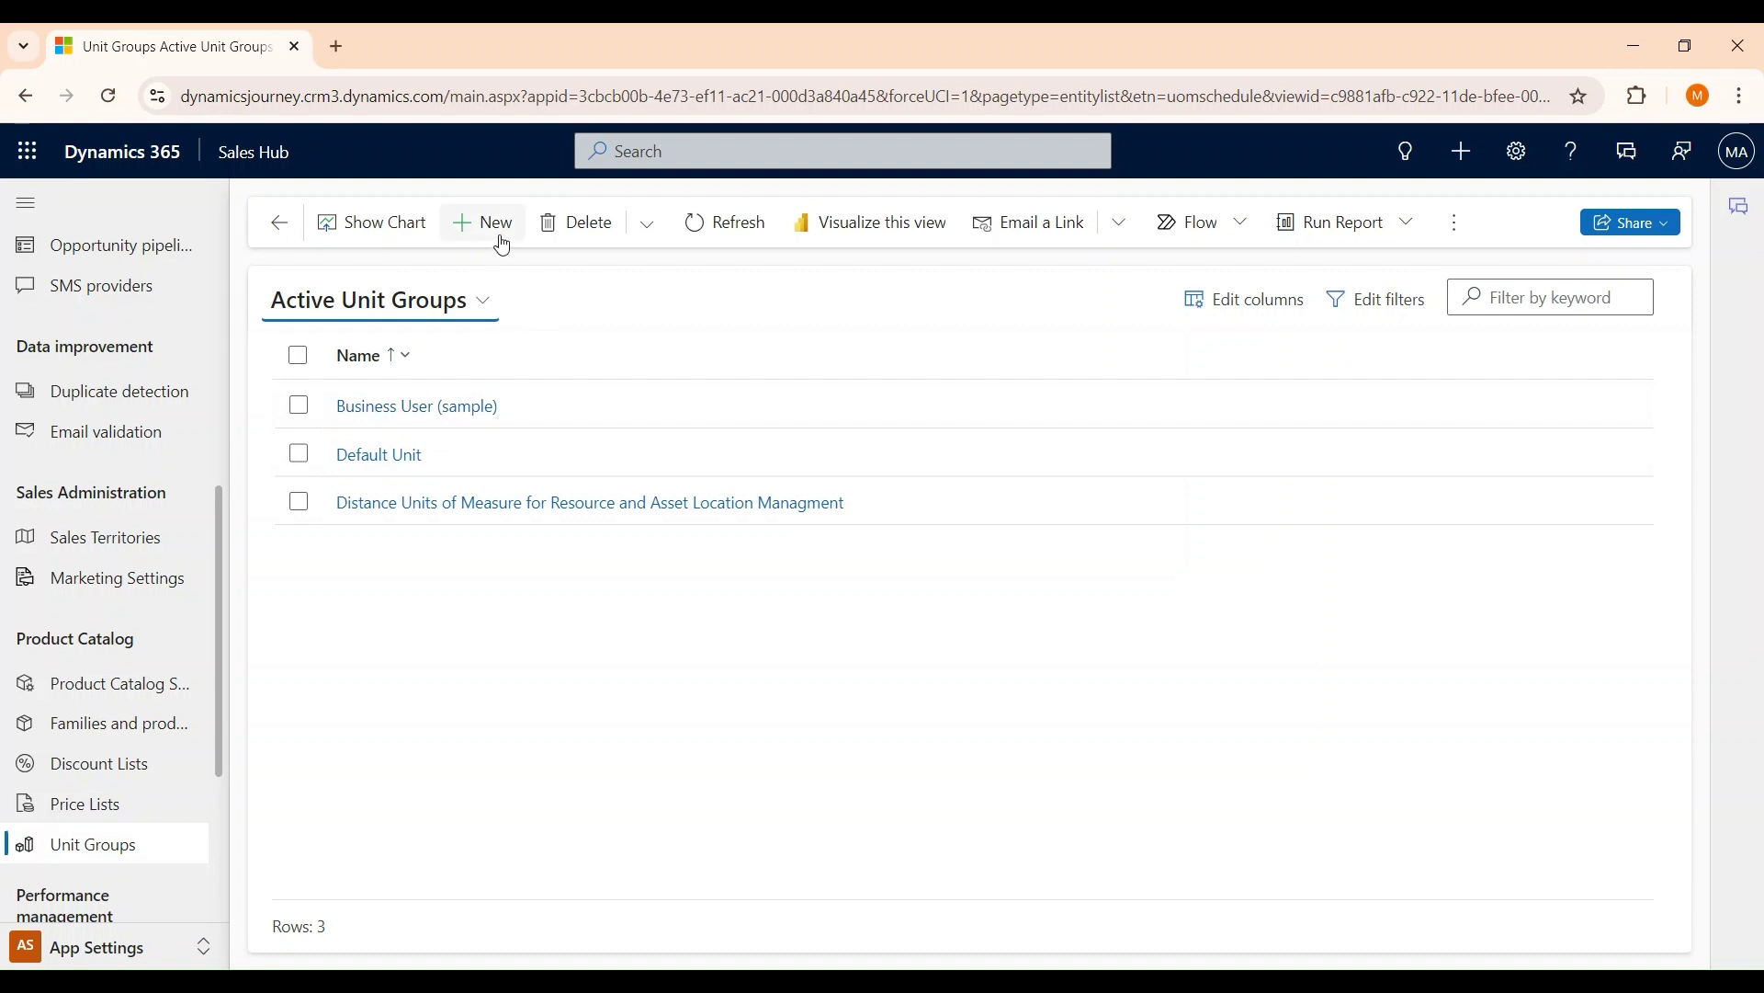
Step: Create the unit group 'laptop unit' with primary unit Each
left_click(504, 228)
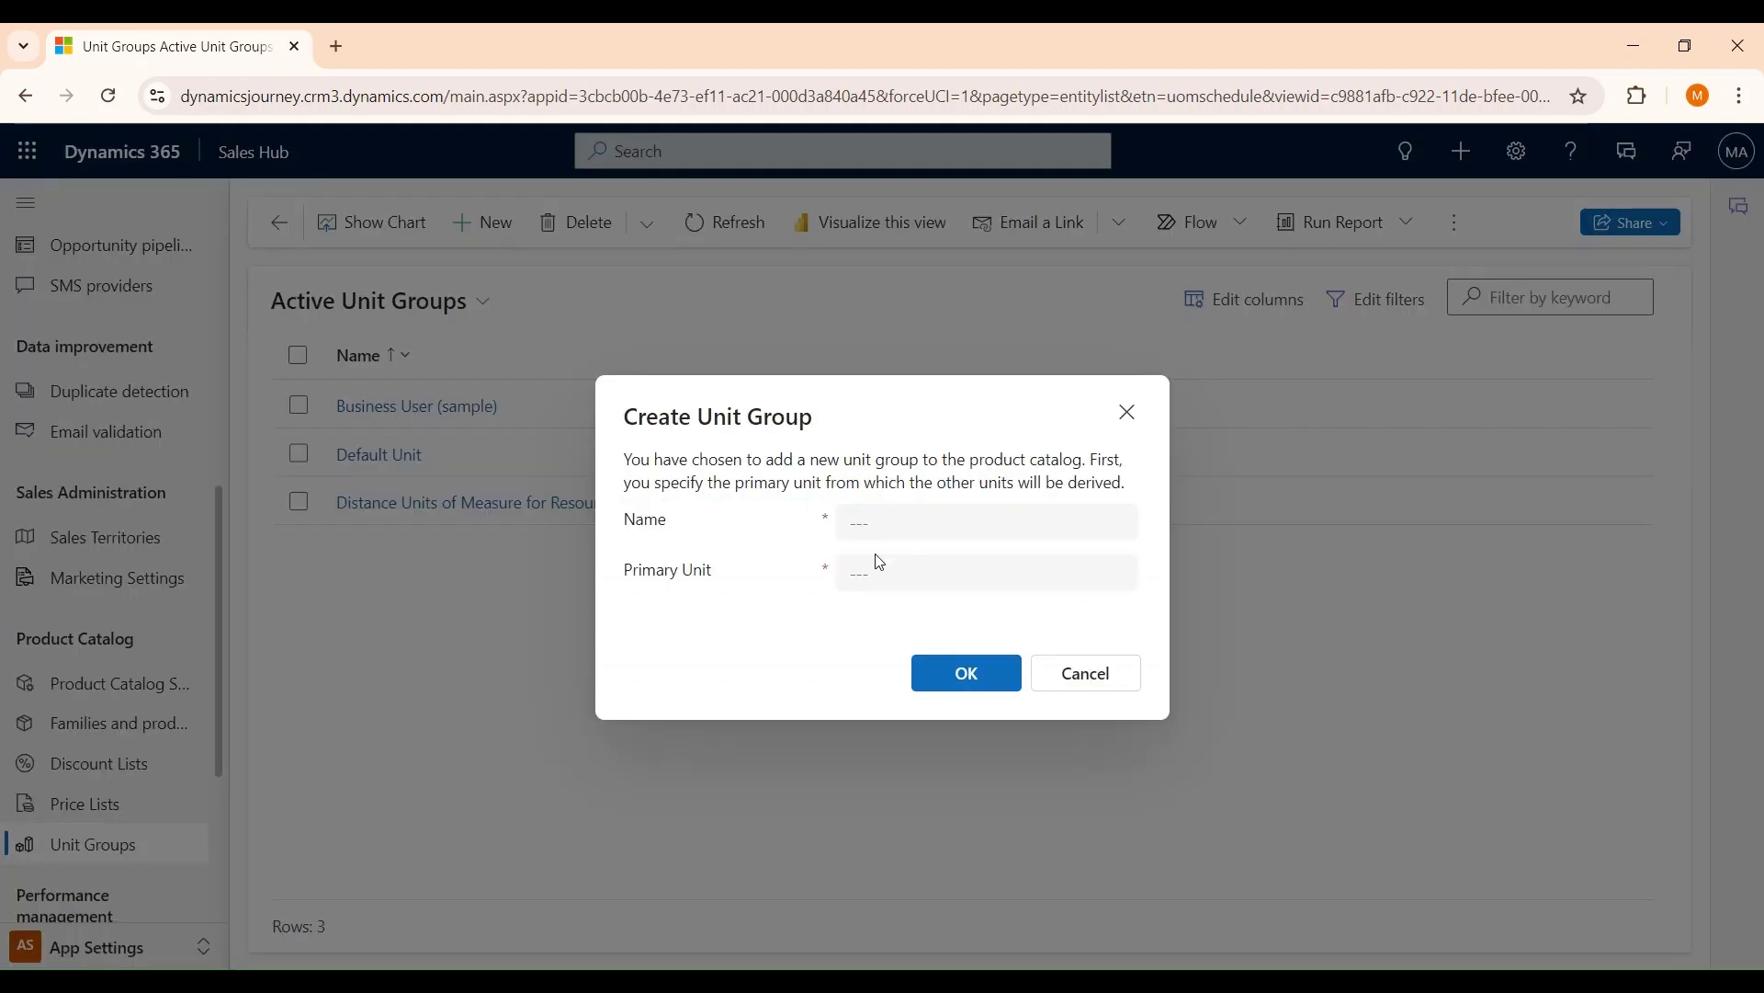
left_click(892, 529)
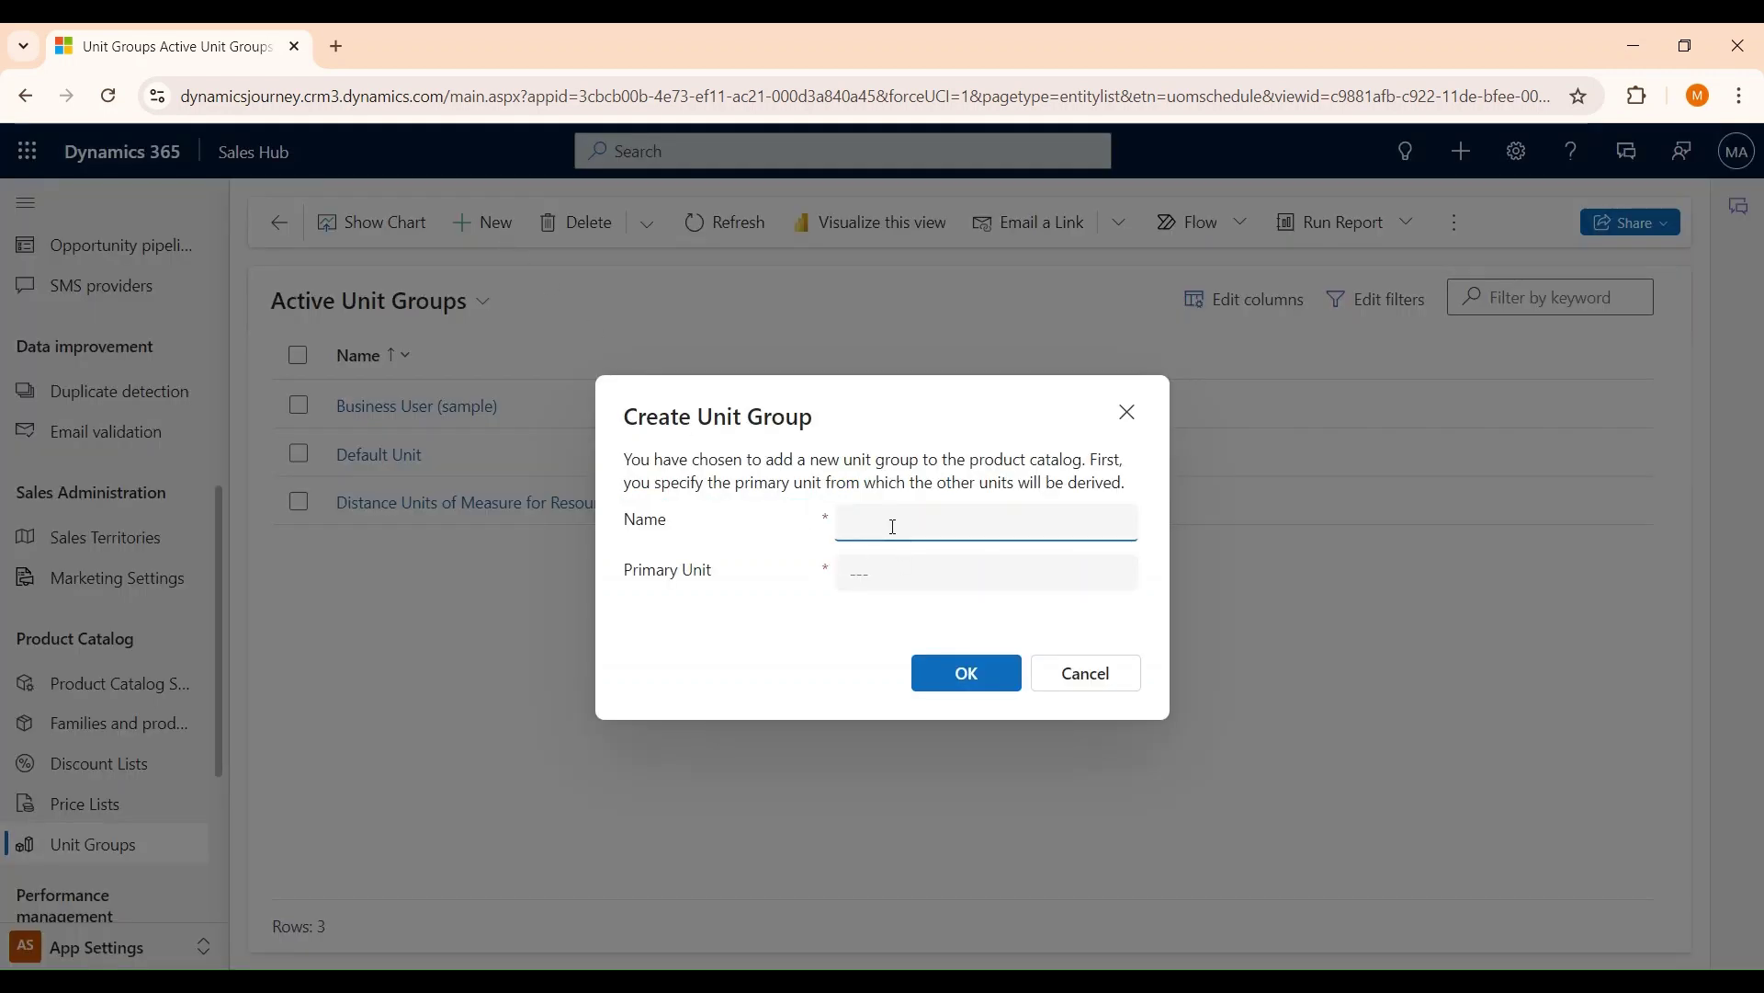
type("laptop unit")
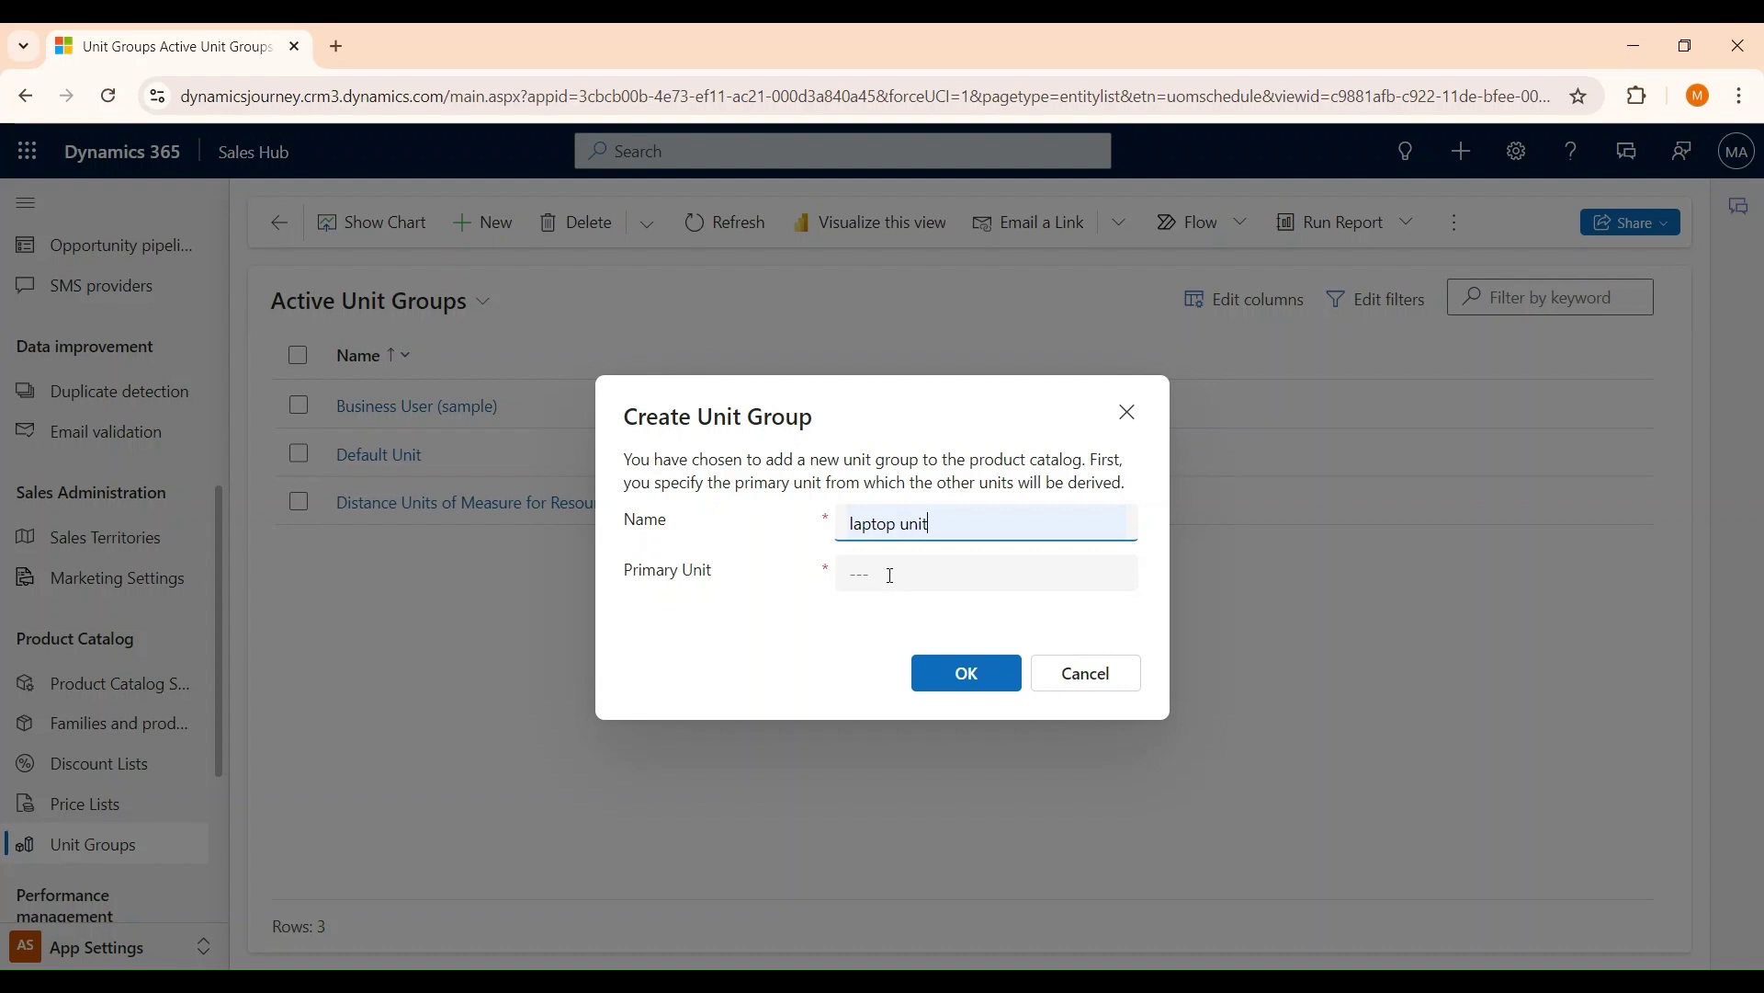
left_click(893, 572)
type("Each")
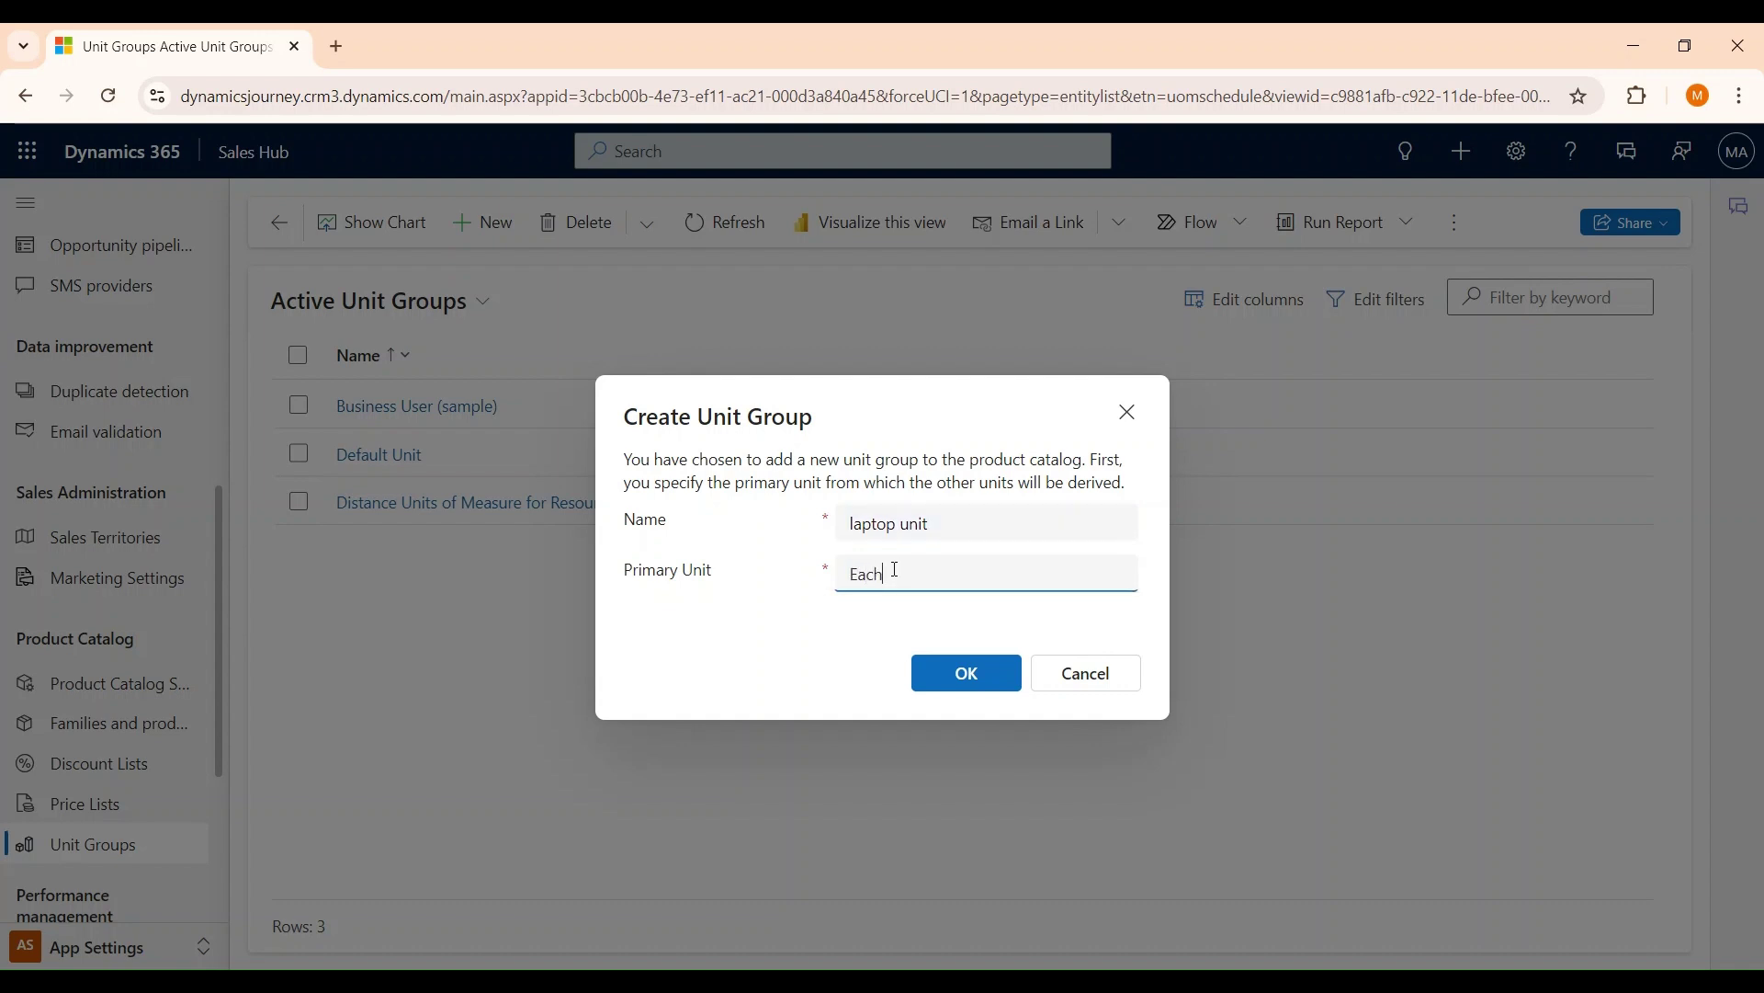
left_click(961, 673)
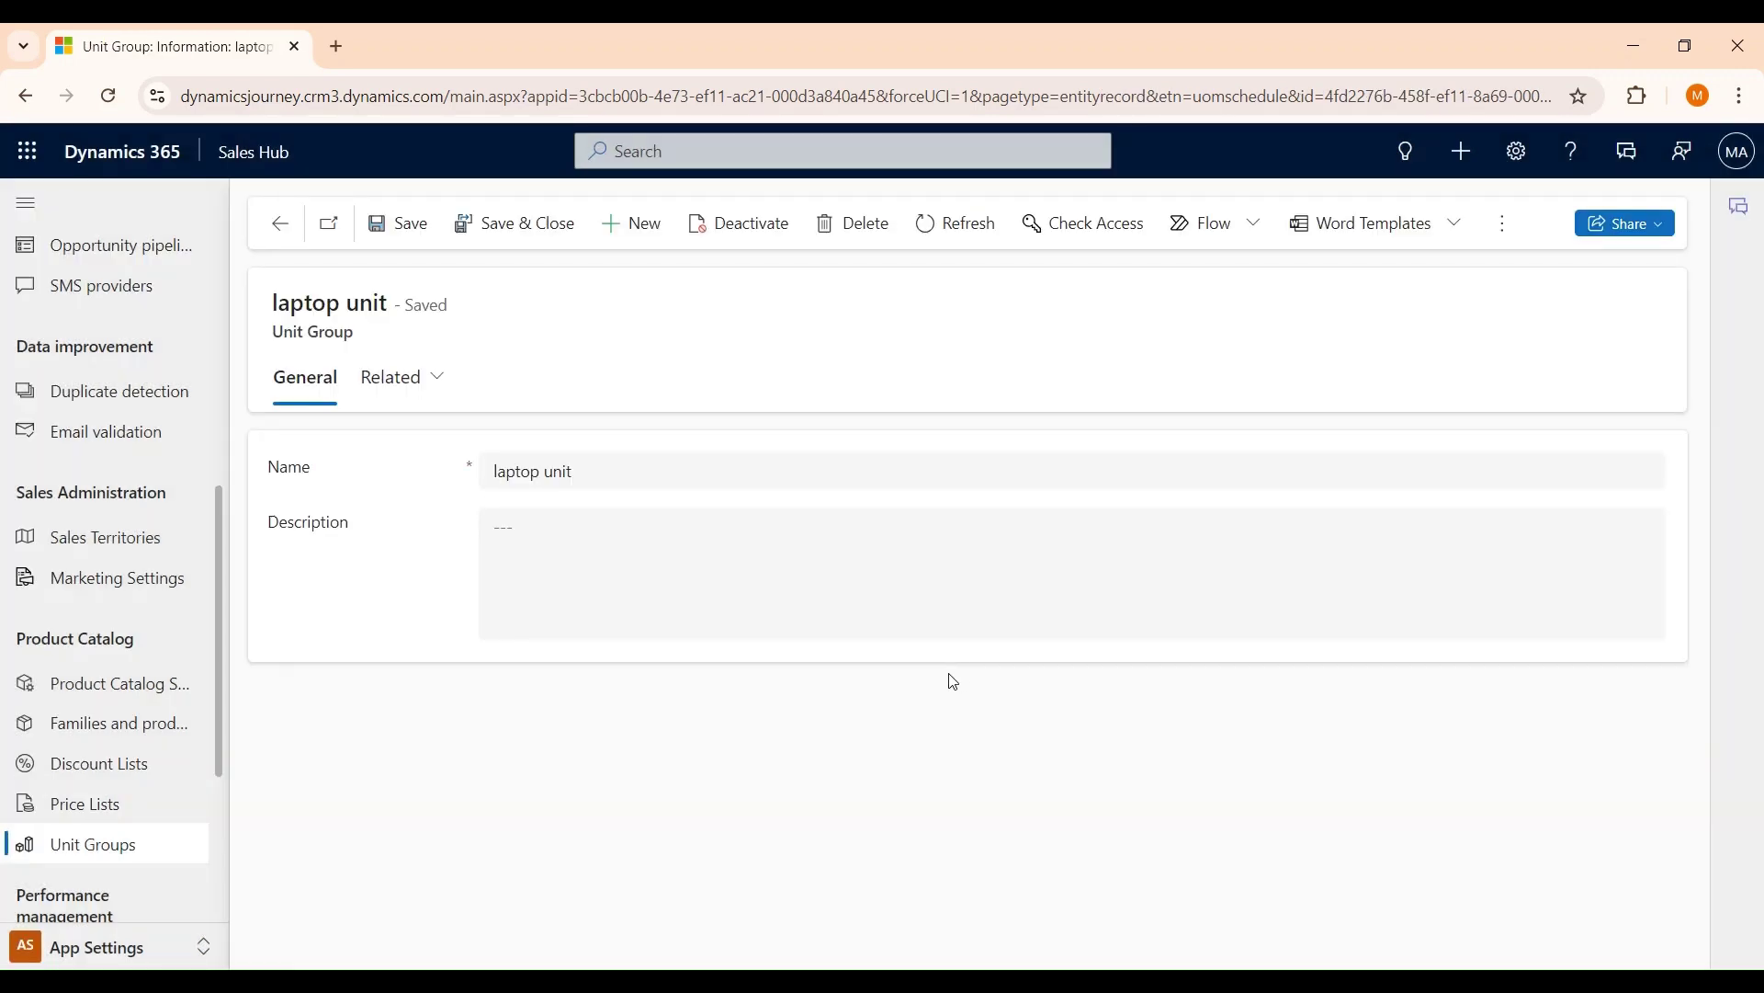
Step: Show the laptop unit group's related Units list and start a new unit
left_click(435, 386)
left_click(430, 480)
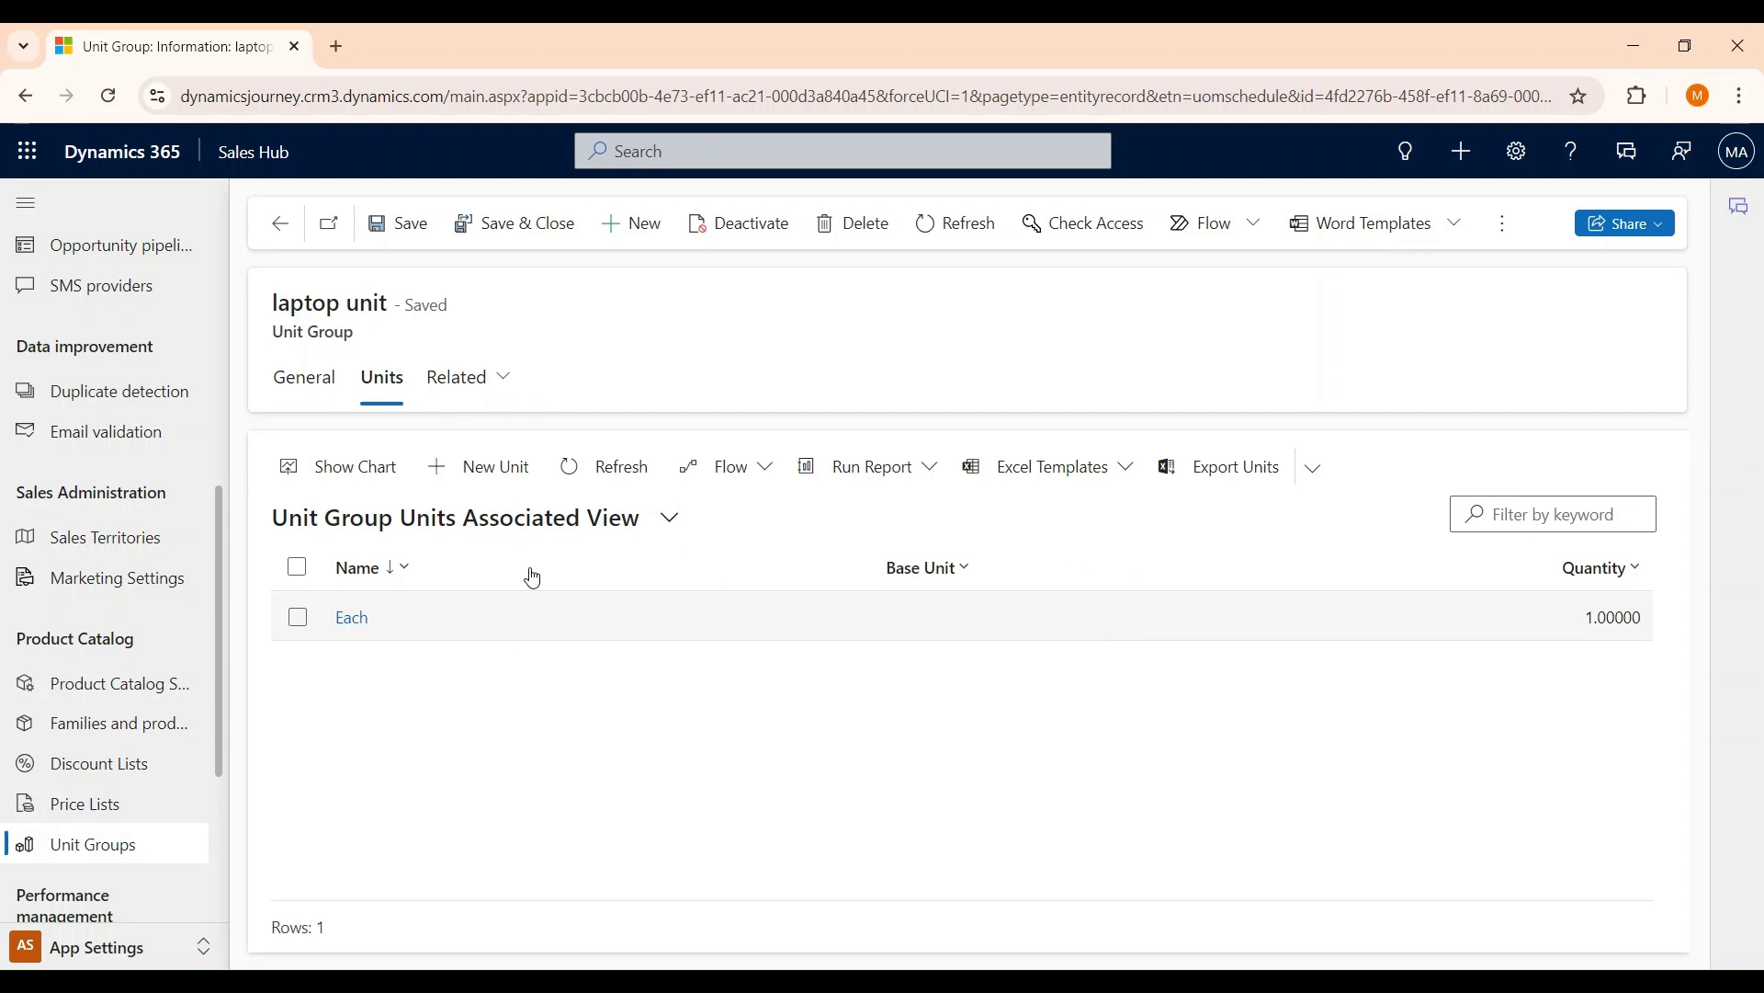
left_click(523, 474)
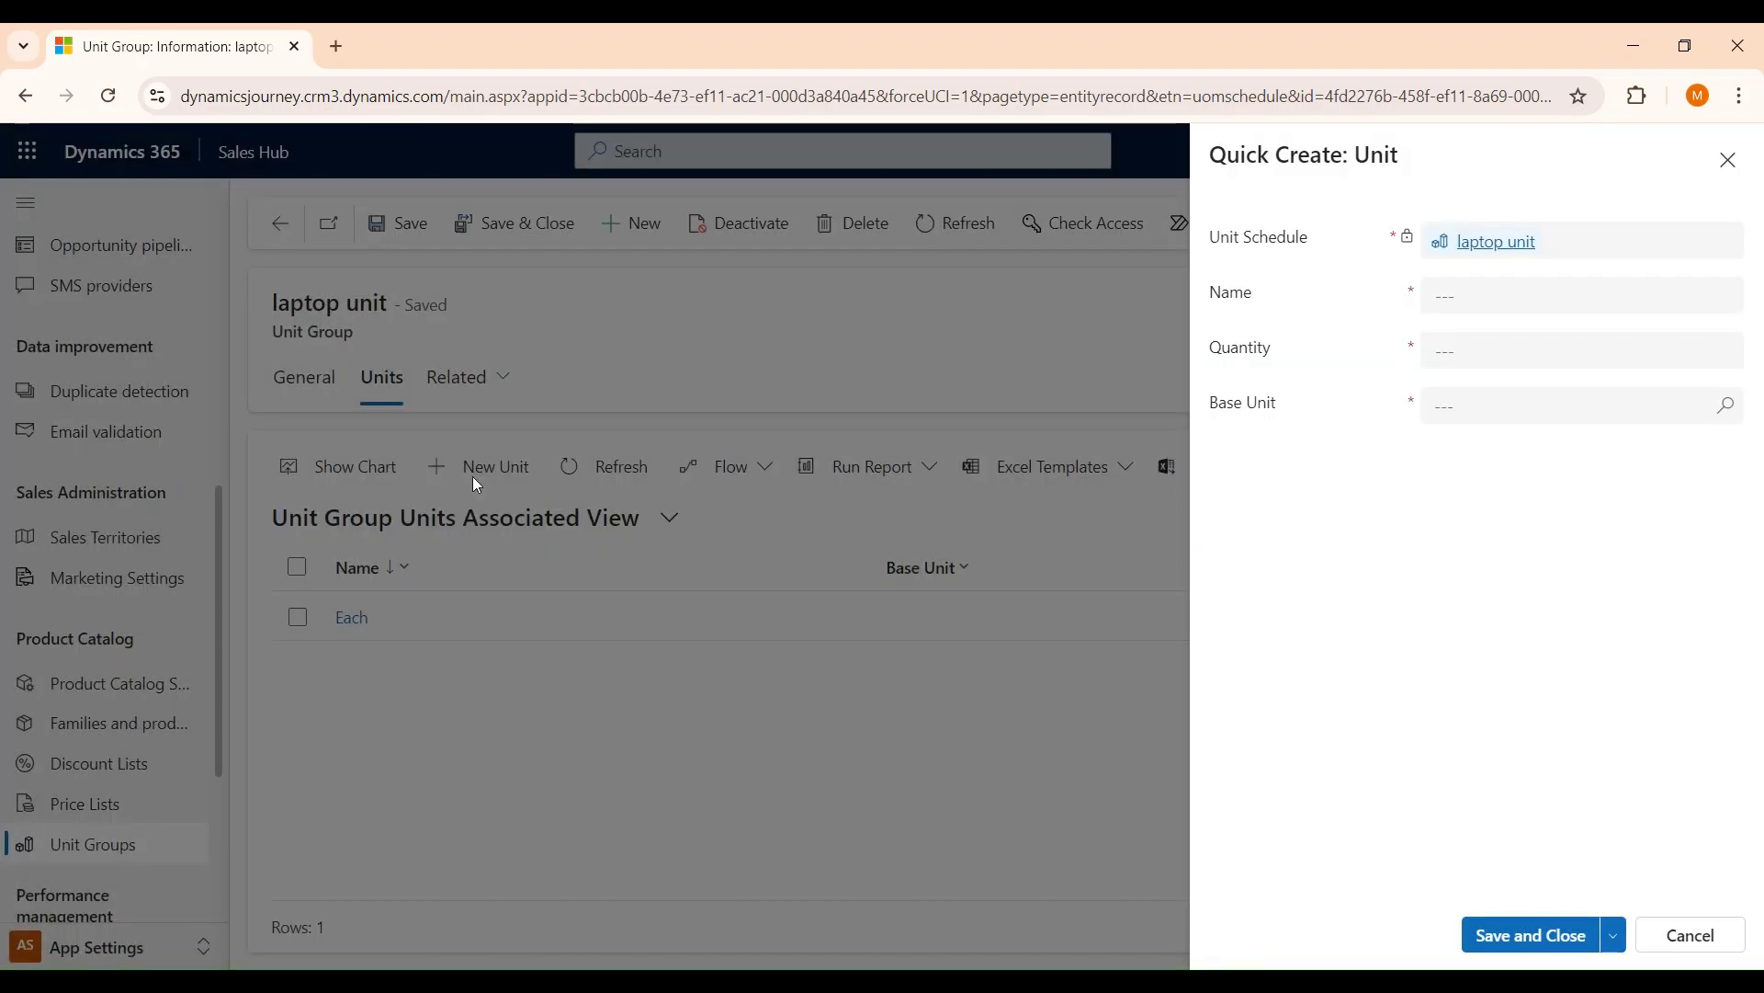
Step: Save a Batch unit of quantity 5 with base unit Each, then go to Families and products
left_click(1518, 301)
type("Batch")
left_click(1495, 358)
type("5")
left_click(1725, 405)
left_click(1450, 501)
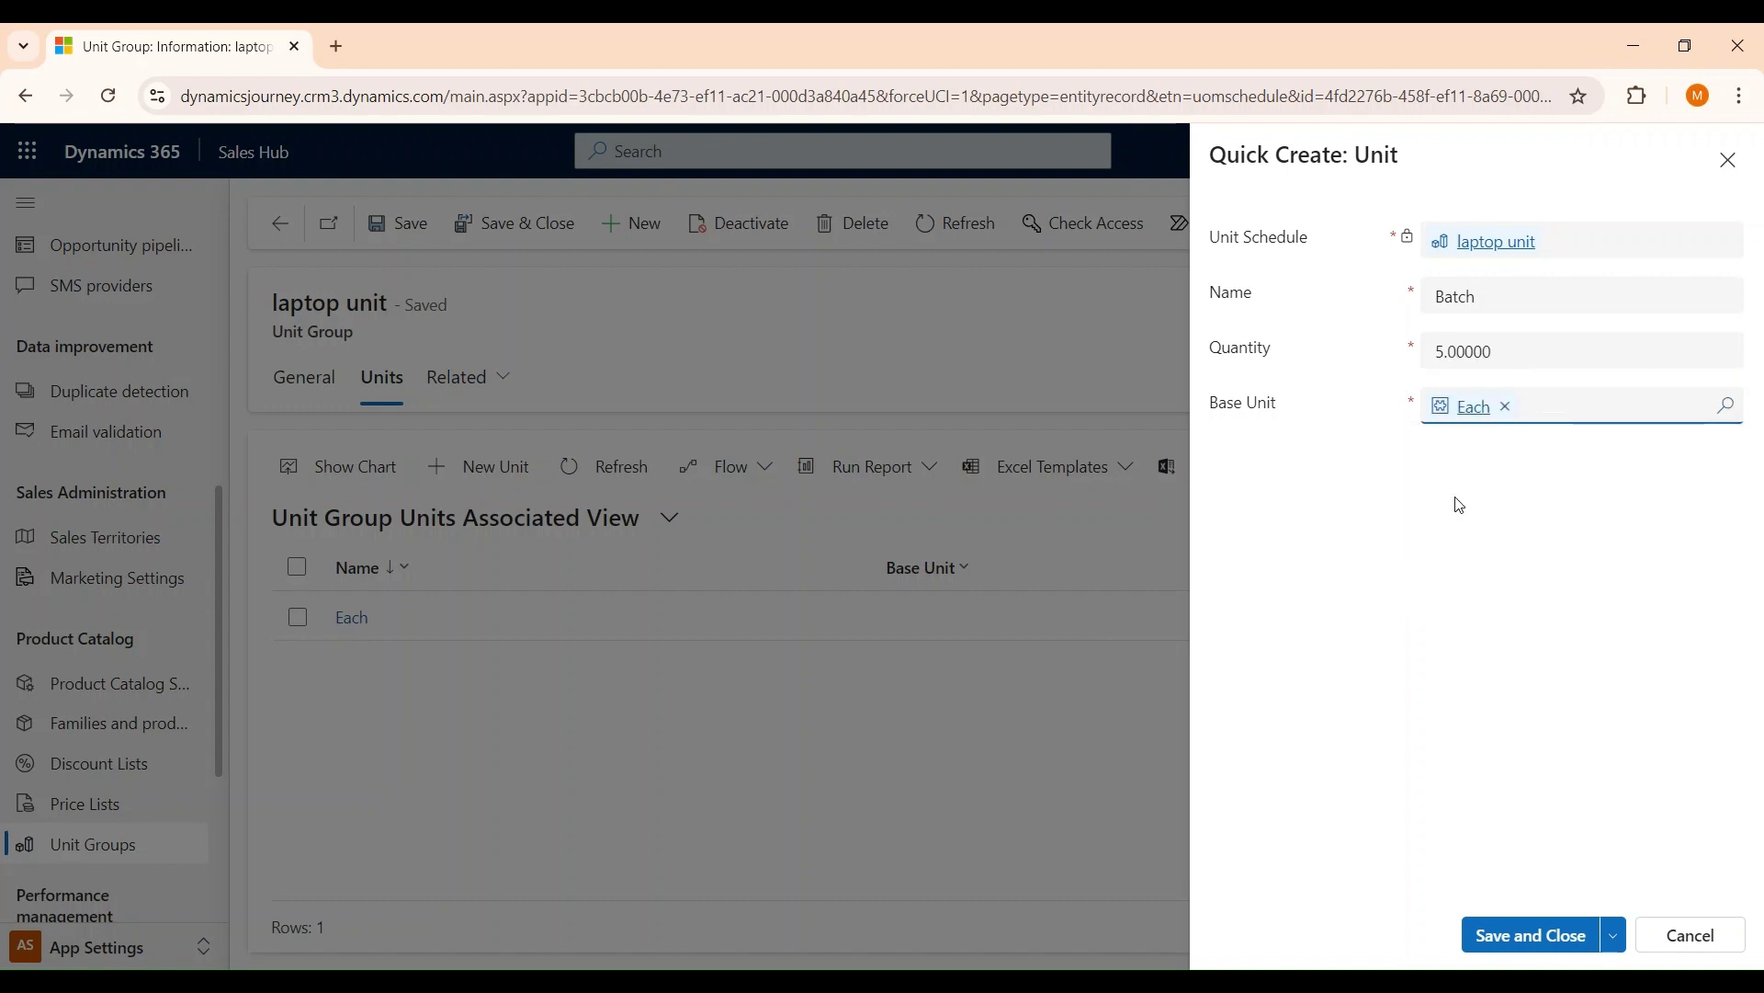
left_click(1567, 937)
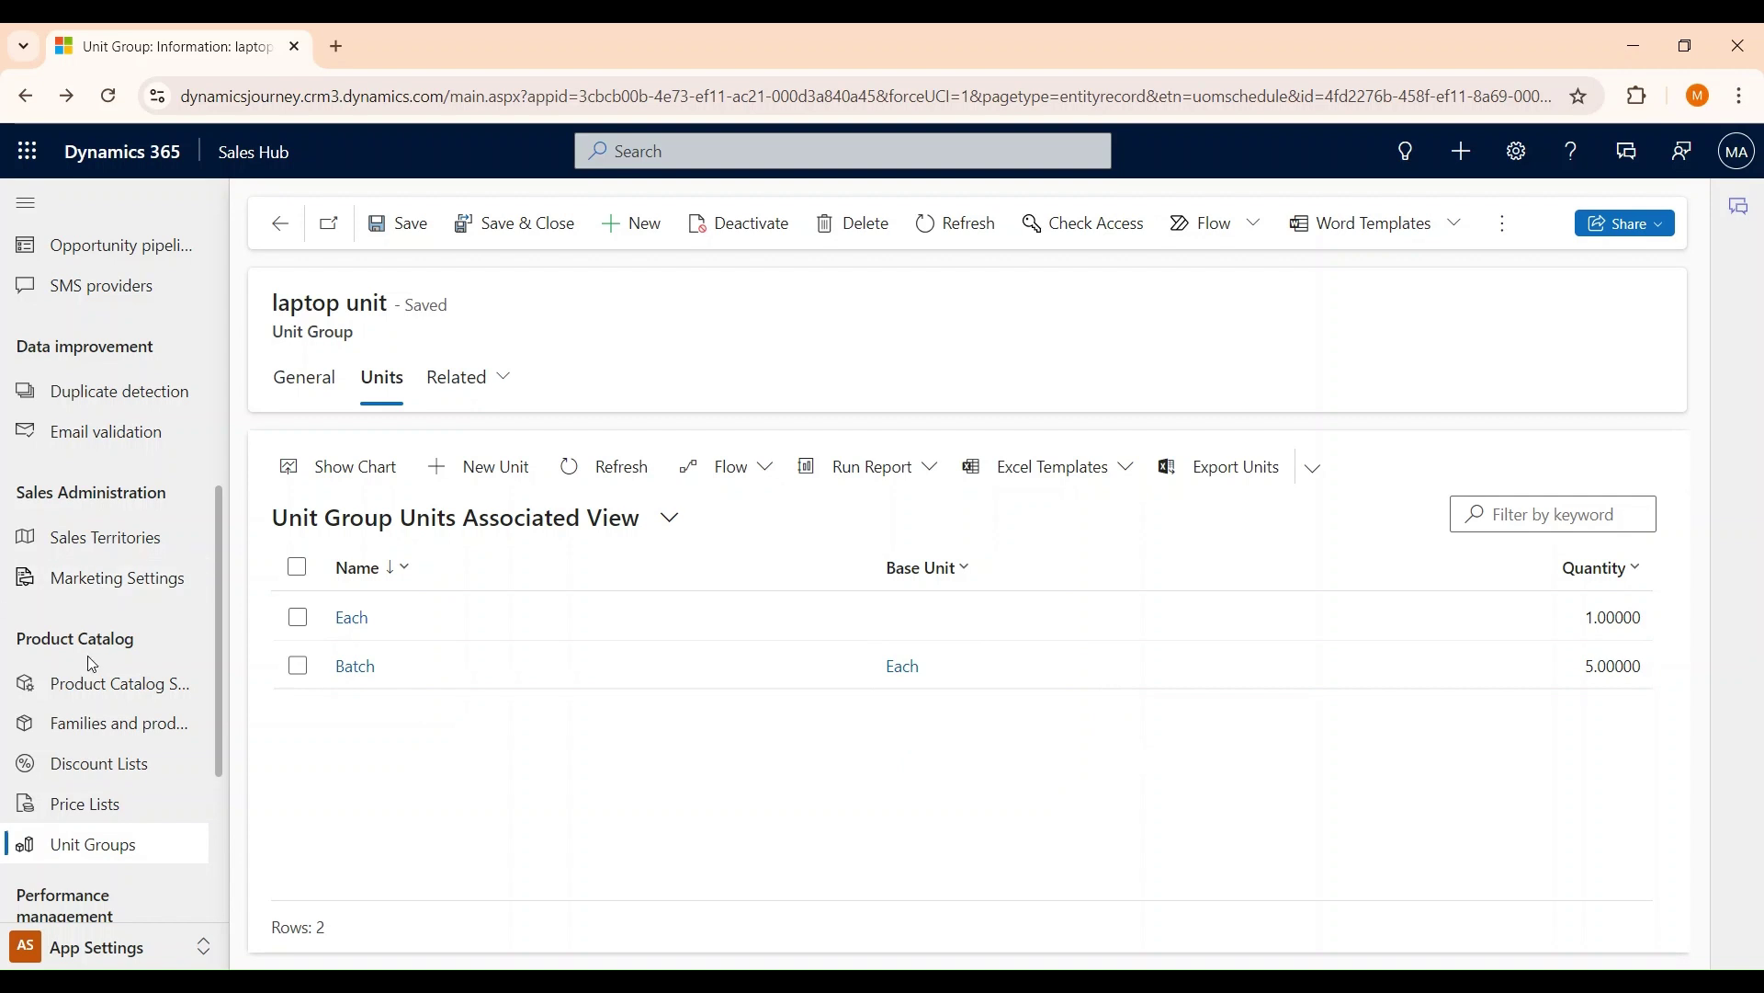
left_click(122, 724)
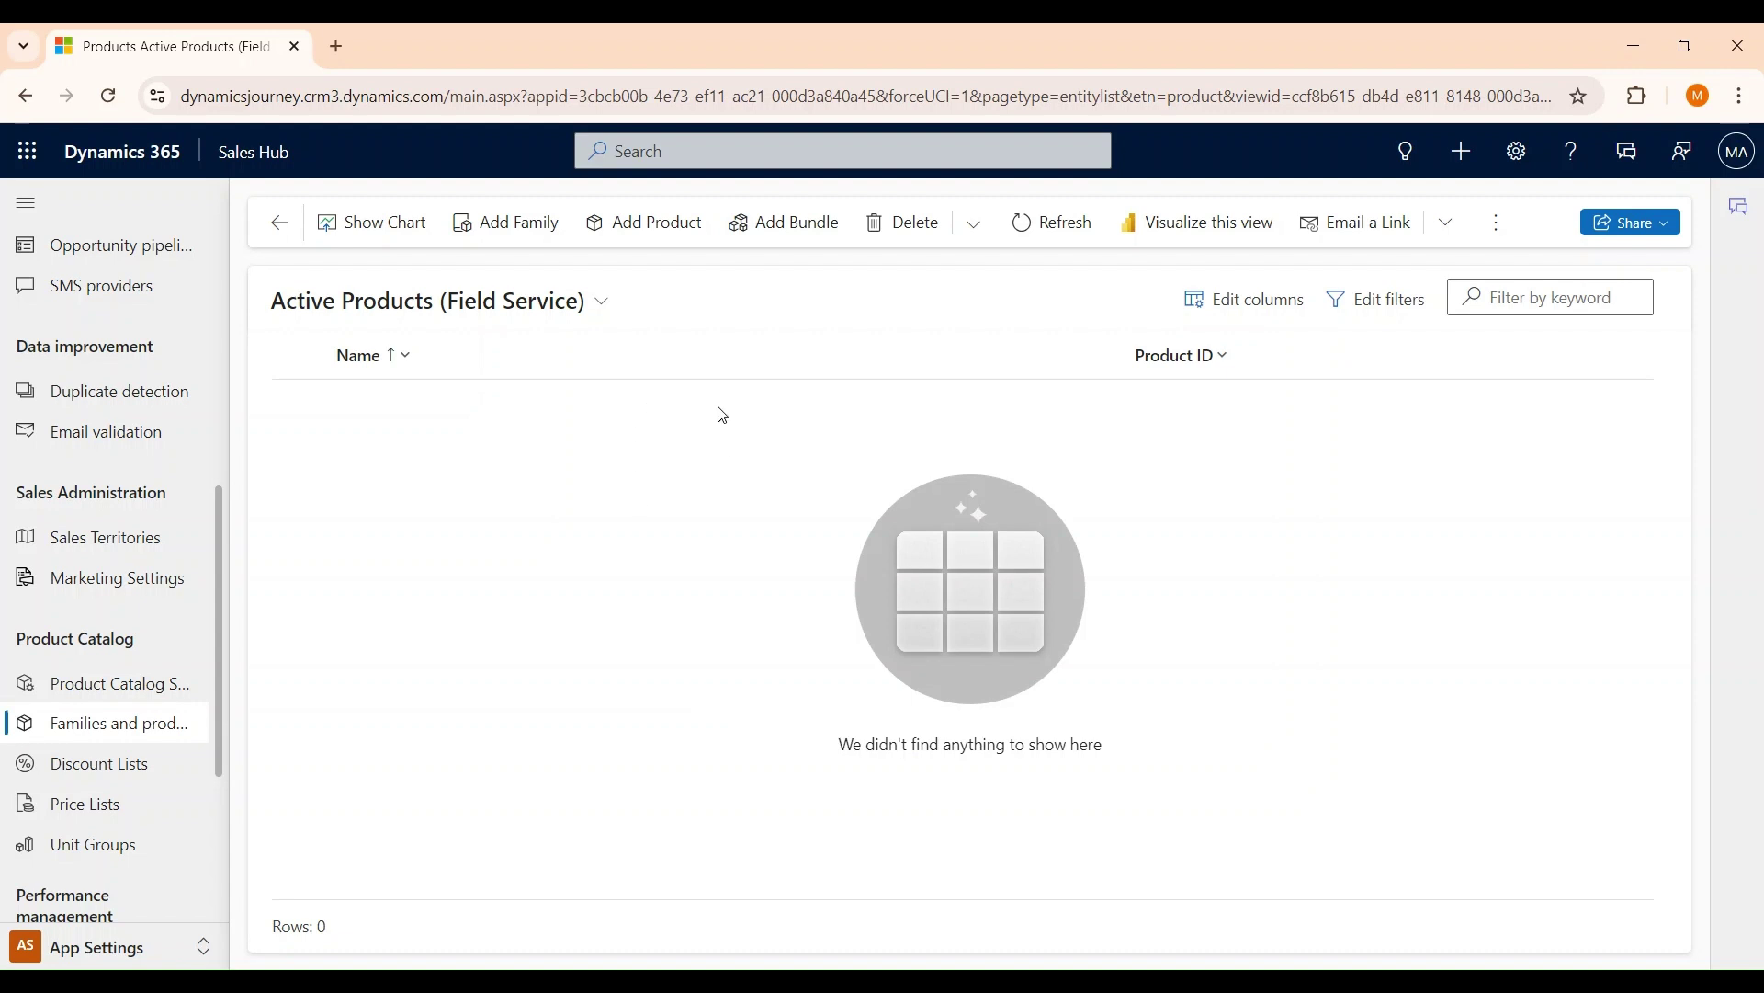
Step: Fill in a new product: Laptop, ID LP-001, unit group laptop unit, default unit Each, 2 decimals
left_click(661, 237)
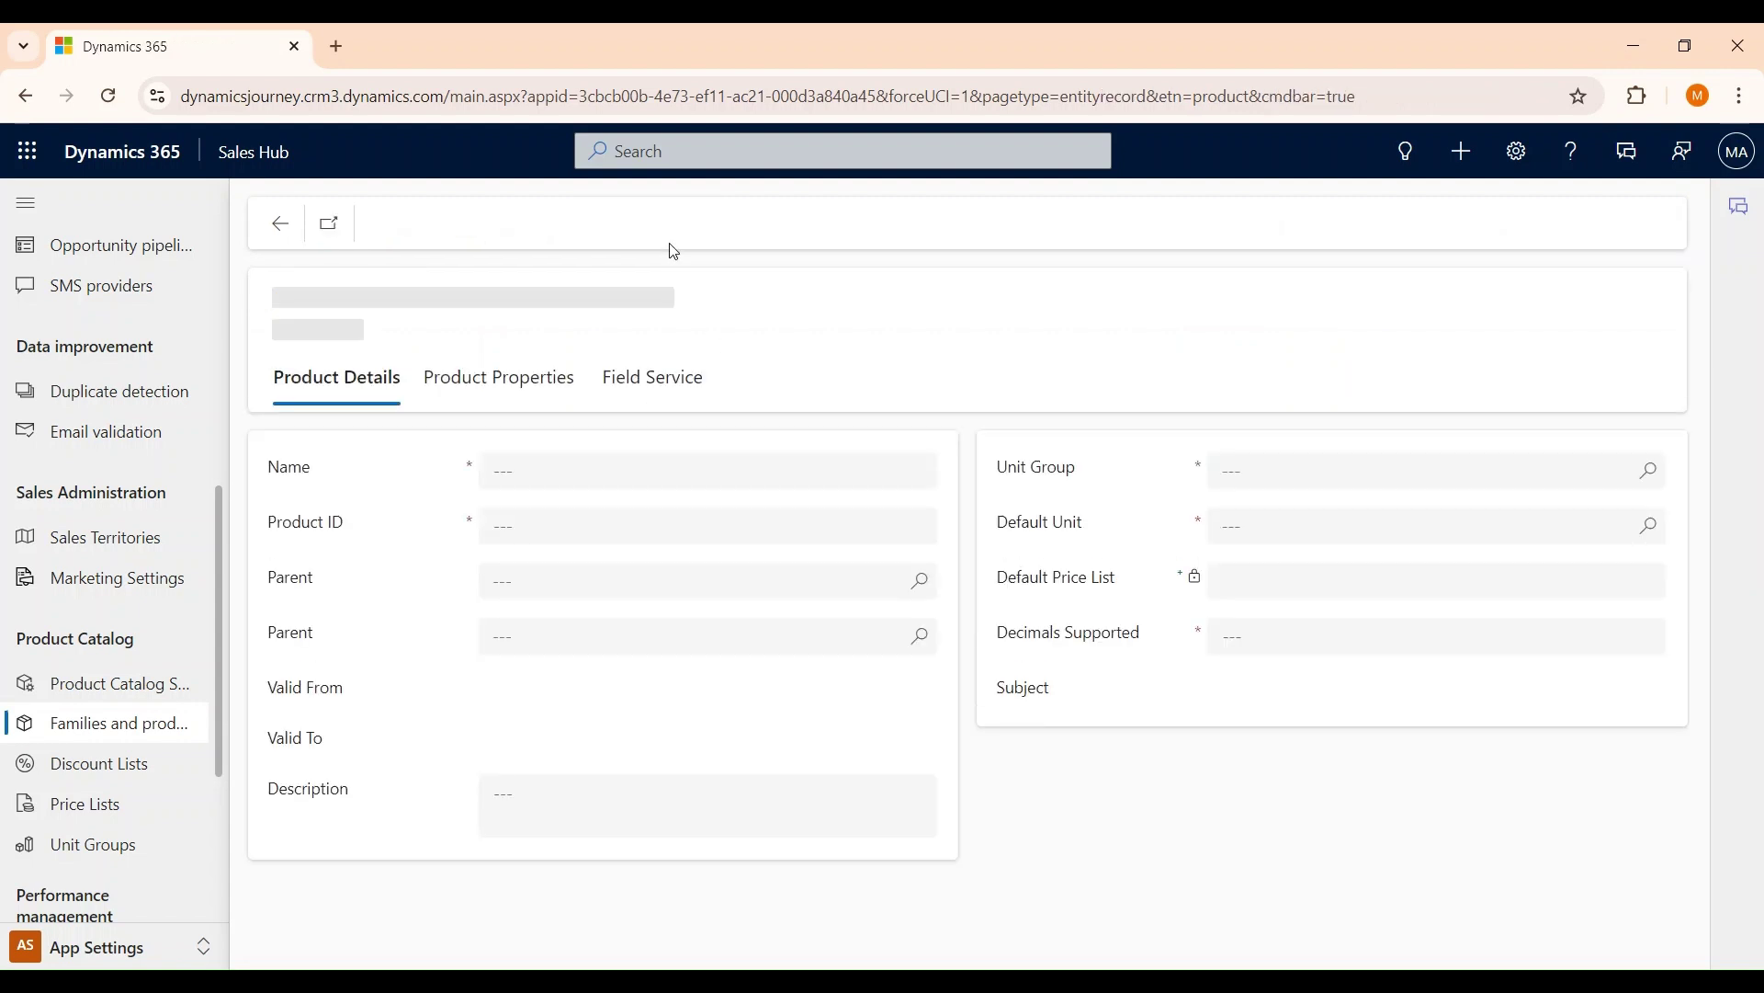
left_click(549, 476)
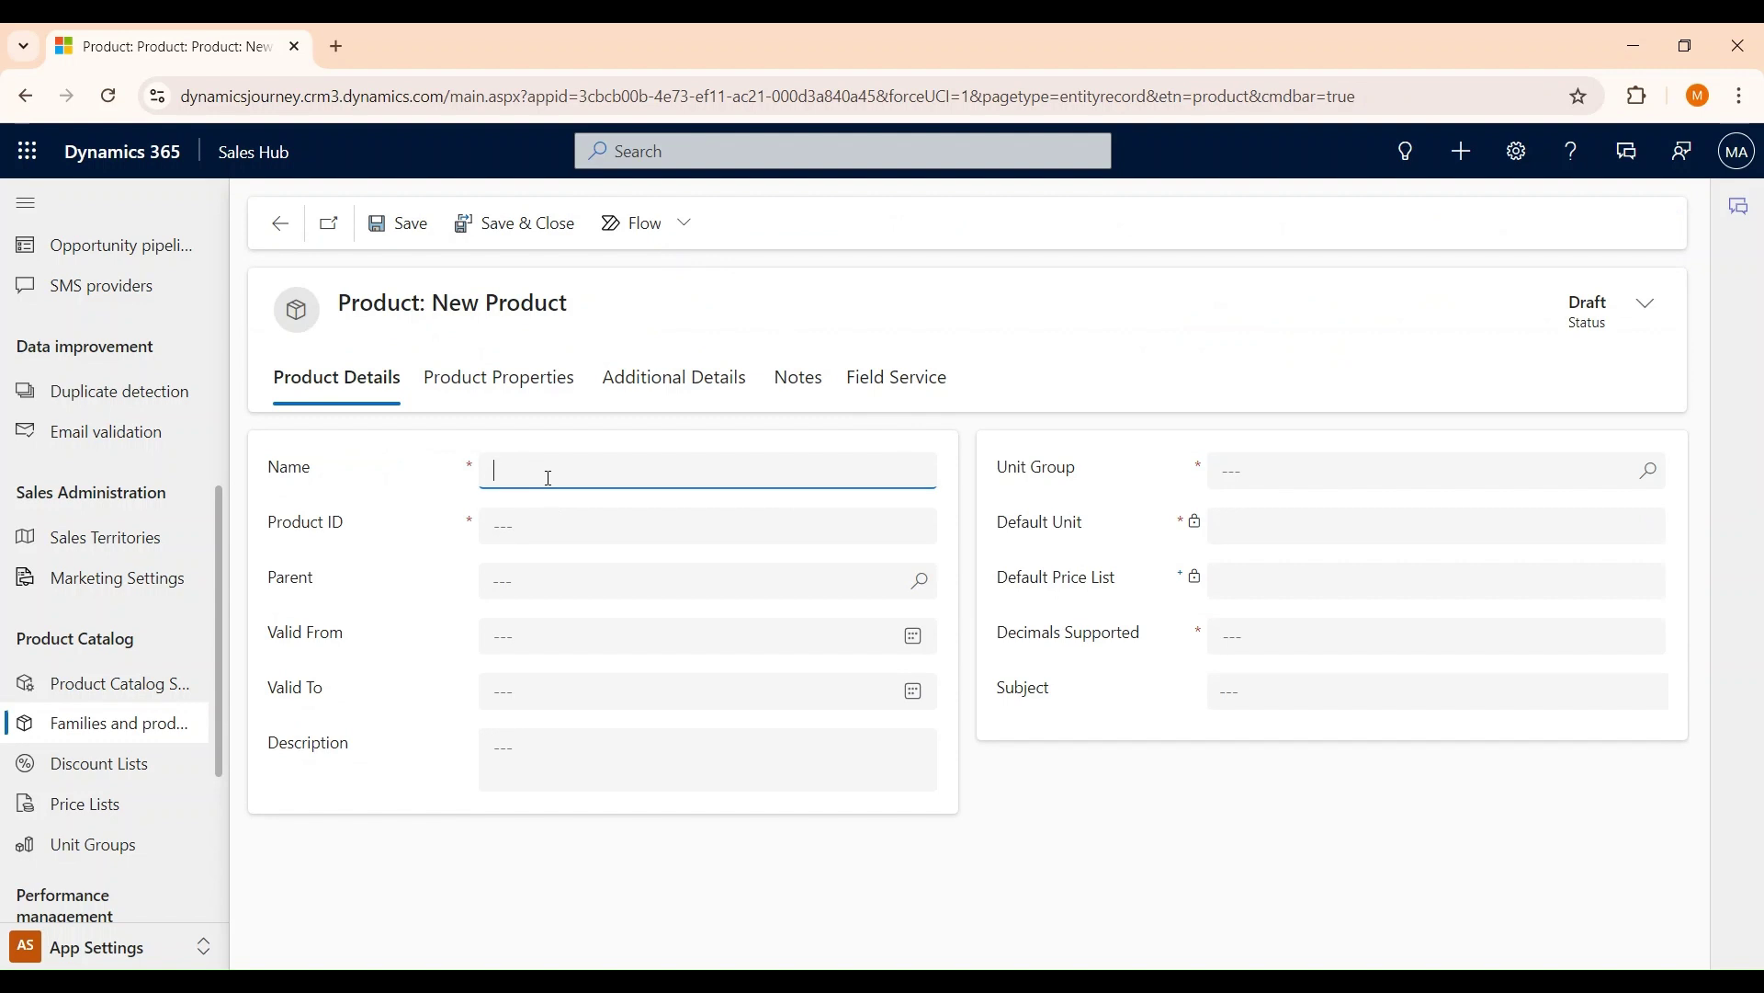
type("Laptop")
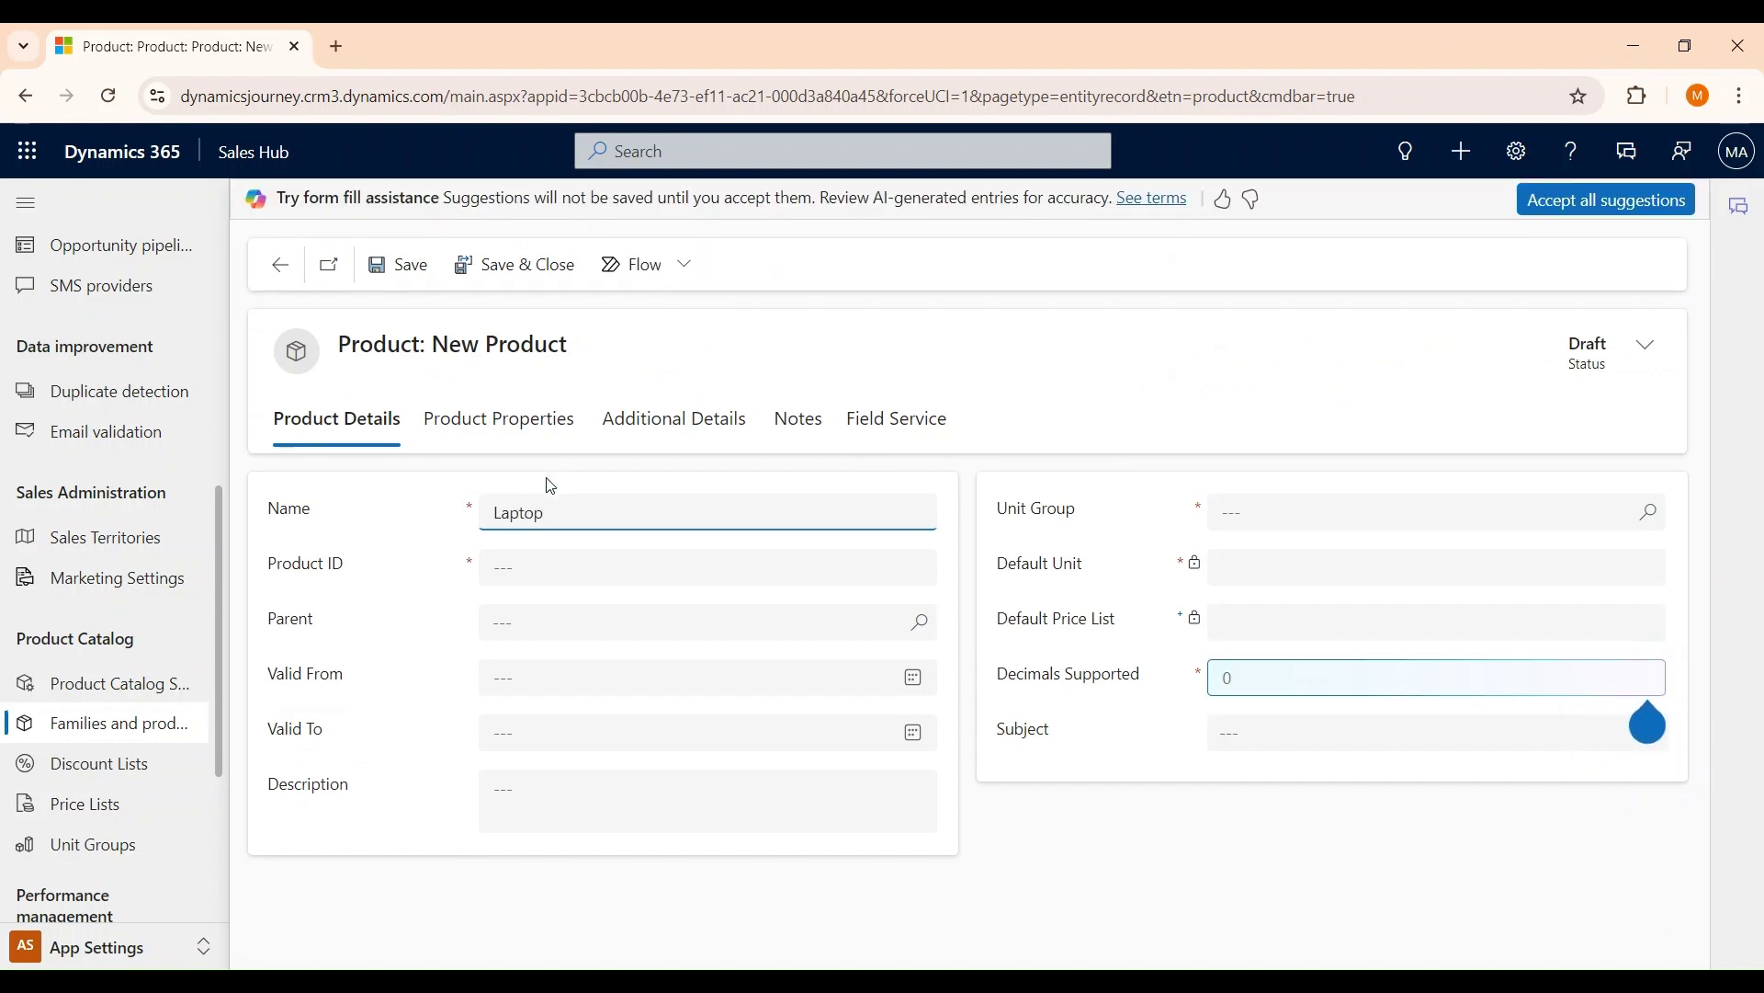
left_click(523, 567)
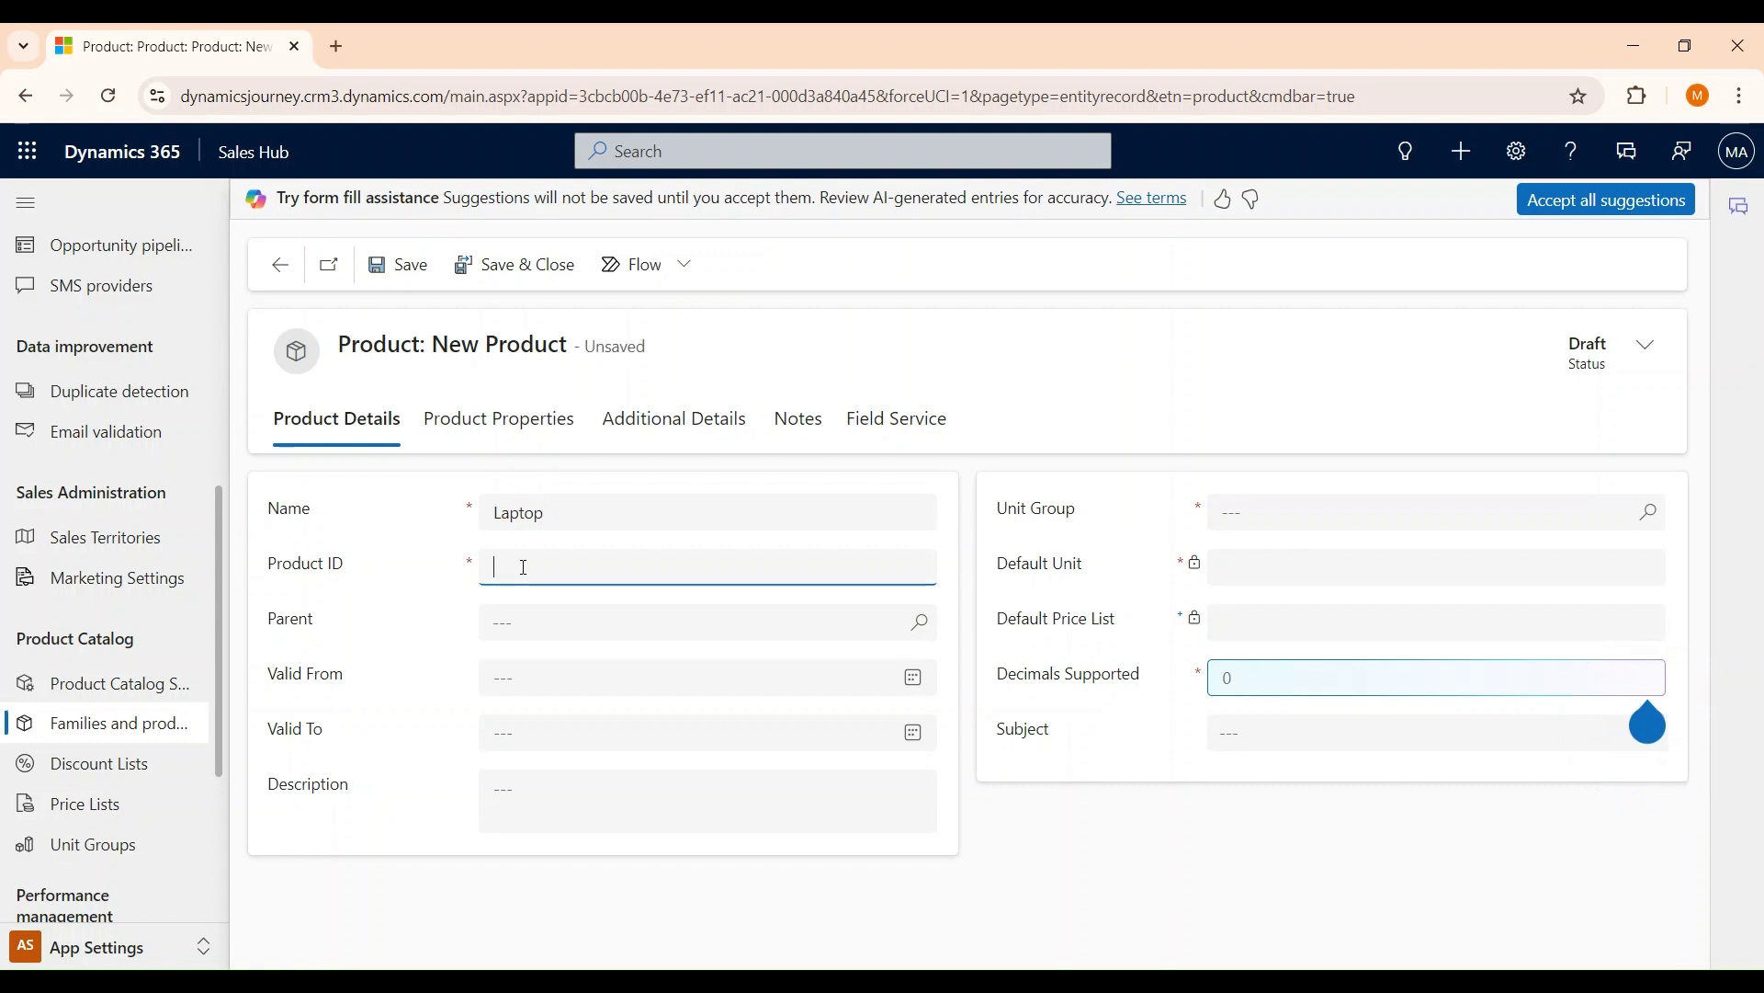
type("LP-001")
left_click(1657, 517)
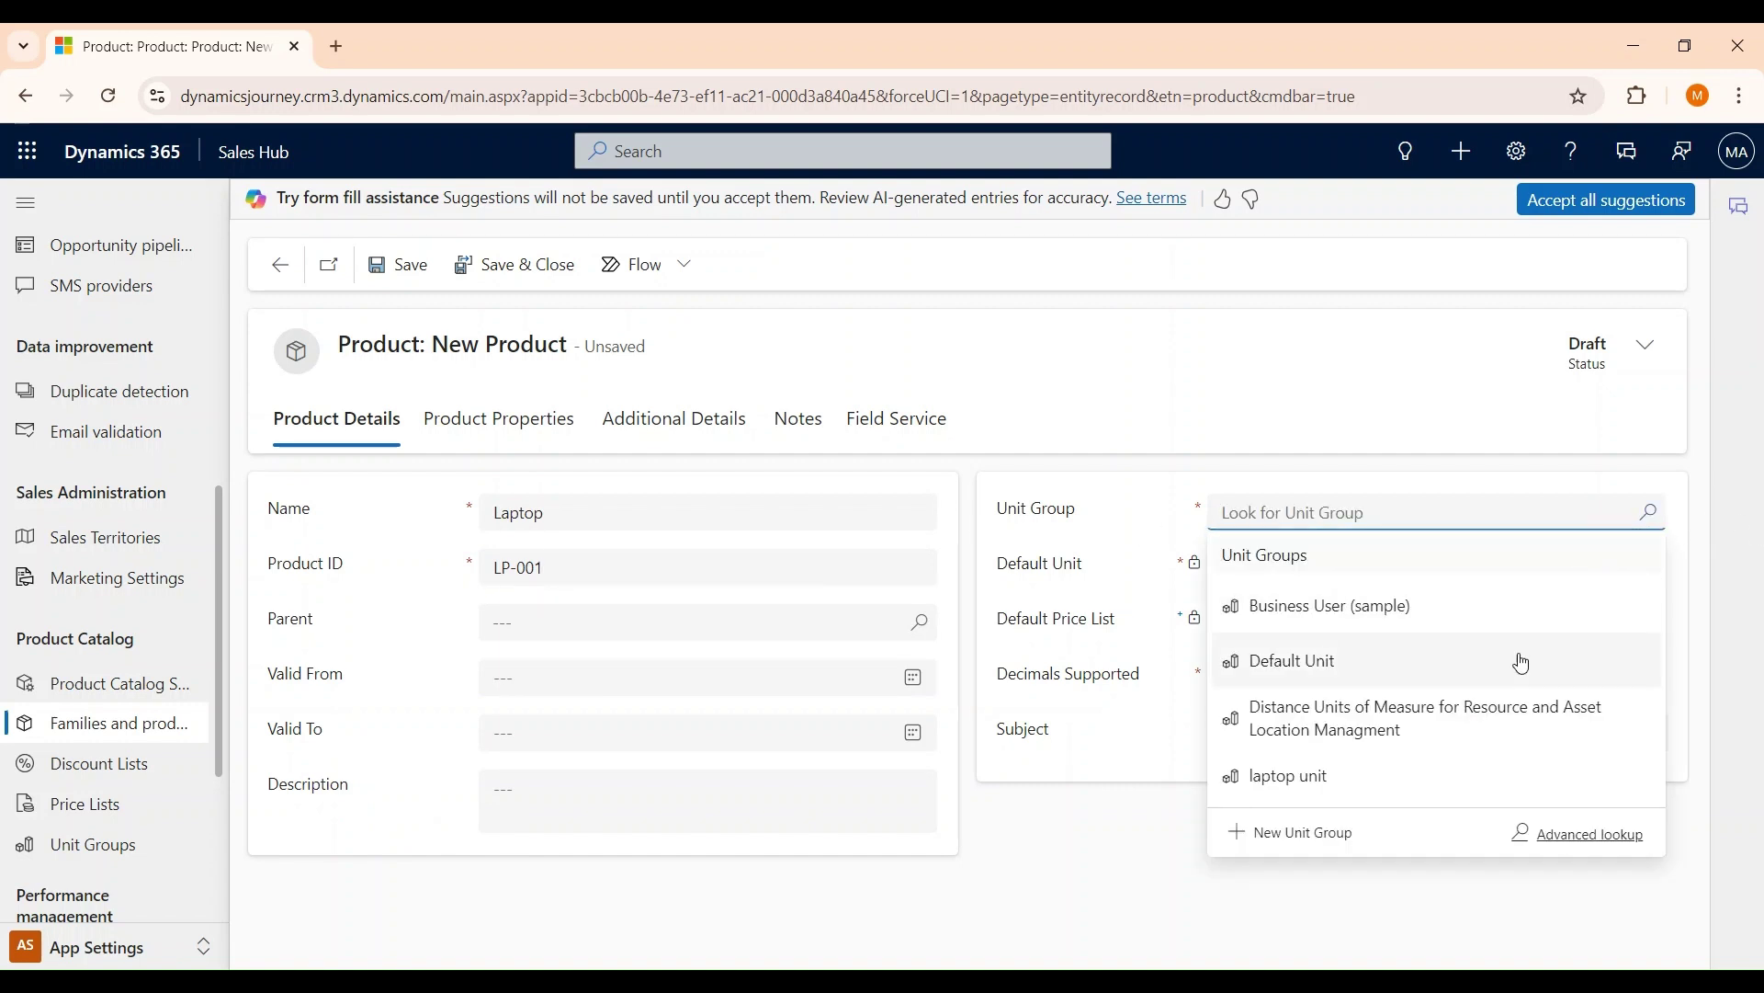
left_click(1358, 784)
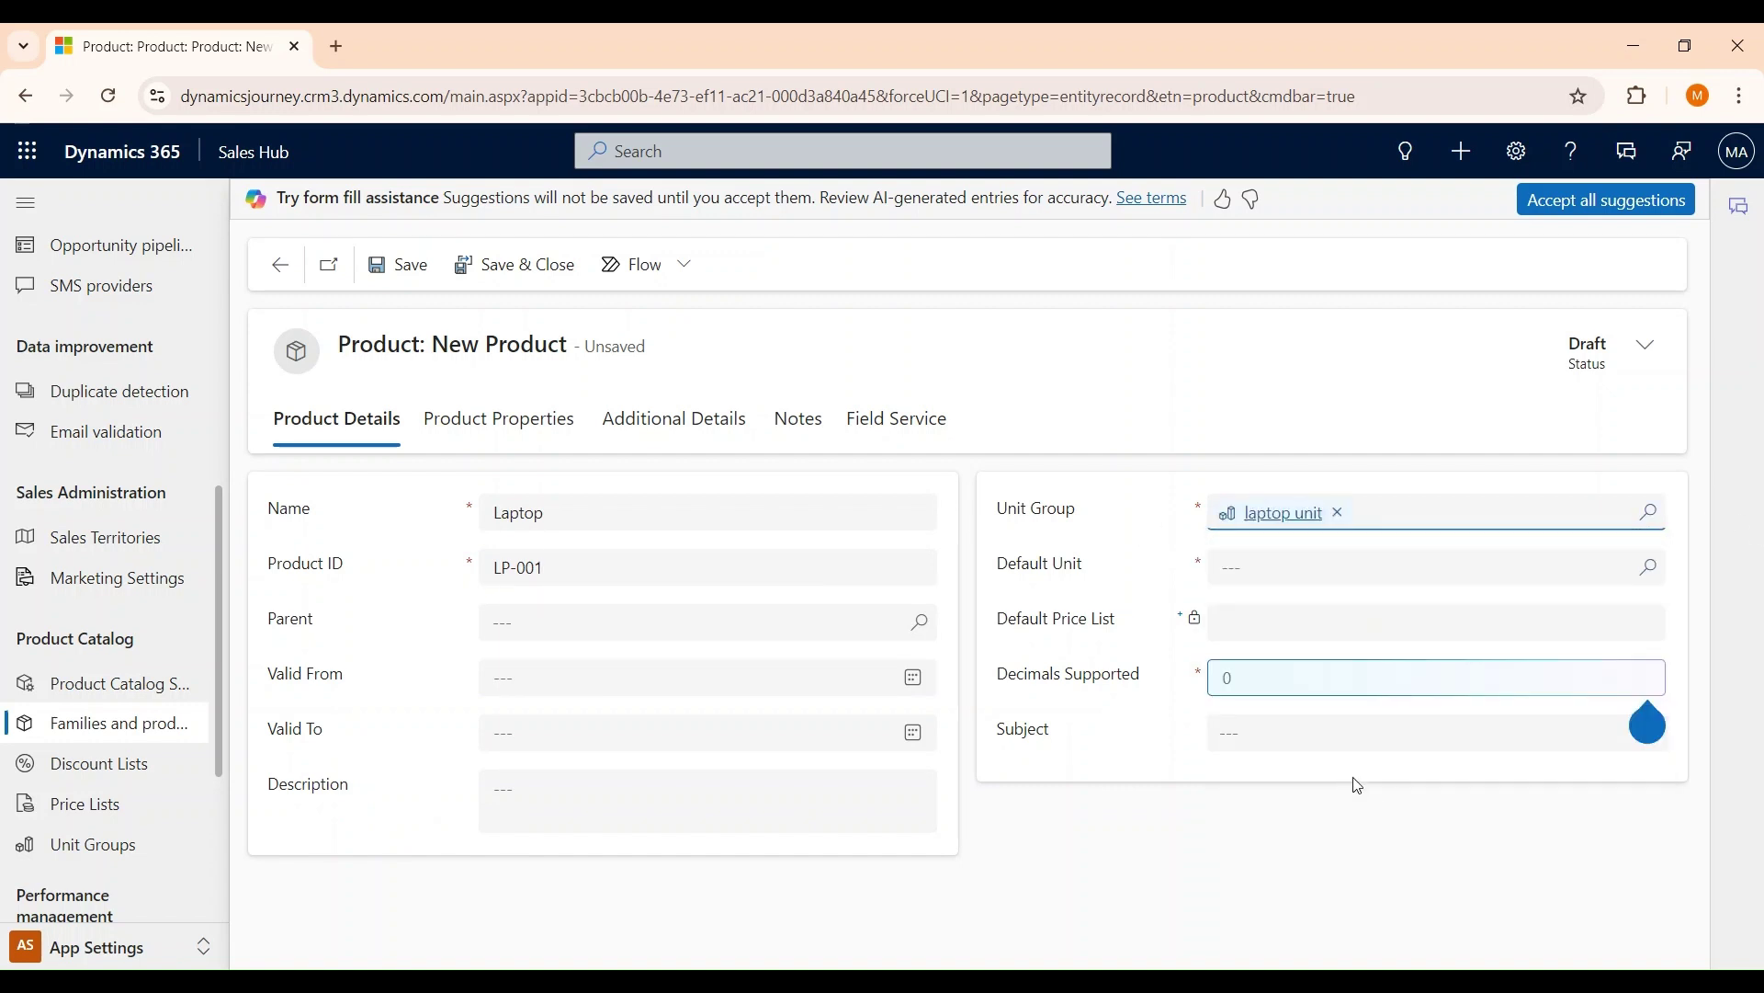
left_click(1650, 569)
left_click(1334, 474)
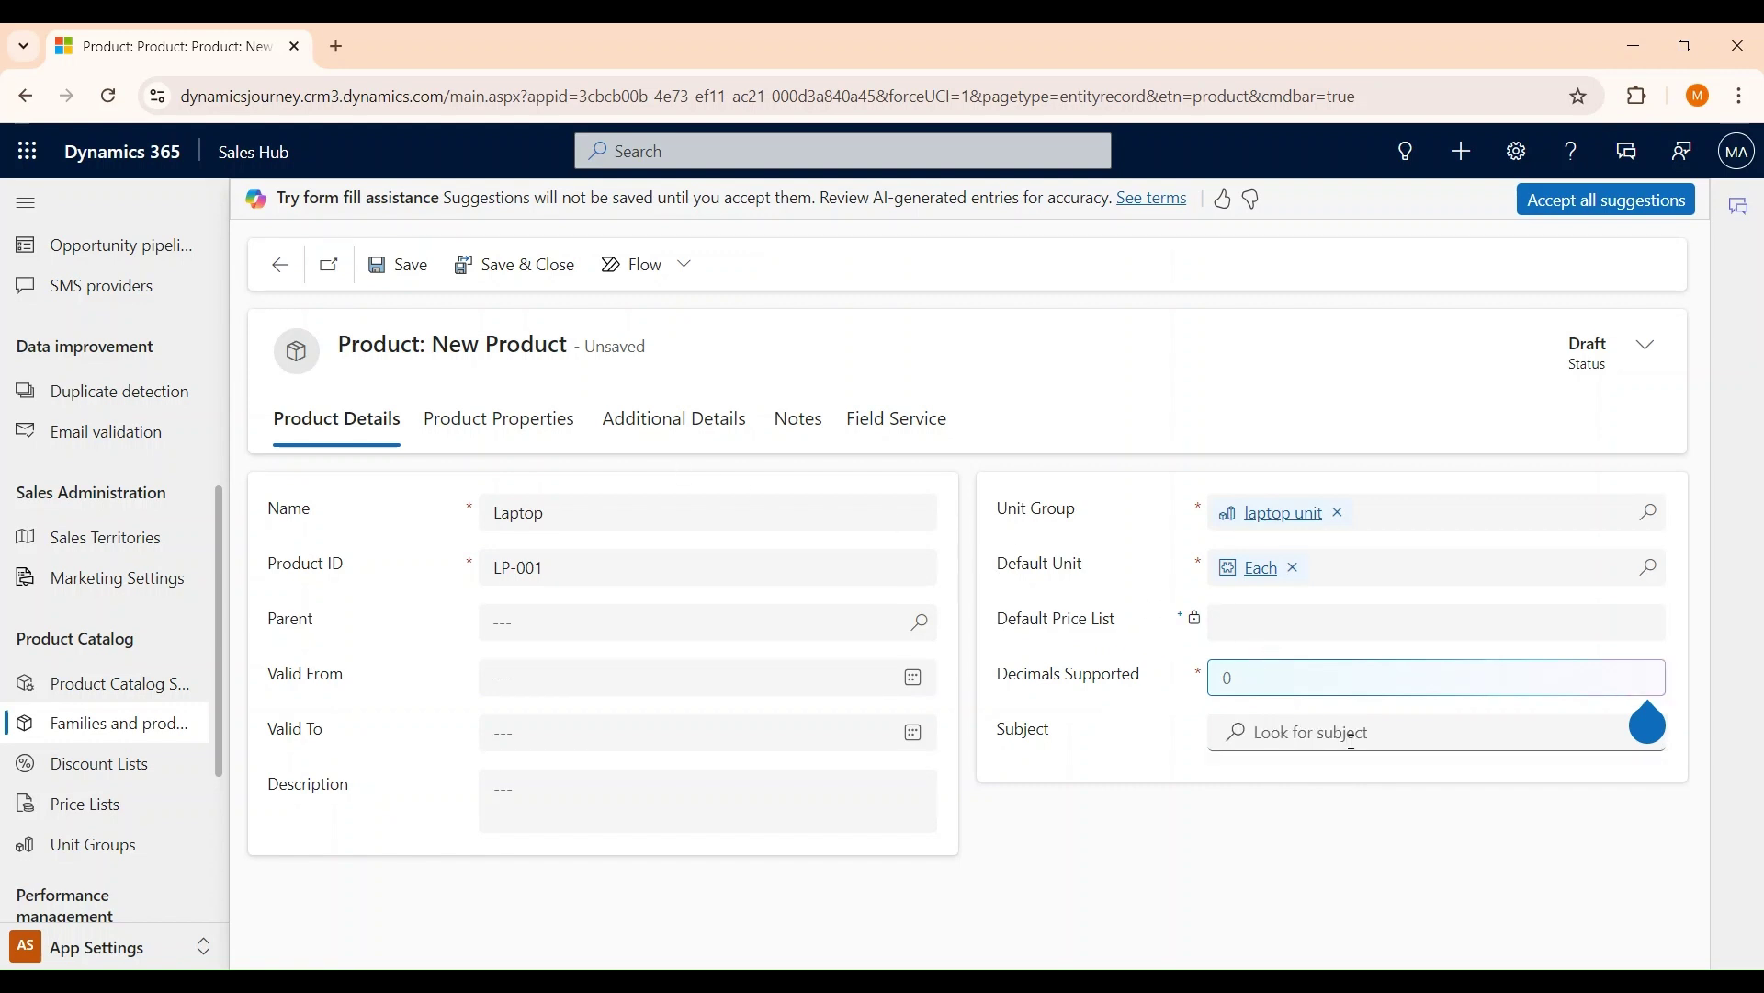
left_click(1251, 678)
type("2")
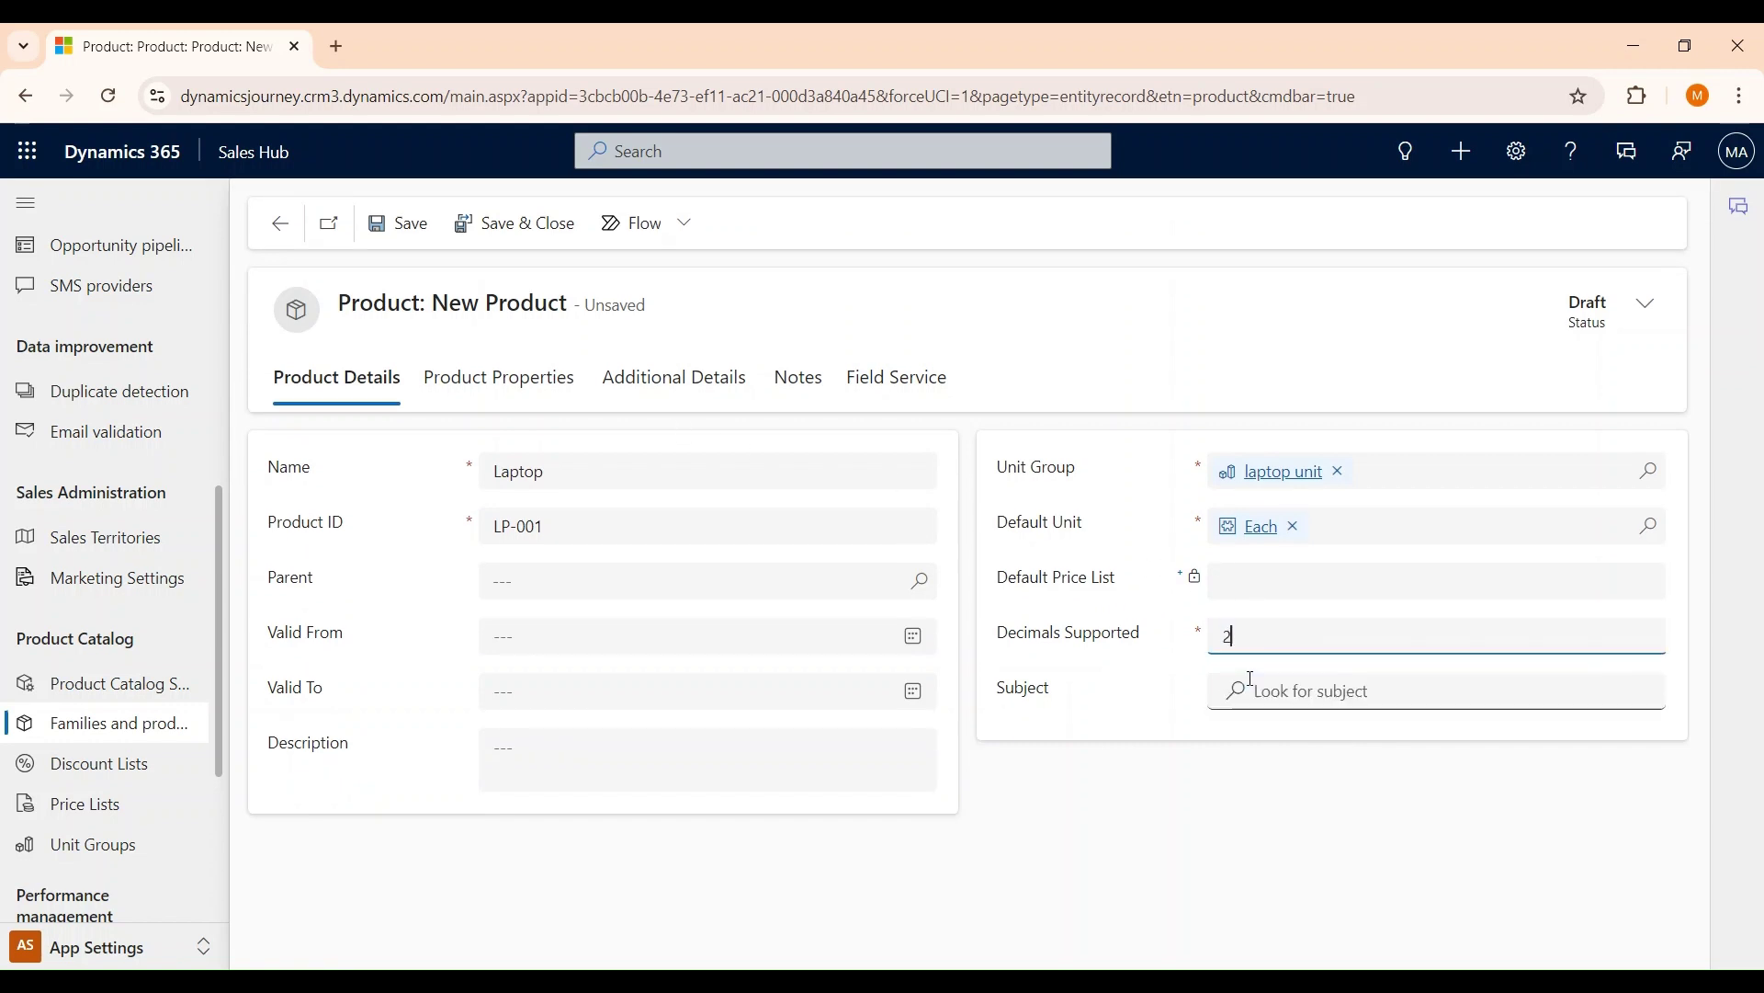
Step: Save the Laptop product and publish it so it becomes Active
left_click(391, 236)
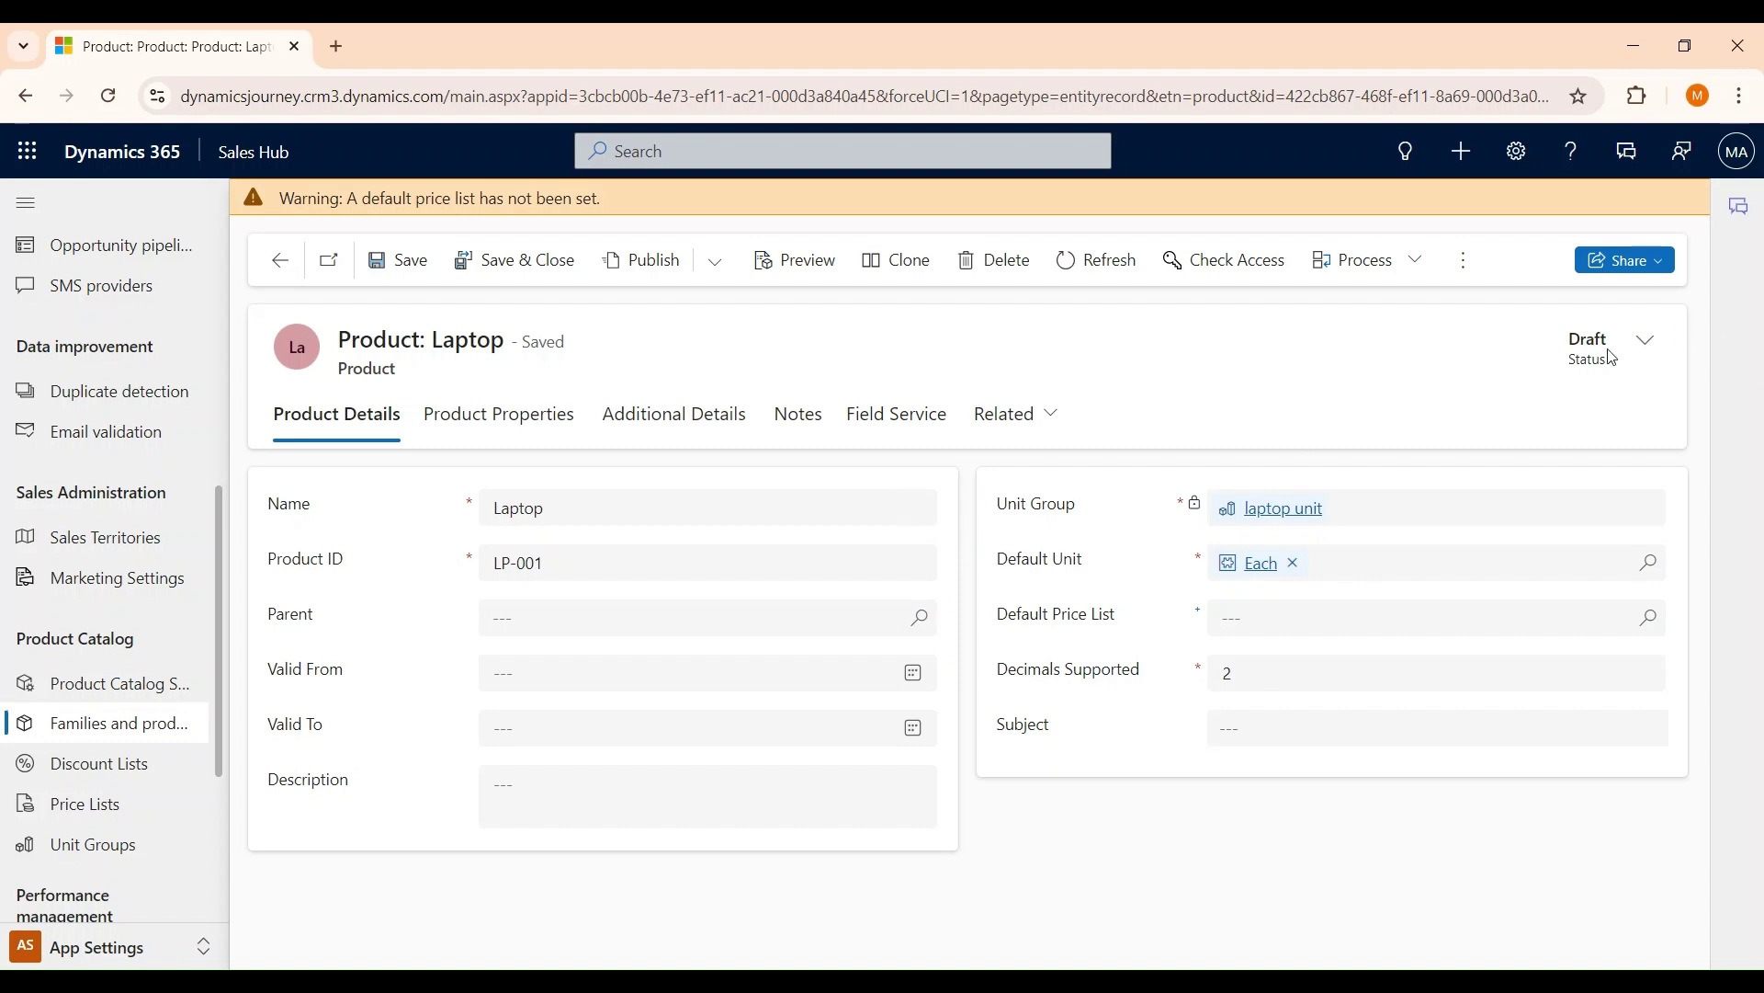
left_click(658, 273)
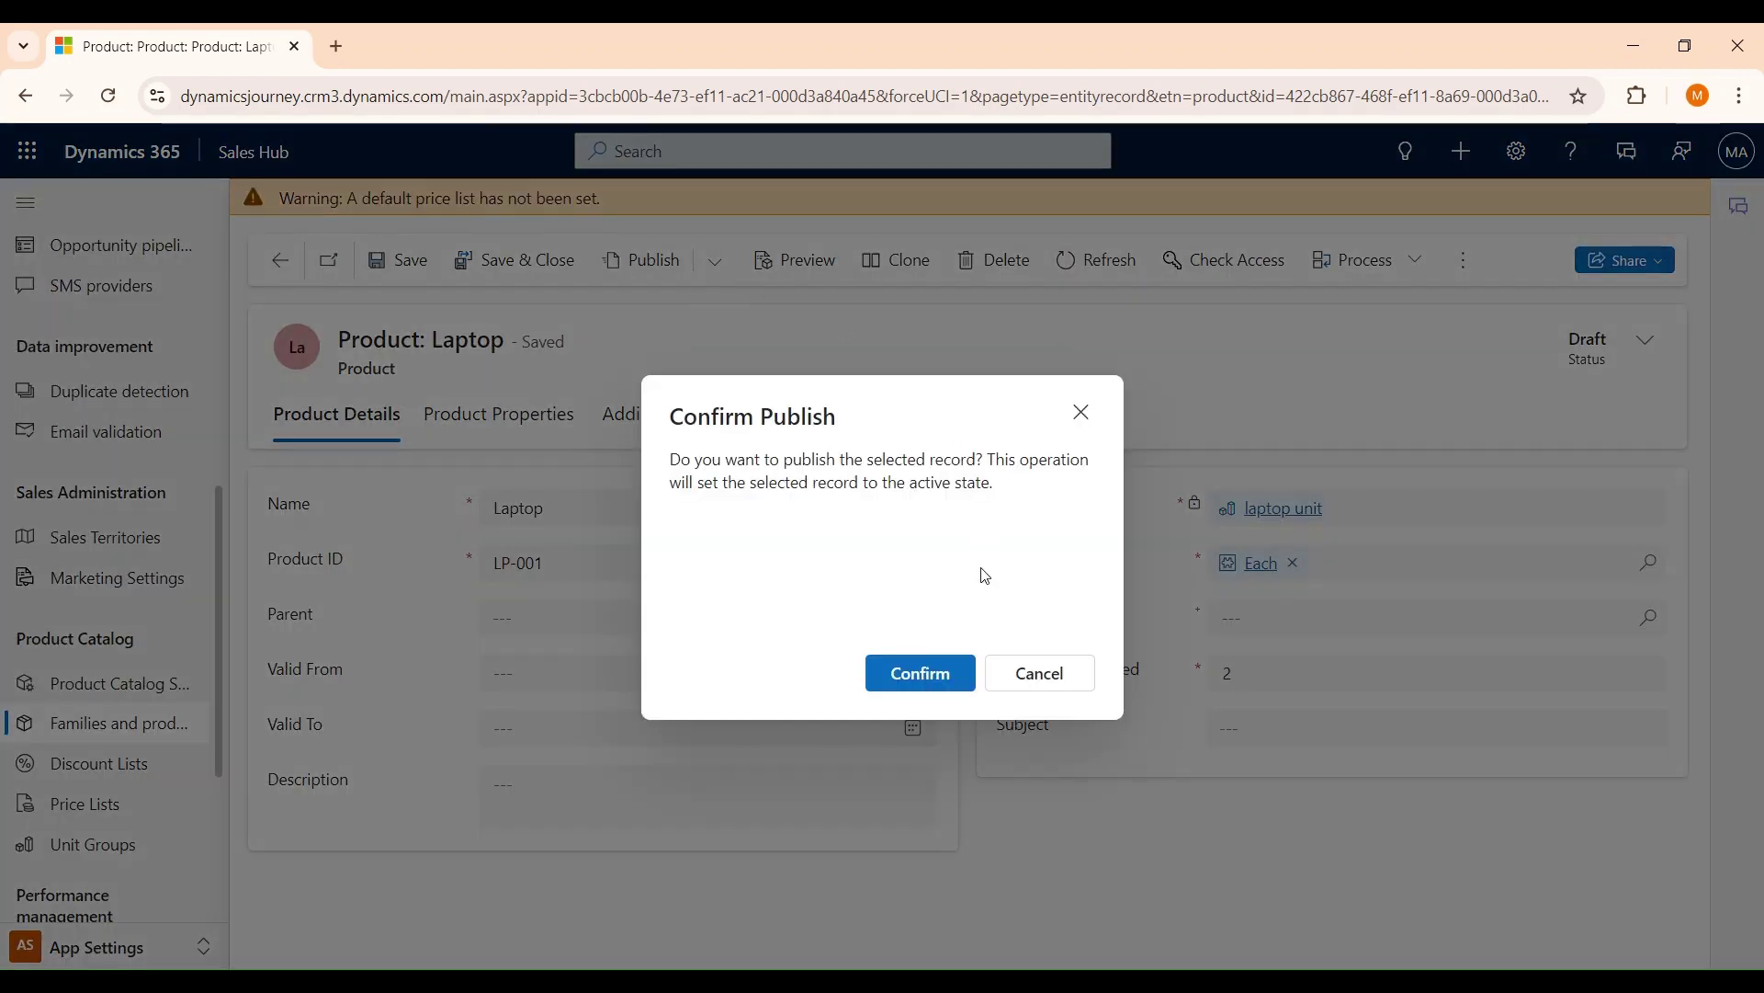
left_click(920, 674)
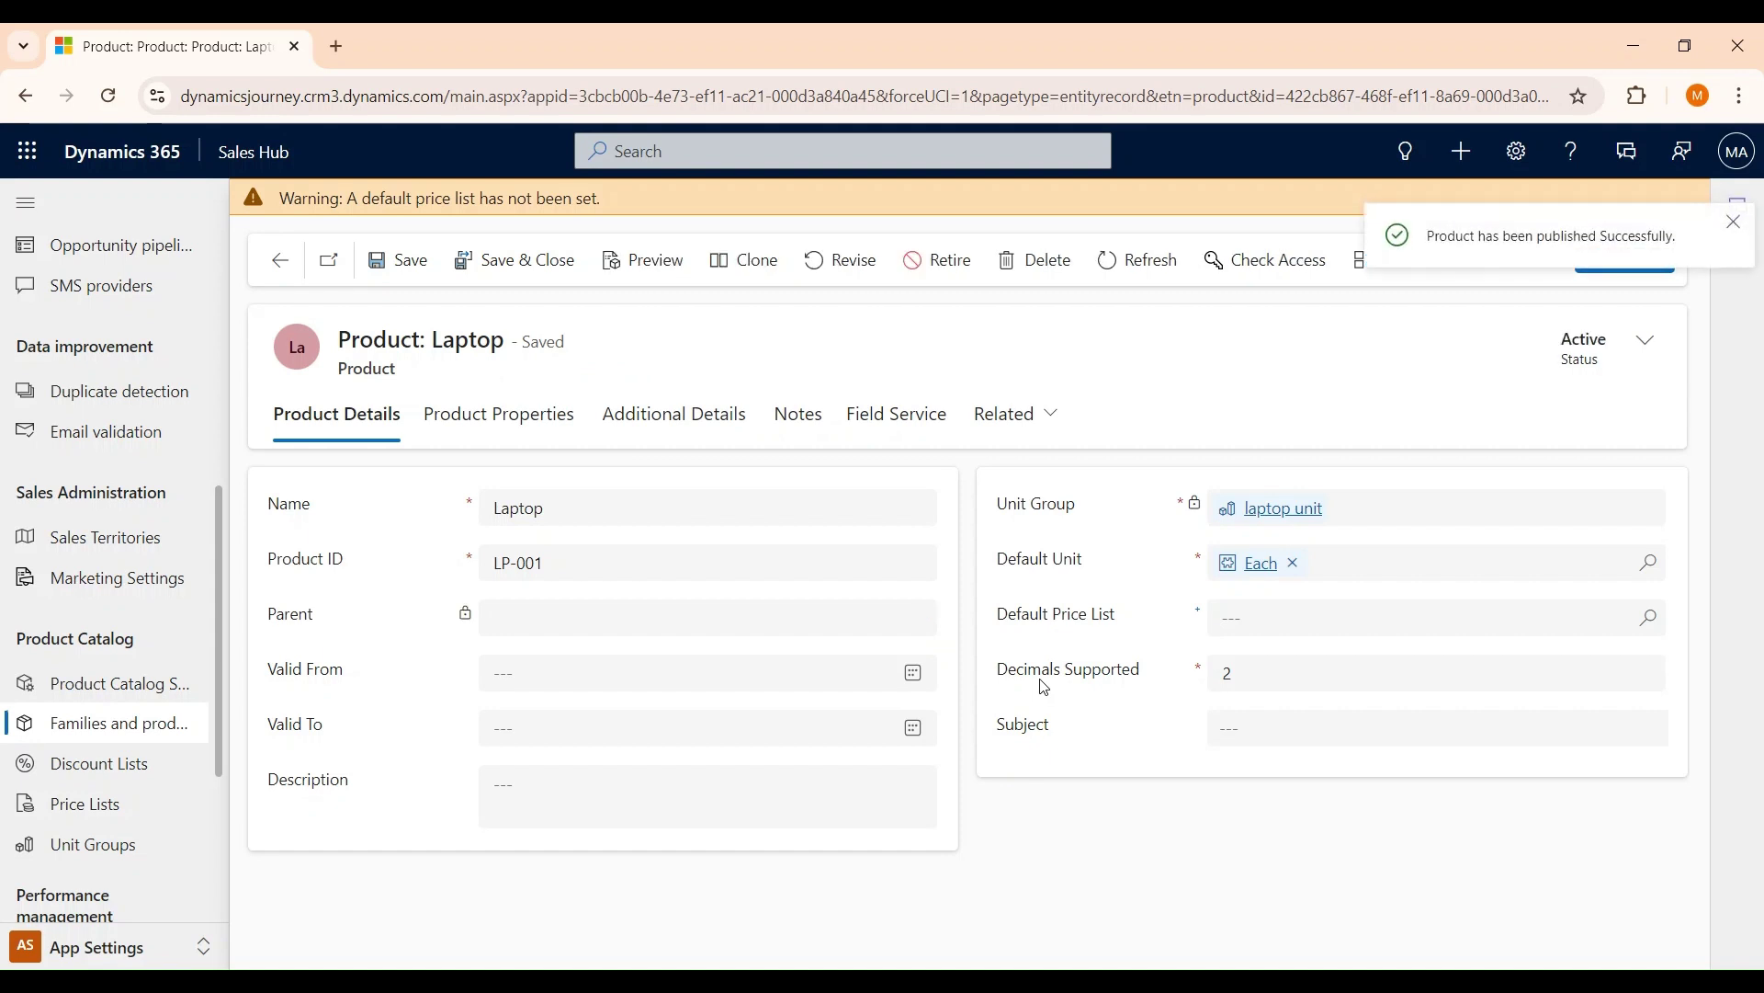
Step: Switch the products list to the All Products, Families & Bundles view to see Laptop
left_click(168, 735)
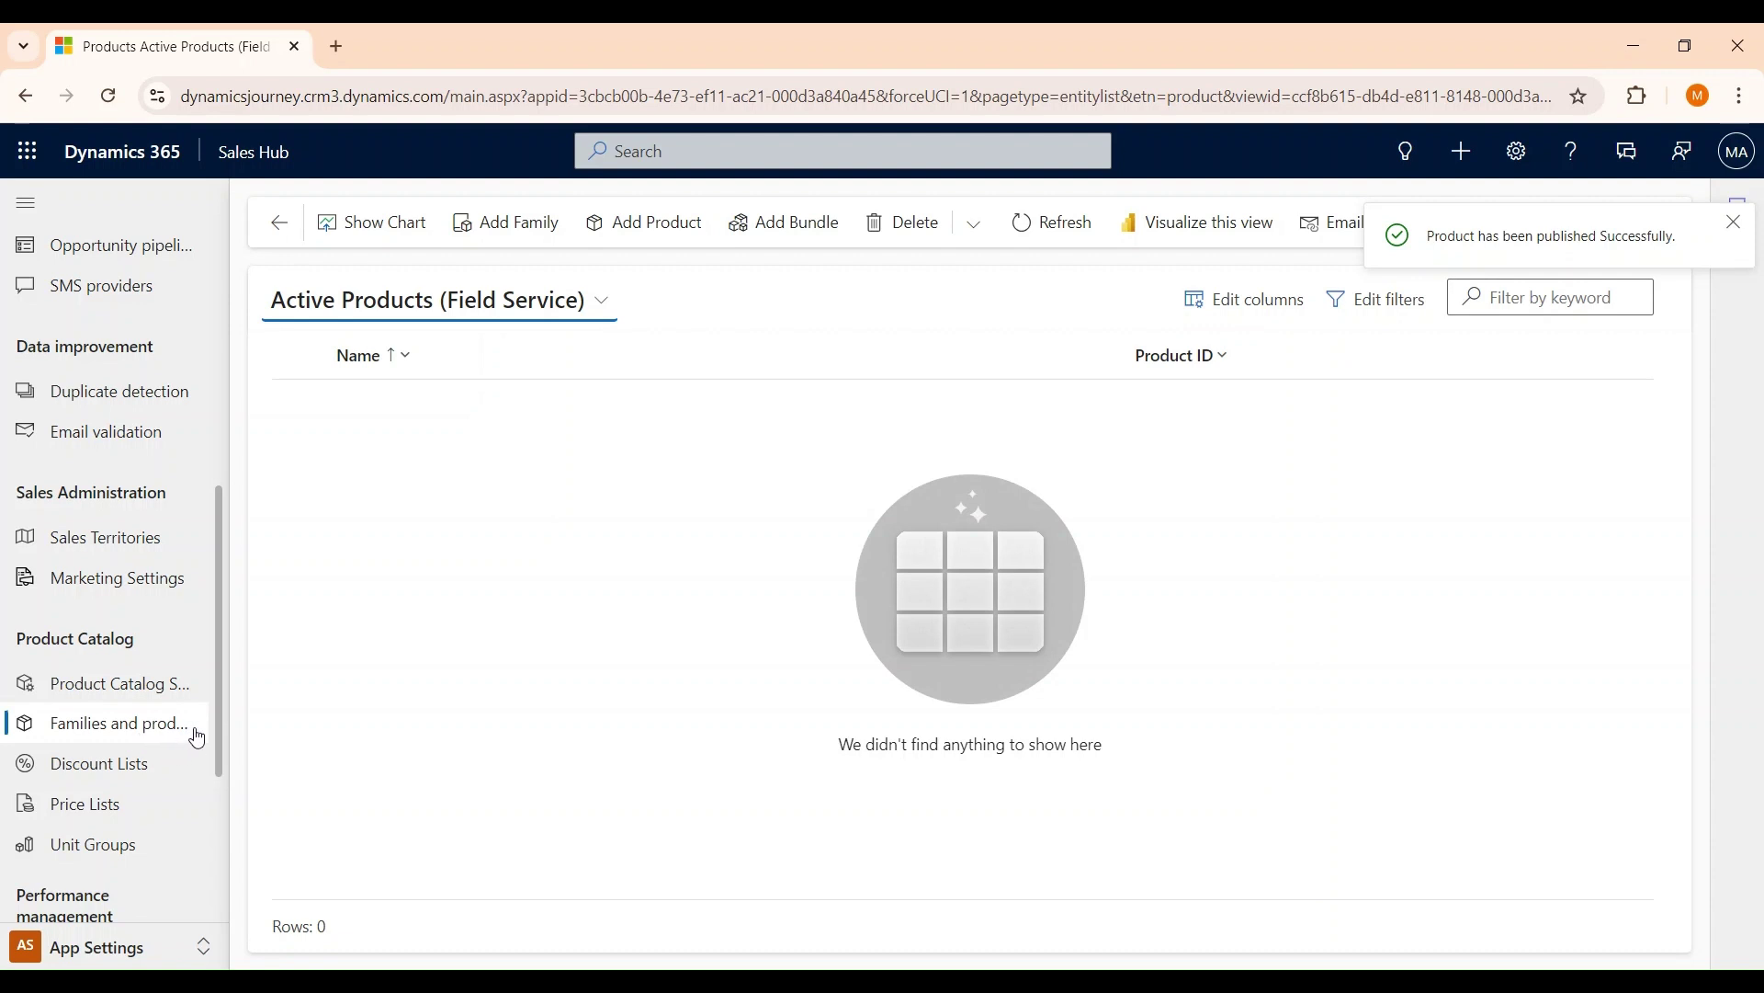
left_click(602, 303)
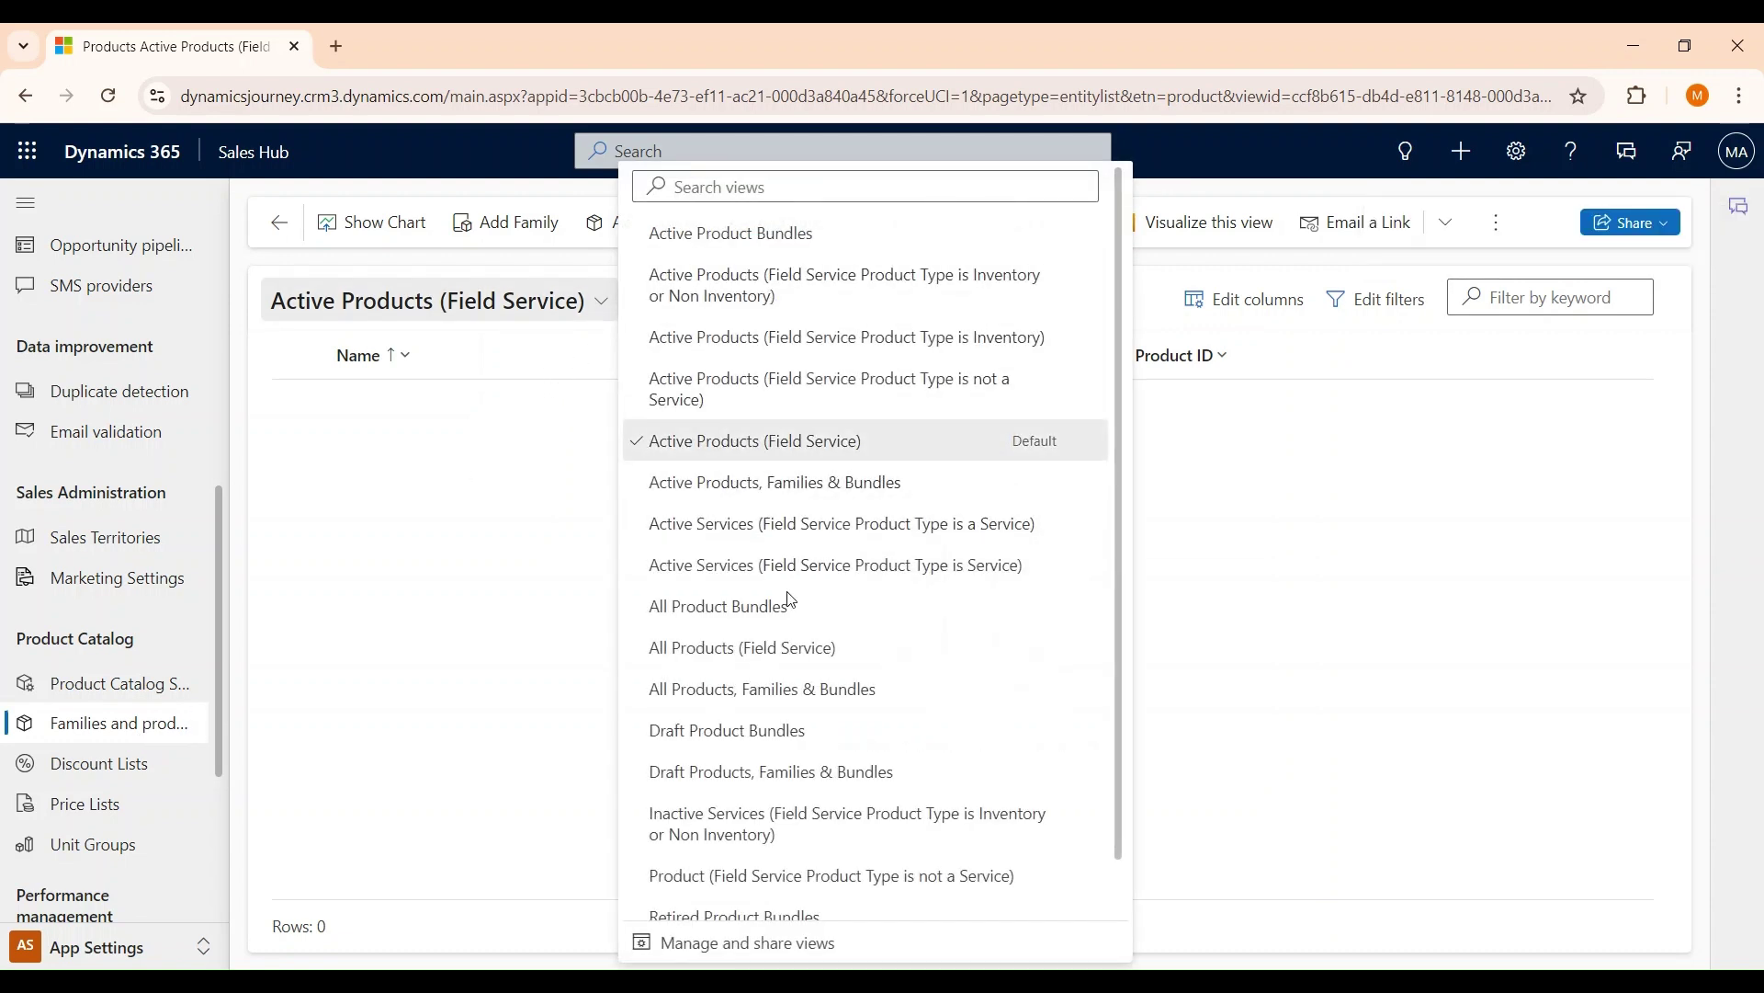
scroll(792, 738, "down", 1)
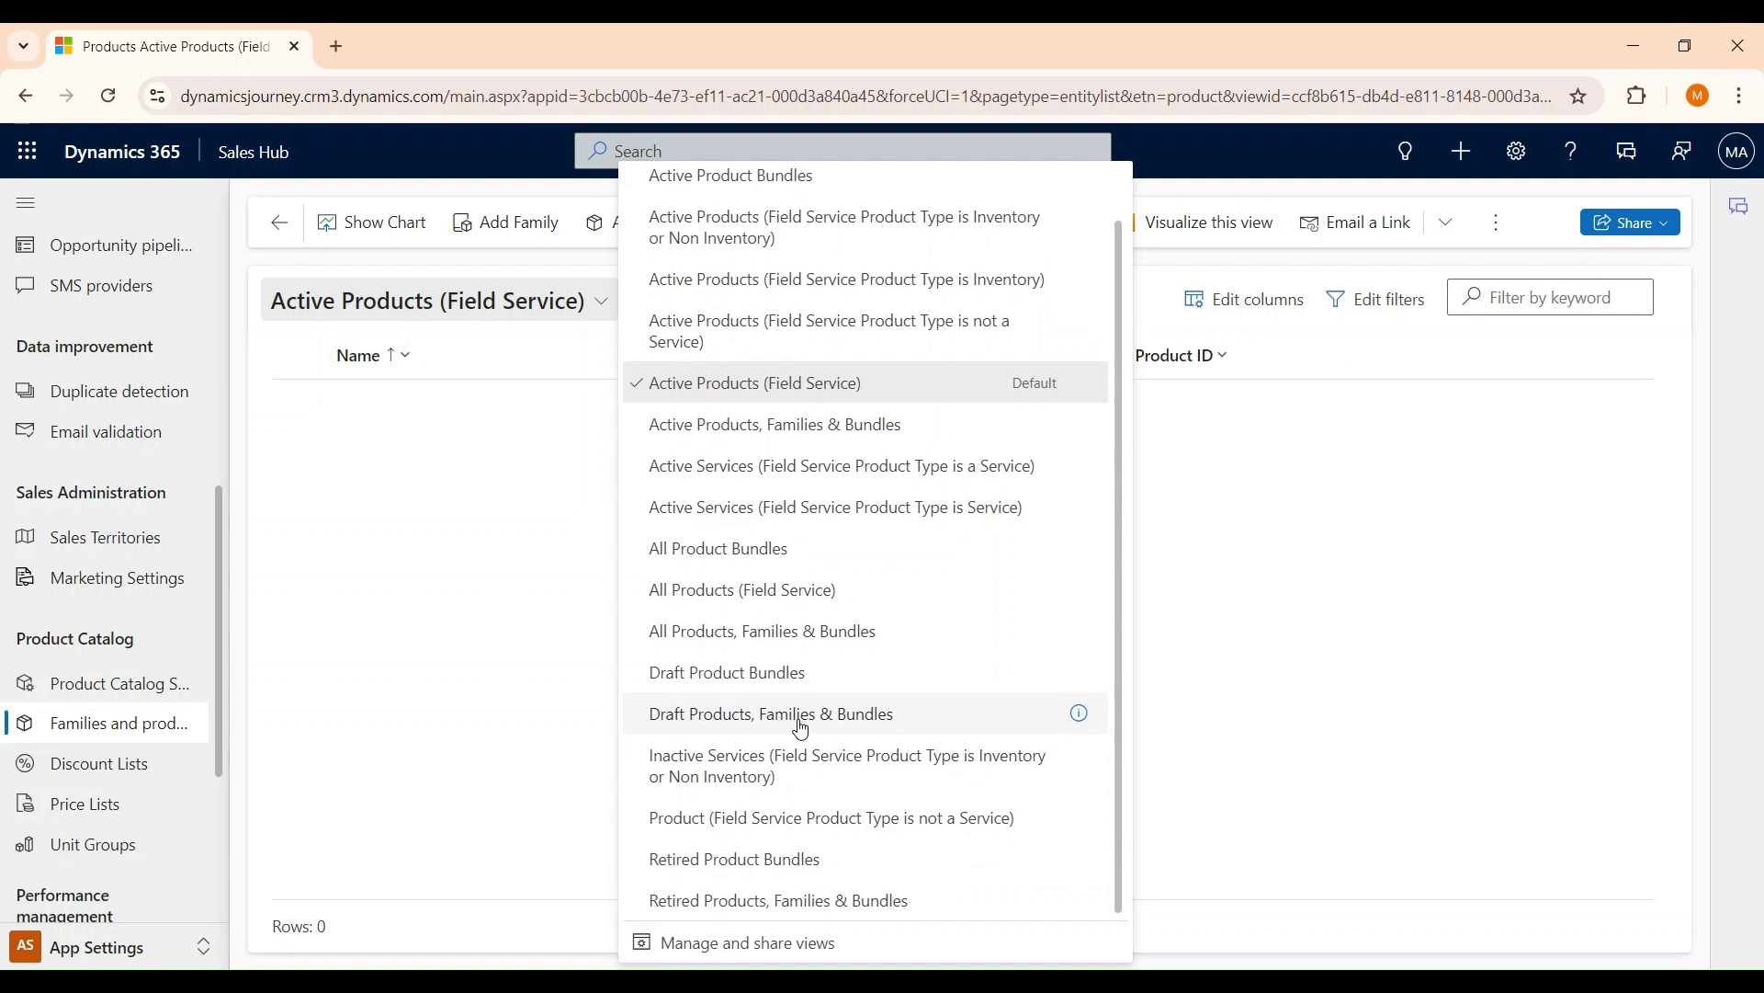
left_click(772, 638)
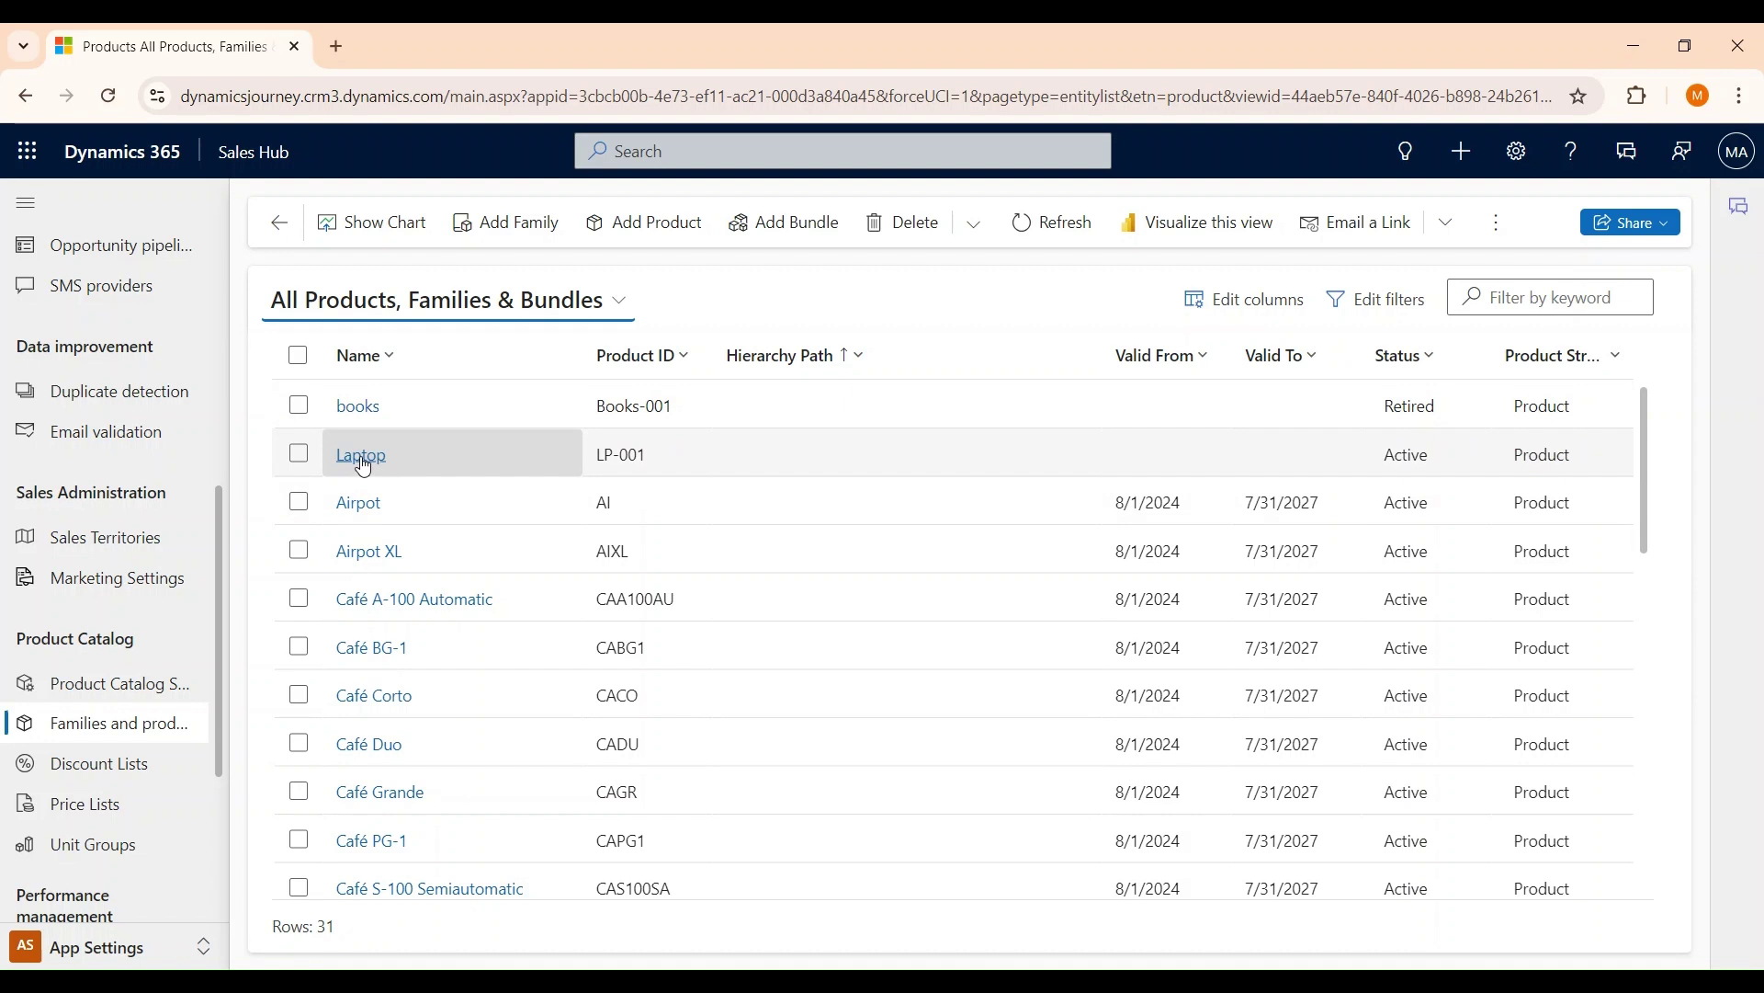
Step: Start a new product named Wireless Mouse with product ID WM-001
left_click(668, 229)
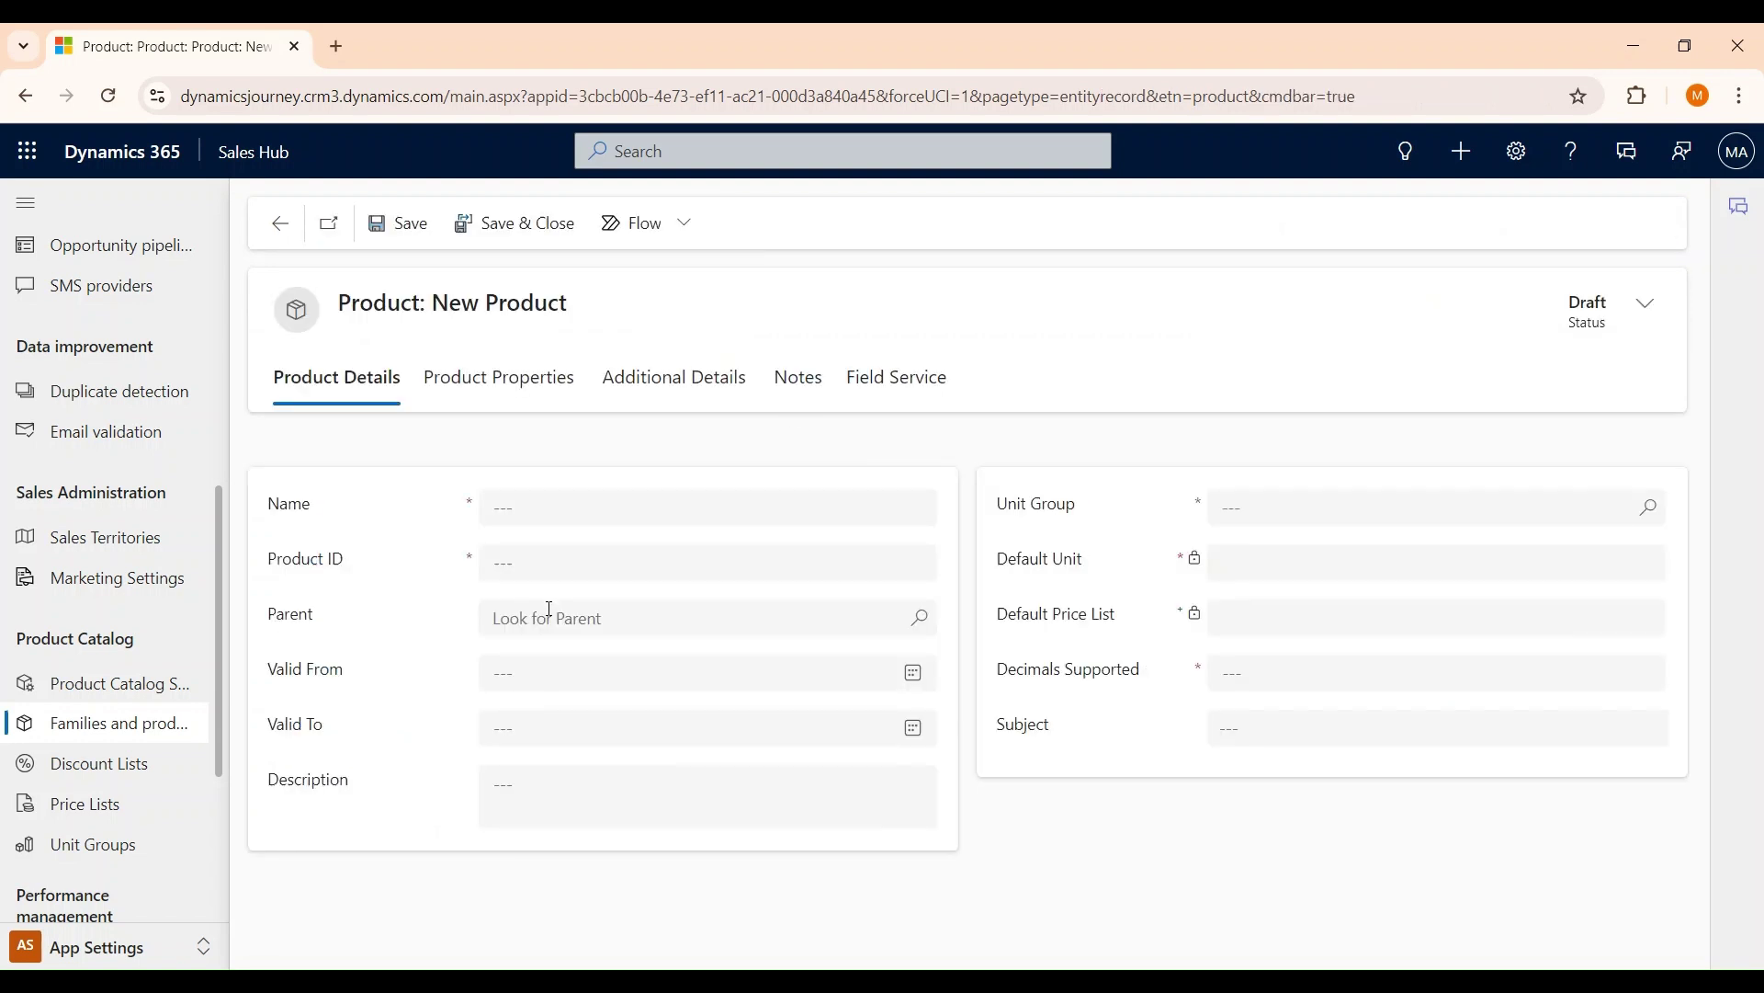
left_click(545, 518)
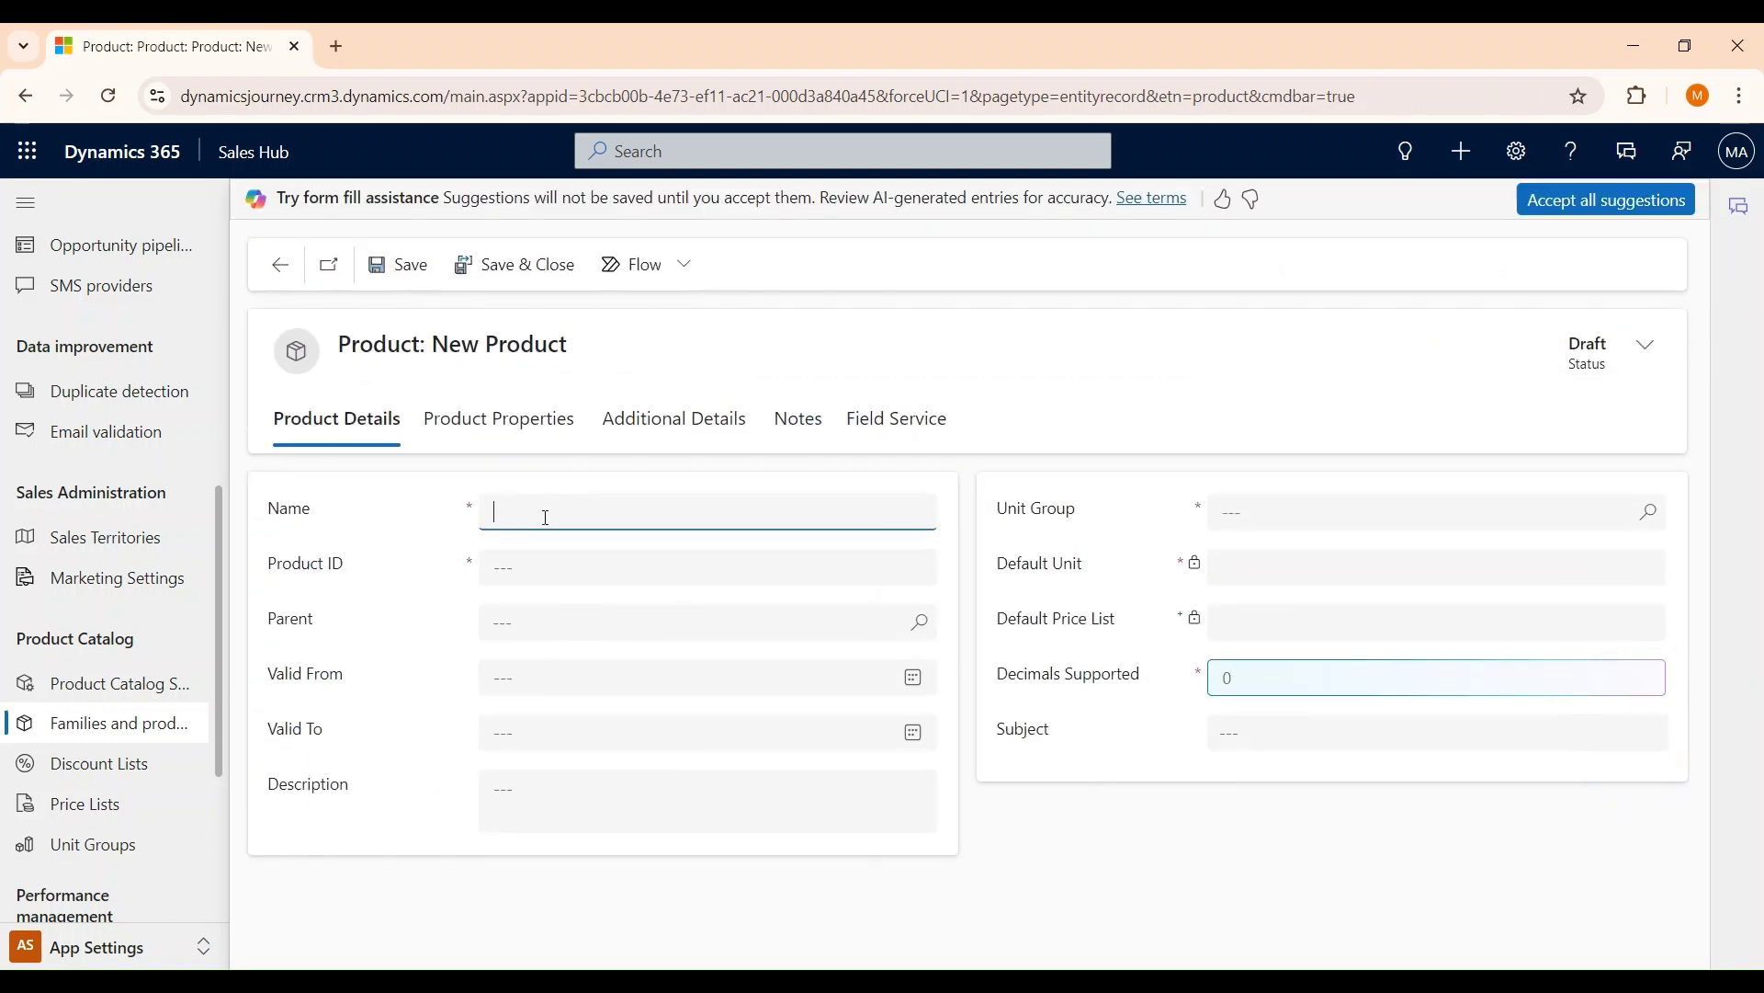
type("Wireless Mouse")
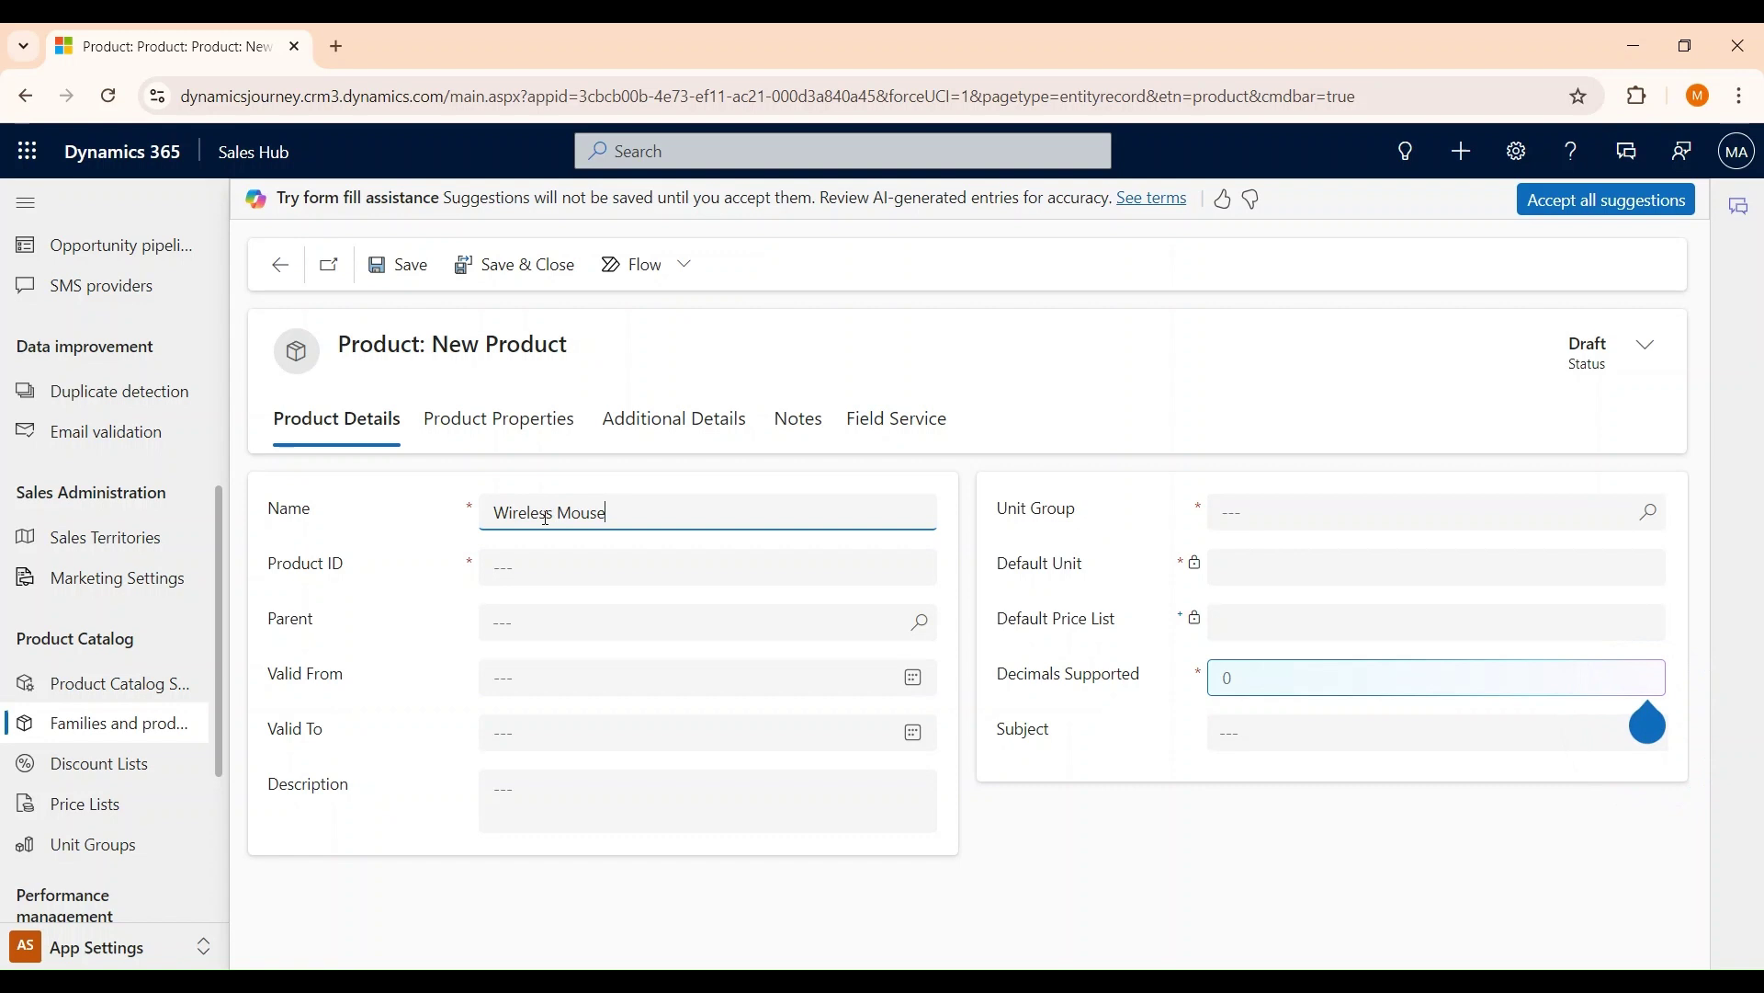
key("Tab")
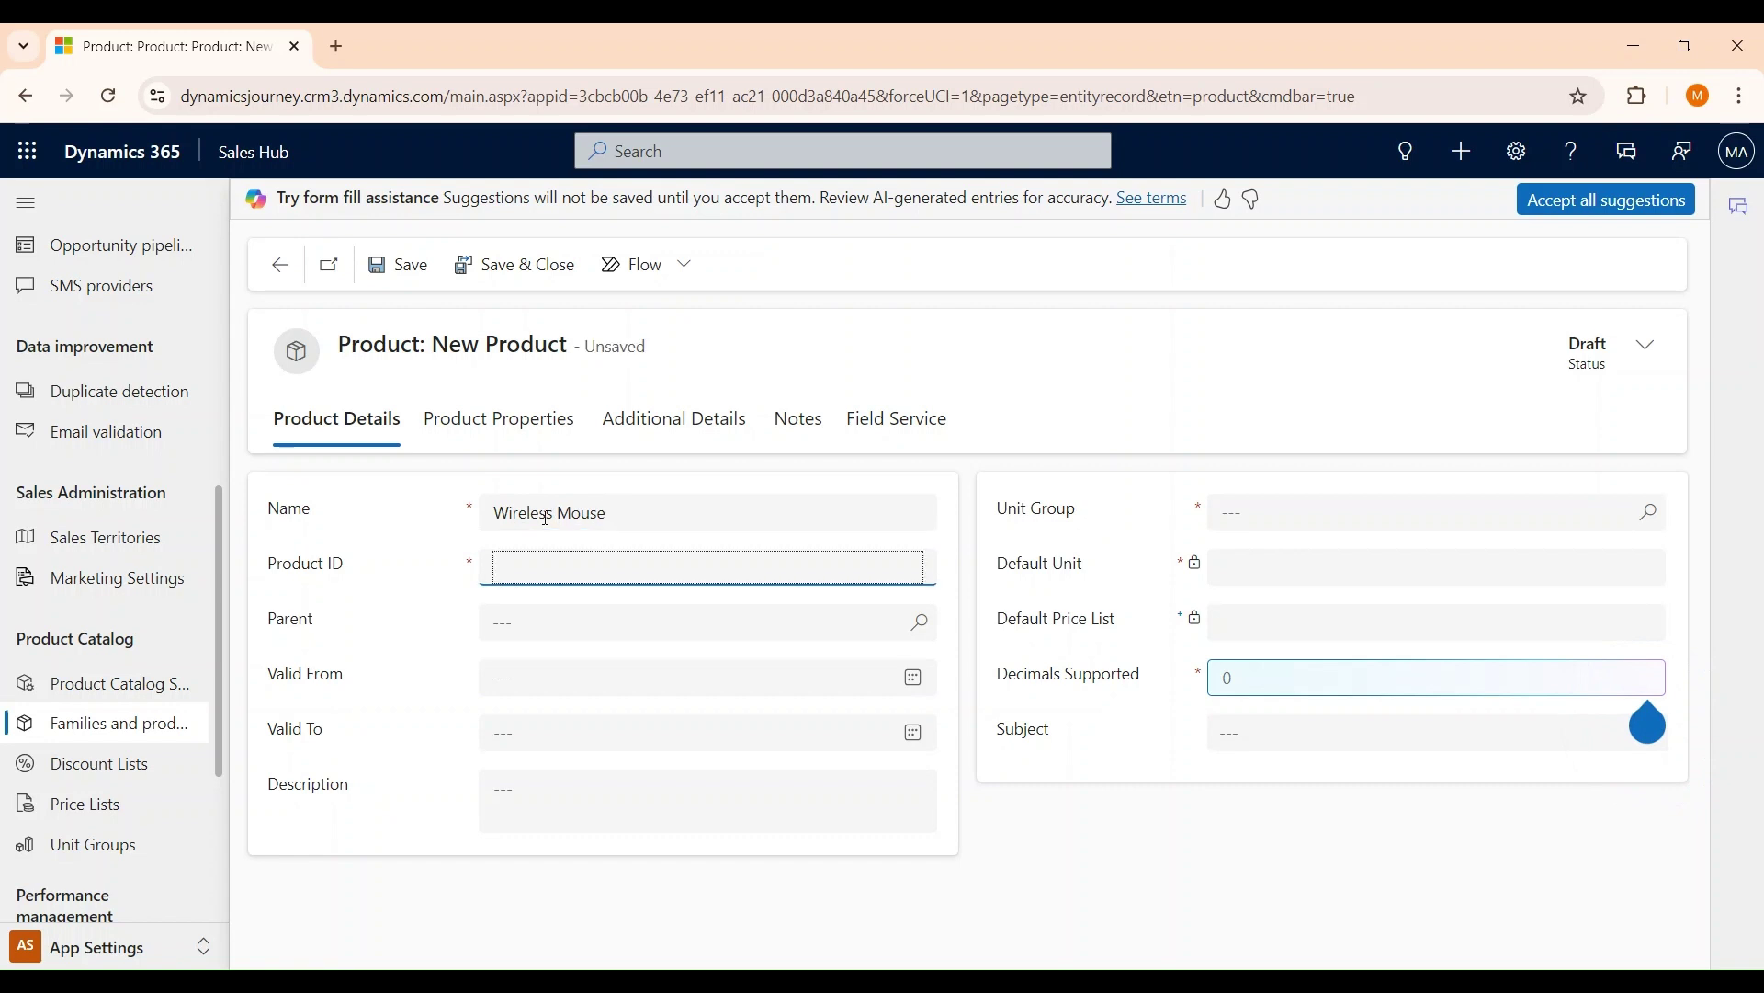
type("WM-001")
Step: Set unit group Default Unit, default unit Primary Unit and 2 decimals, save, then reopen Wireless Mouse
left_click(1650, 513)
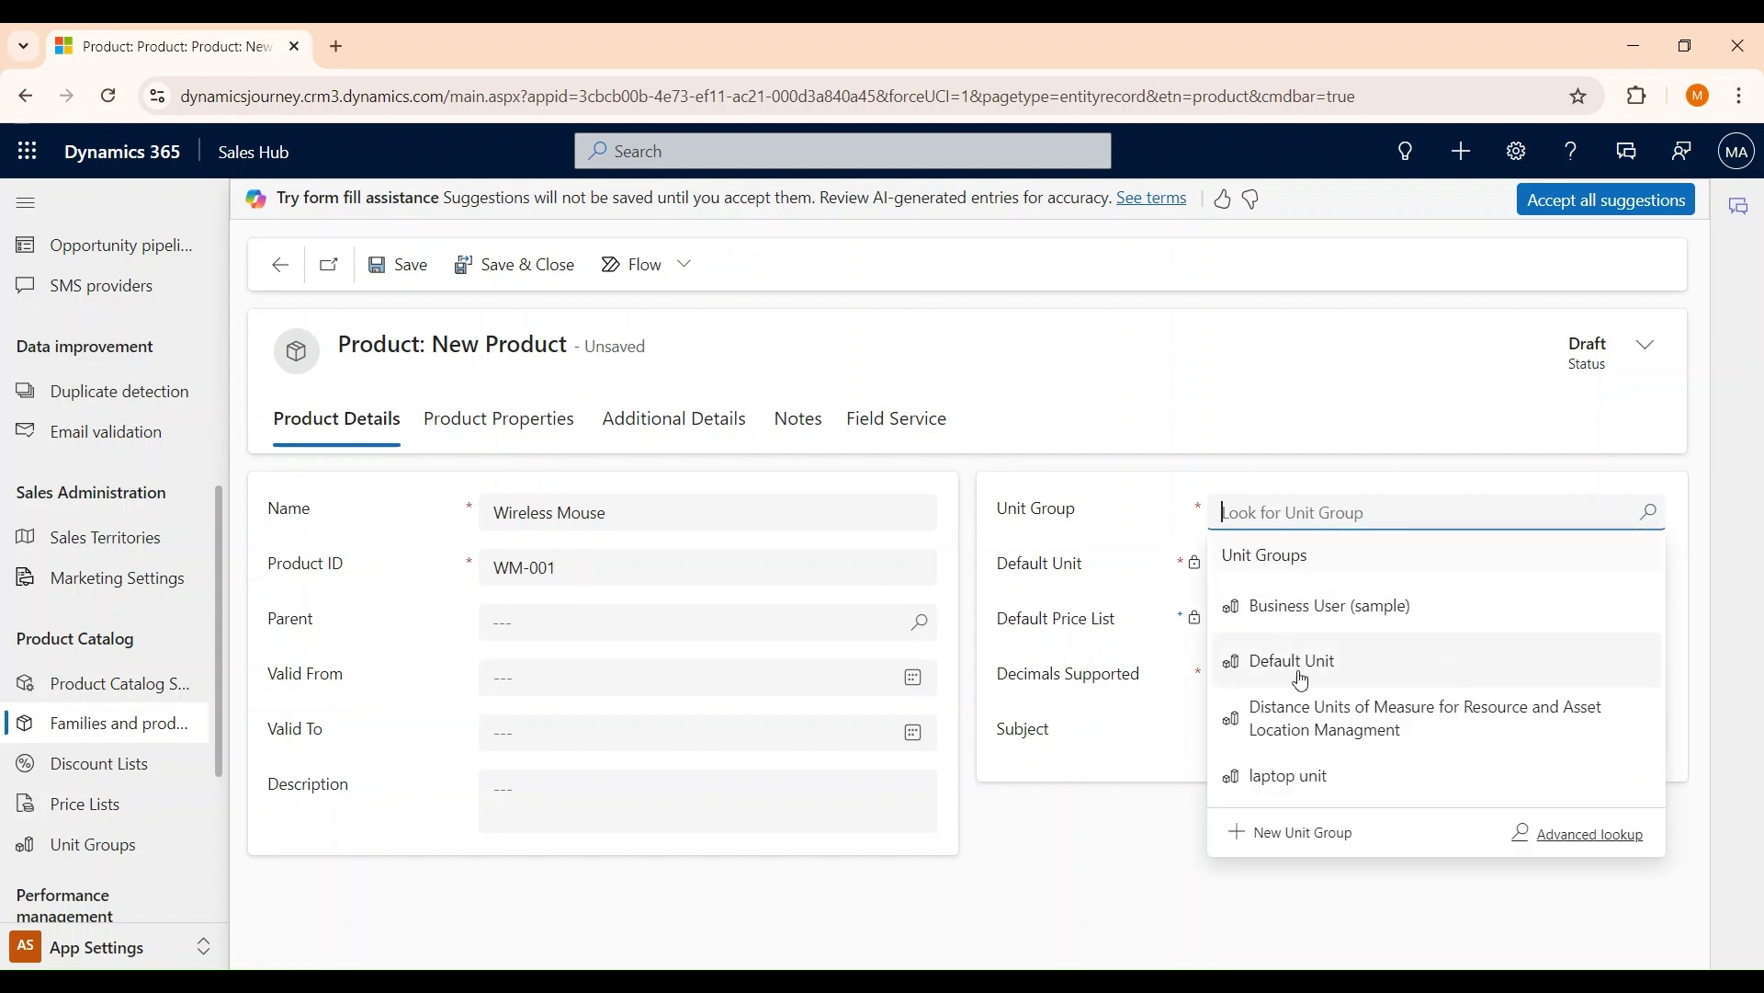
left_click(1323, 680)
left_click(1652, 569)
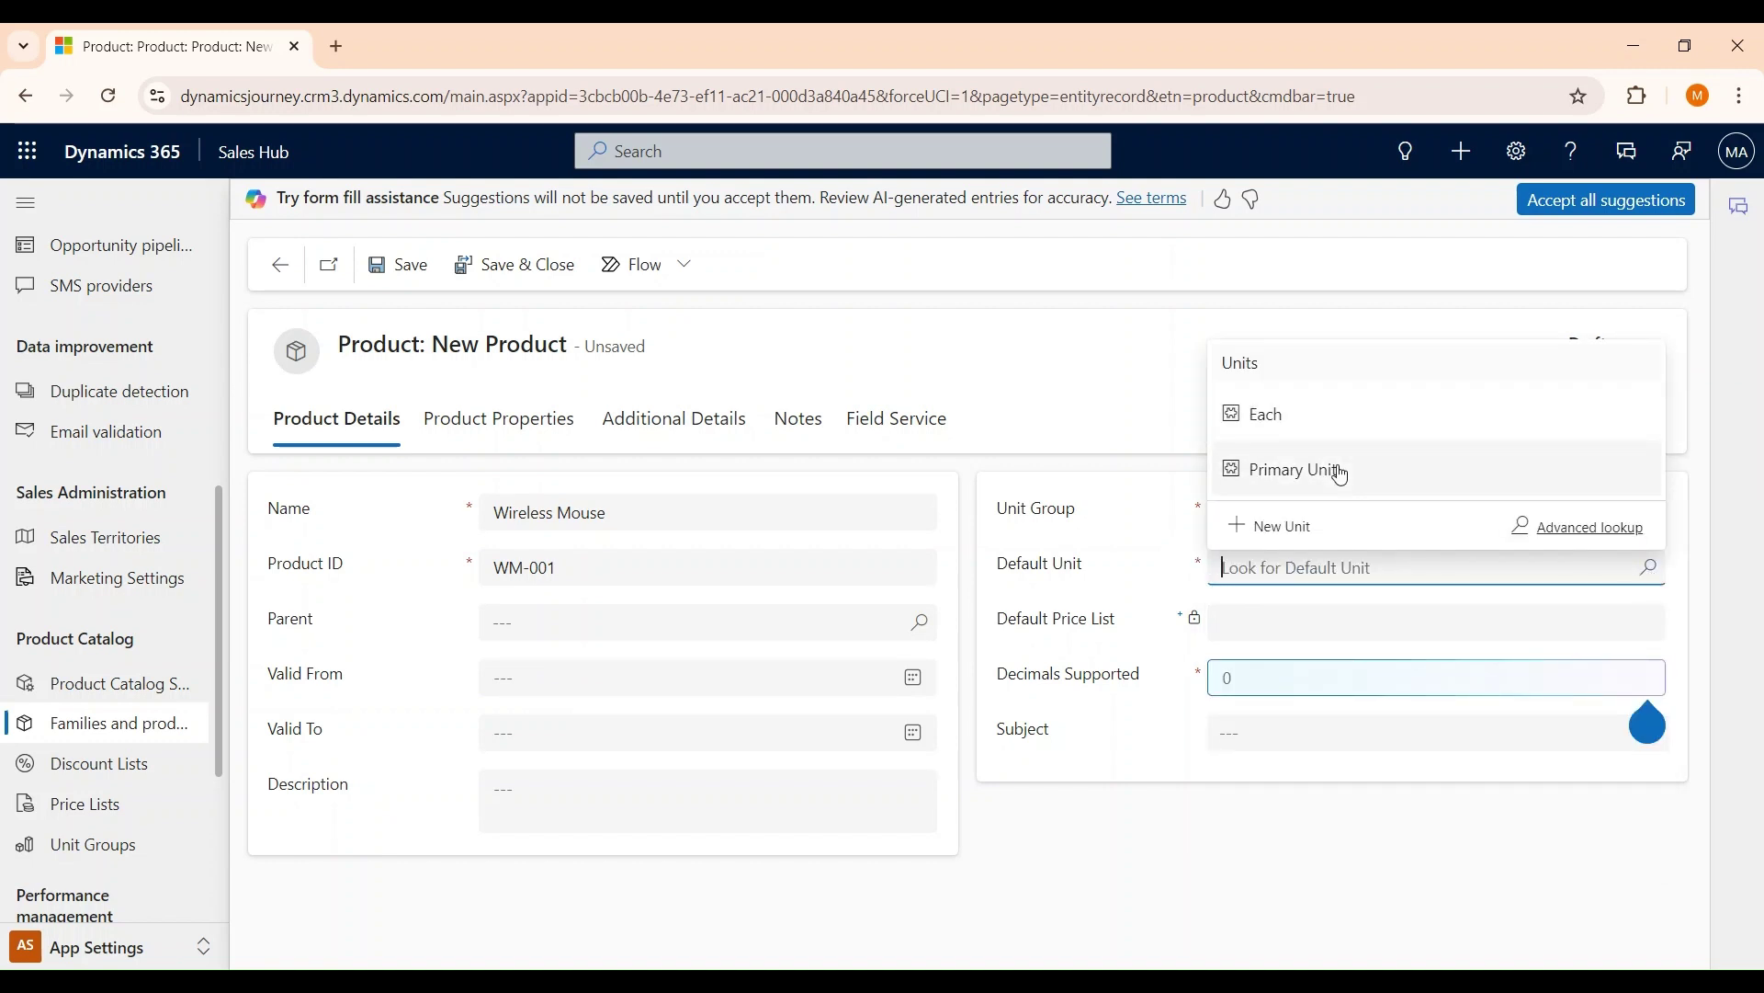
left_click(1335, 467)
left_click(1246, 677)
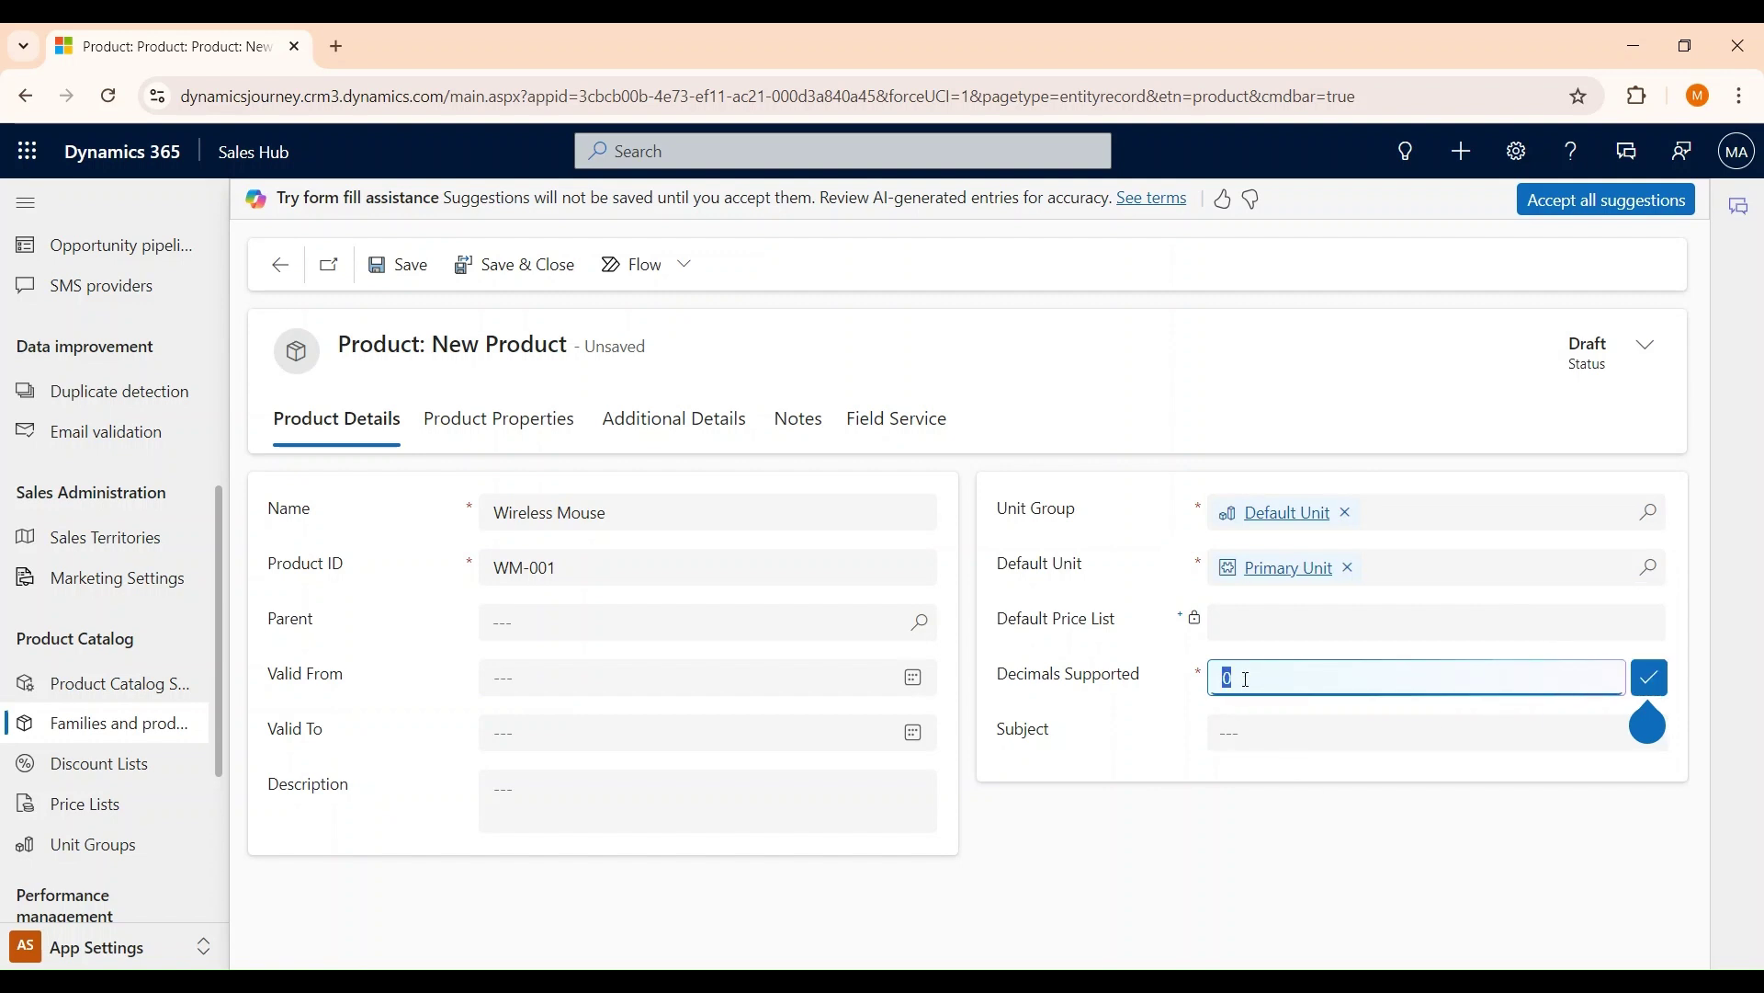
type("2")
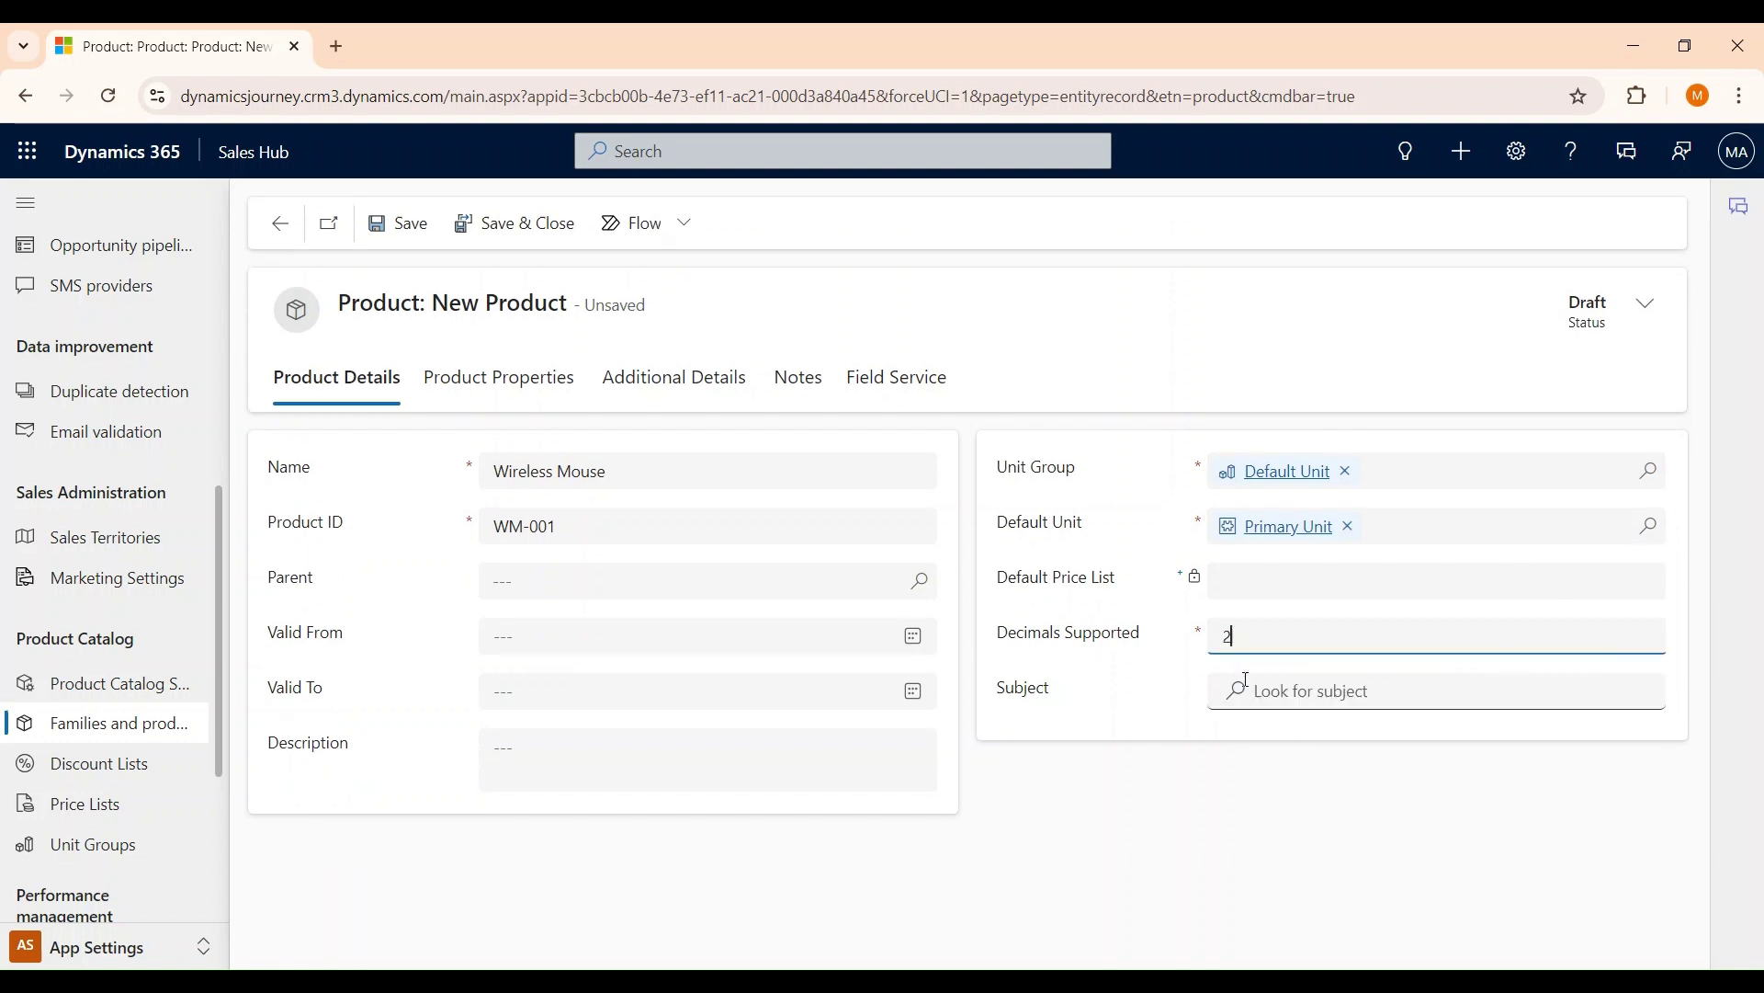
left_click(488, 225)
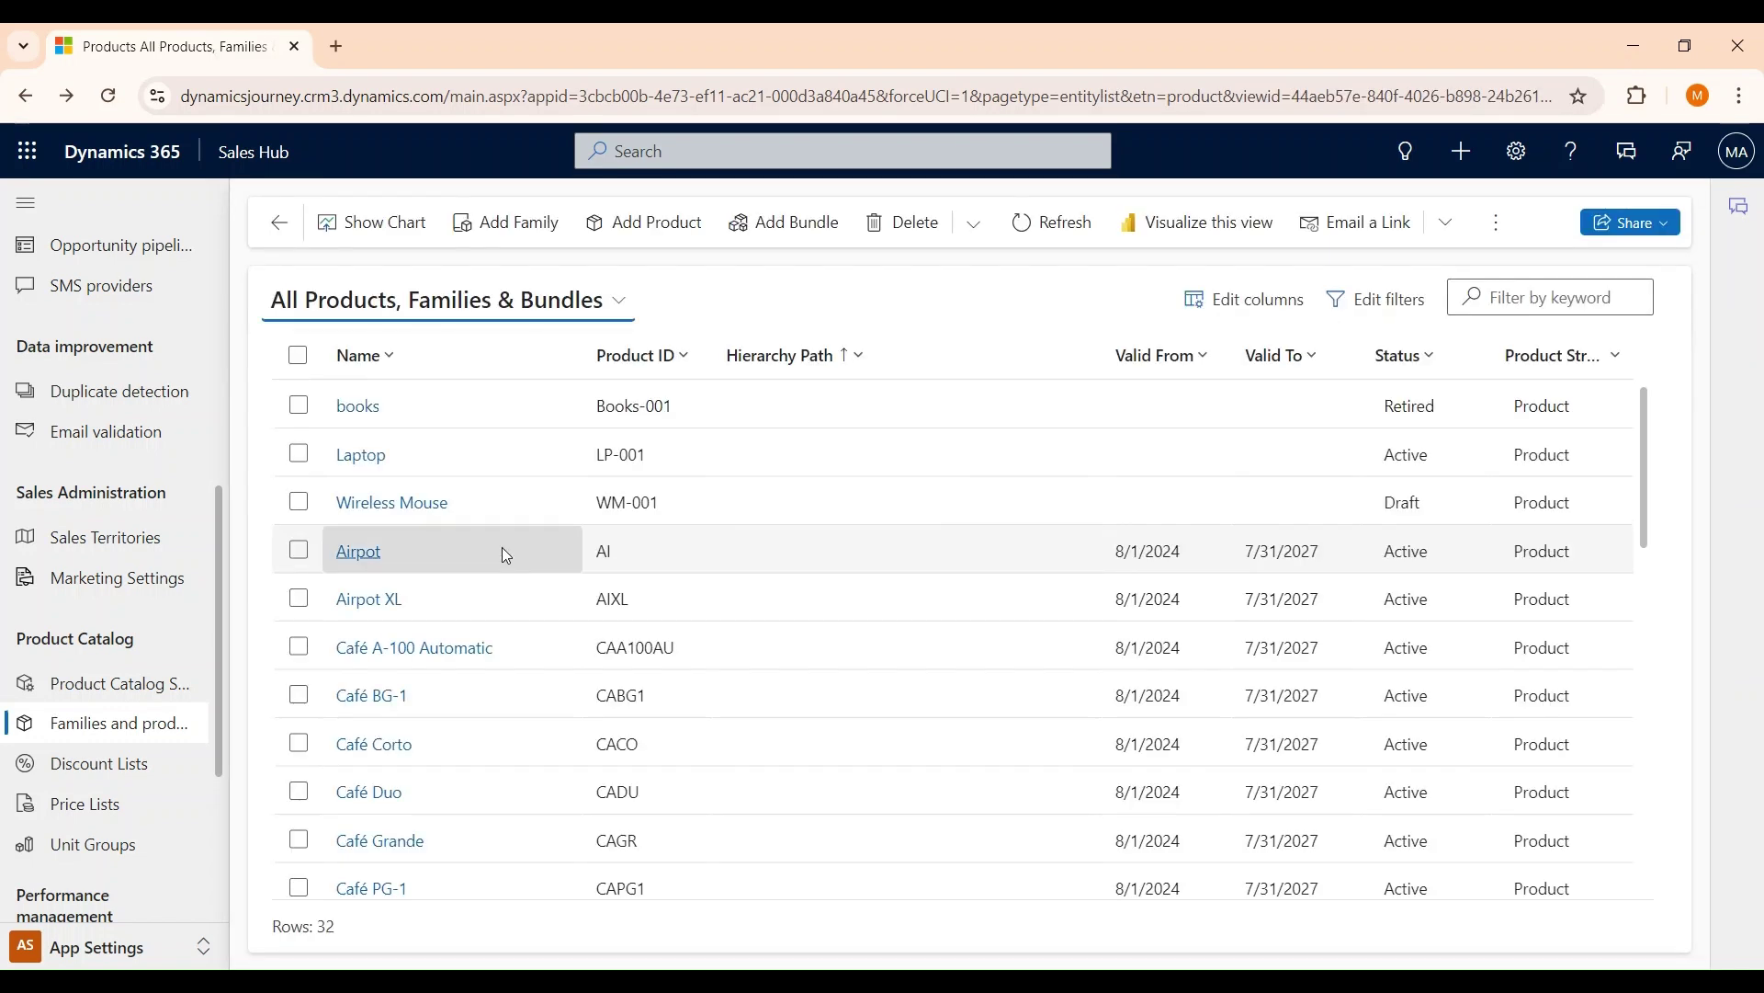
left_click(439, 508)
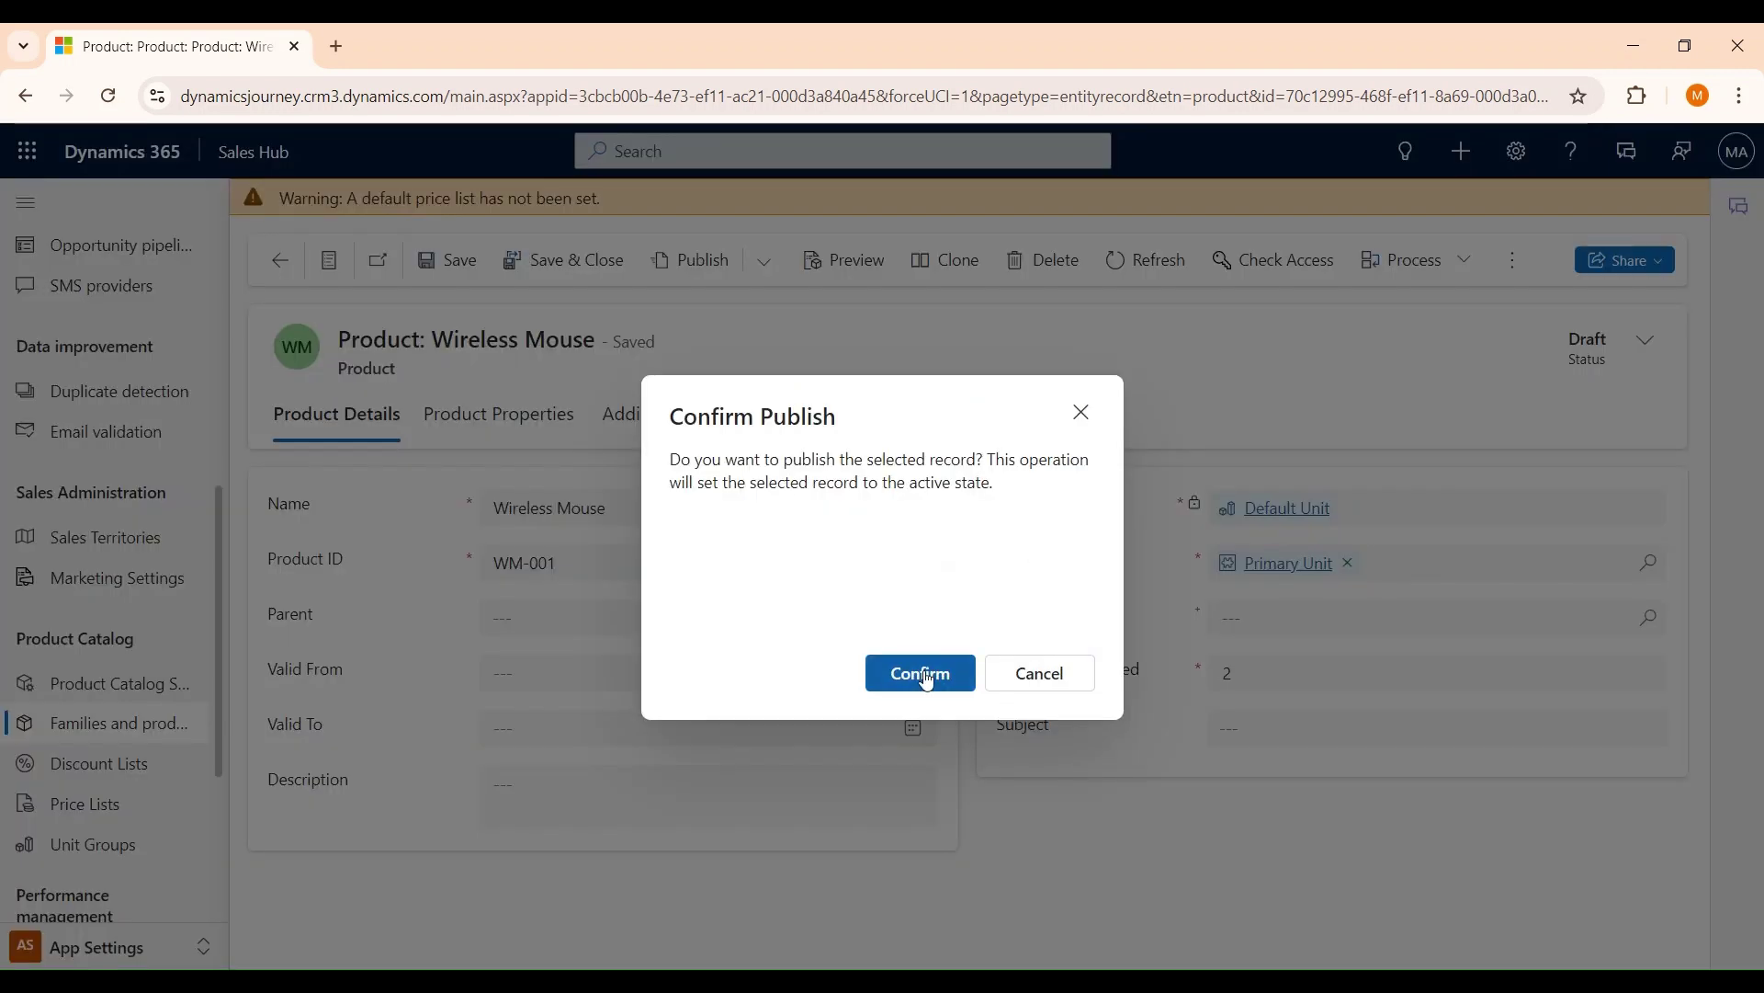
Step: Publish Wireless Mouse to Active, clone it as a draft, and return to the original record
left_click(922, 671)
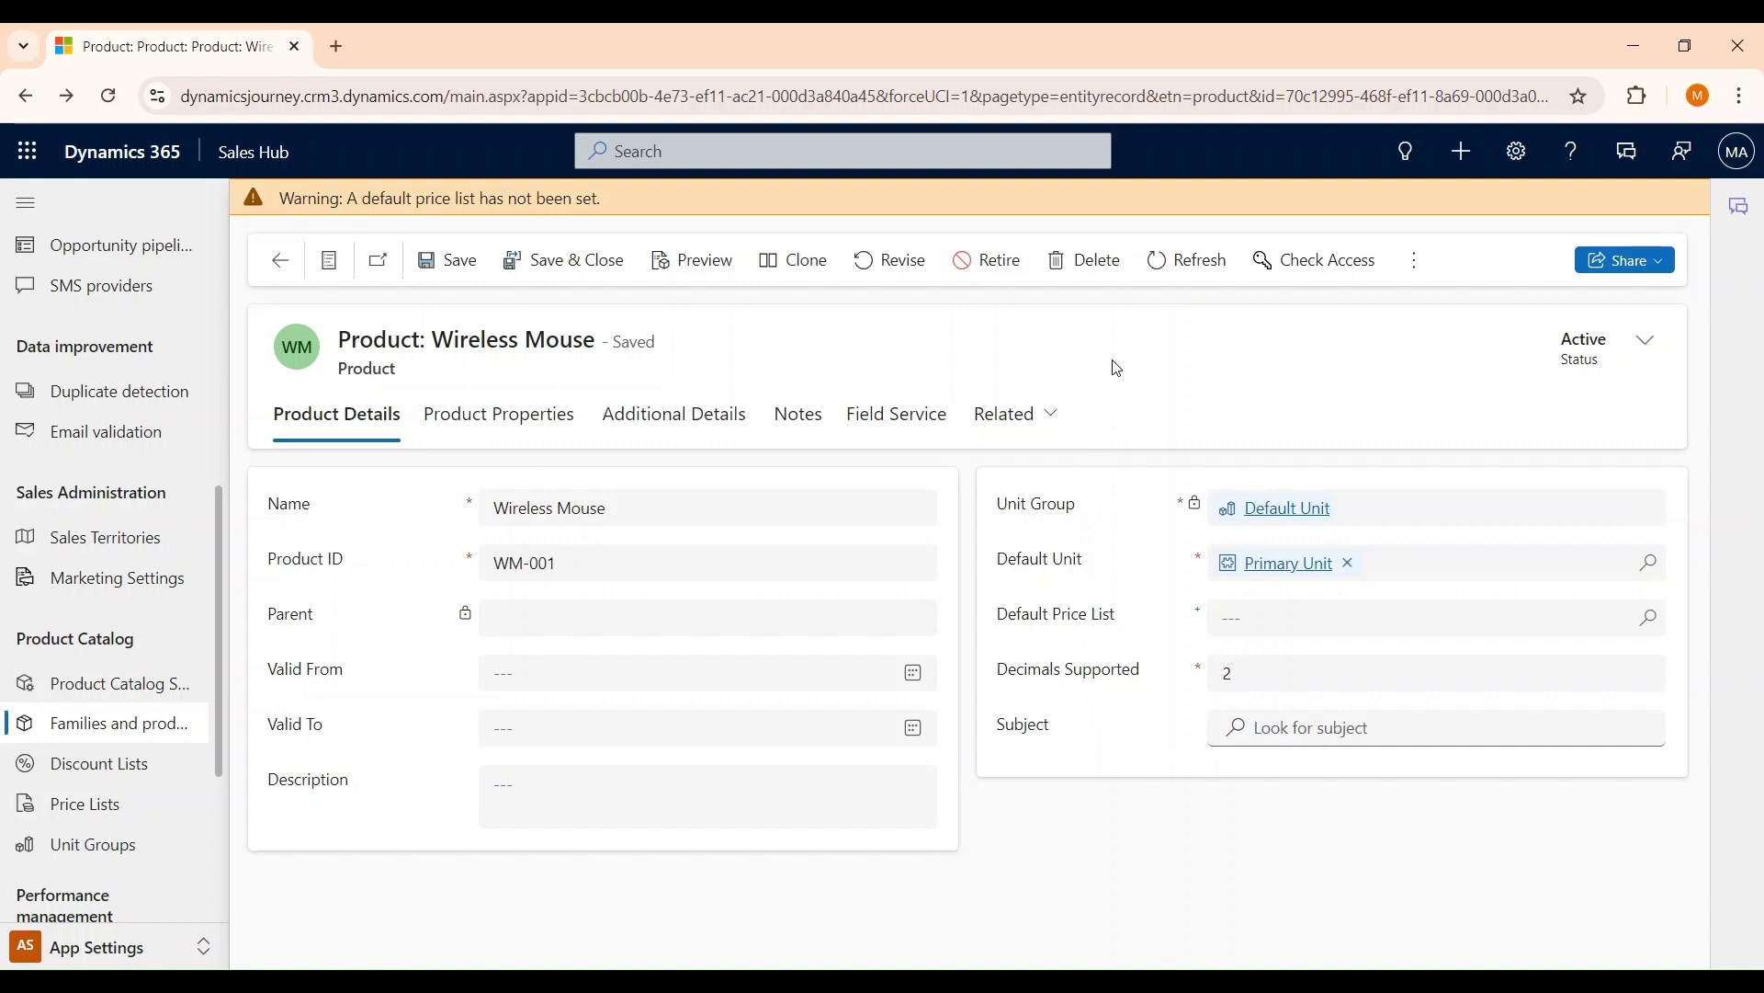
left_click(813, 269)
left_click(920, 672)
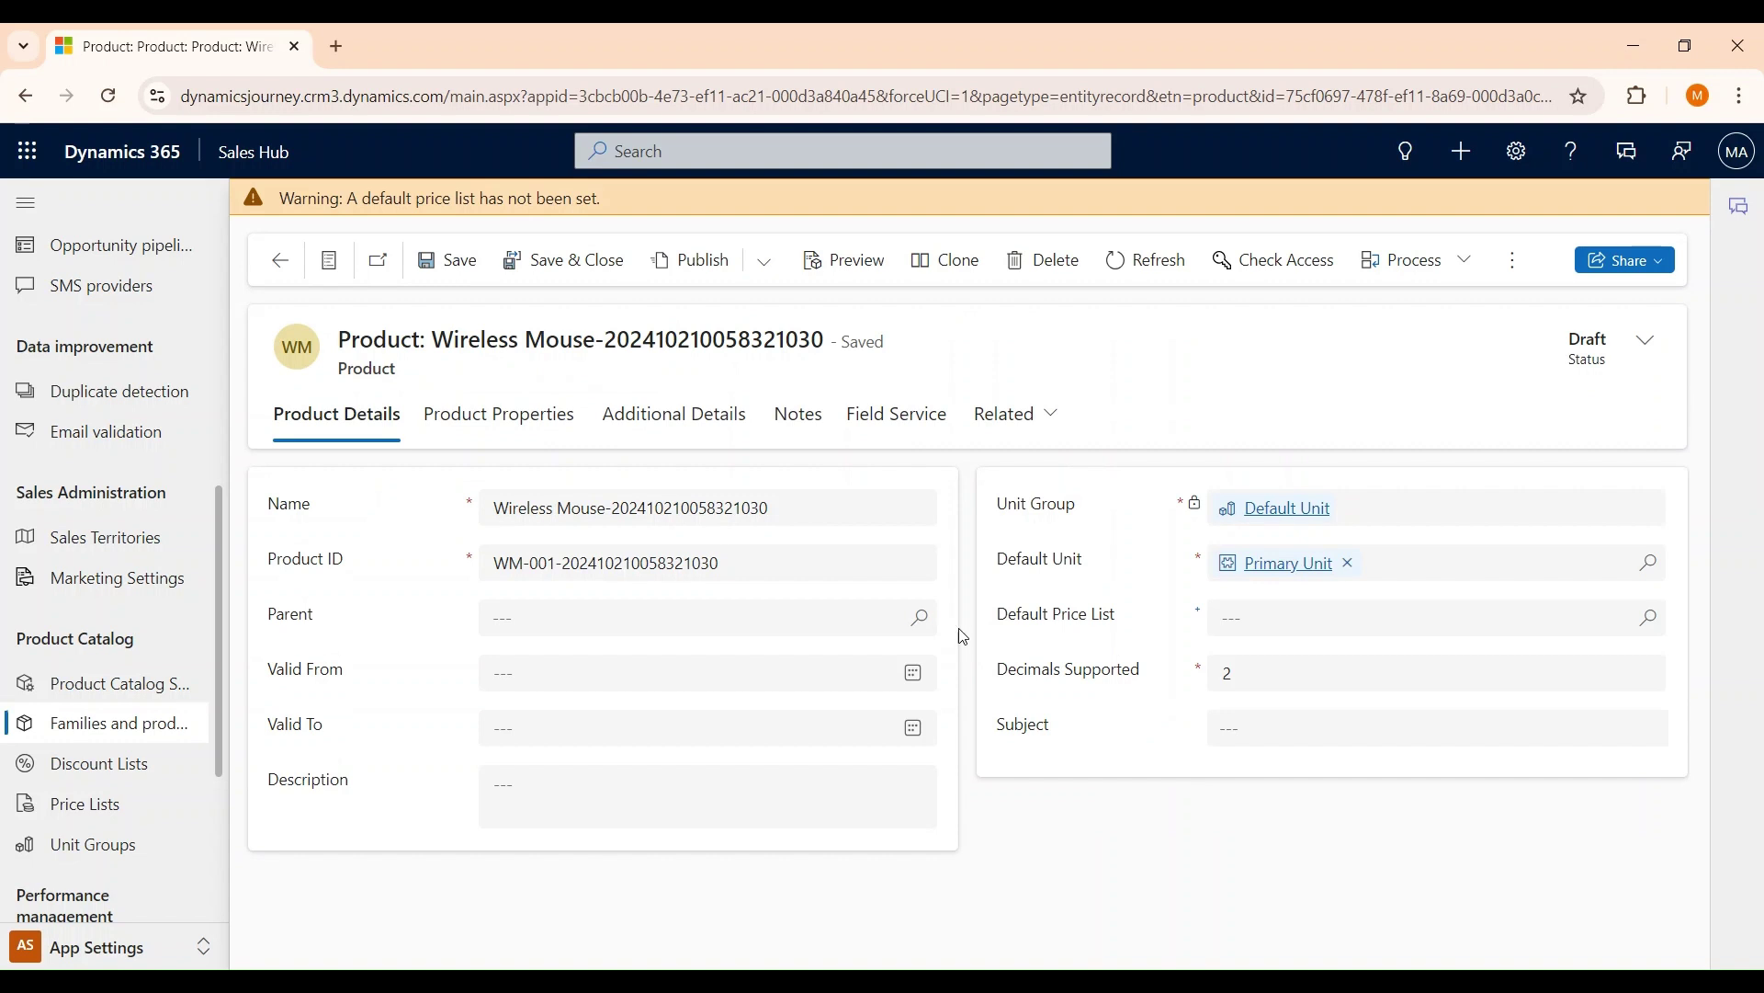
left_click(280, 261)
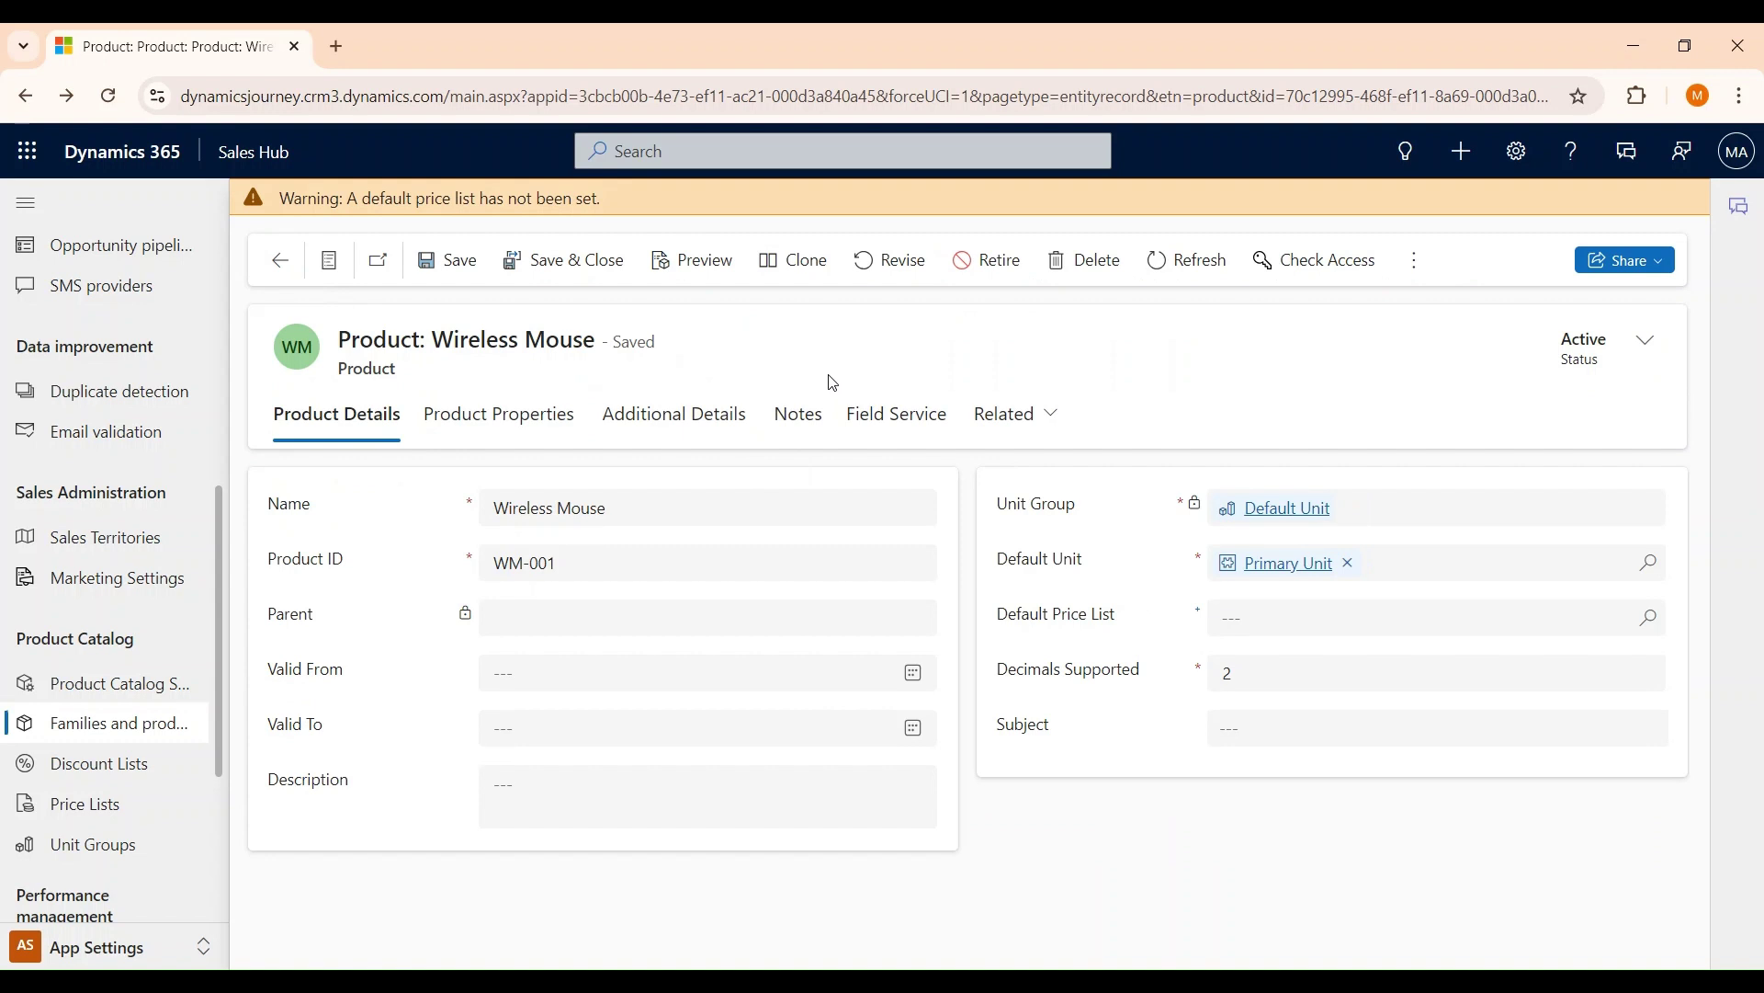
left_click(1002, 262)
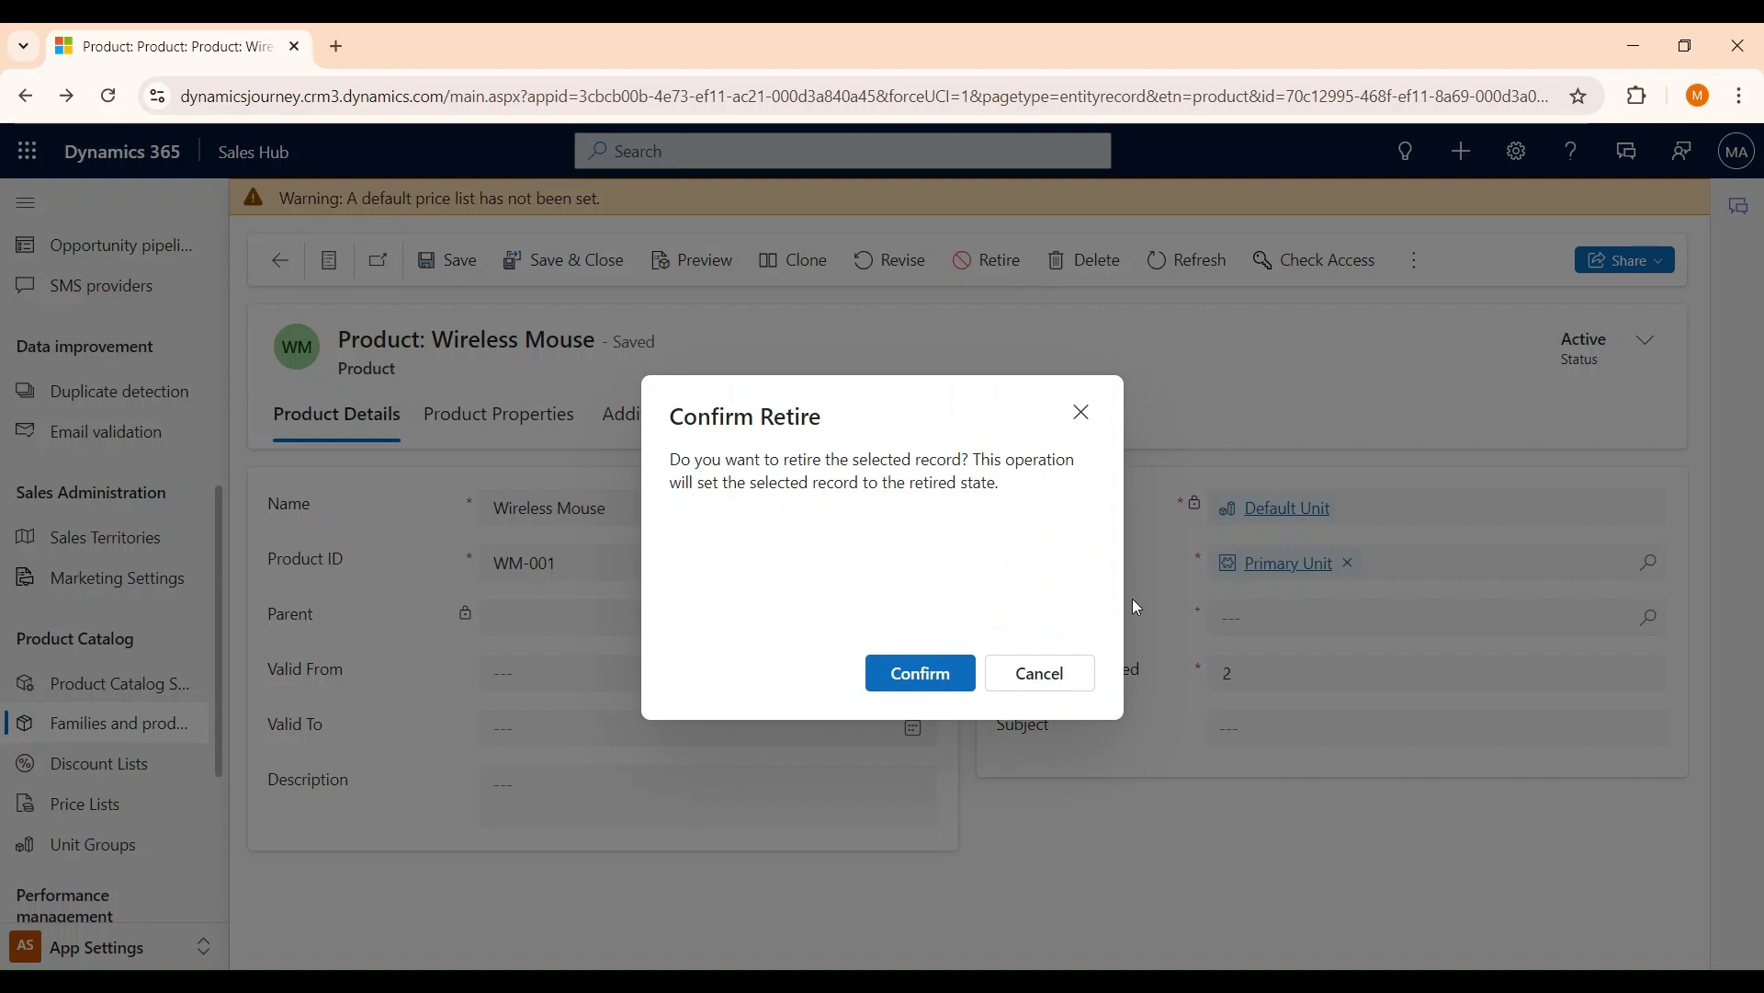
left_click(1053, 684)
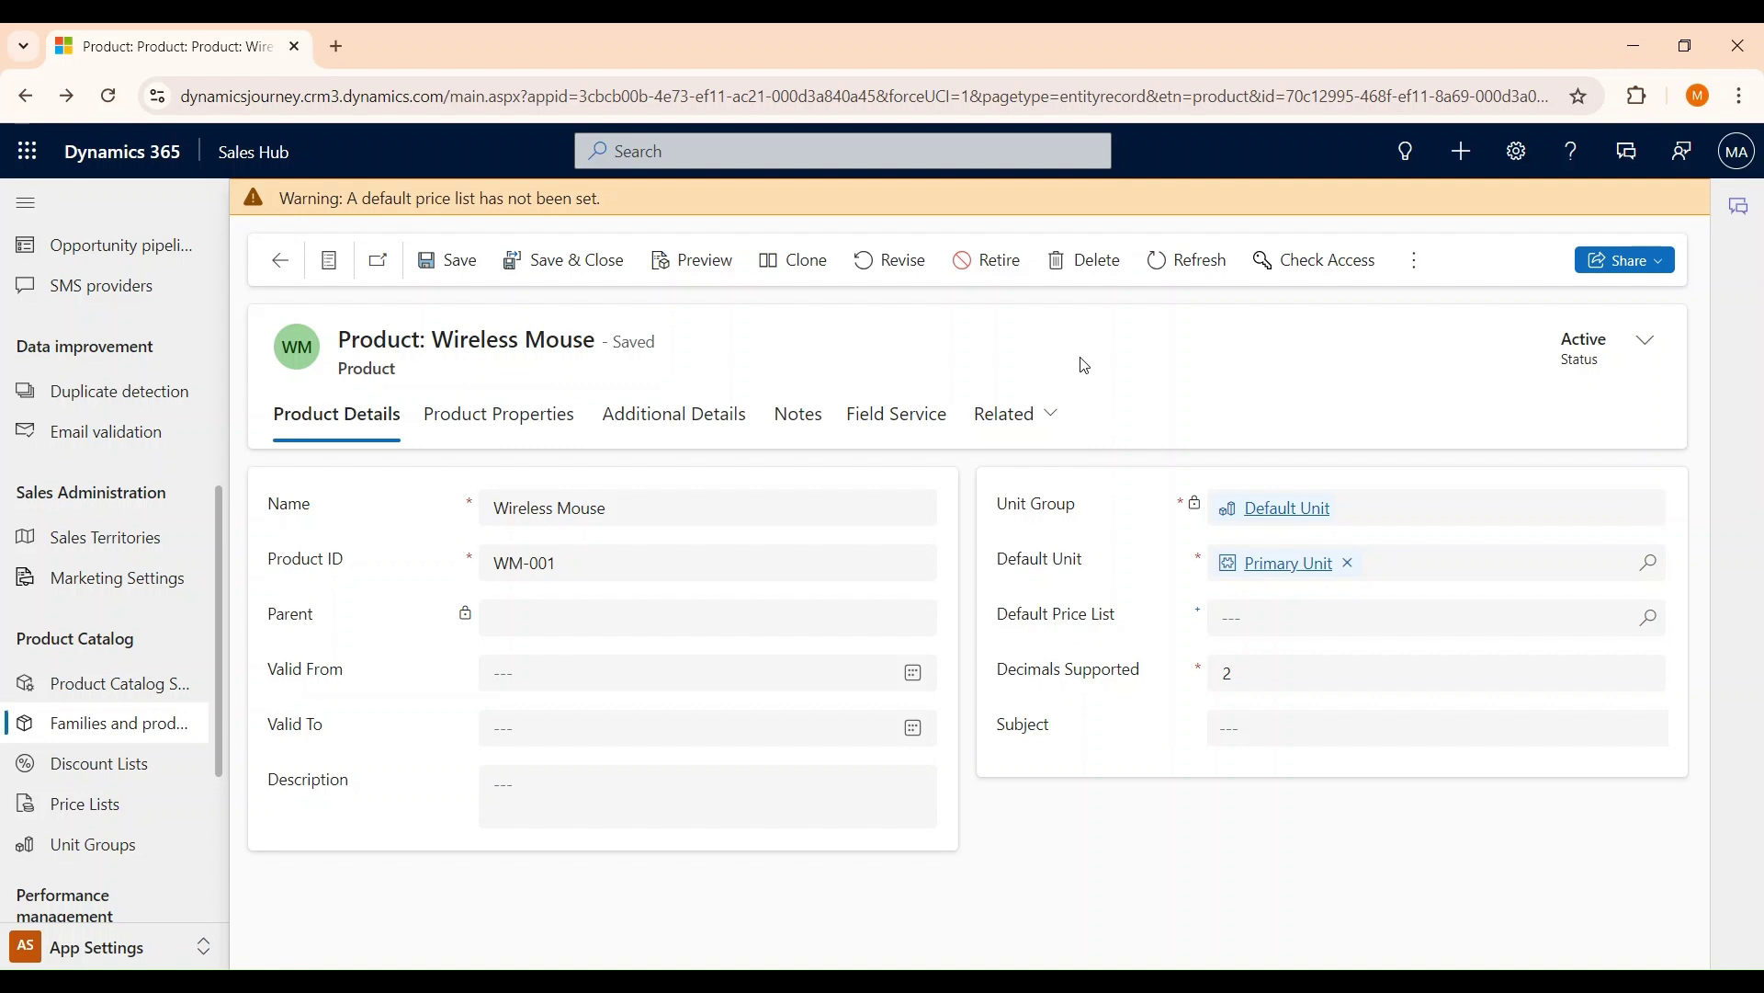
Step: Revise Wireless Mouse, check its status details, then go to Families and products
left_click(912, 280)
left_click(965, 687)
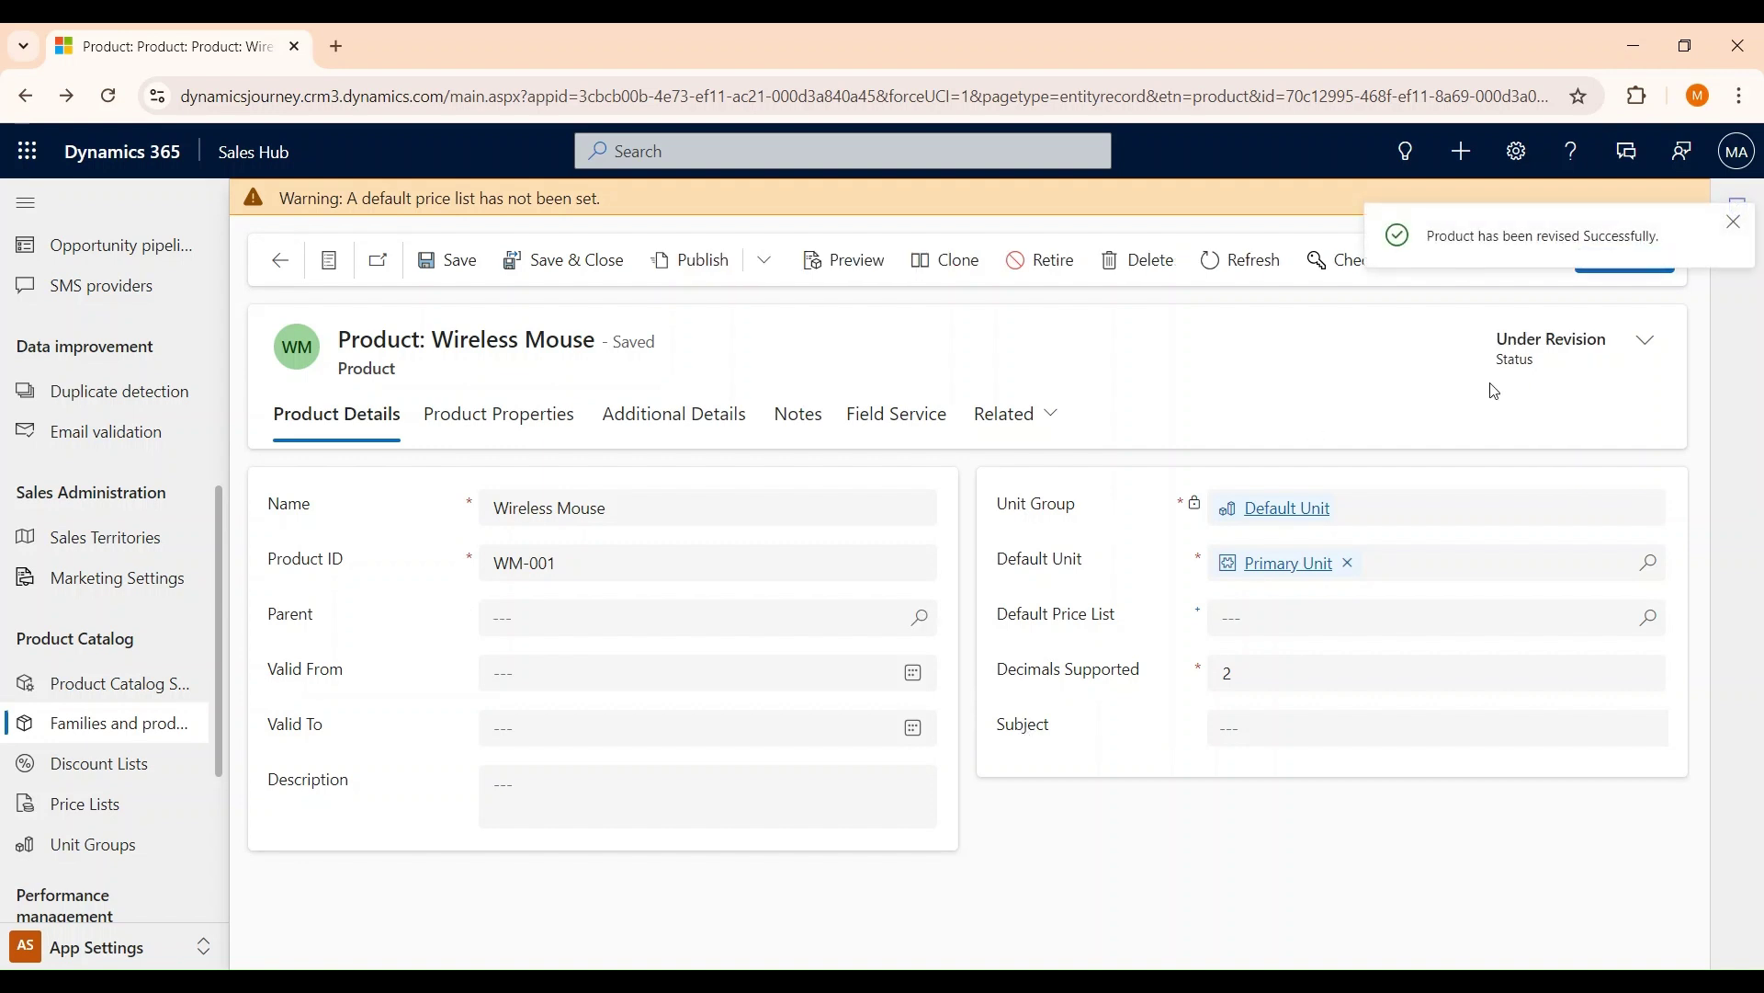
left_click(1648, 354)
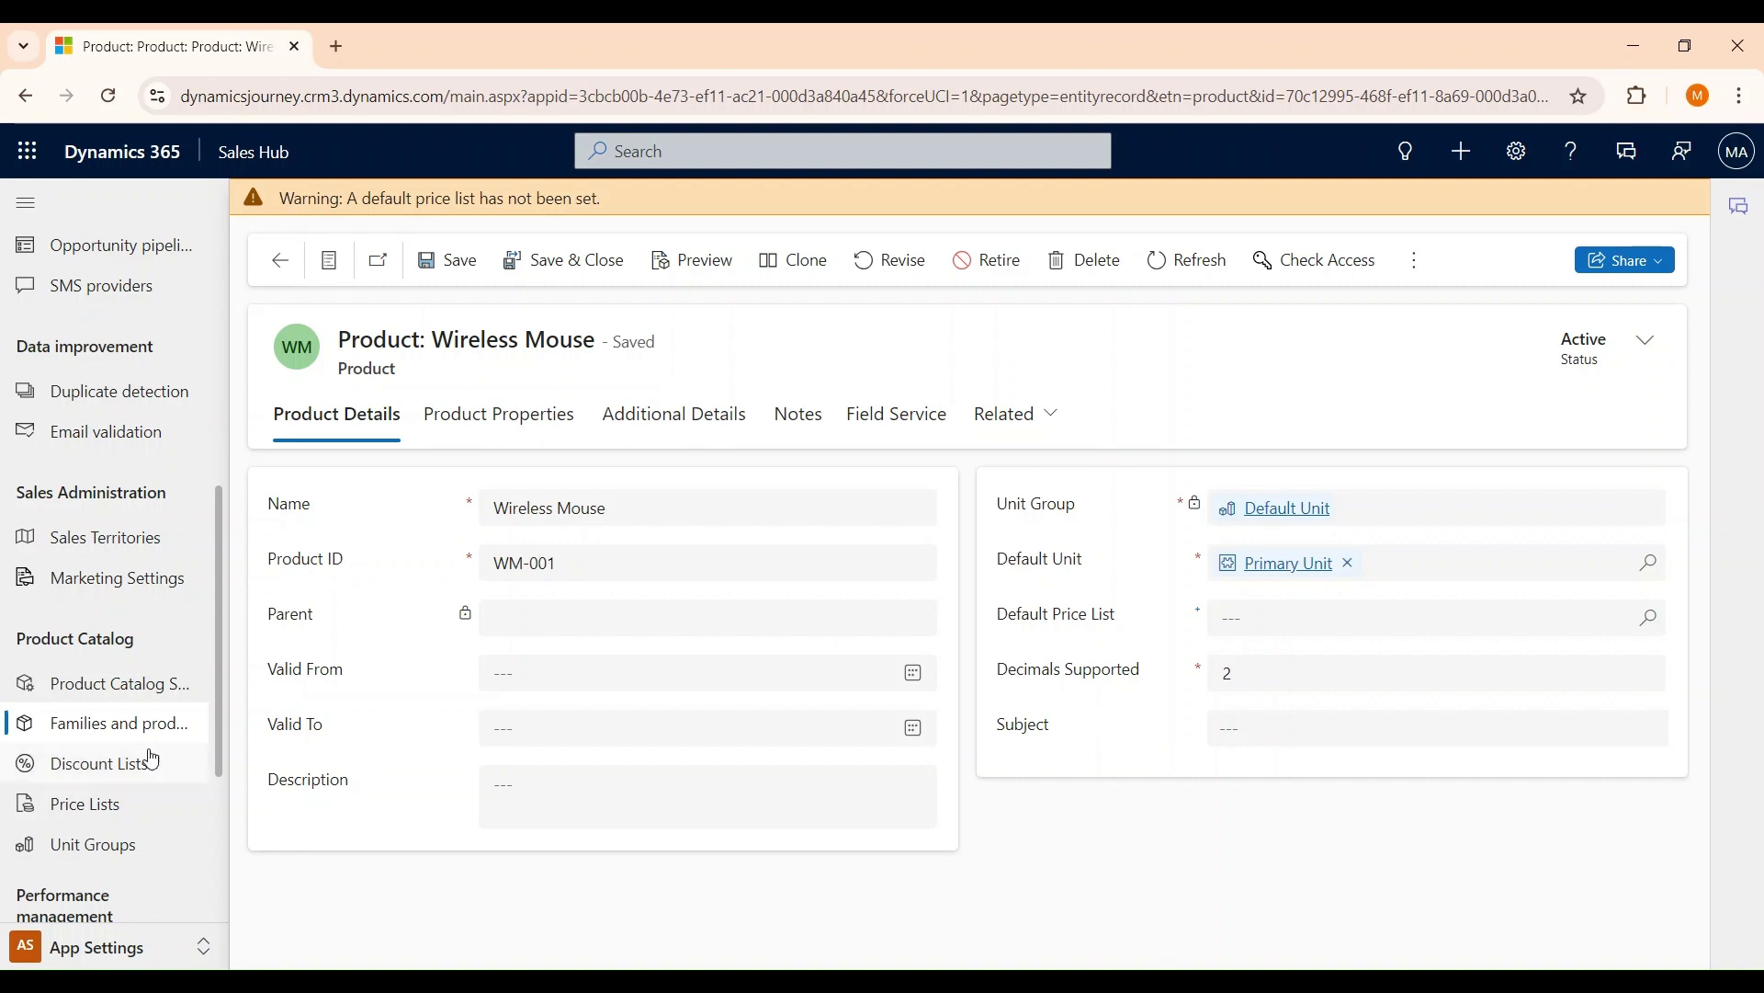
left_click(117, 734)
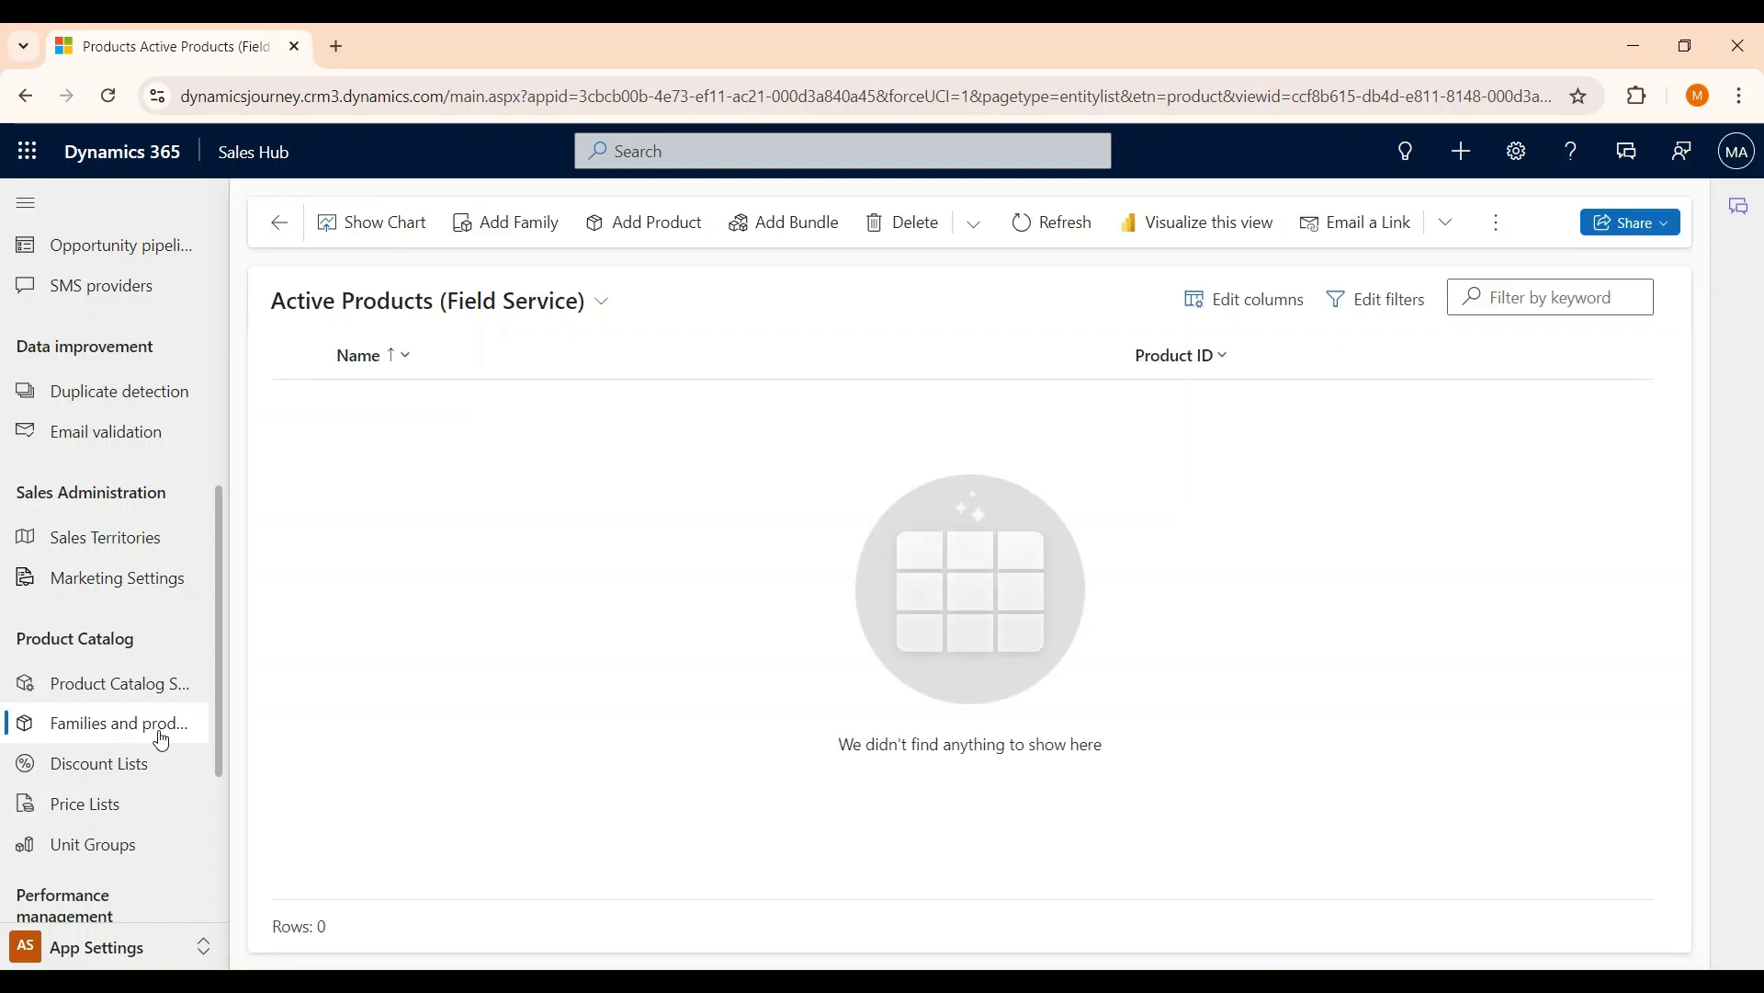
Step: Quick-create the product family 'computer family' with product ID CF-001 and save it
left_click(540, 234)
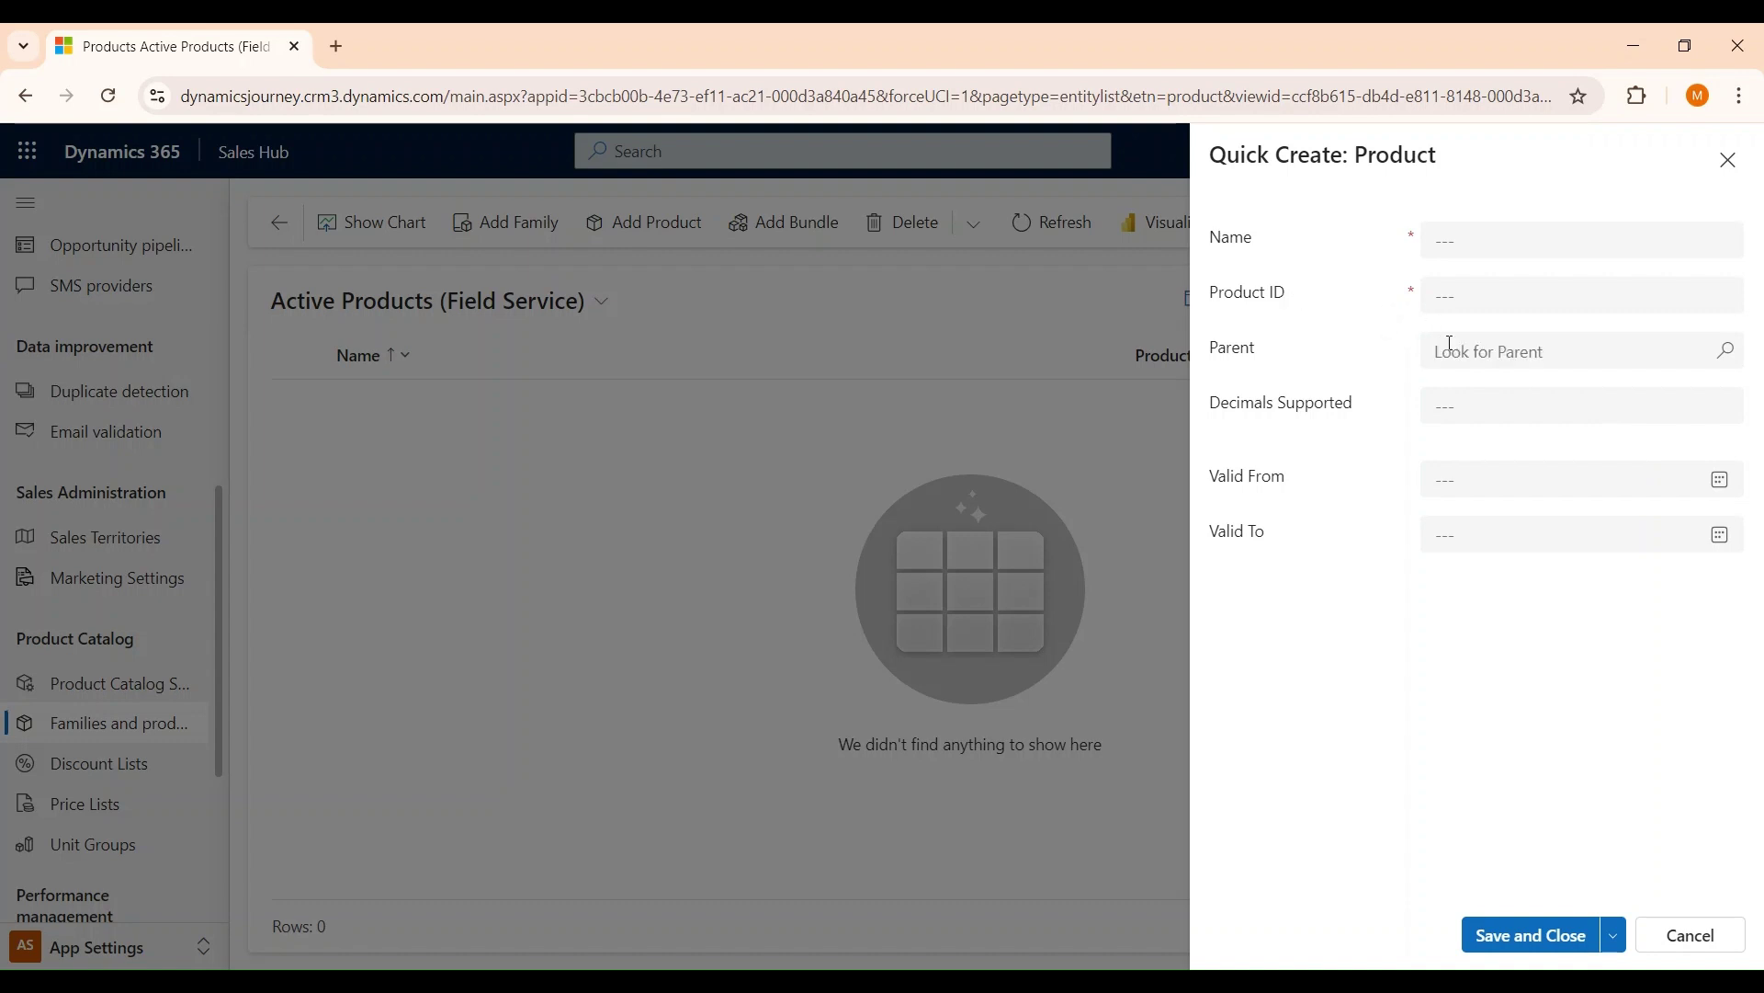
left_click(1454, 238)
type("co")
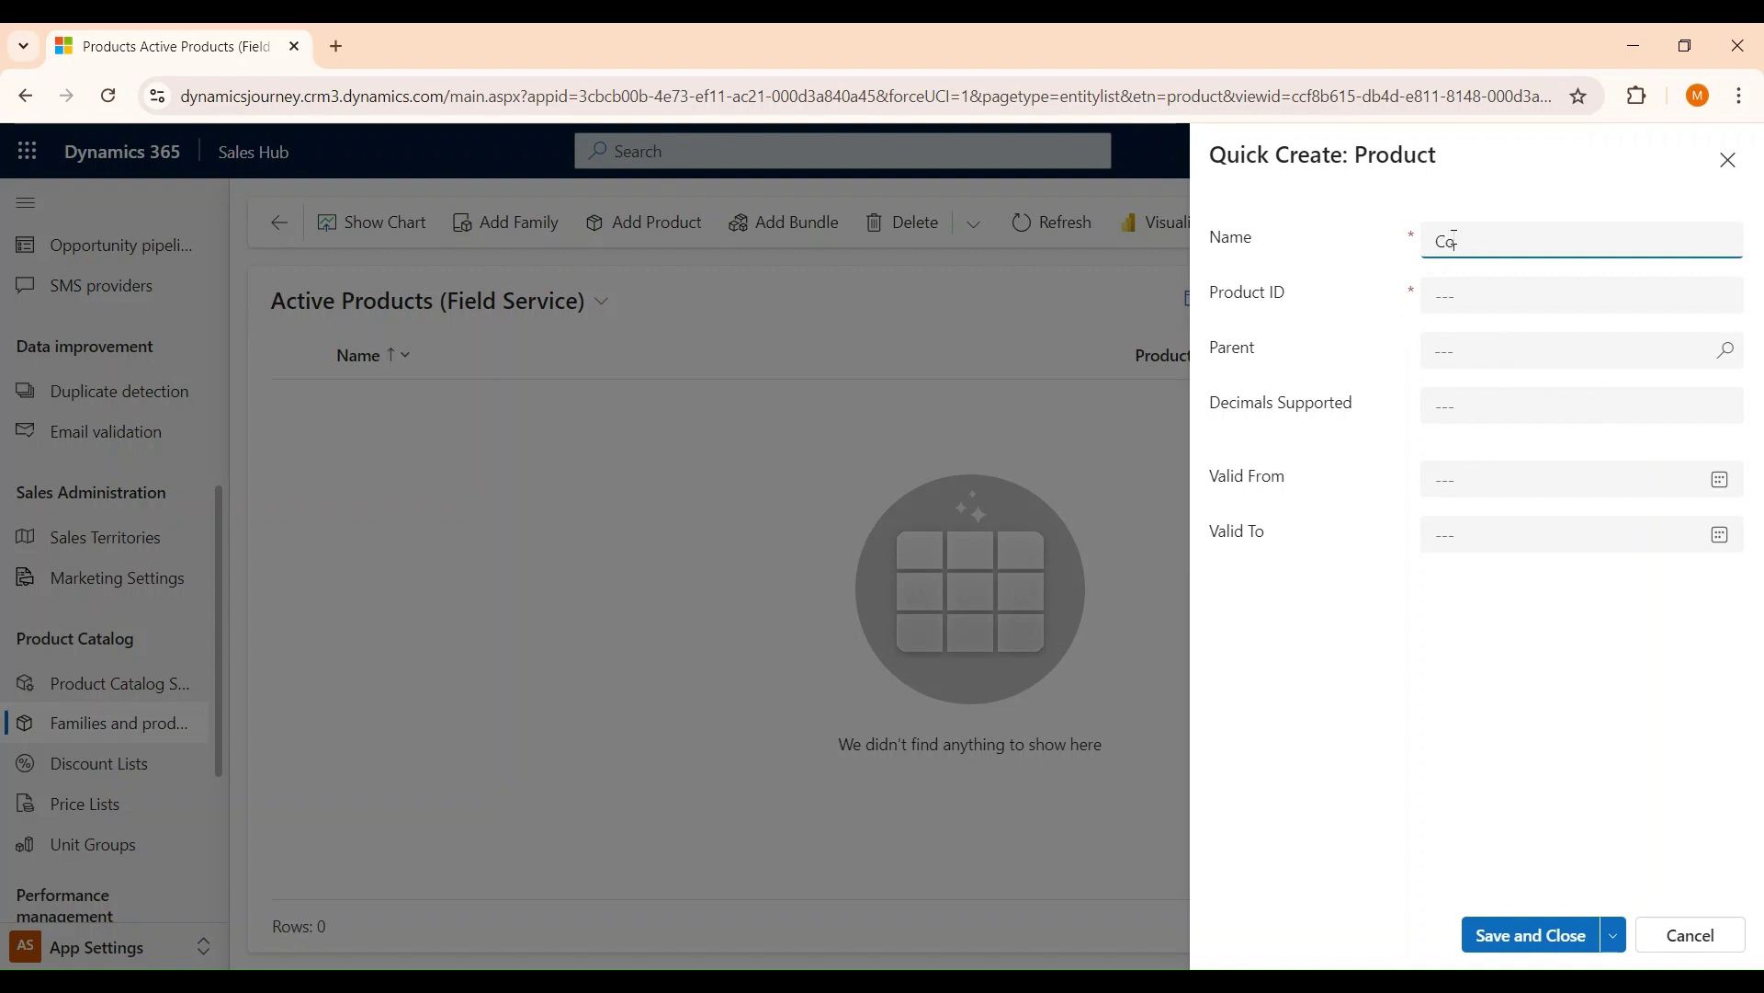
type("mputer family")
key("Tab")
type("CF")
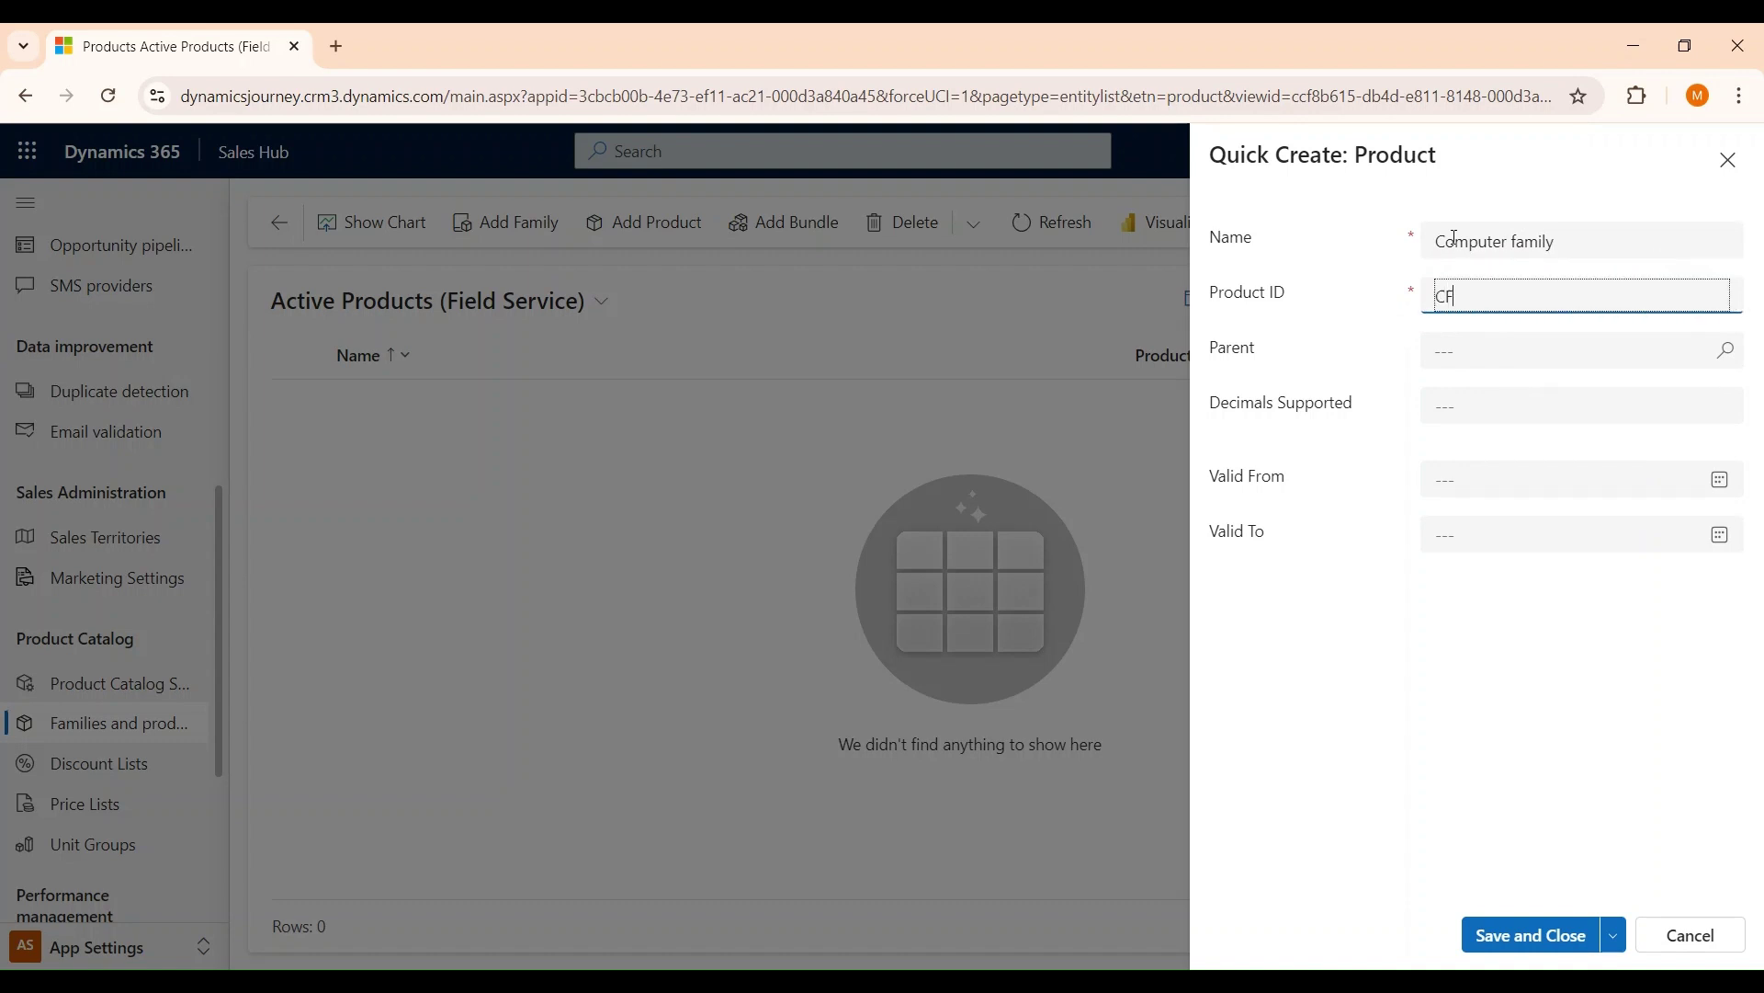
type("-001")
left_click(1557, 939)
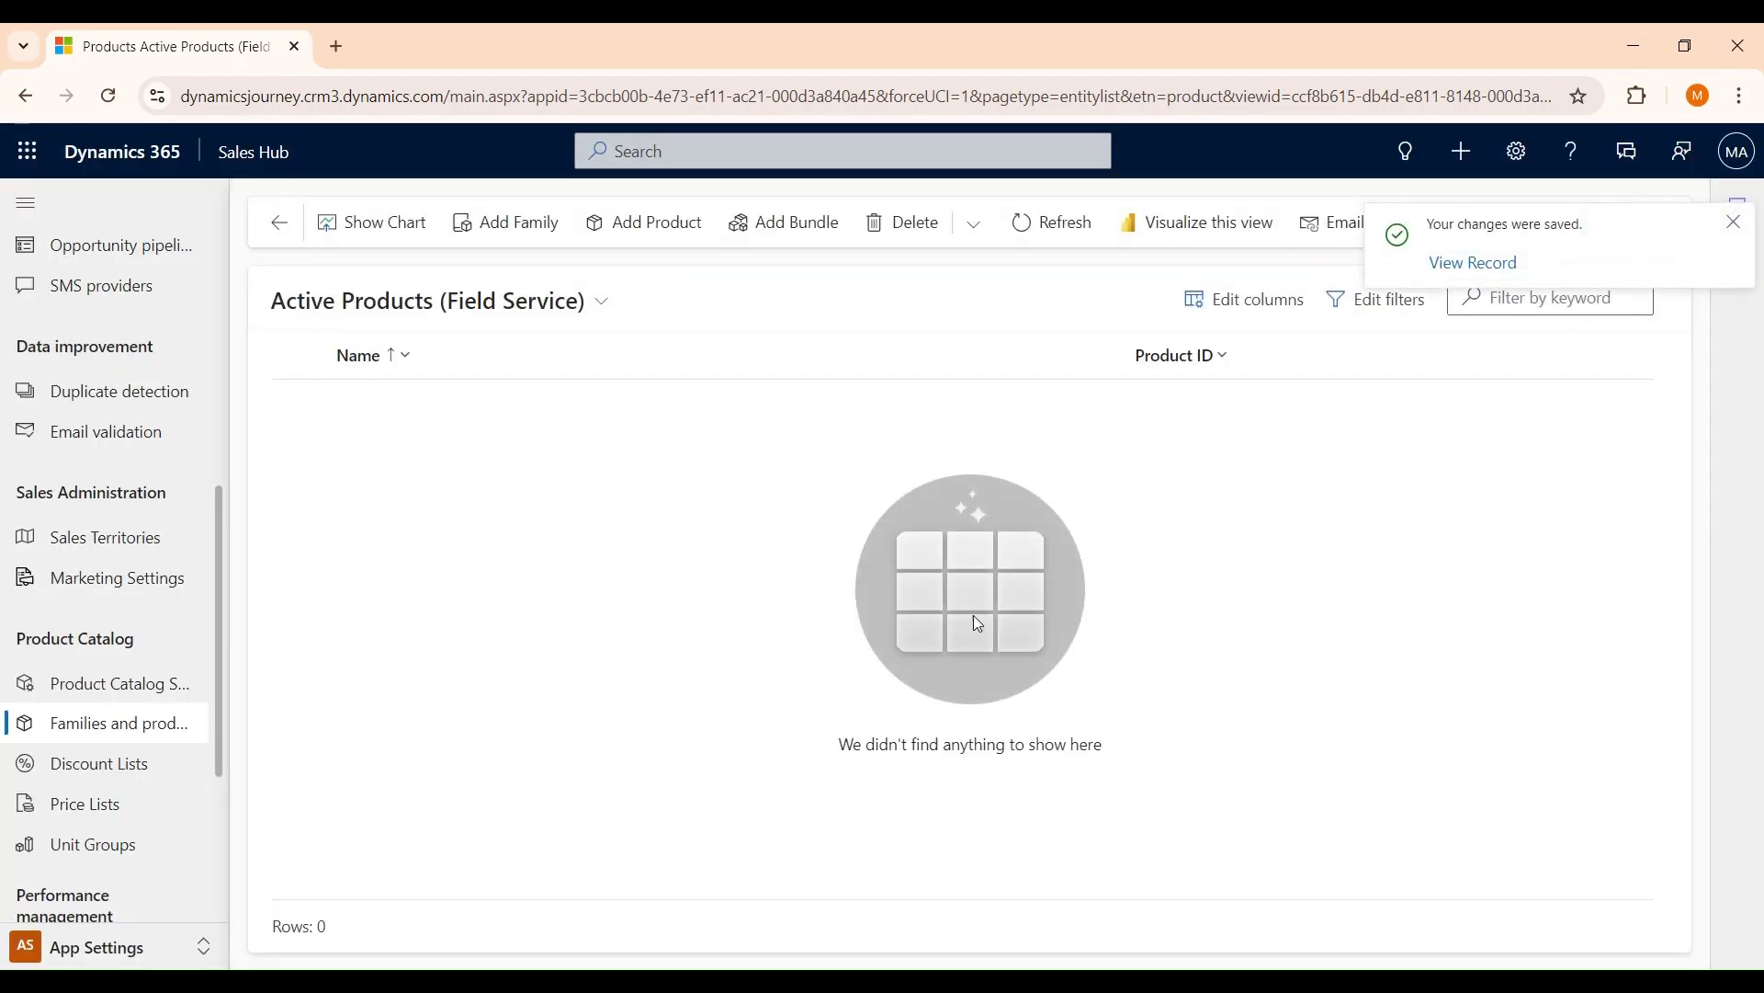
Step: Open Computer family from the All Products, Families & Bundles view and show its Product Properties
left_click(599, 305)
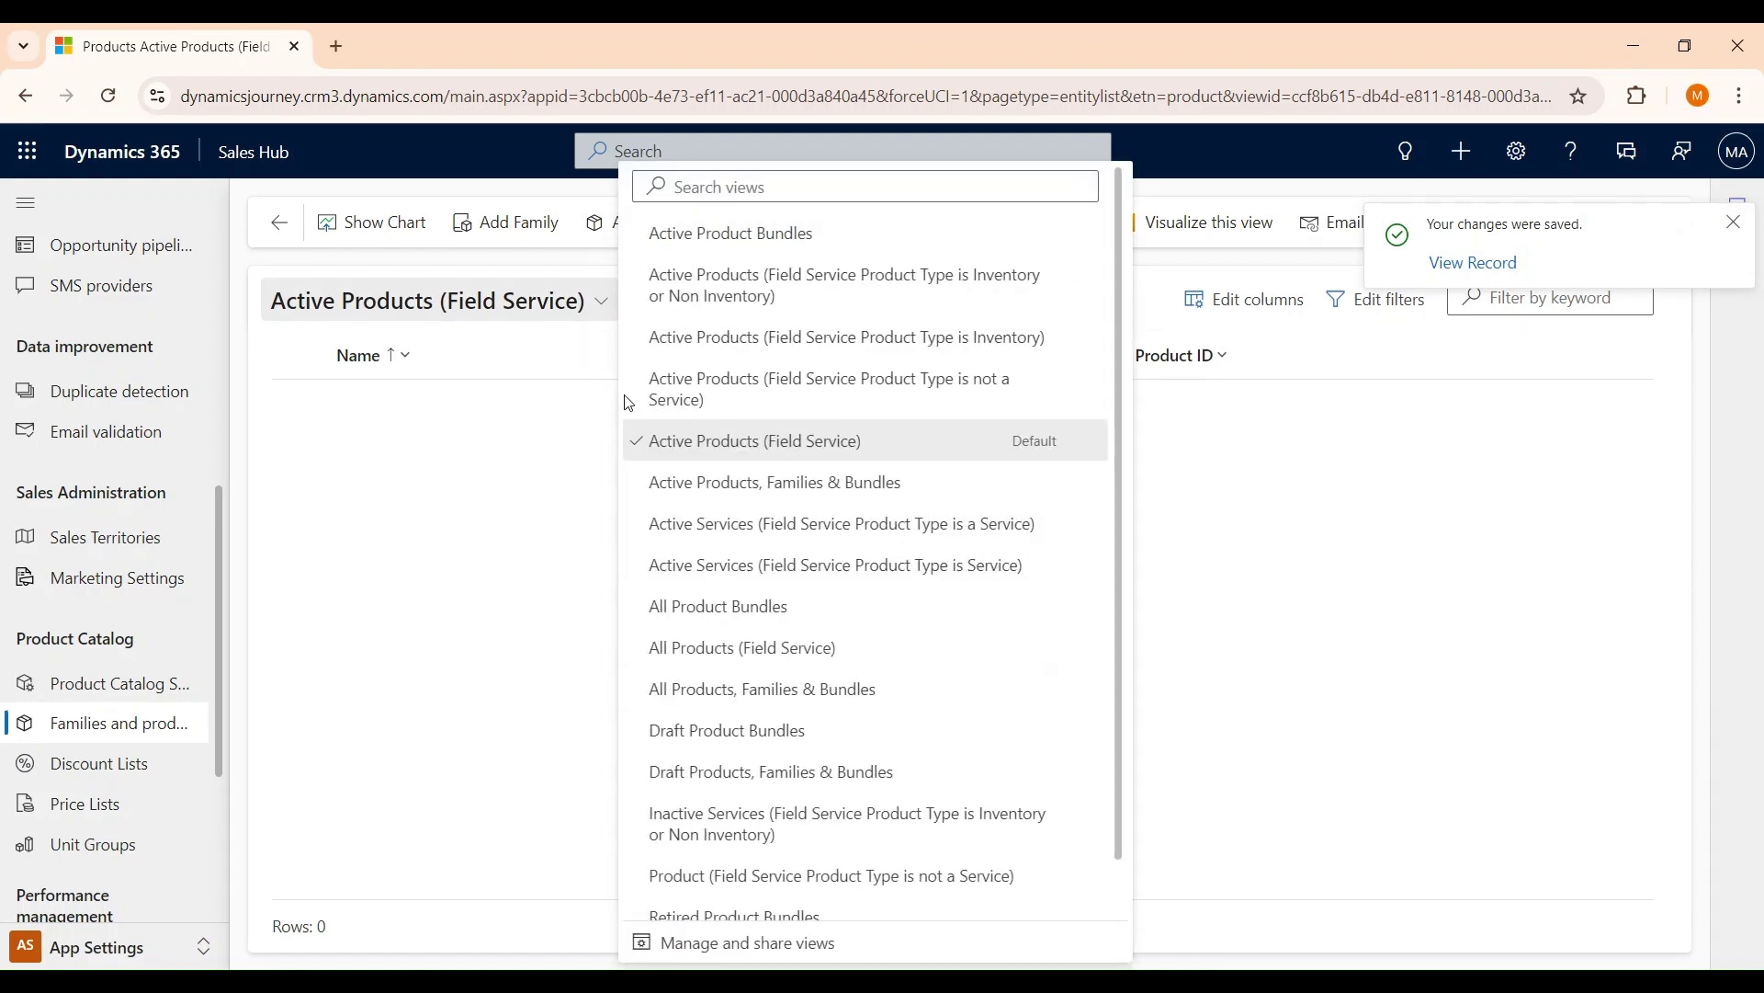
left_click(746, 704)
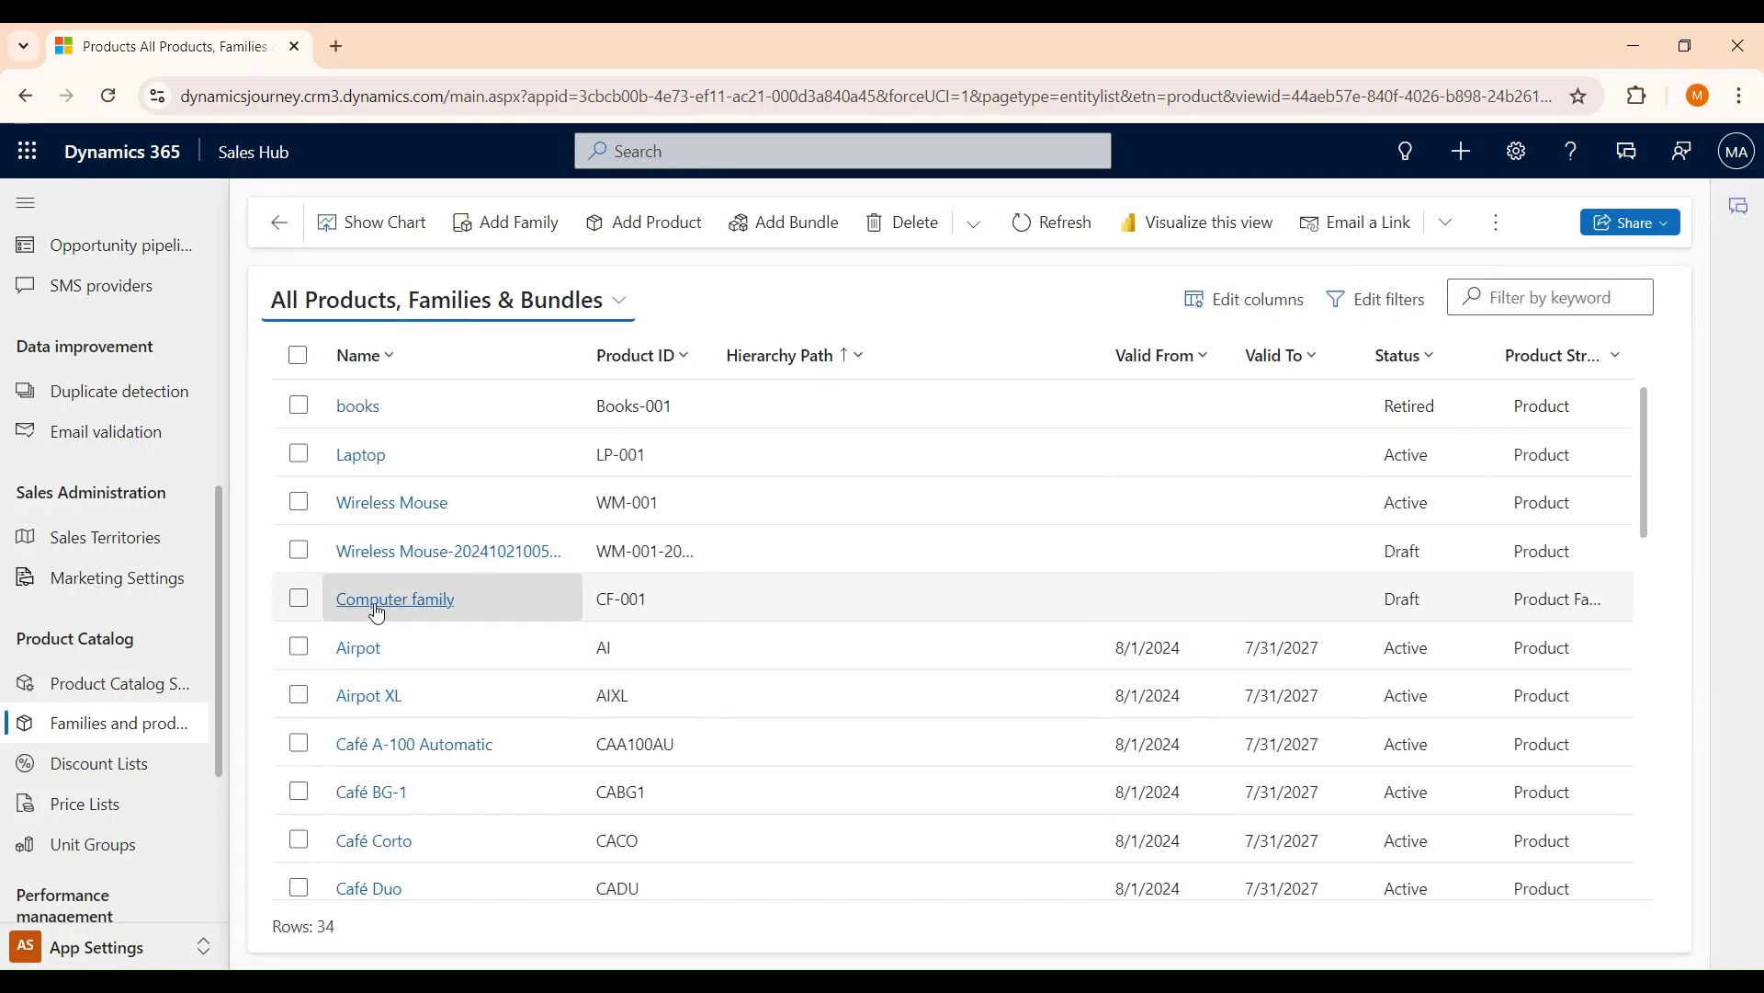
left_click(424, 607)
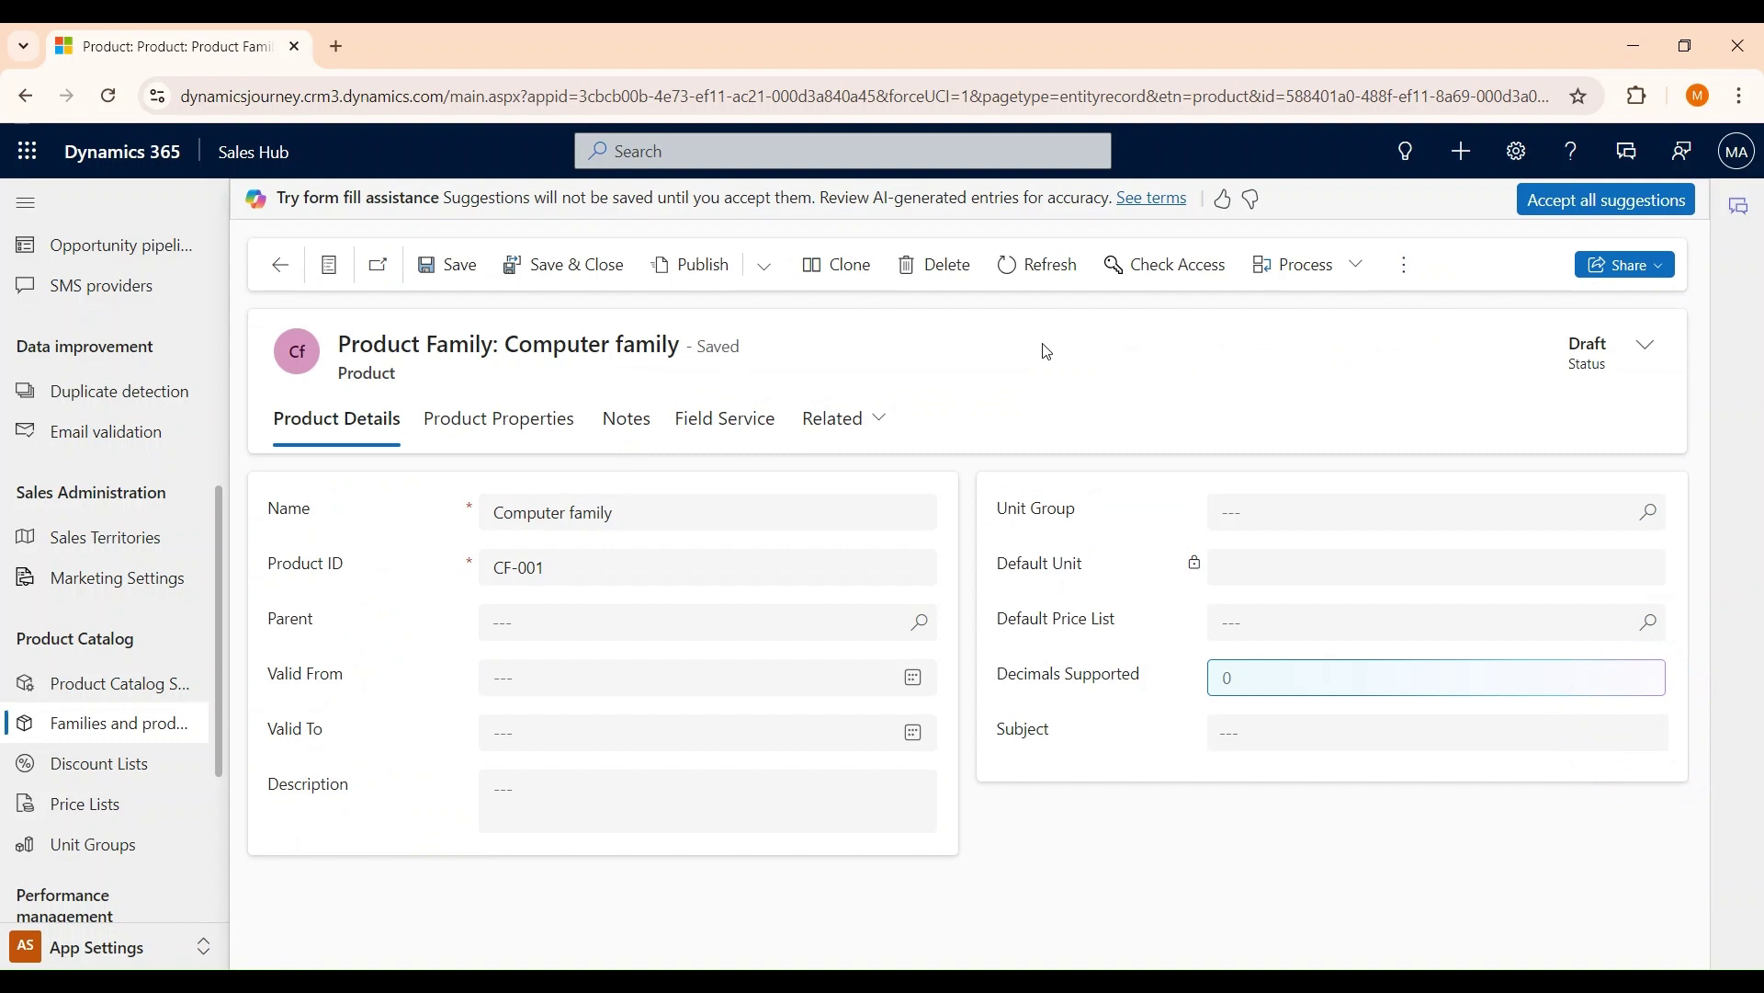
left_click(495, 432)
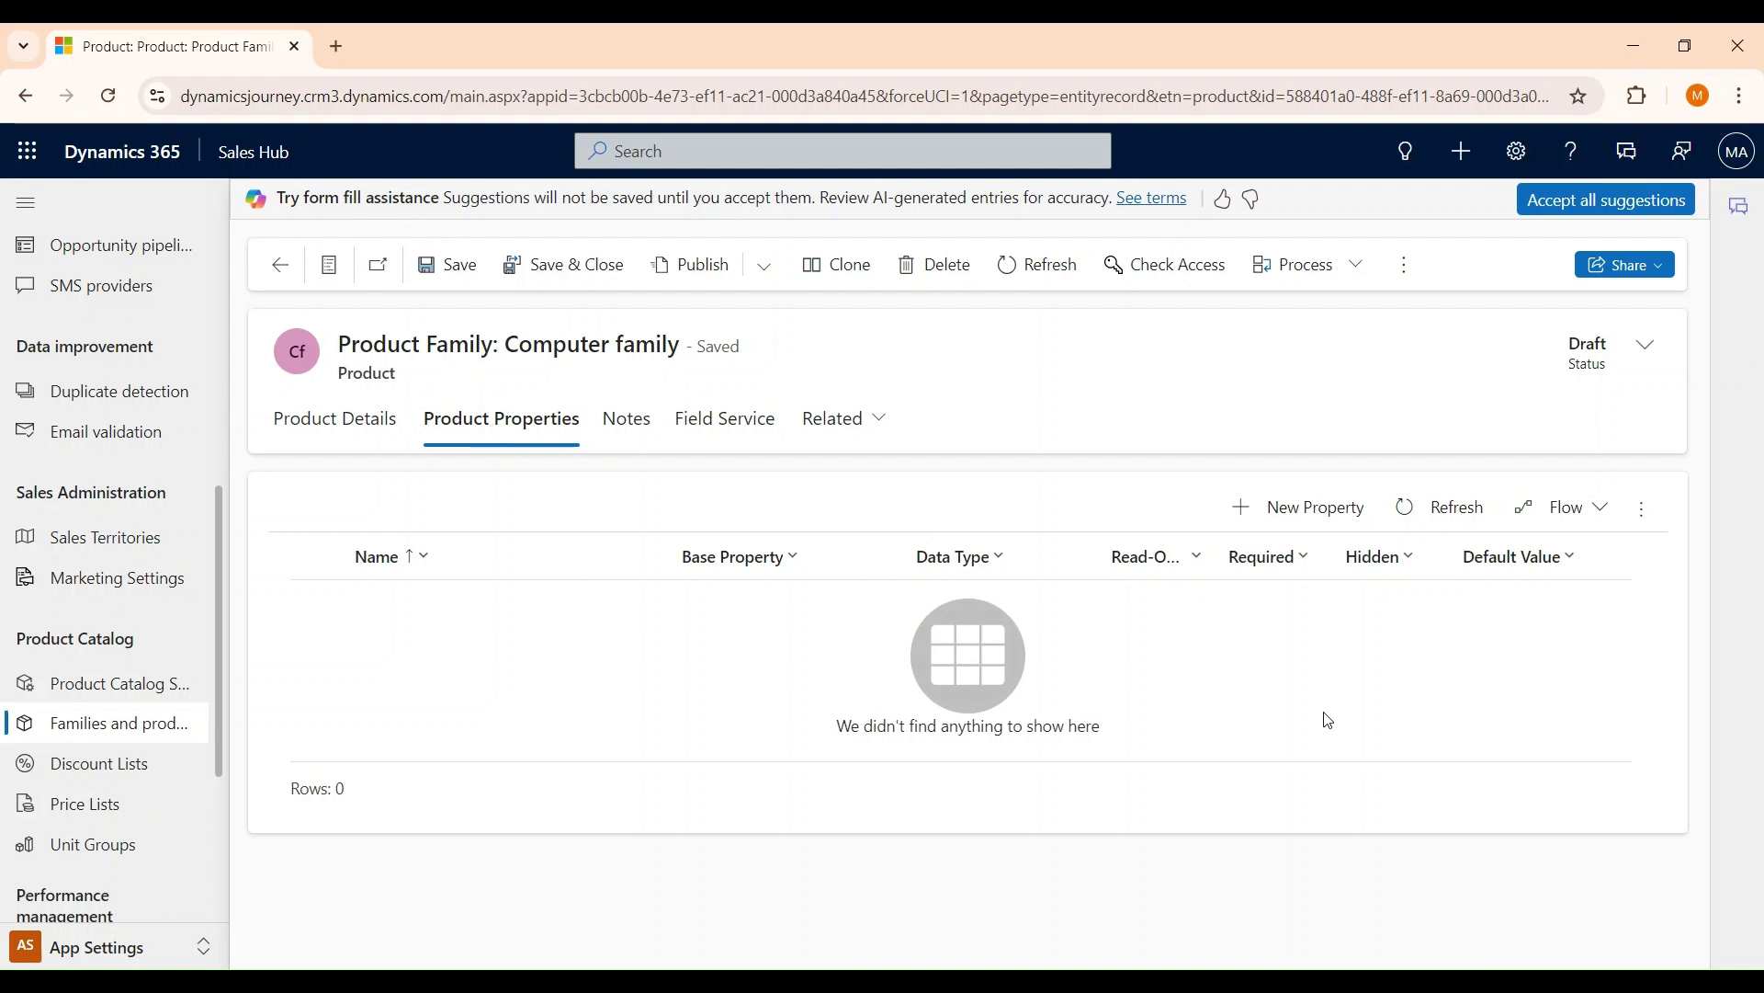
Step: Add a product property 'Laptop property' with data type Option Set and save it
left_click(1340, 511)
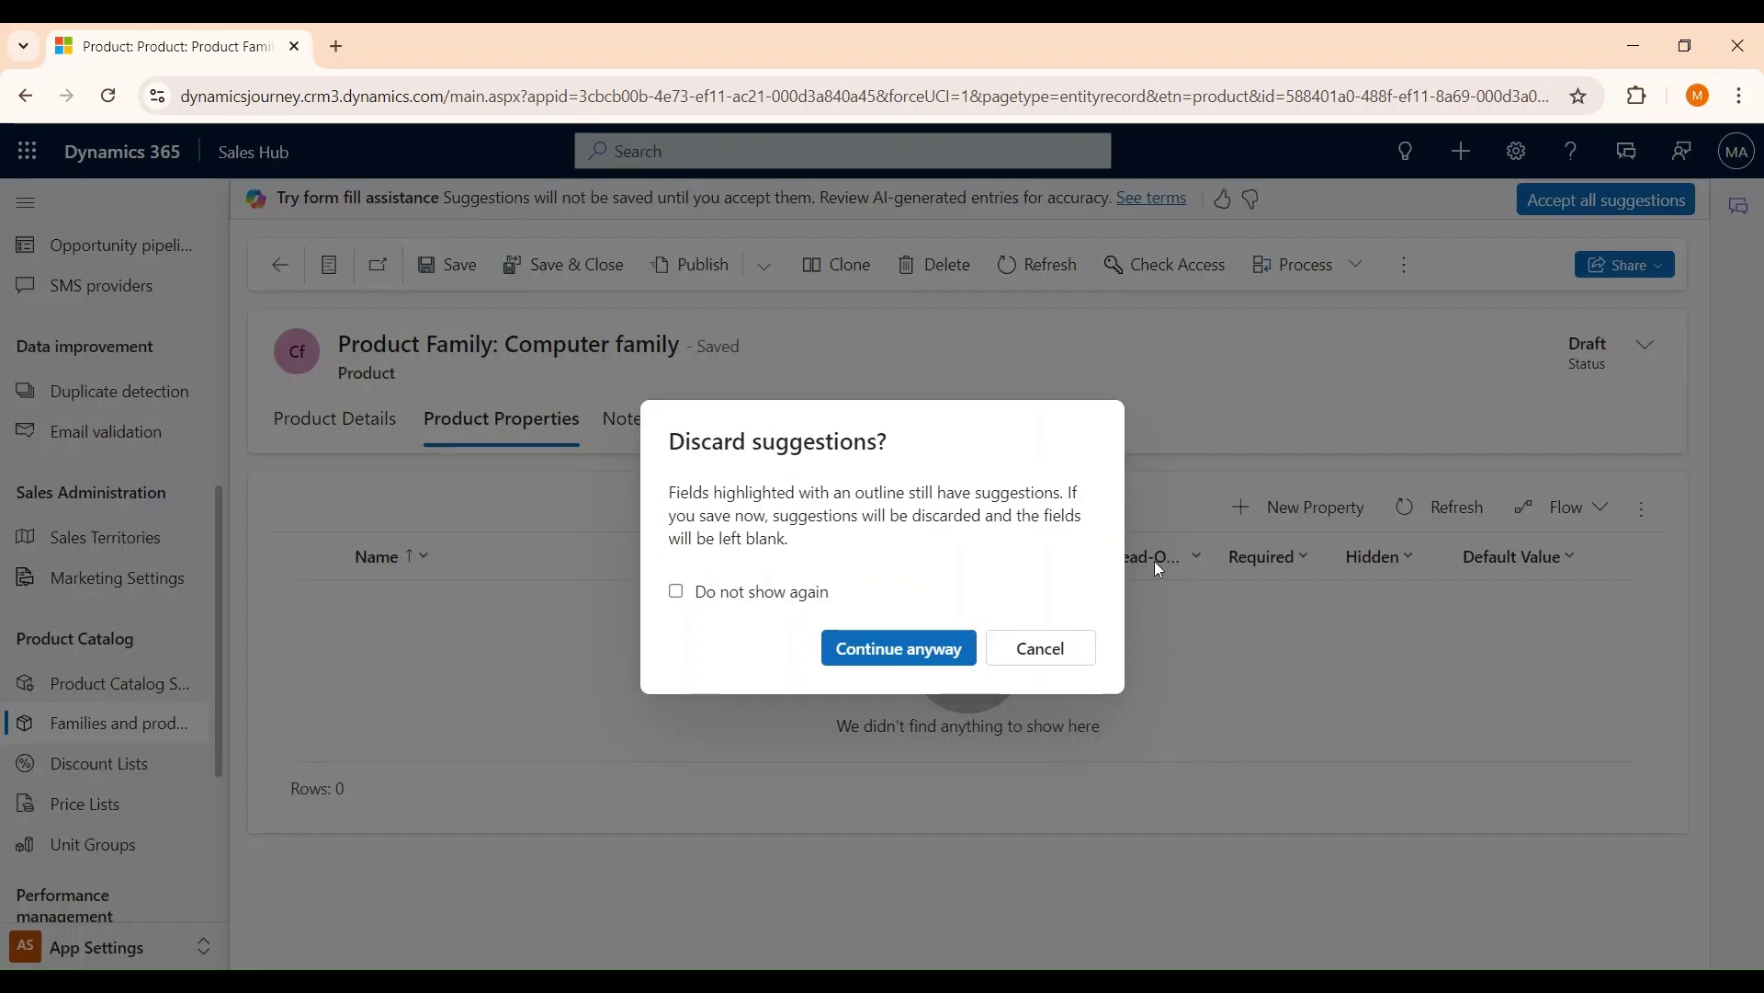
left_click(935, 652)
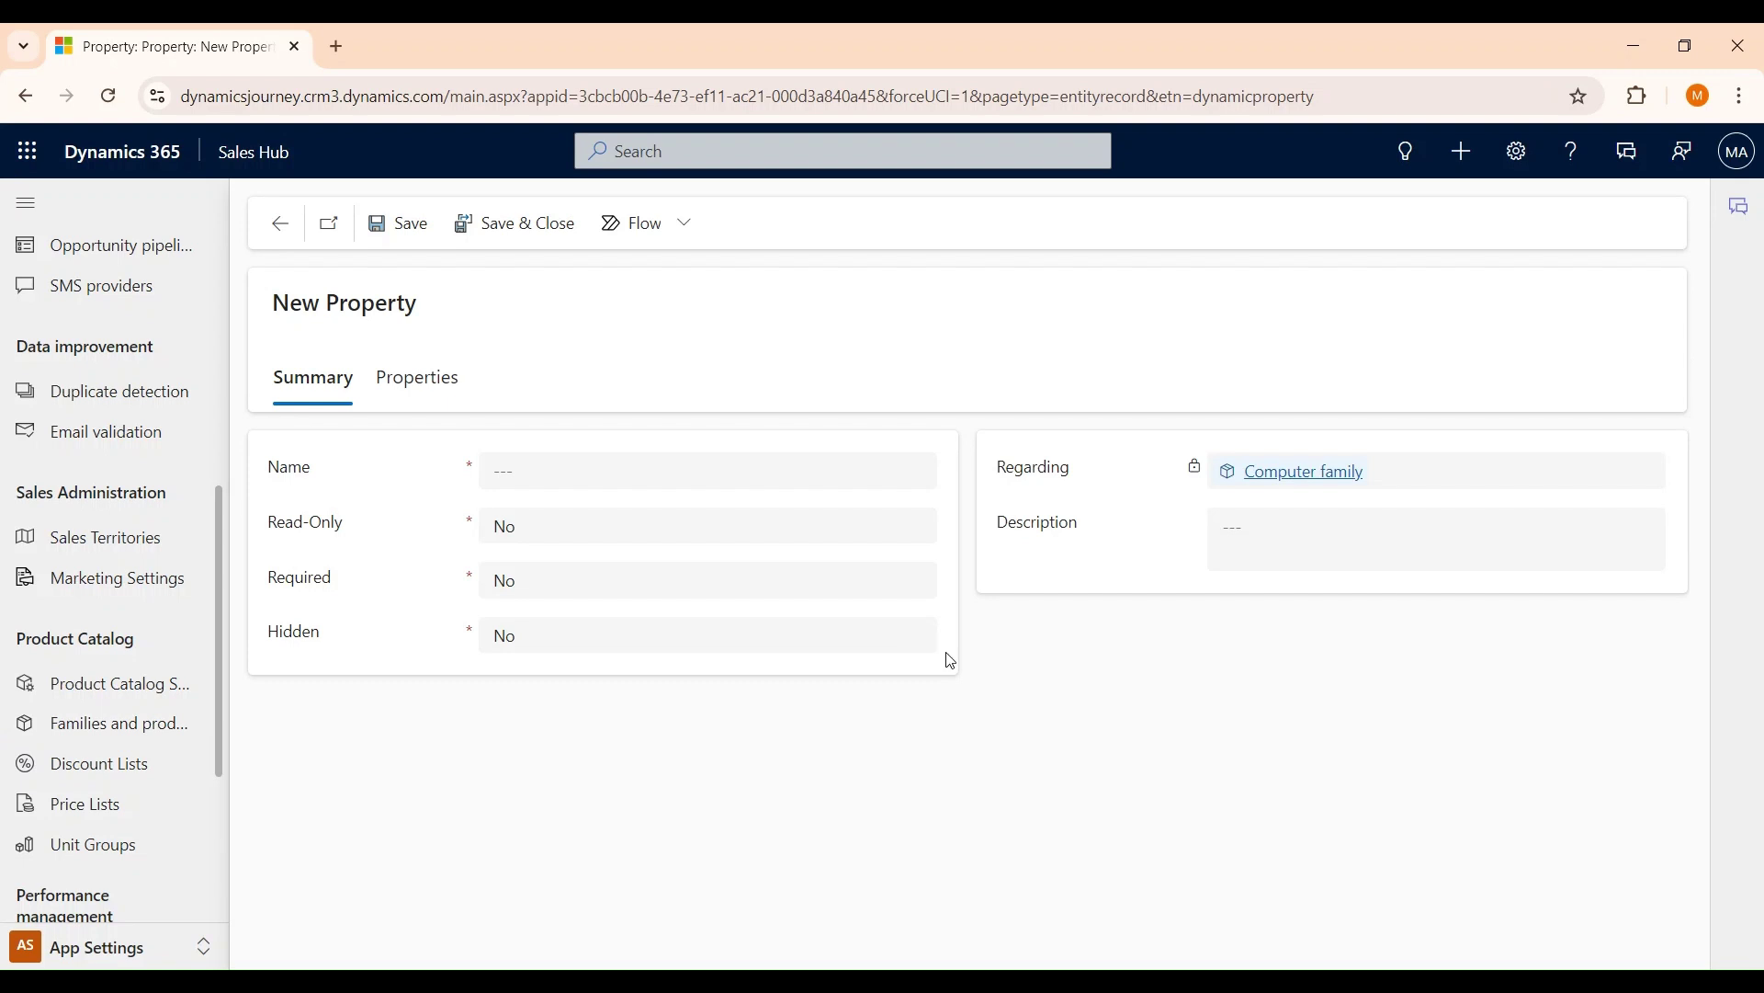
left_click(684, 469)
type("Laptop property")
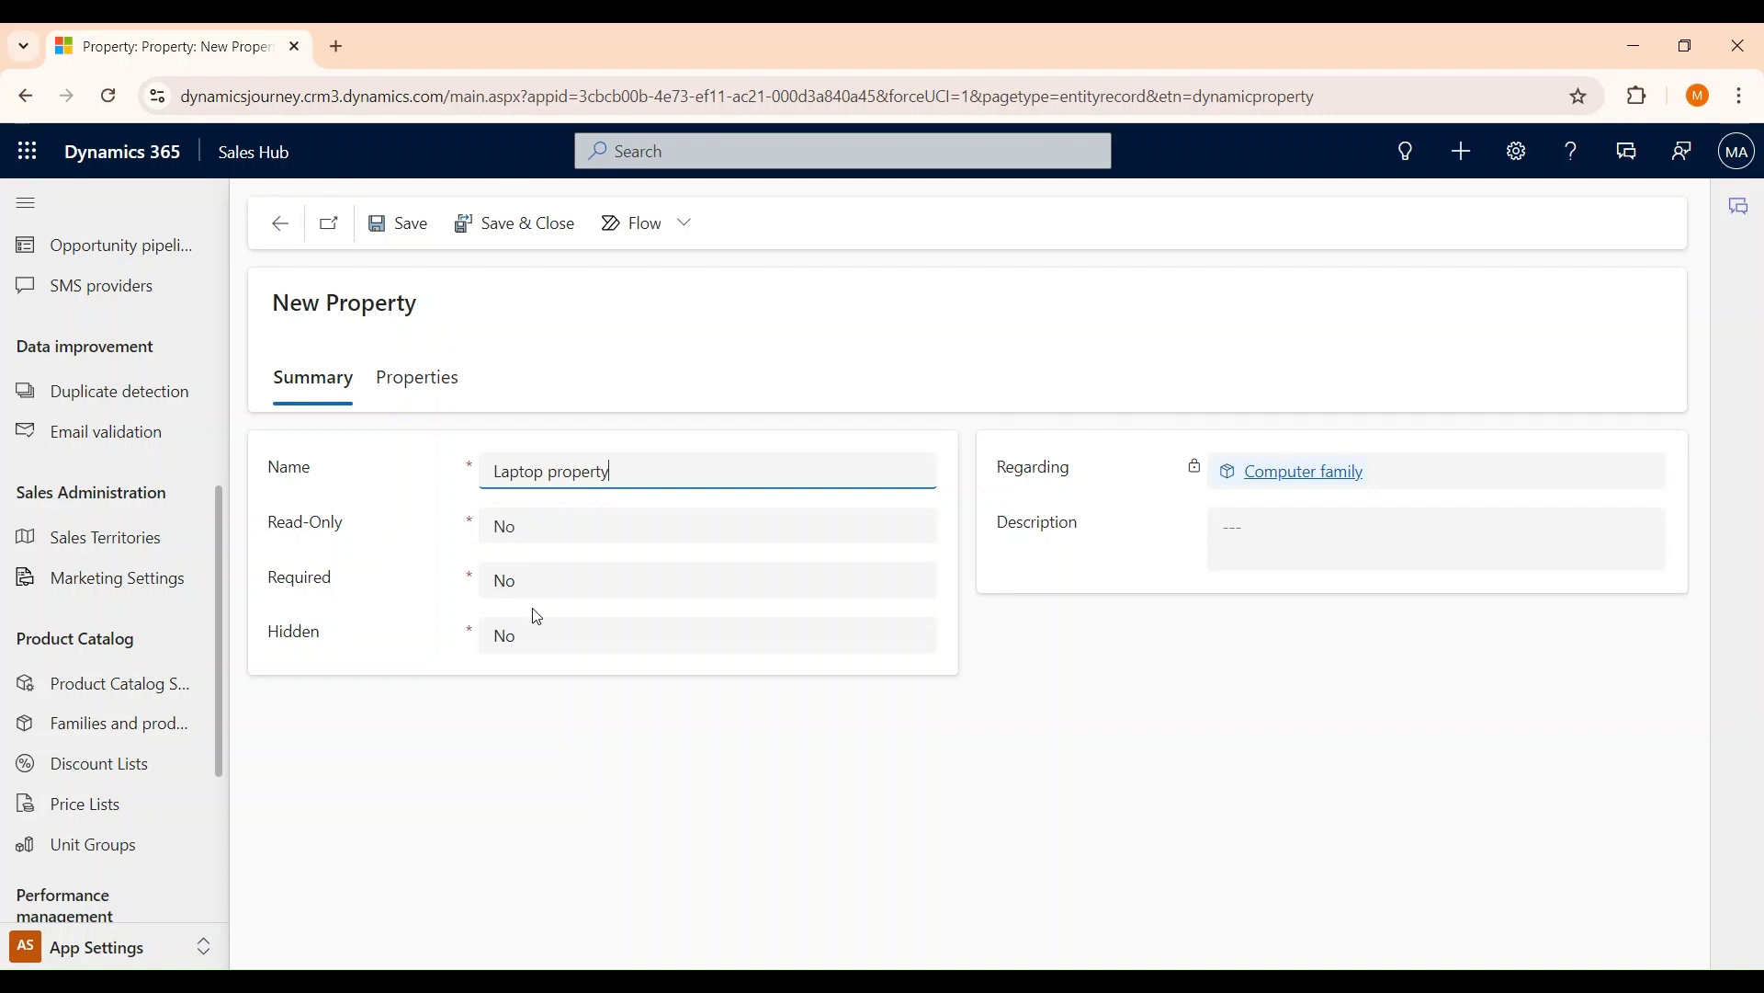
left_click(438, 379)
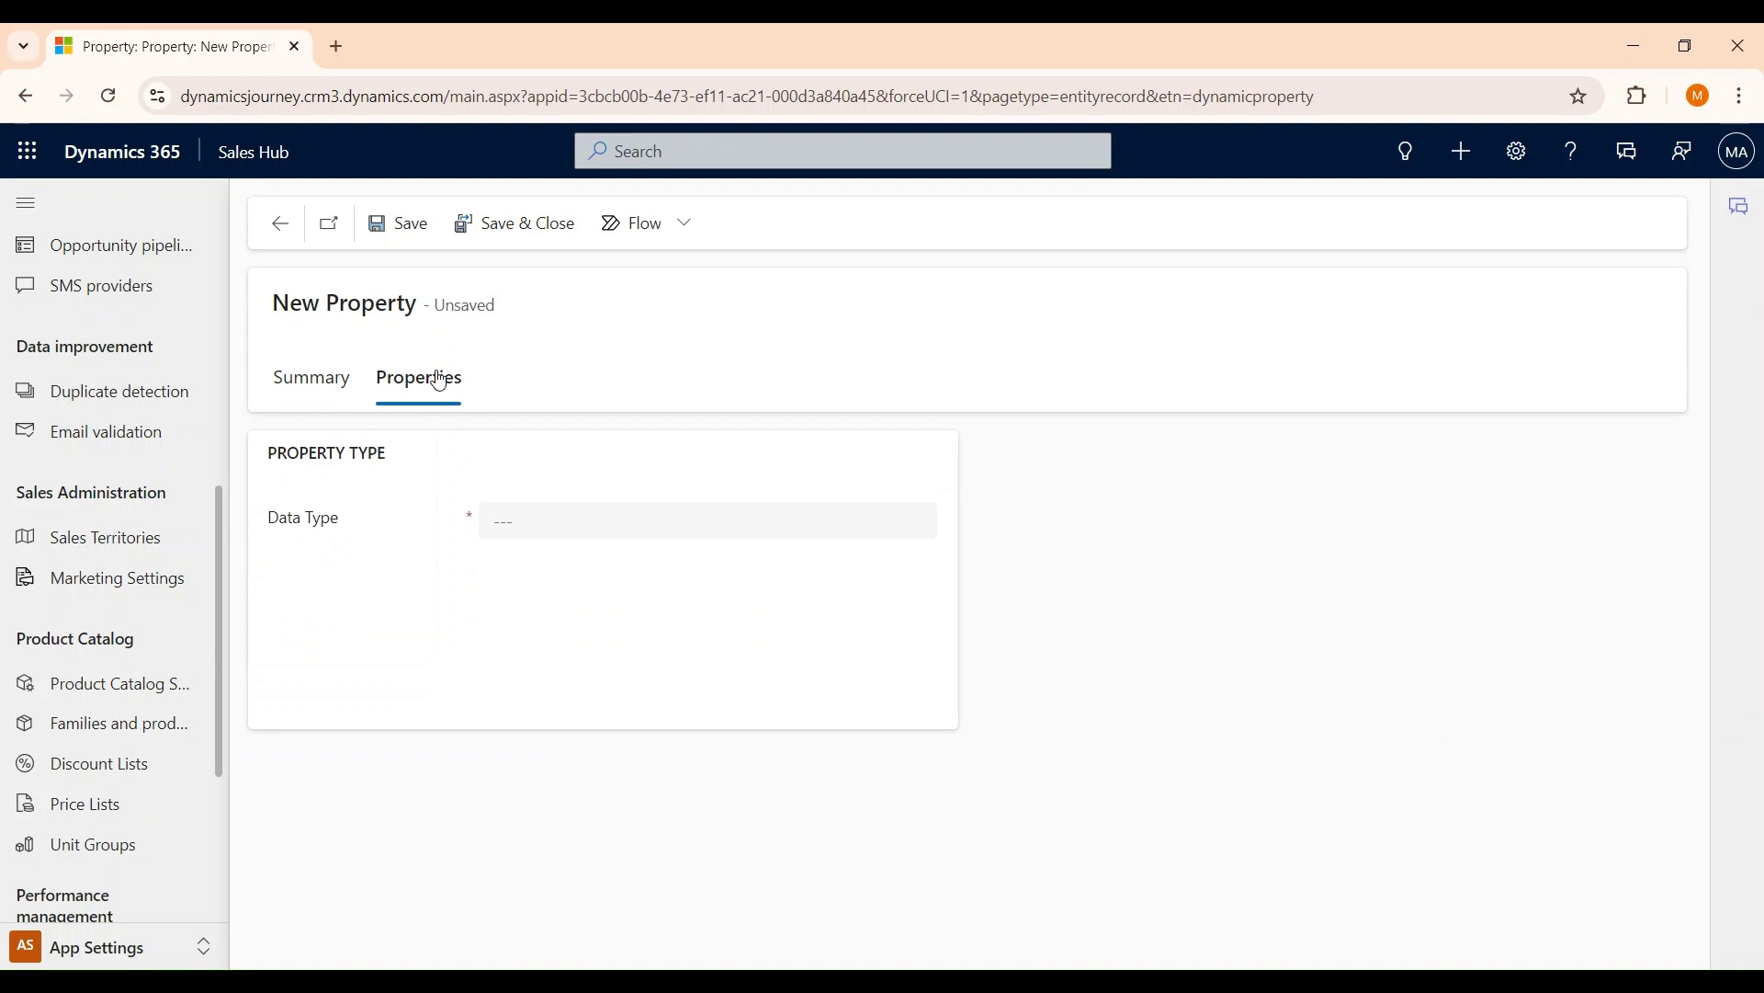
left_click(613, 538)
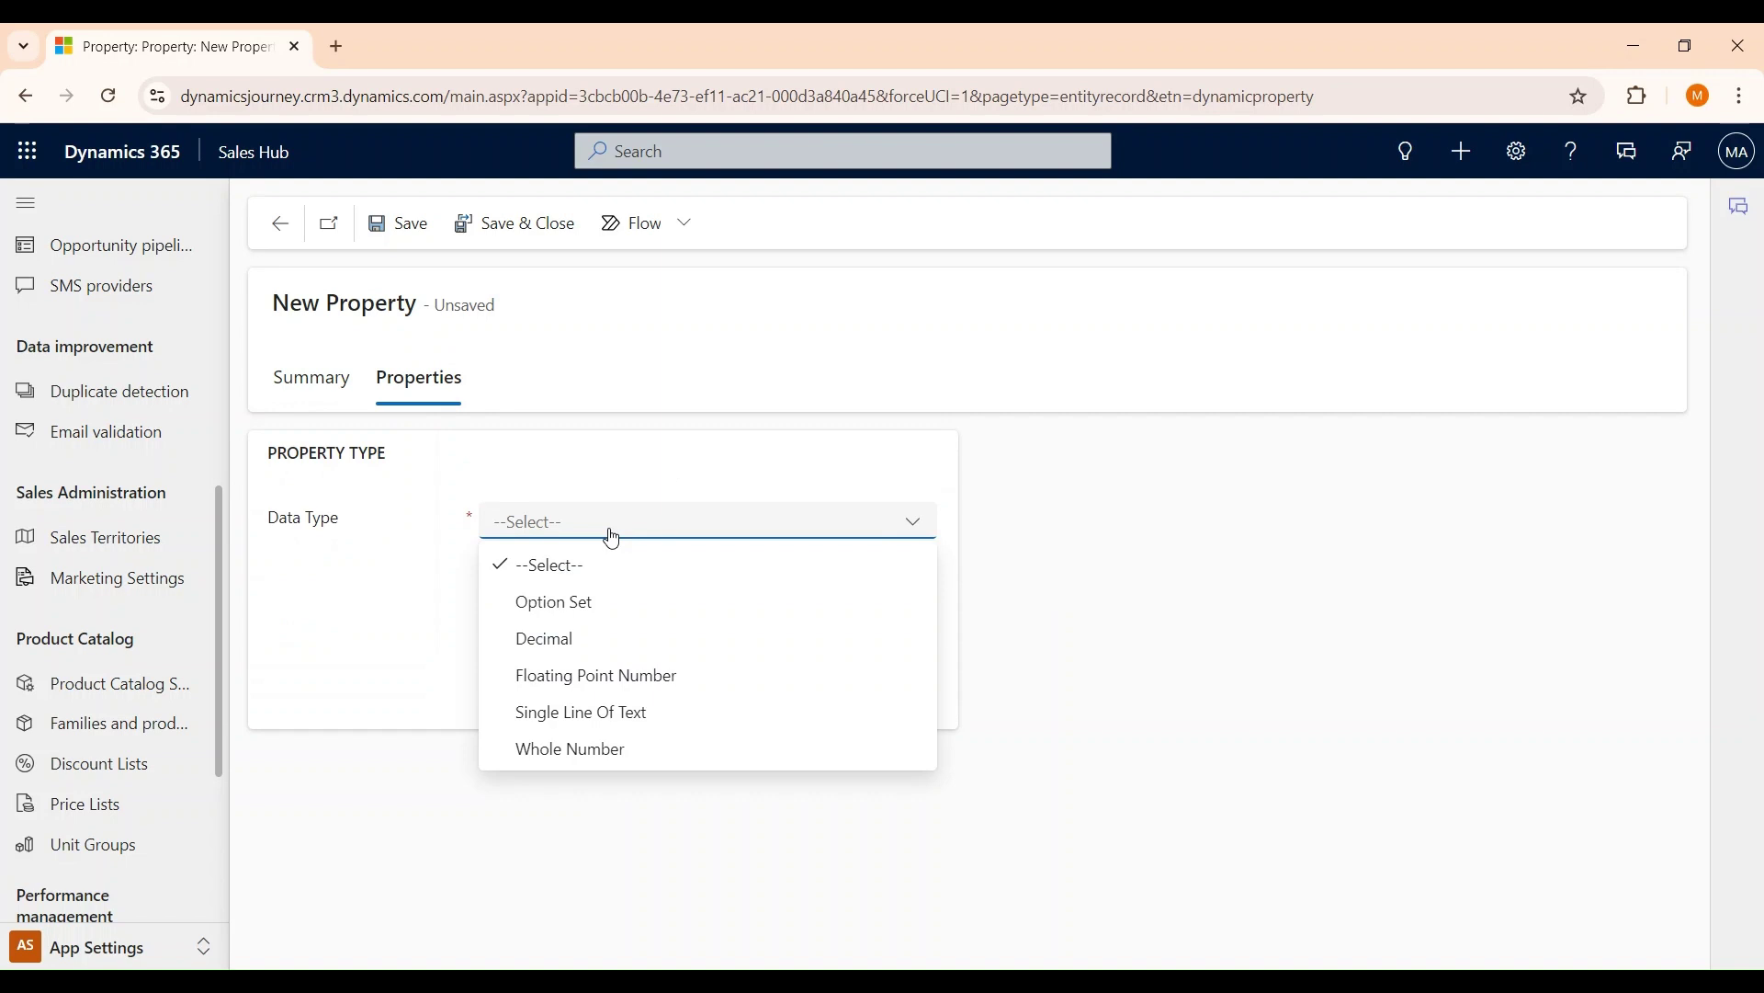
left_click(632, 621)
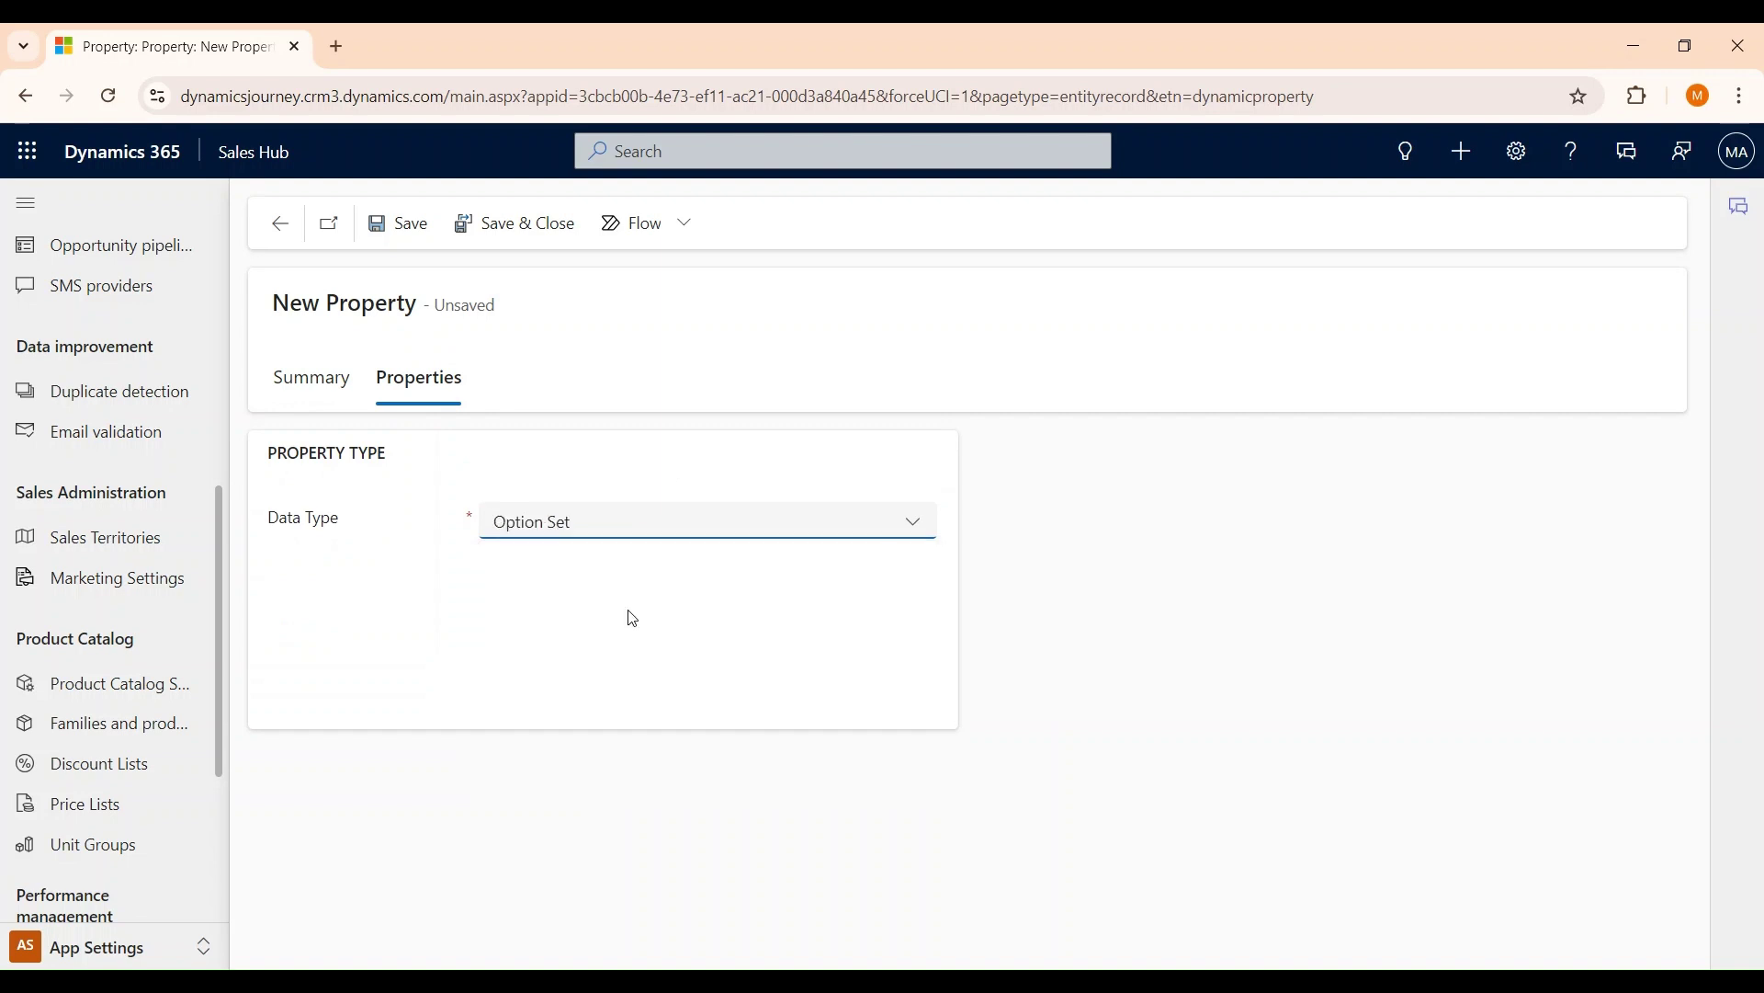
left_click(412, 230)
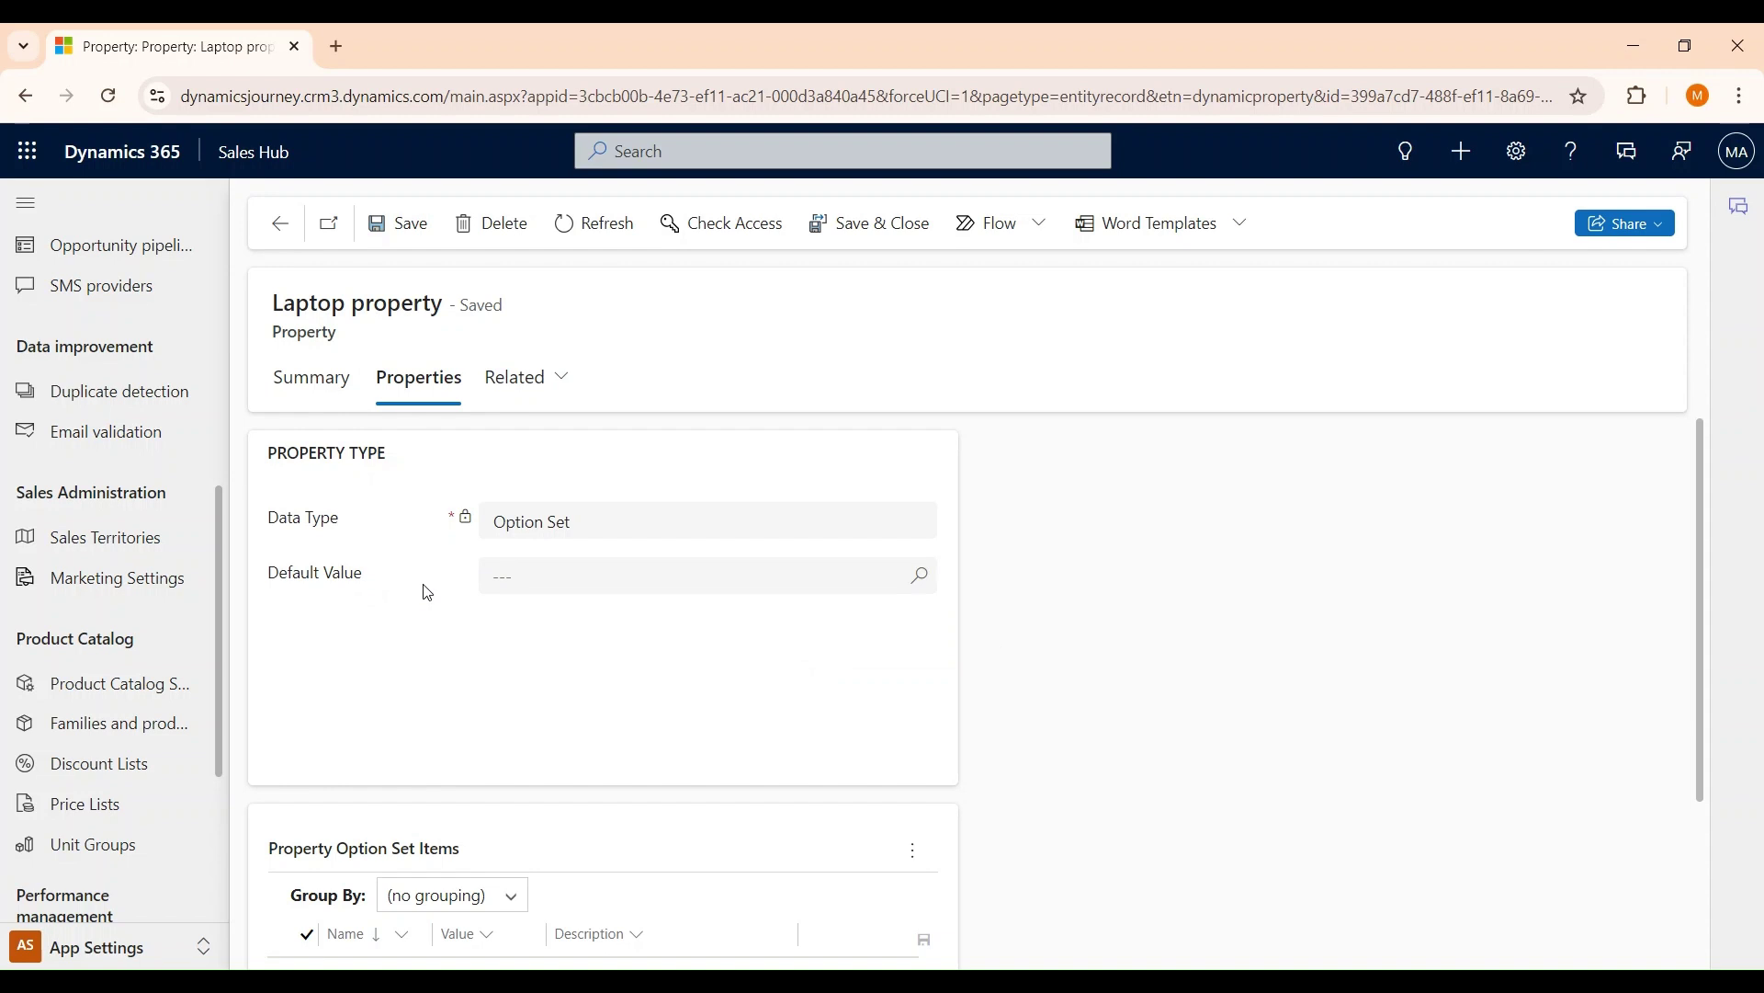
Step: Create the option 'High Speed laptop' with value 1 as the Laptop property's default value, and save the property
left_click(583, 579)
left_click(926, 580)
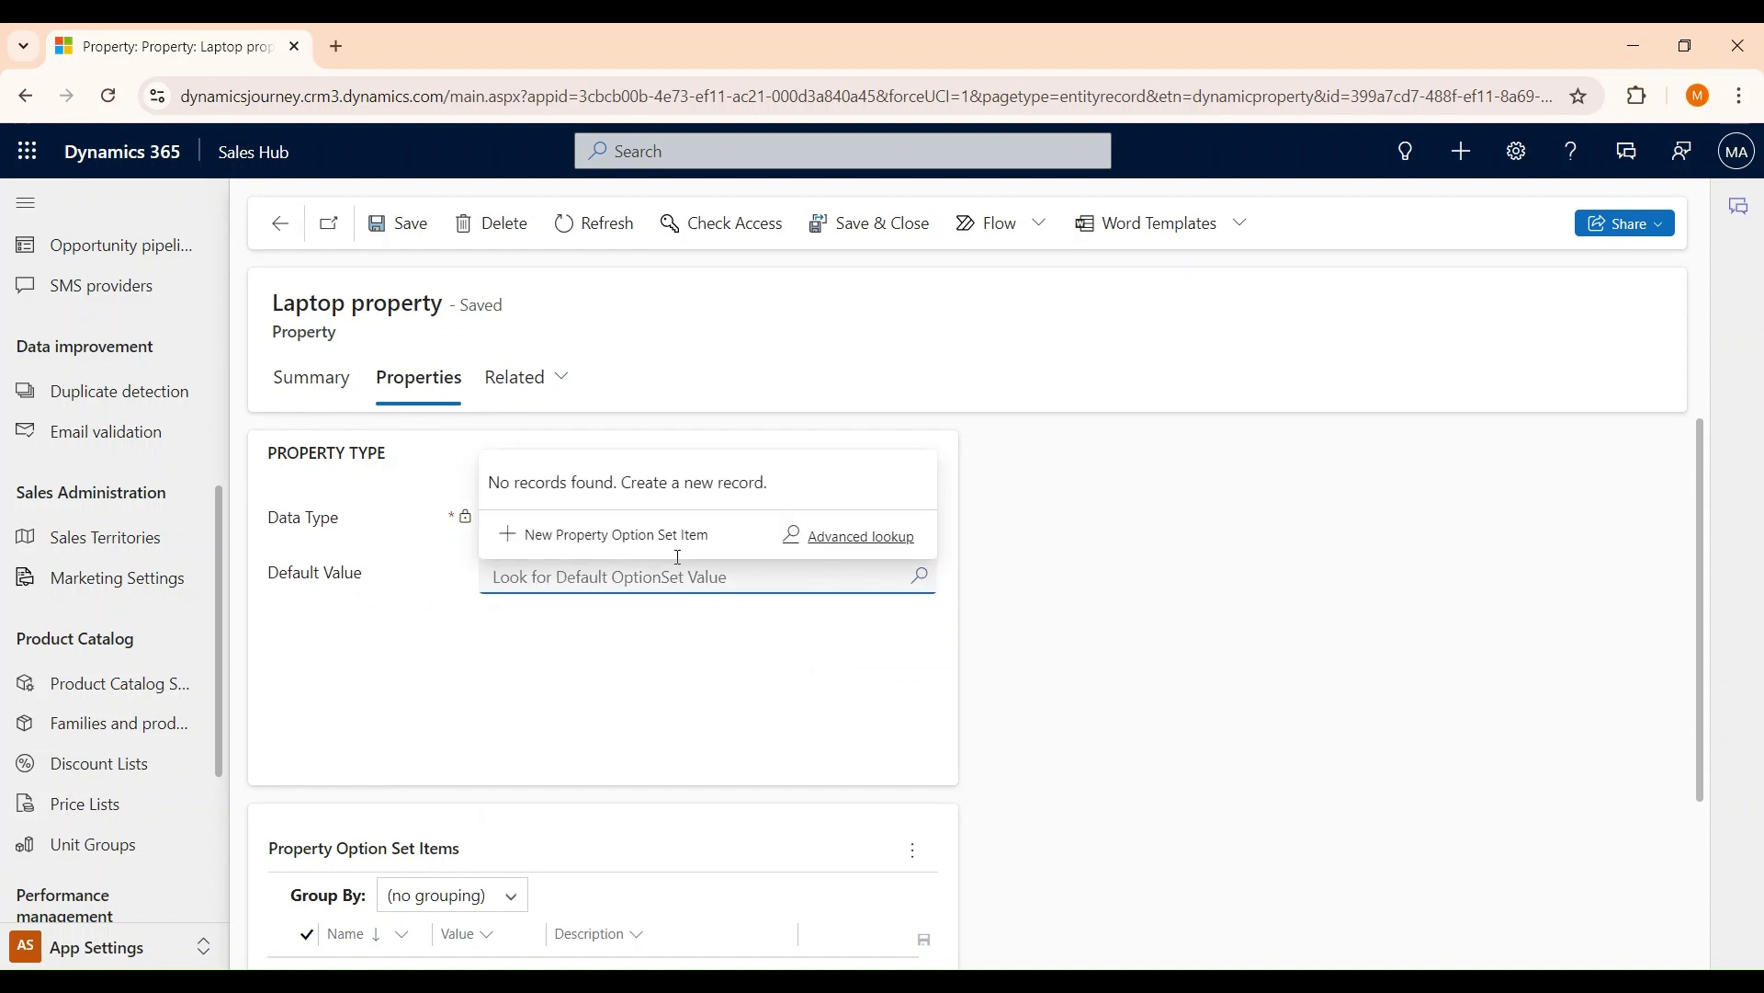
left_click(616, 544)
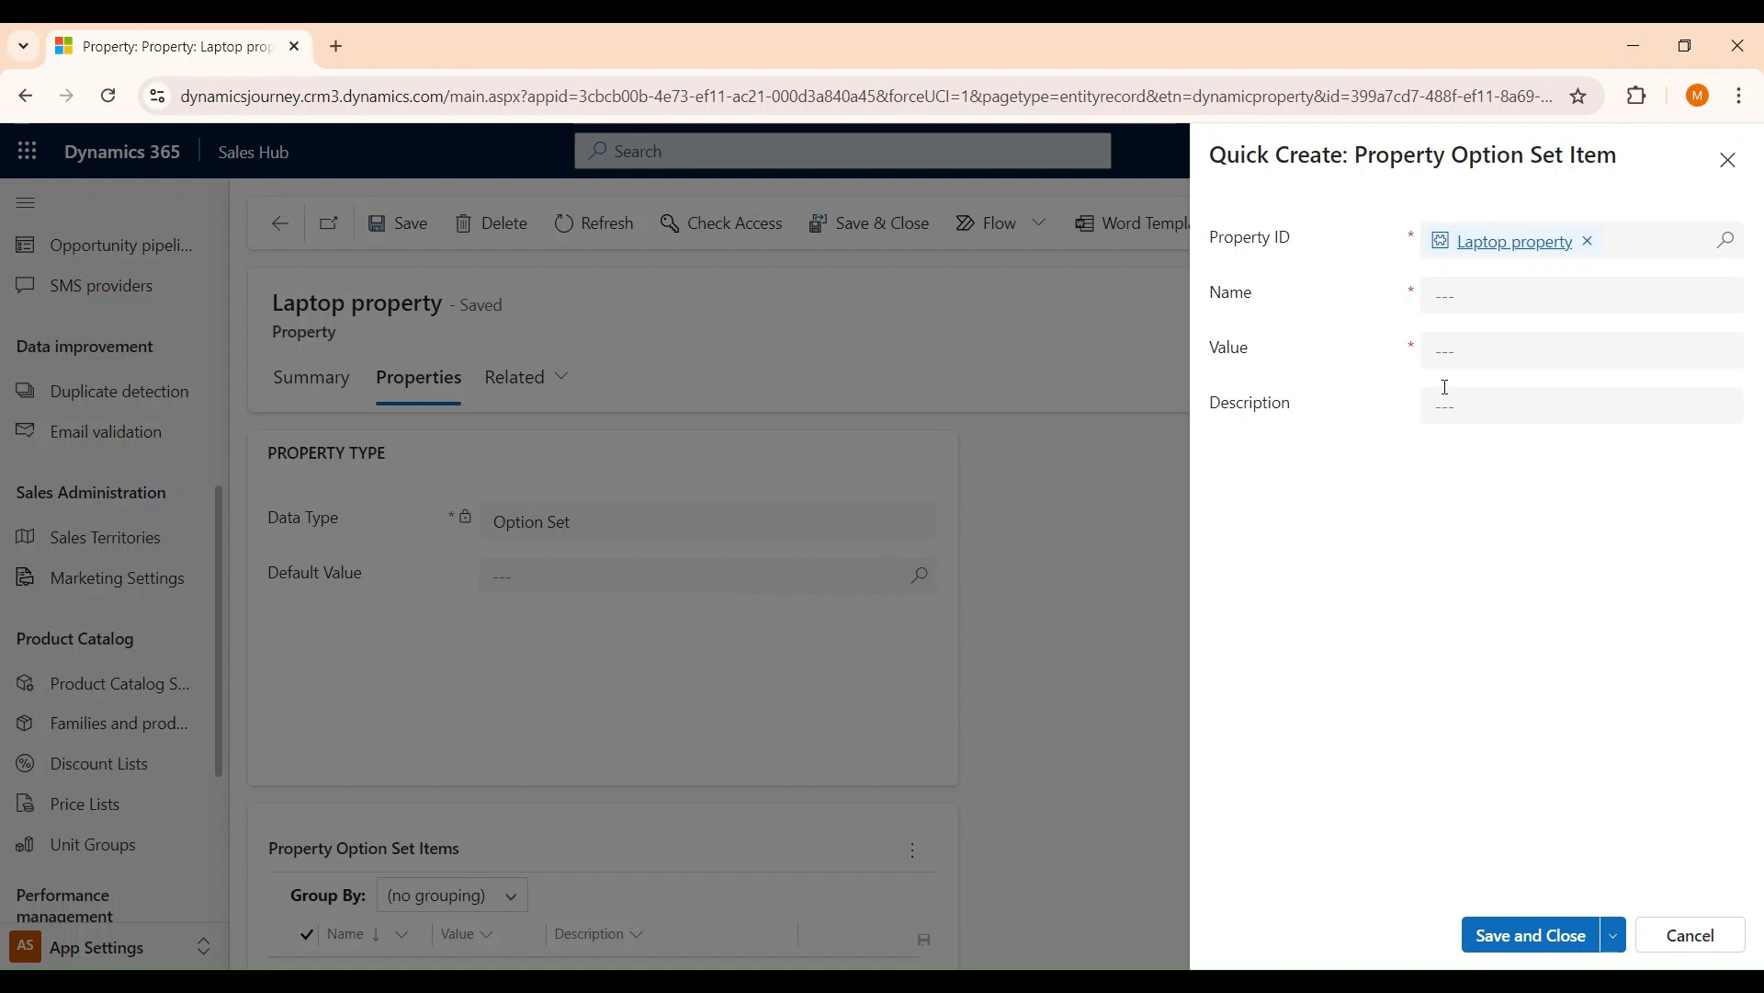
left_click(1477, 295)
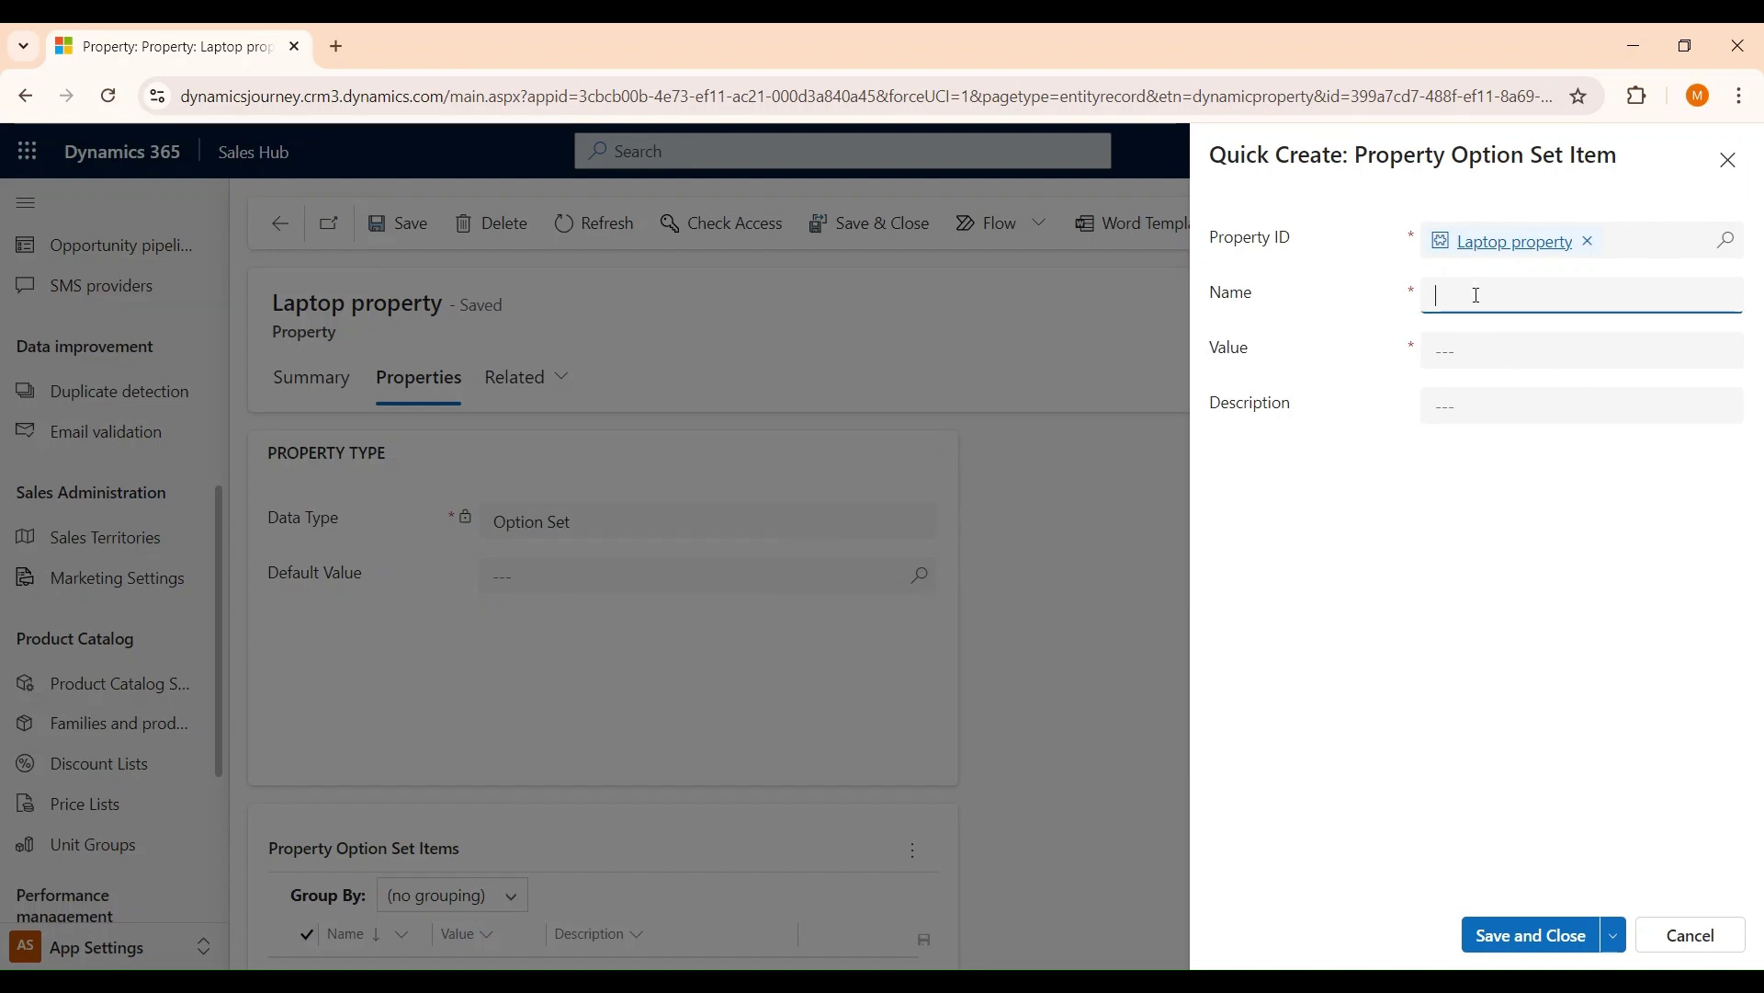
type("High Speed la")
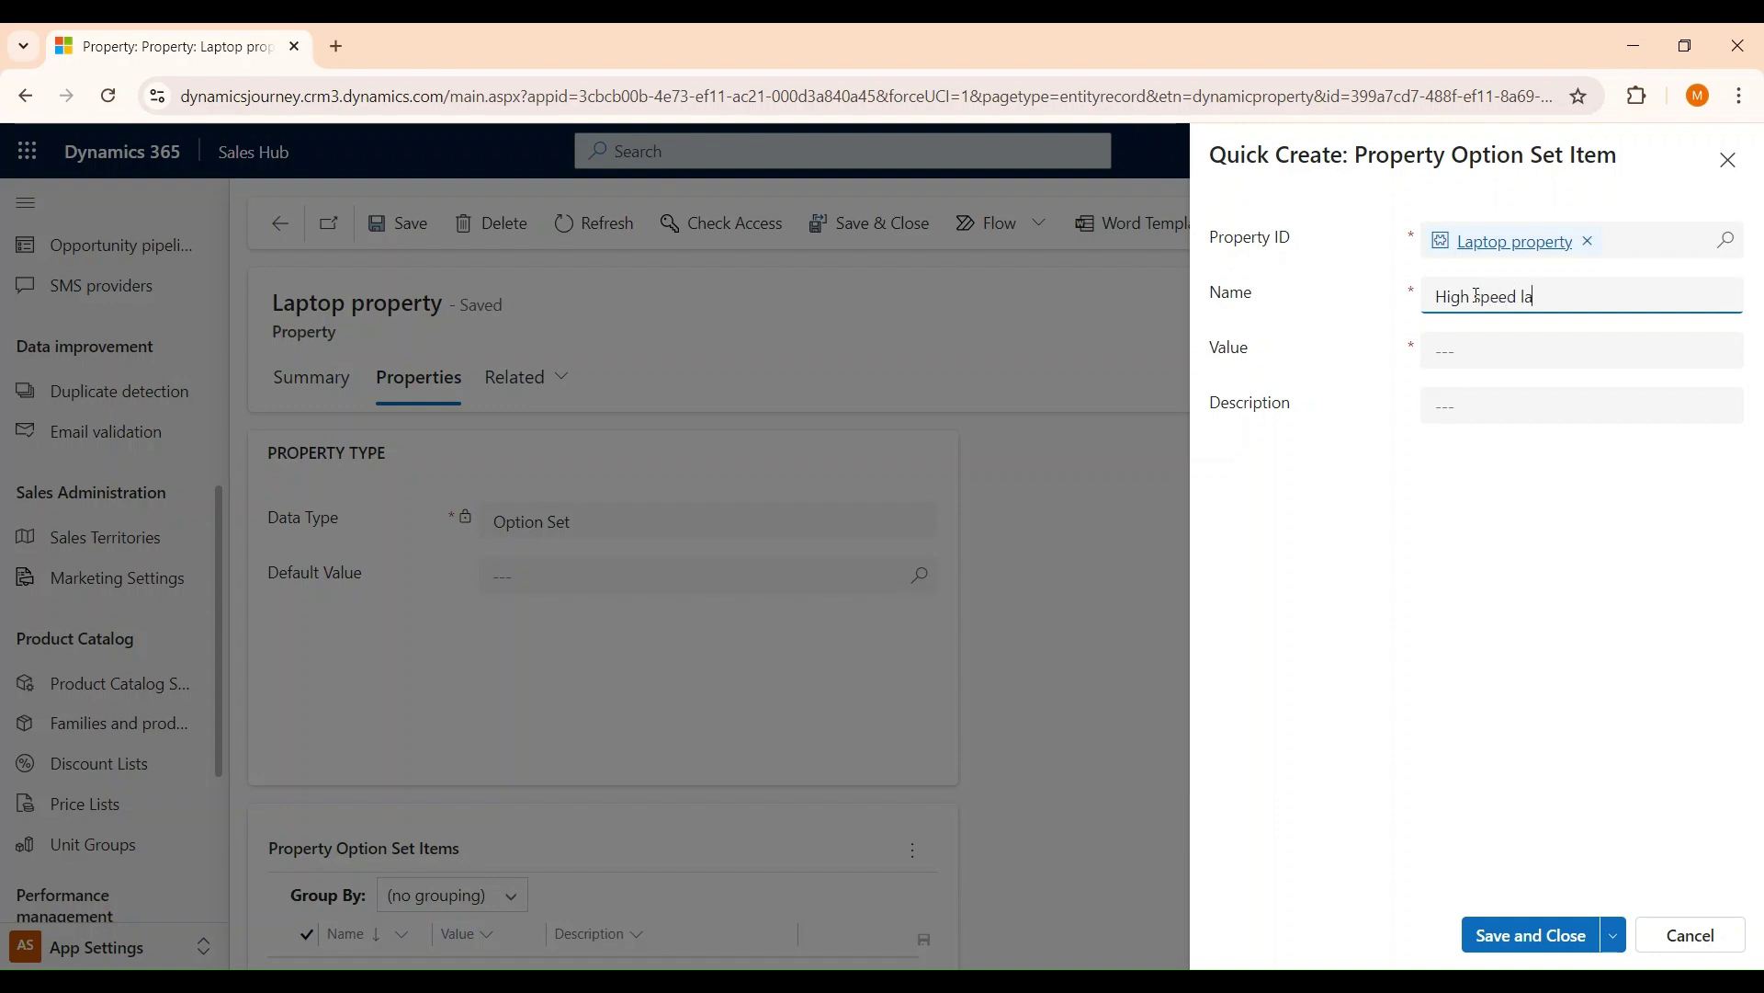
type("ptop")
left_click(1629, 355)
type("1")
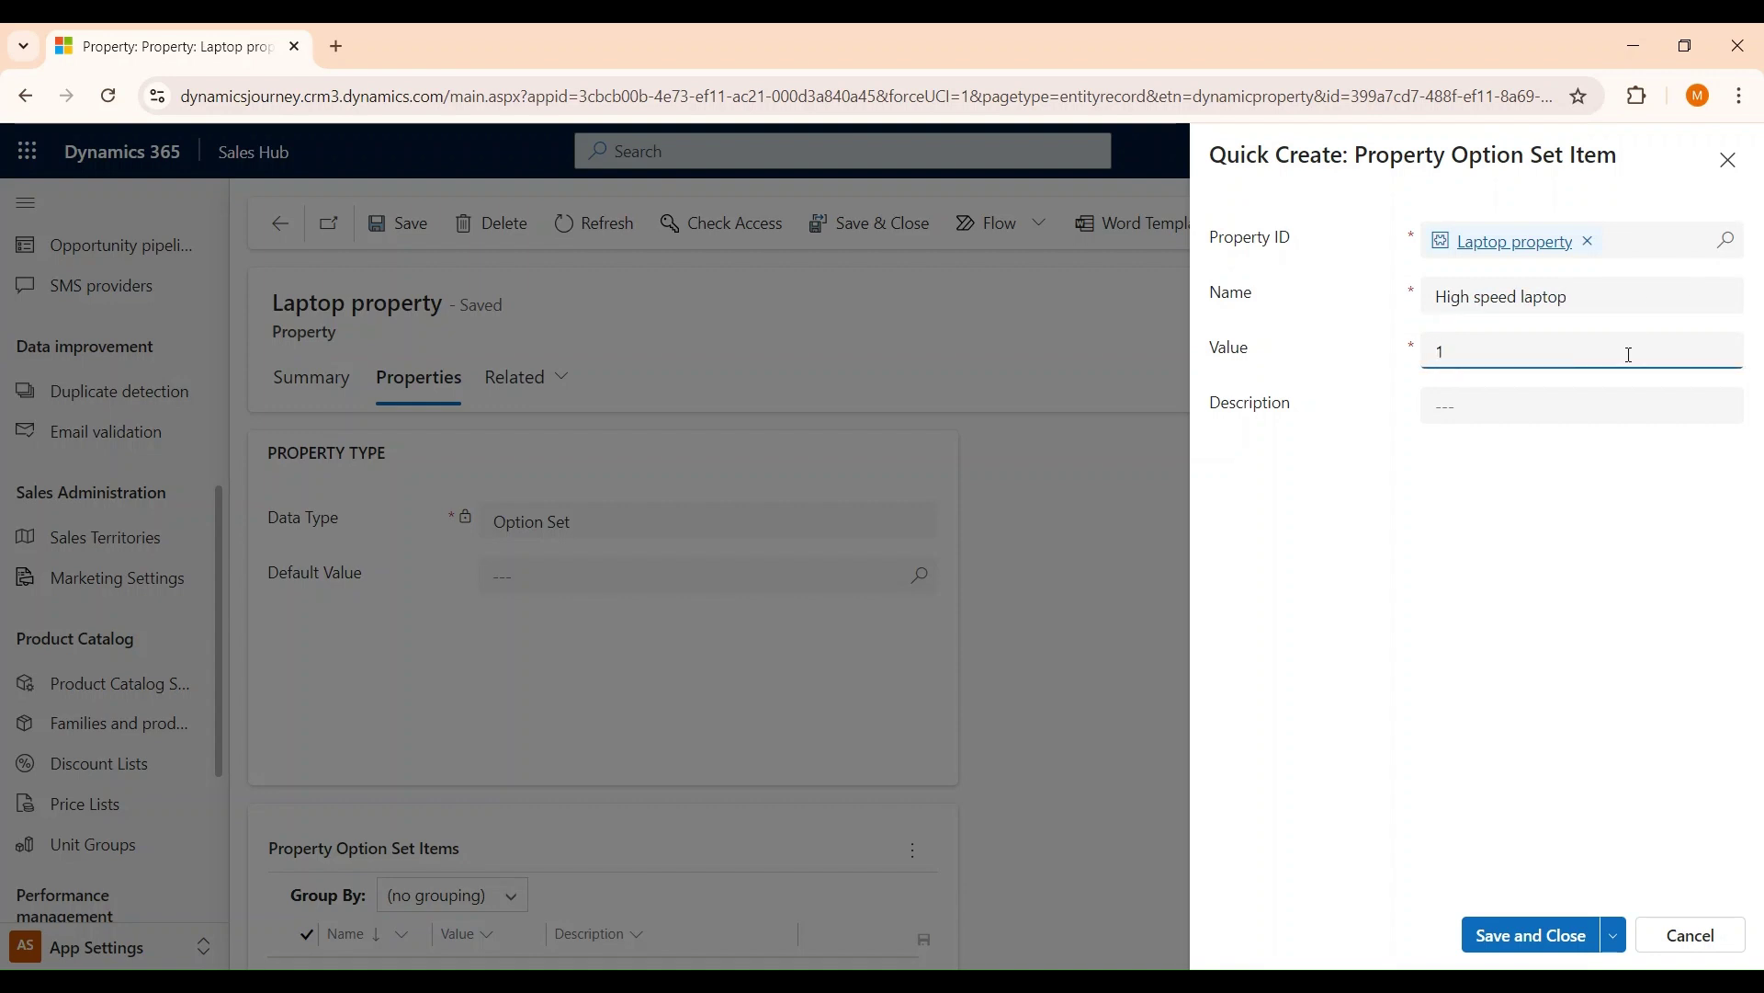
left_click(1549, 937)
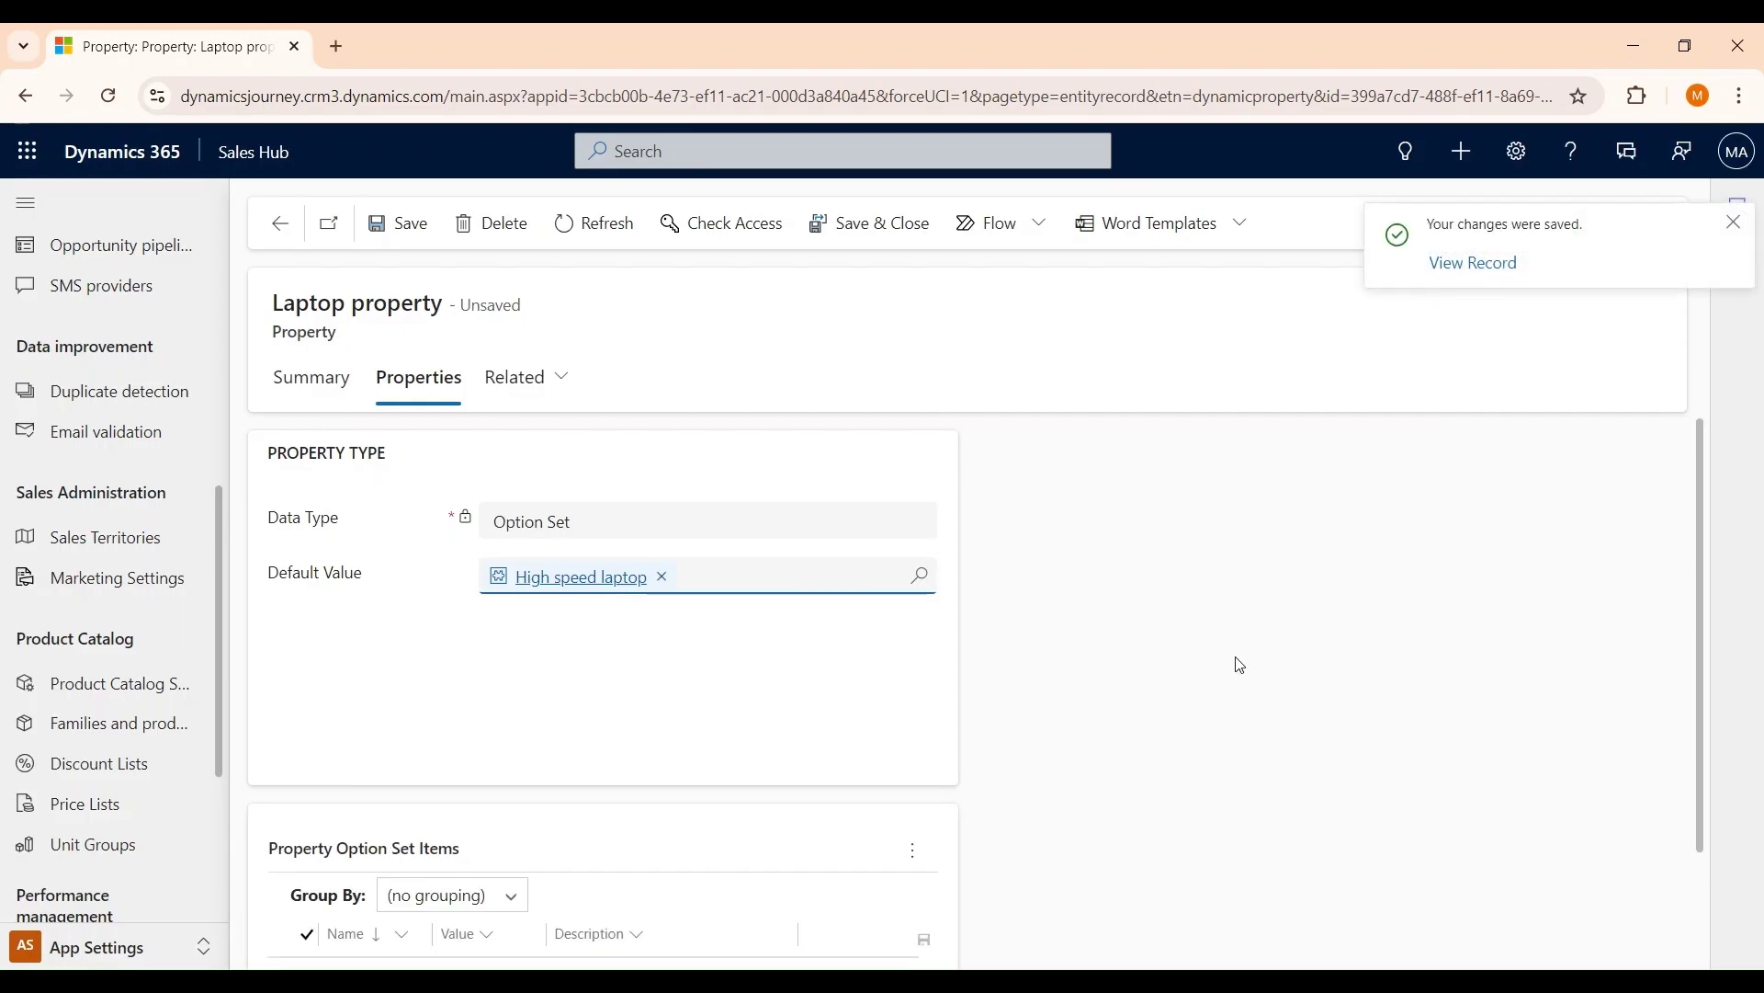
left_click(400, 224)
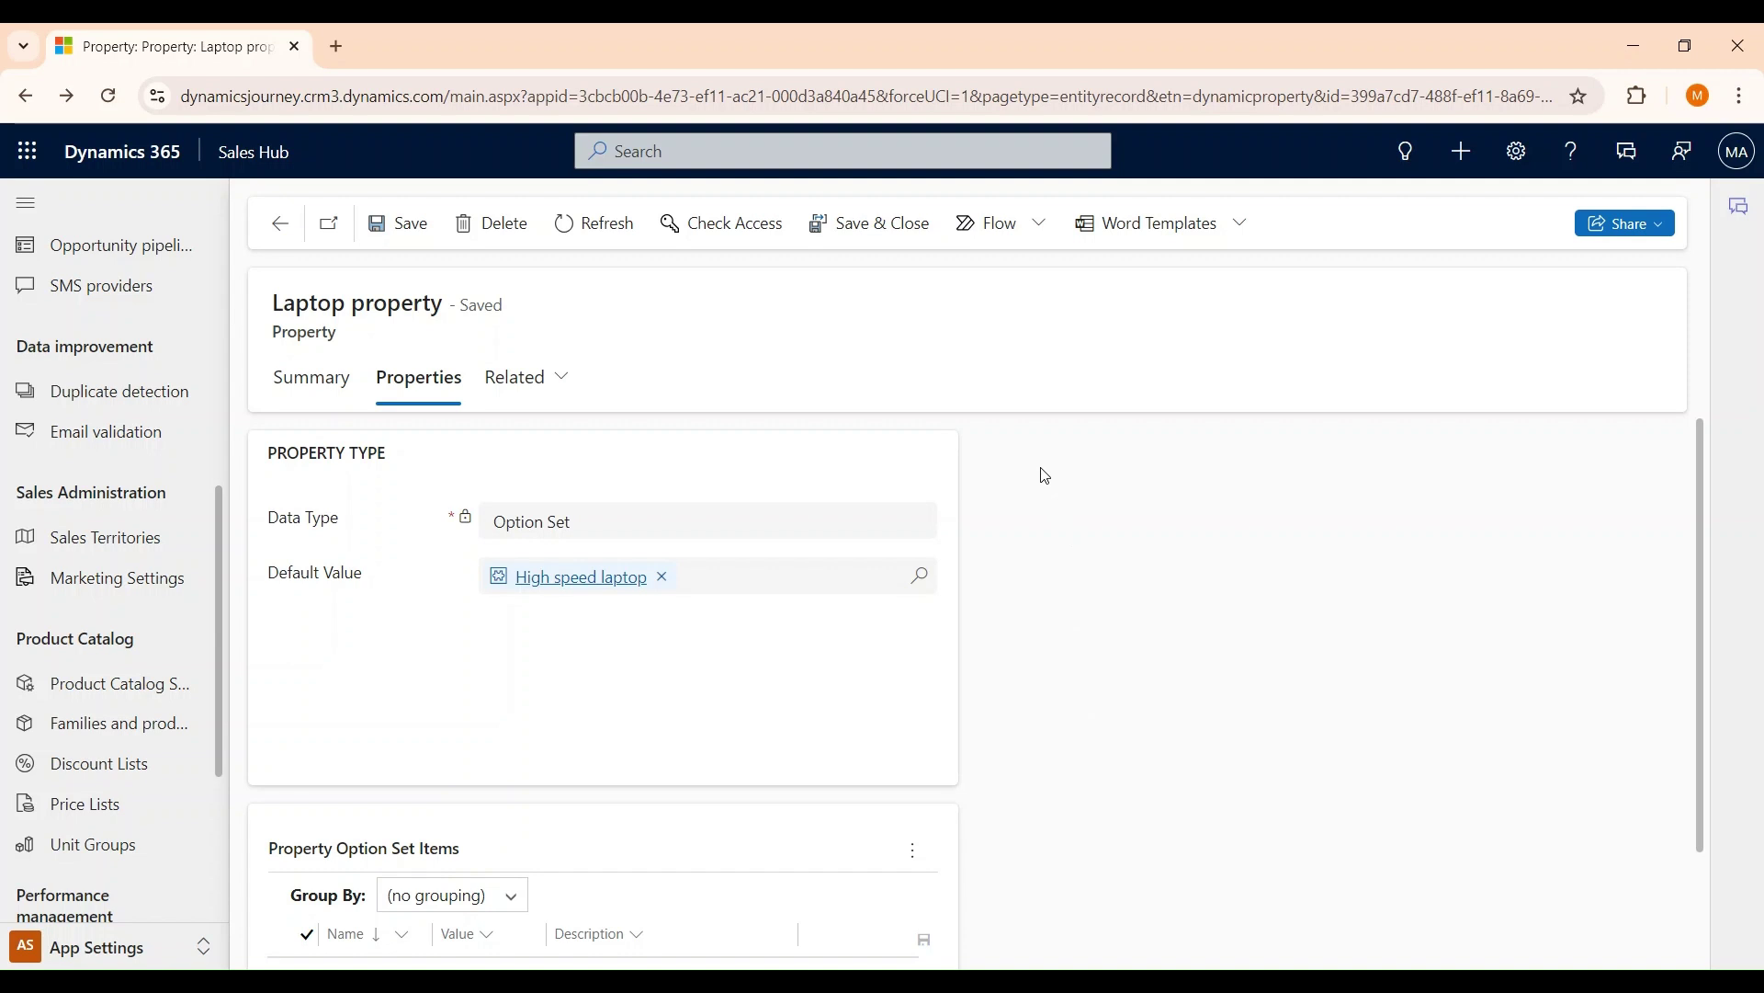
left_click(106, 733)
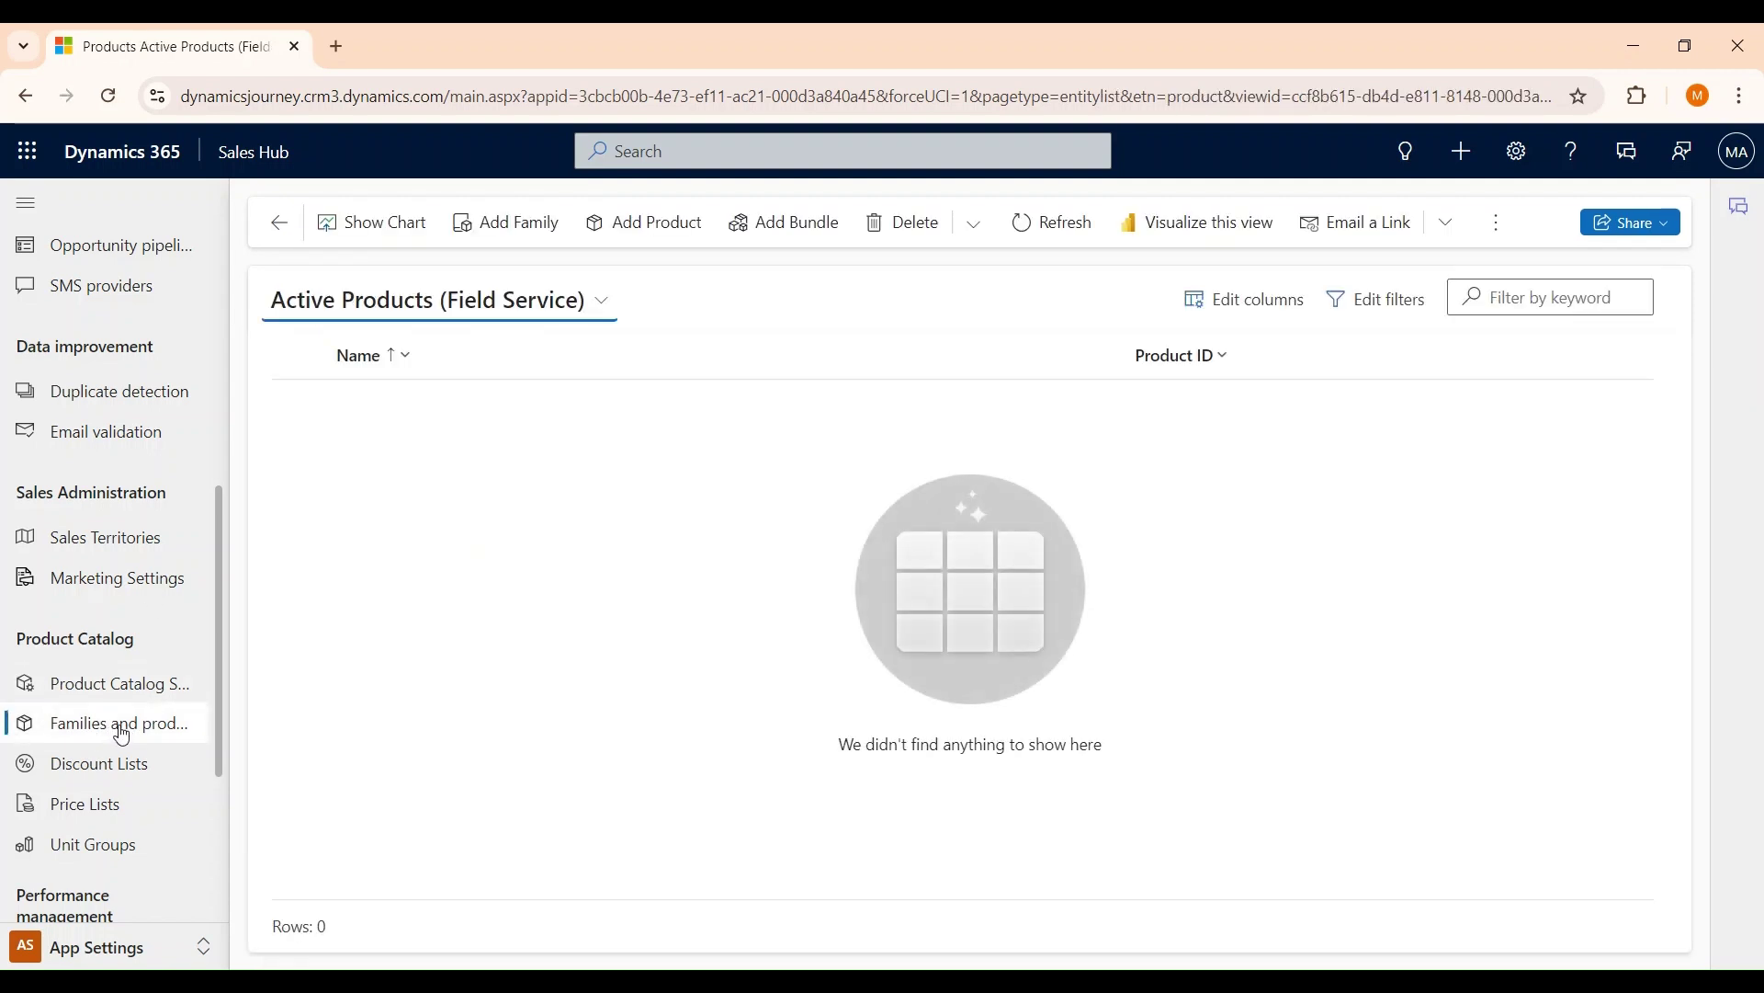
Step: Start a new bundle named 'laptop accessories bundle' with product ID LA-001
left_click(821, 224)
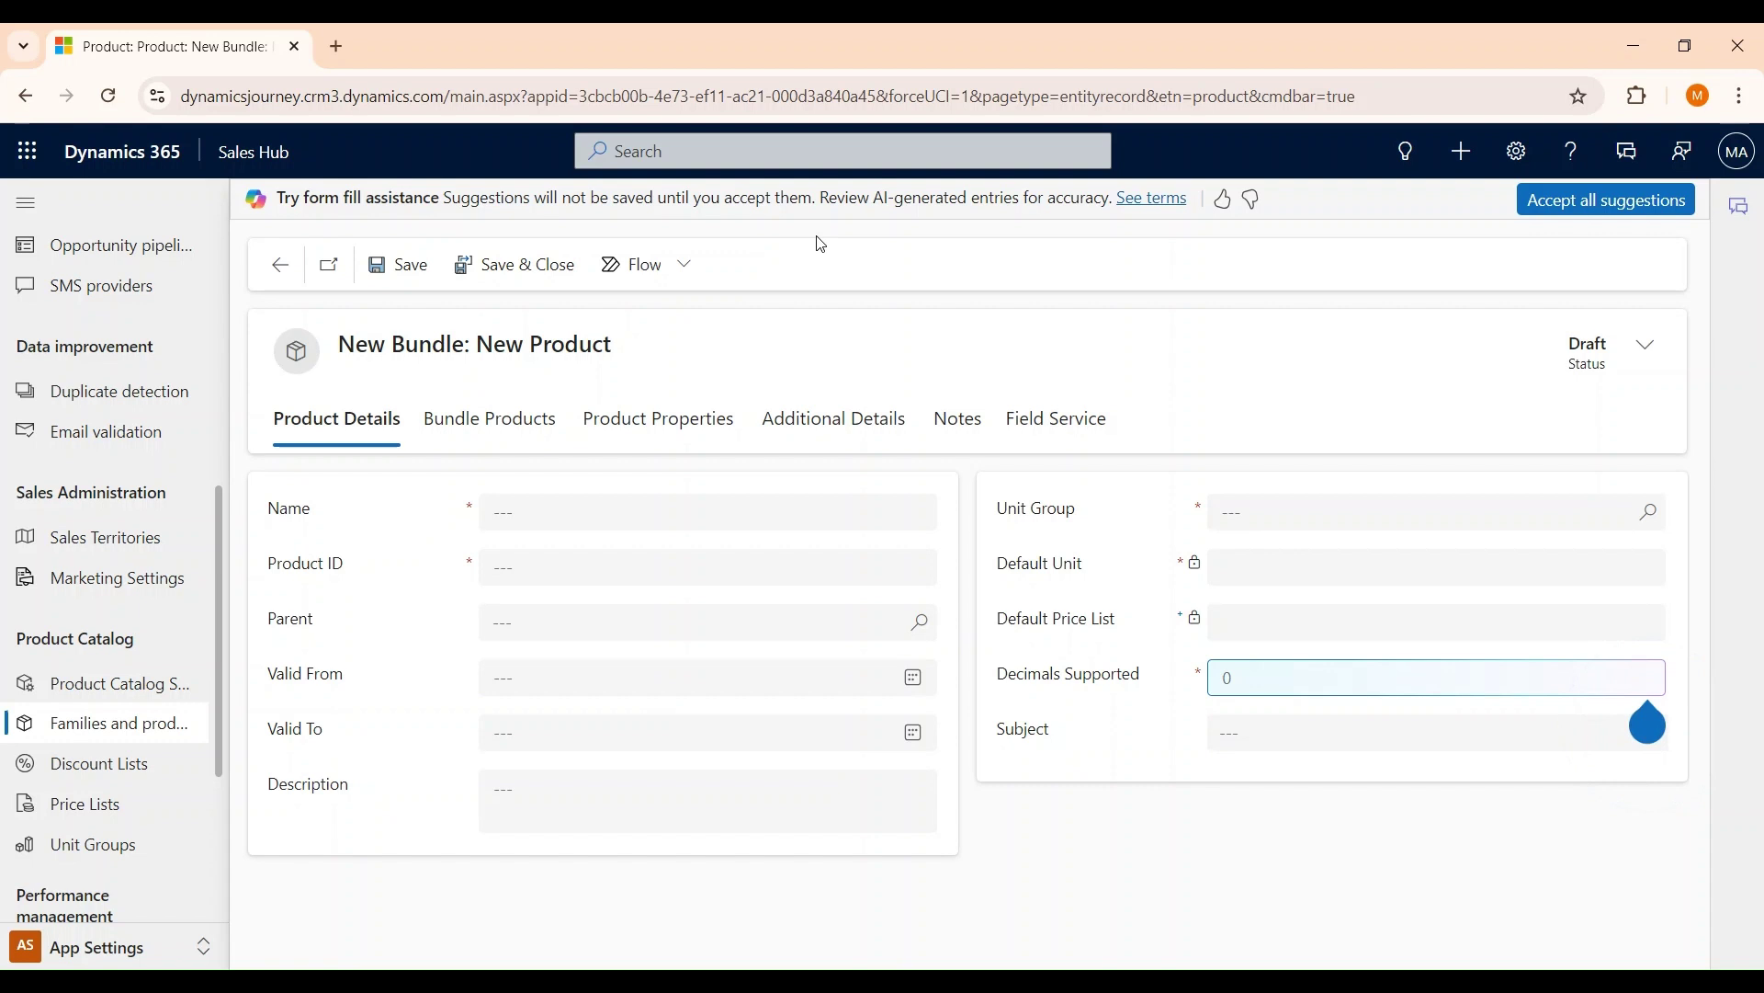
left_click(573, 516)
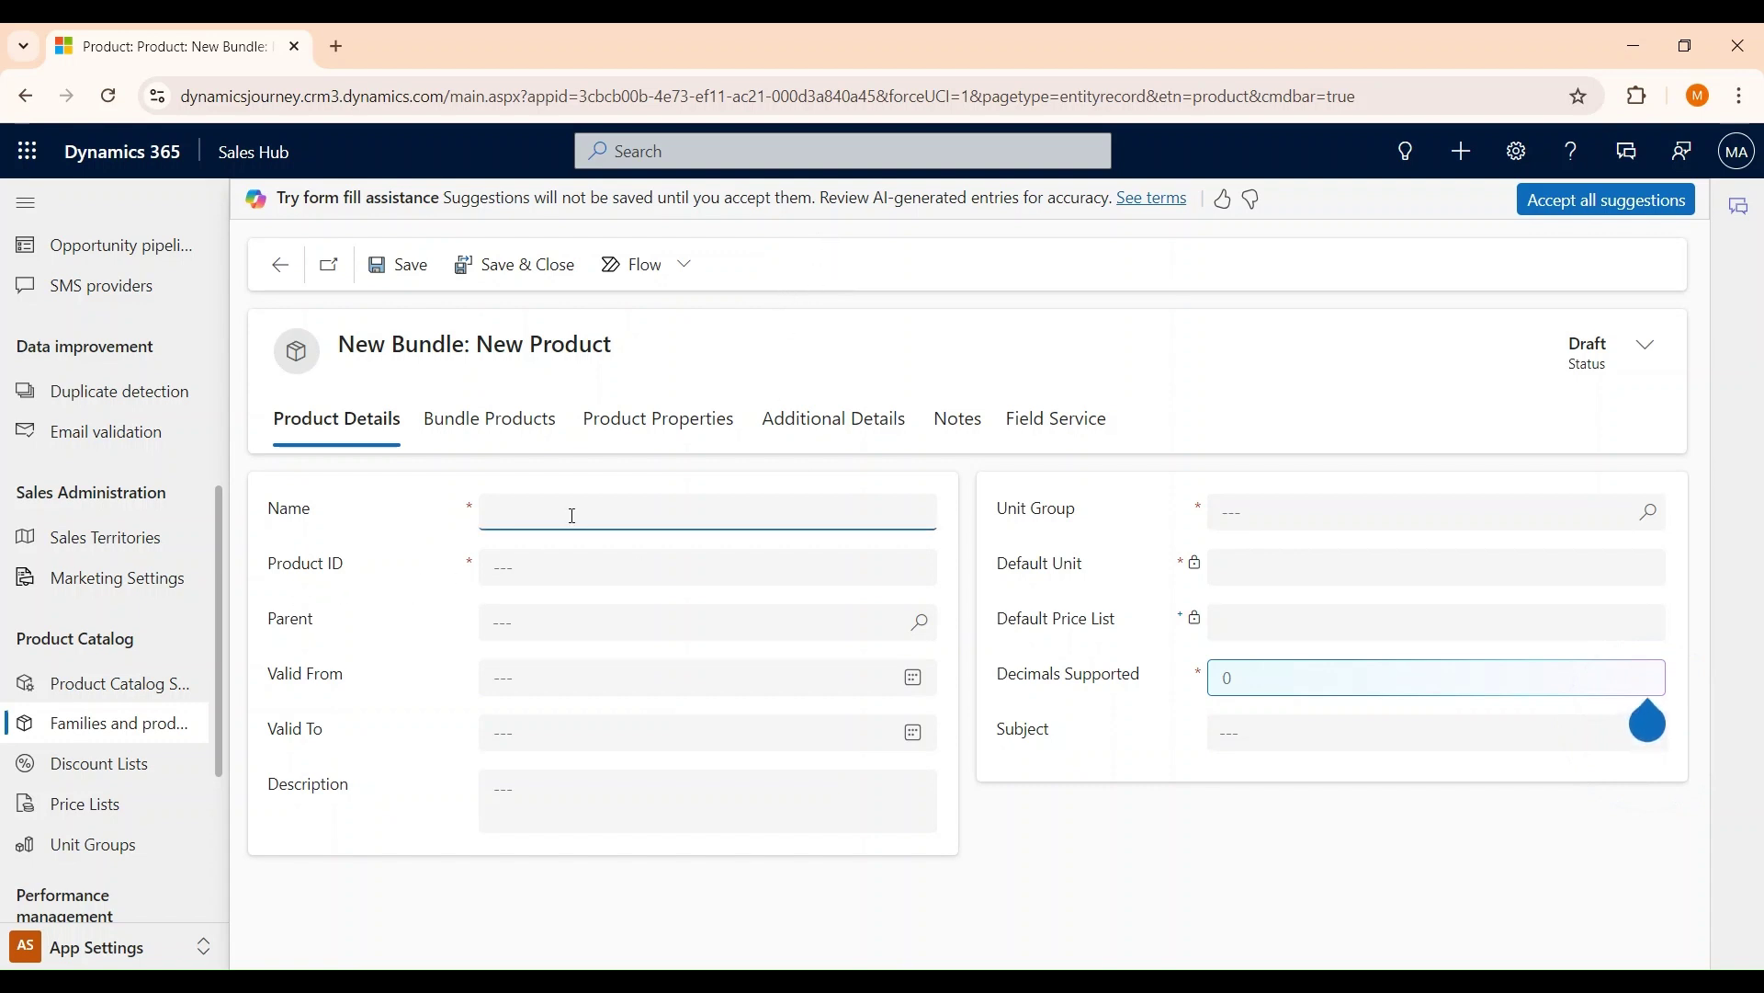
type("laptop accessories bundle")
key("Tab")
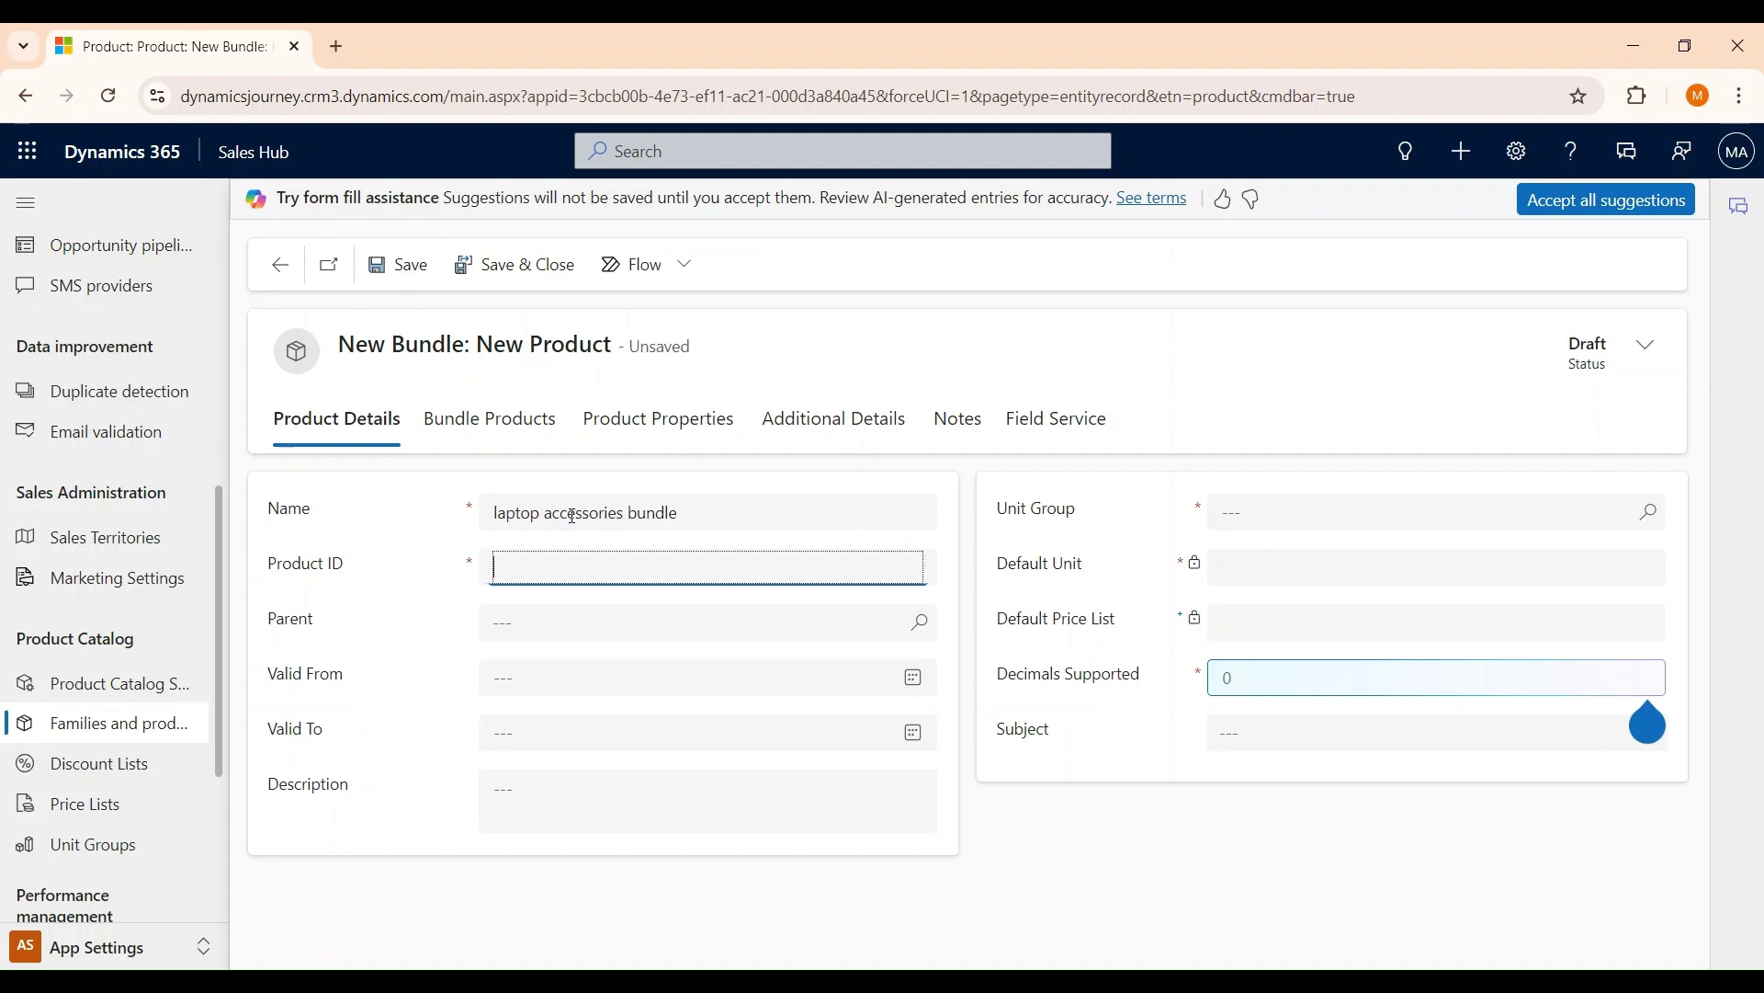
type("LA-001")
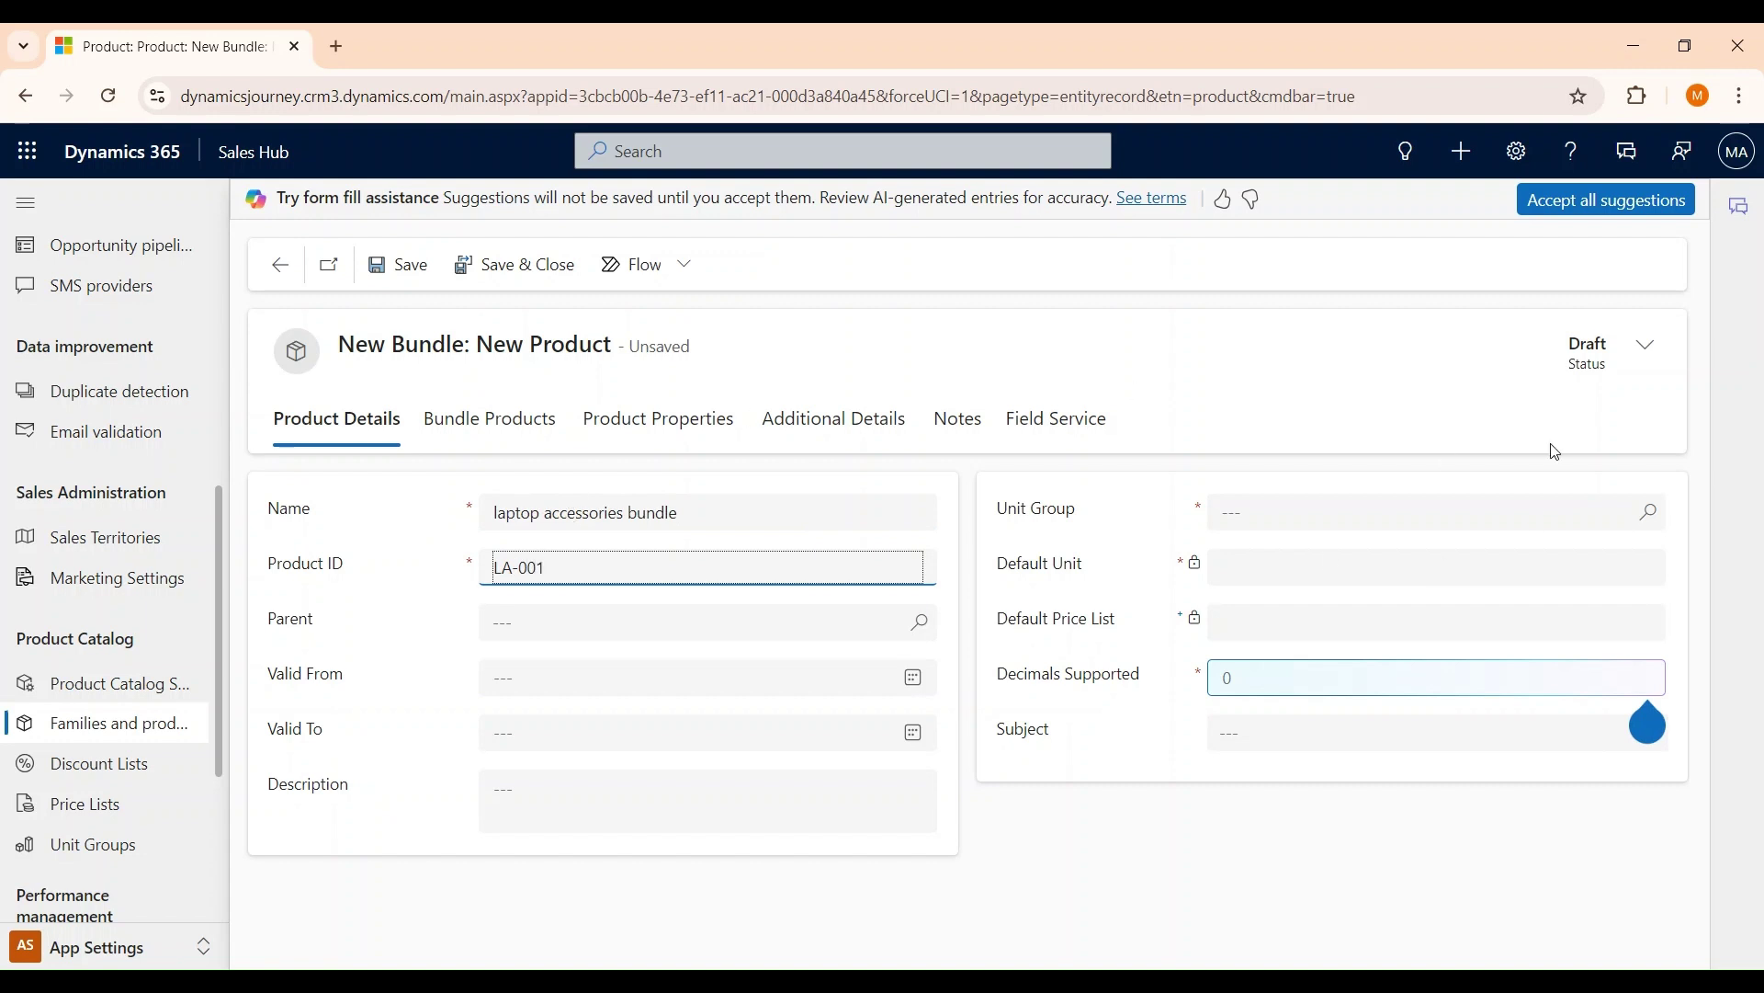
Step: Set the bundle's unit group to Default Unit and its default unit to Primary Unit
left_click(1645, 512)
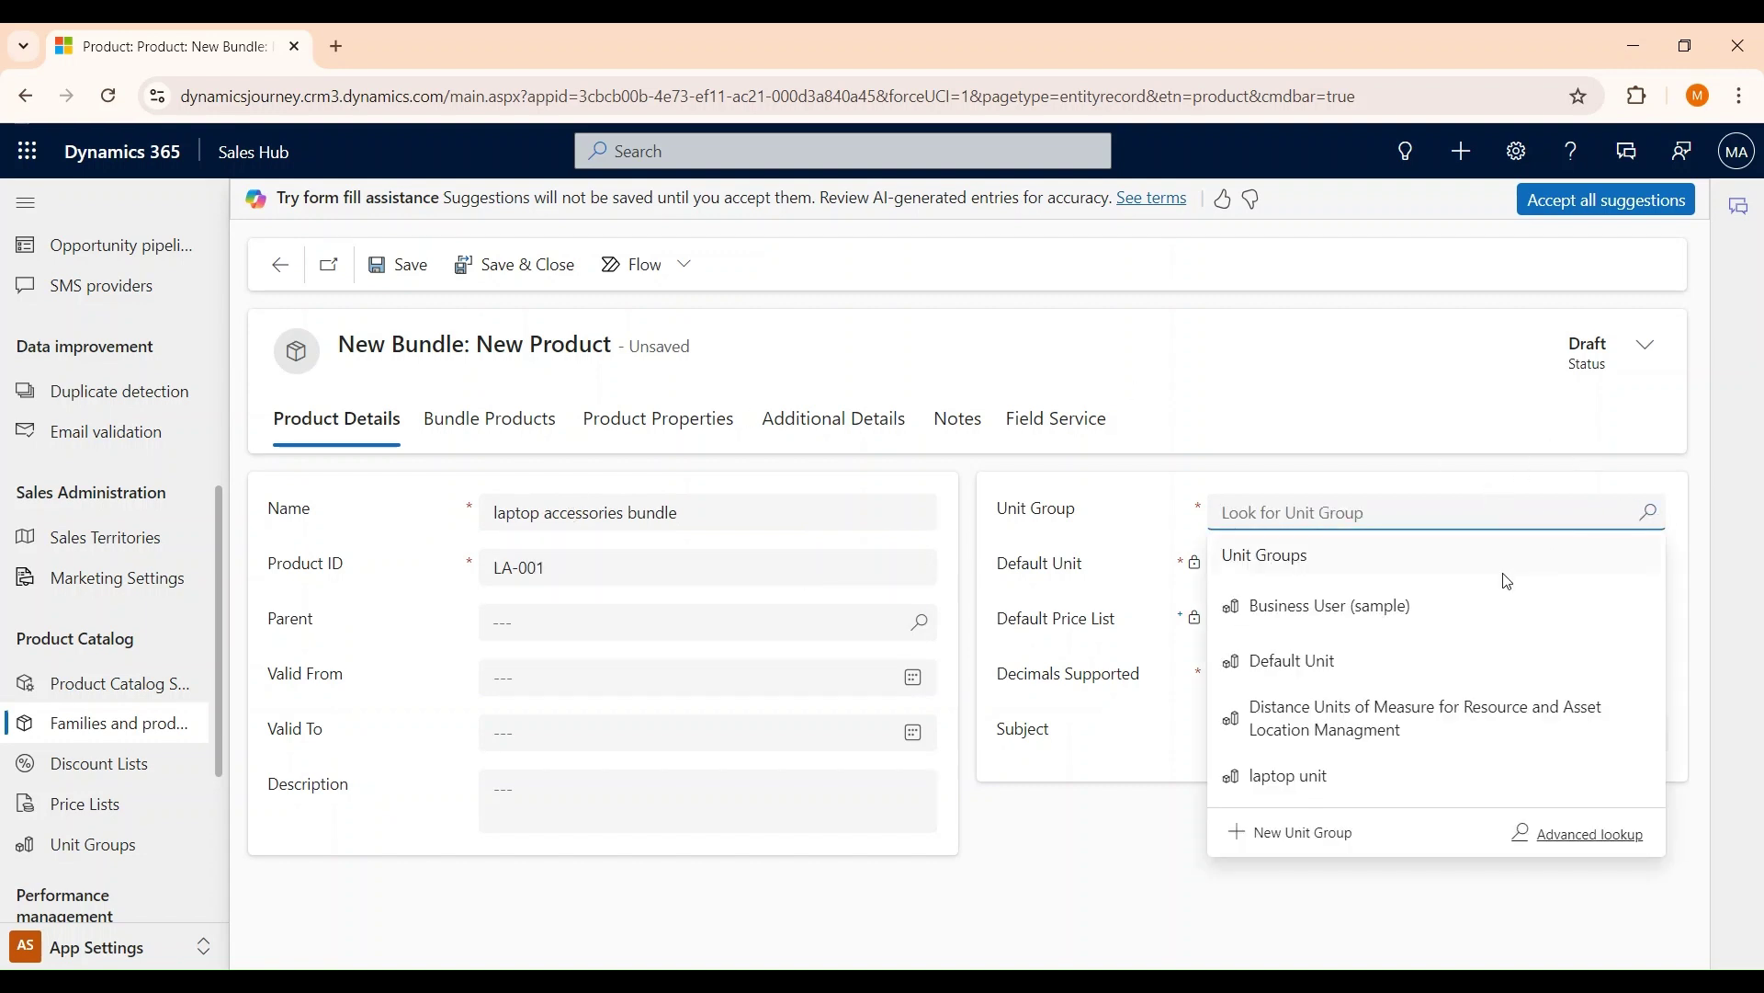
left_click(1398, 671)
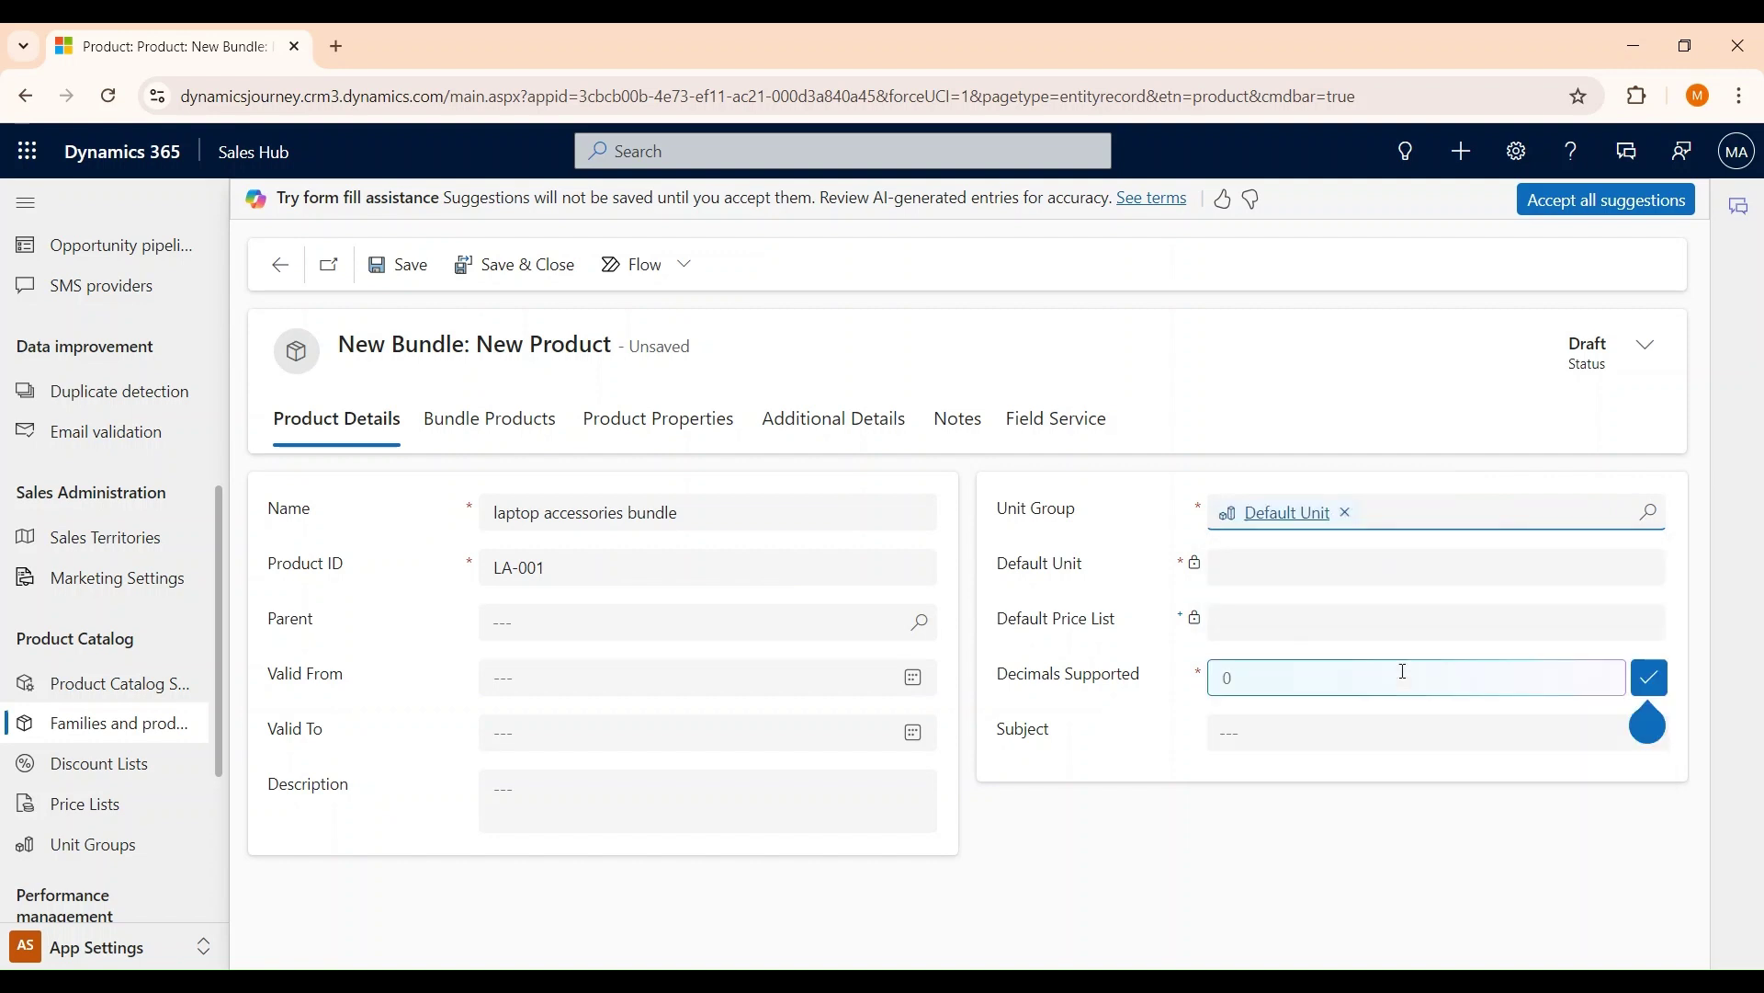
left_click(1651, 572)
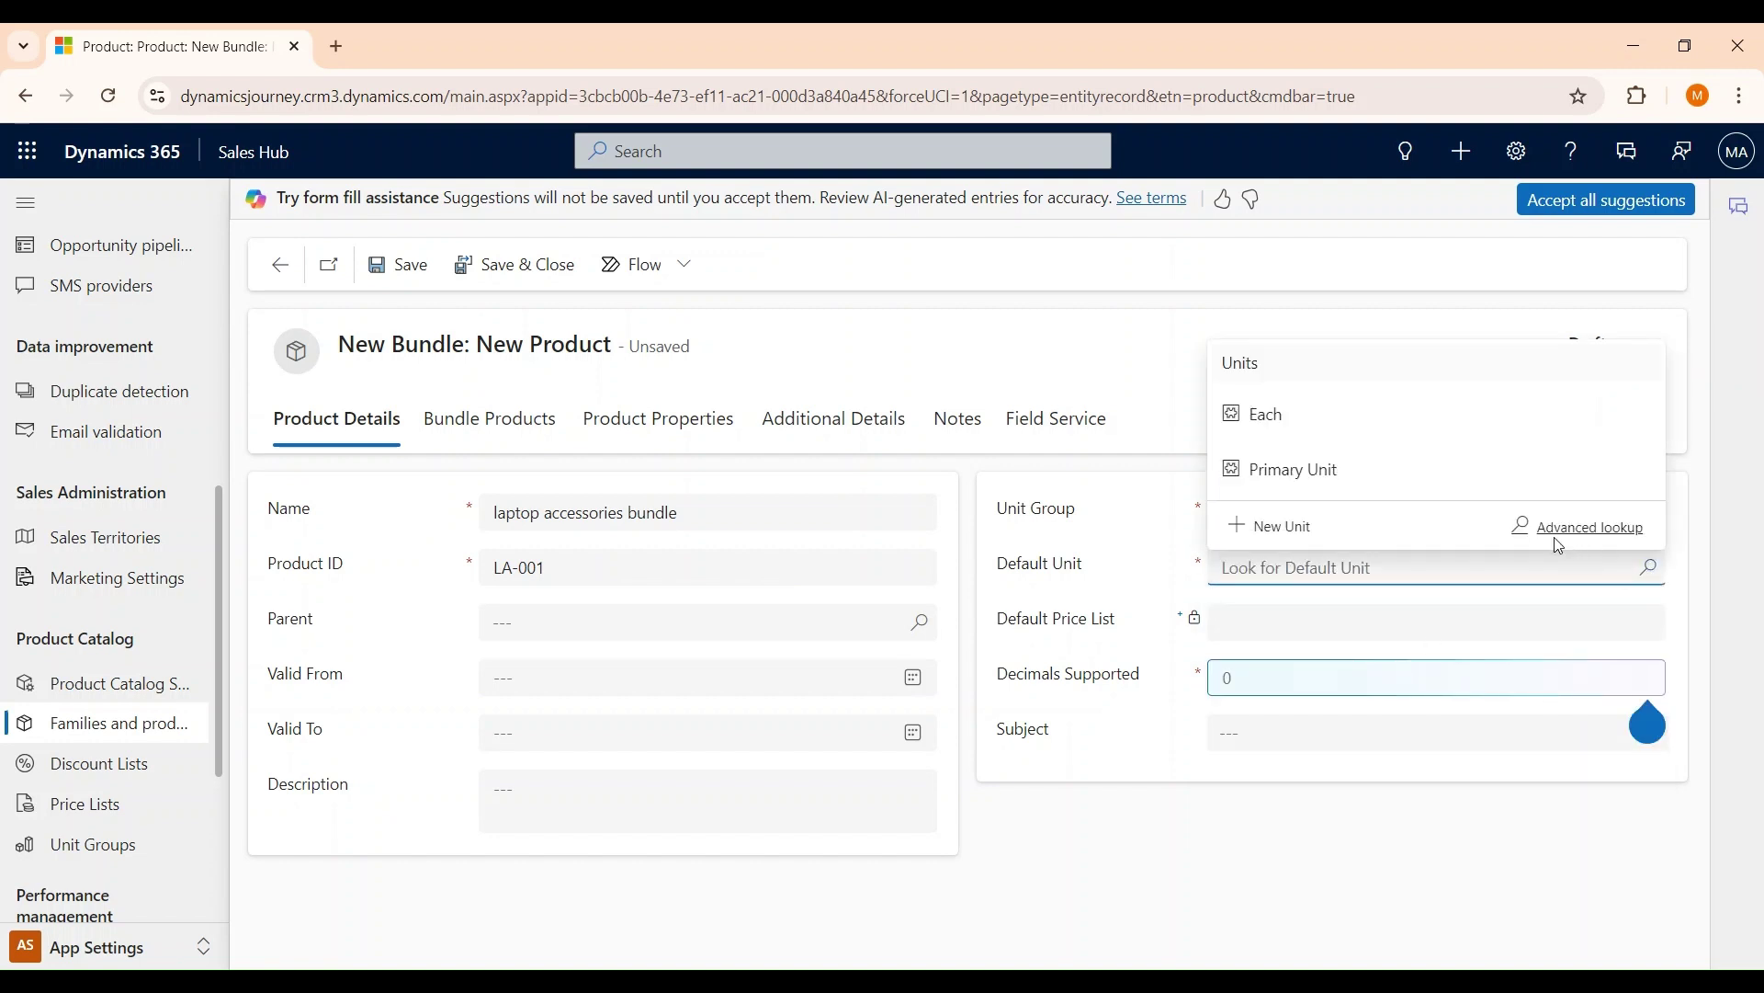
left_click(1383, 485)
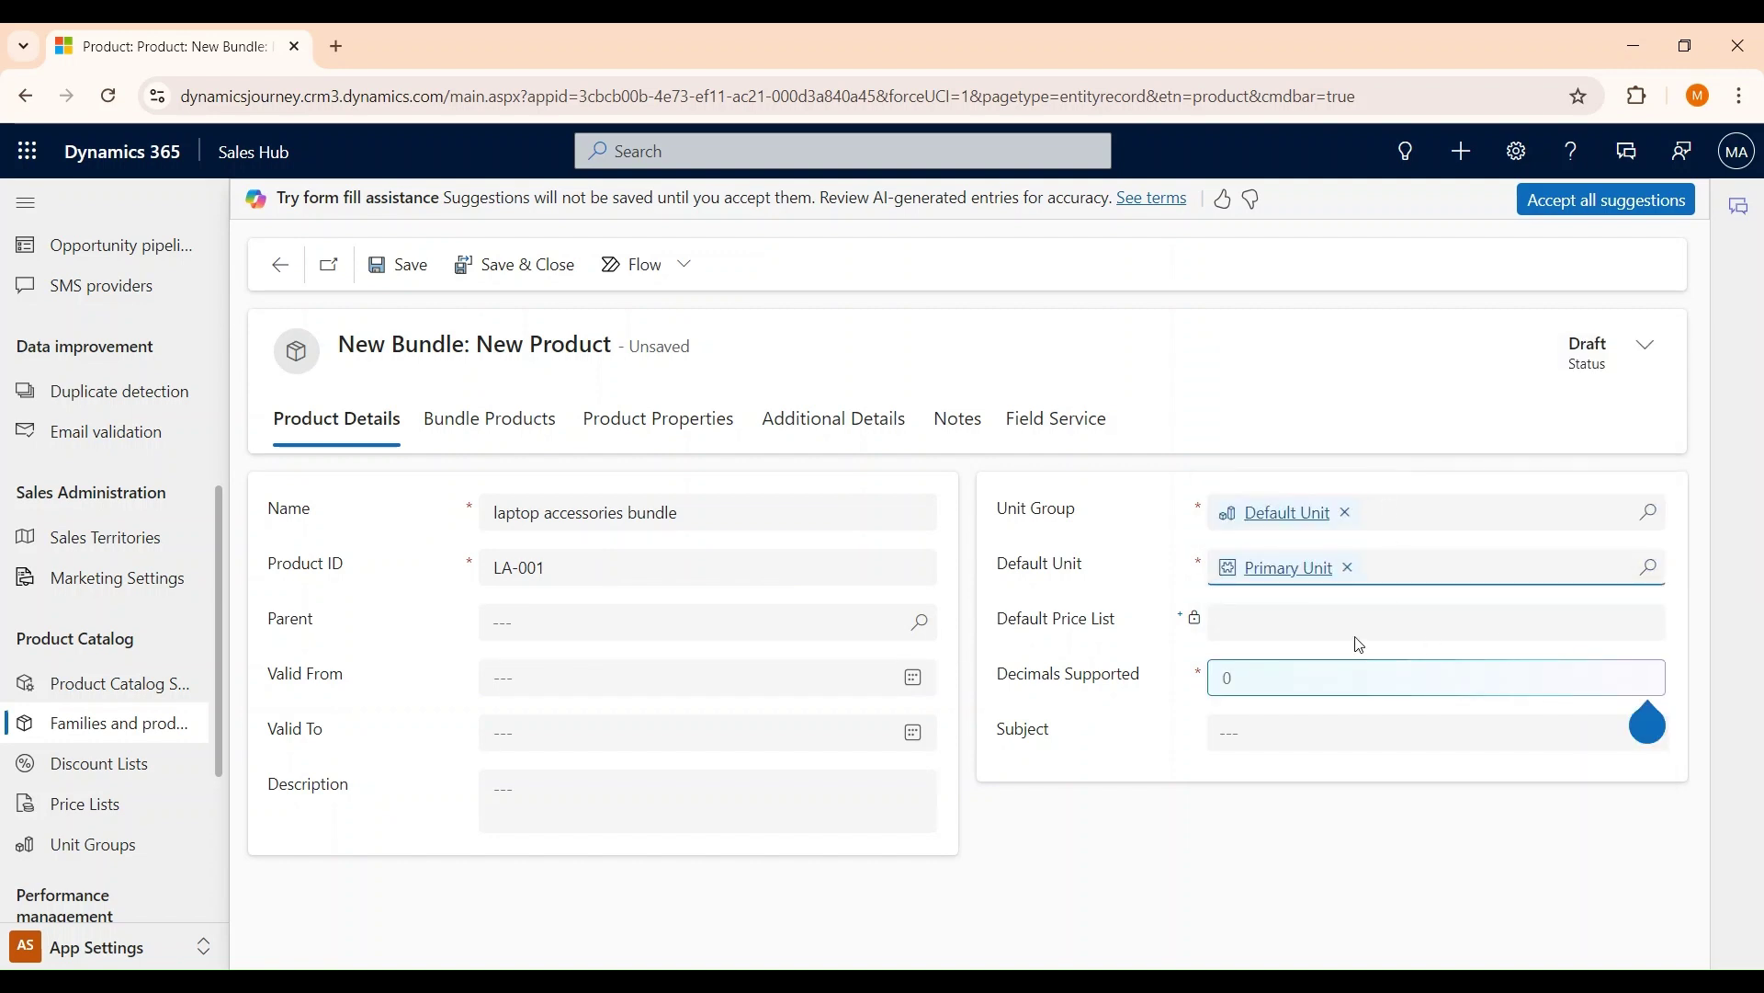
Step: Set Decimals Supported to 2 and save the bundle
left_click(497, 428)
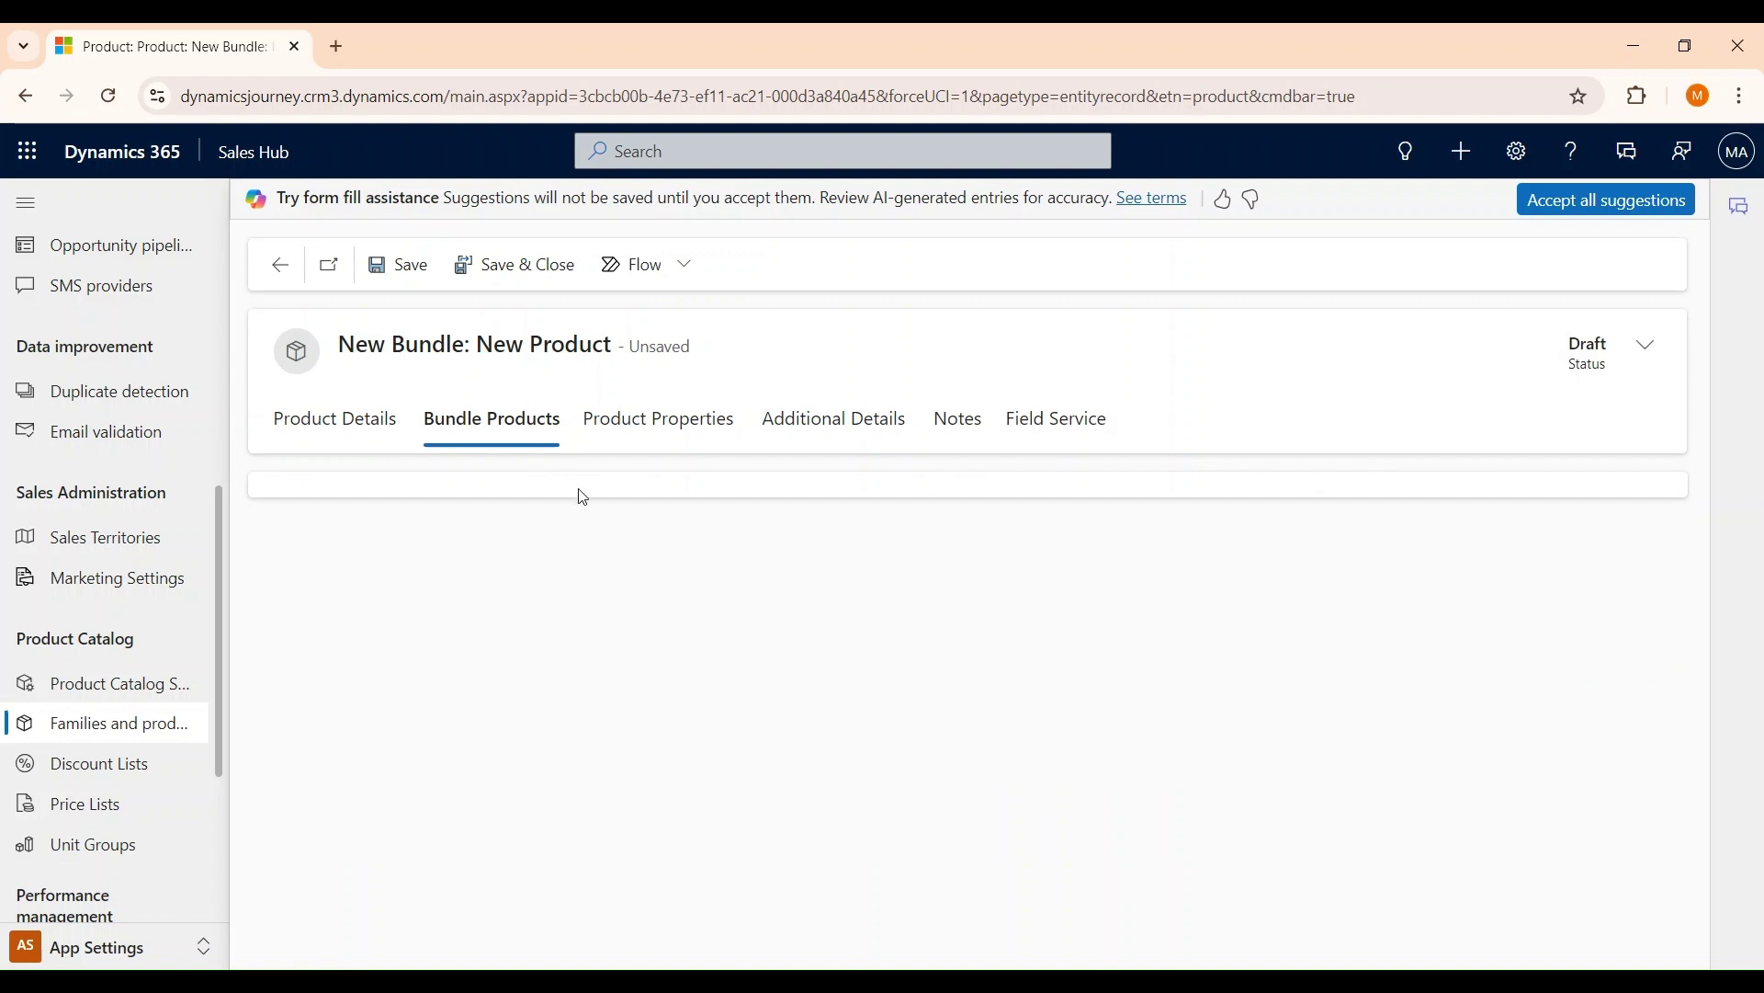
left_click(408, 265)
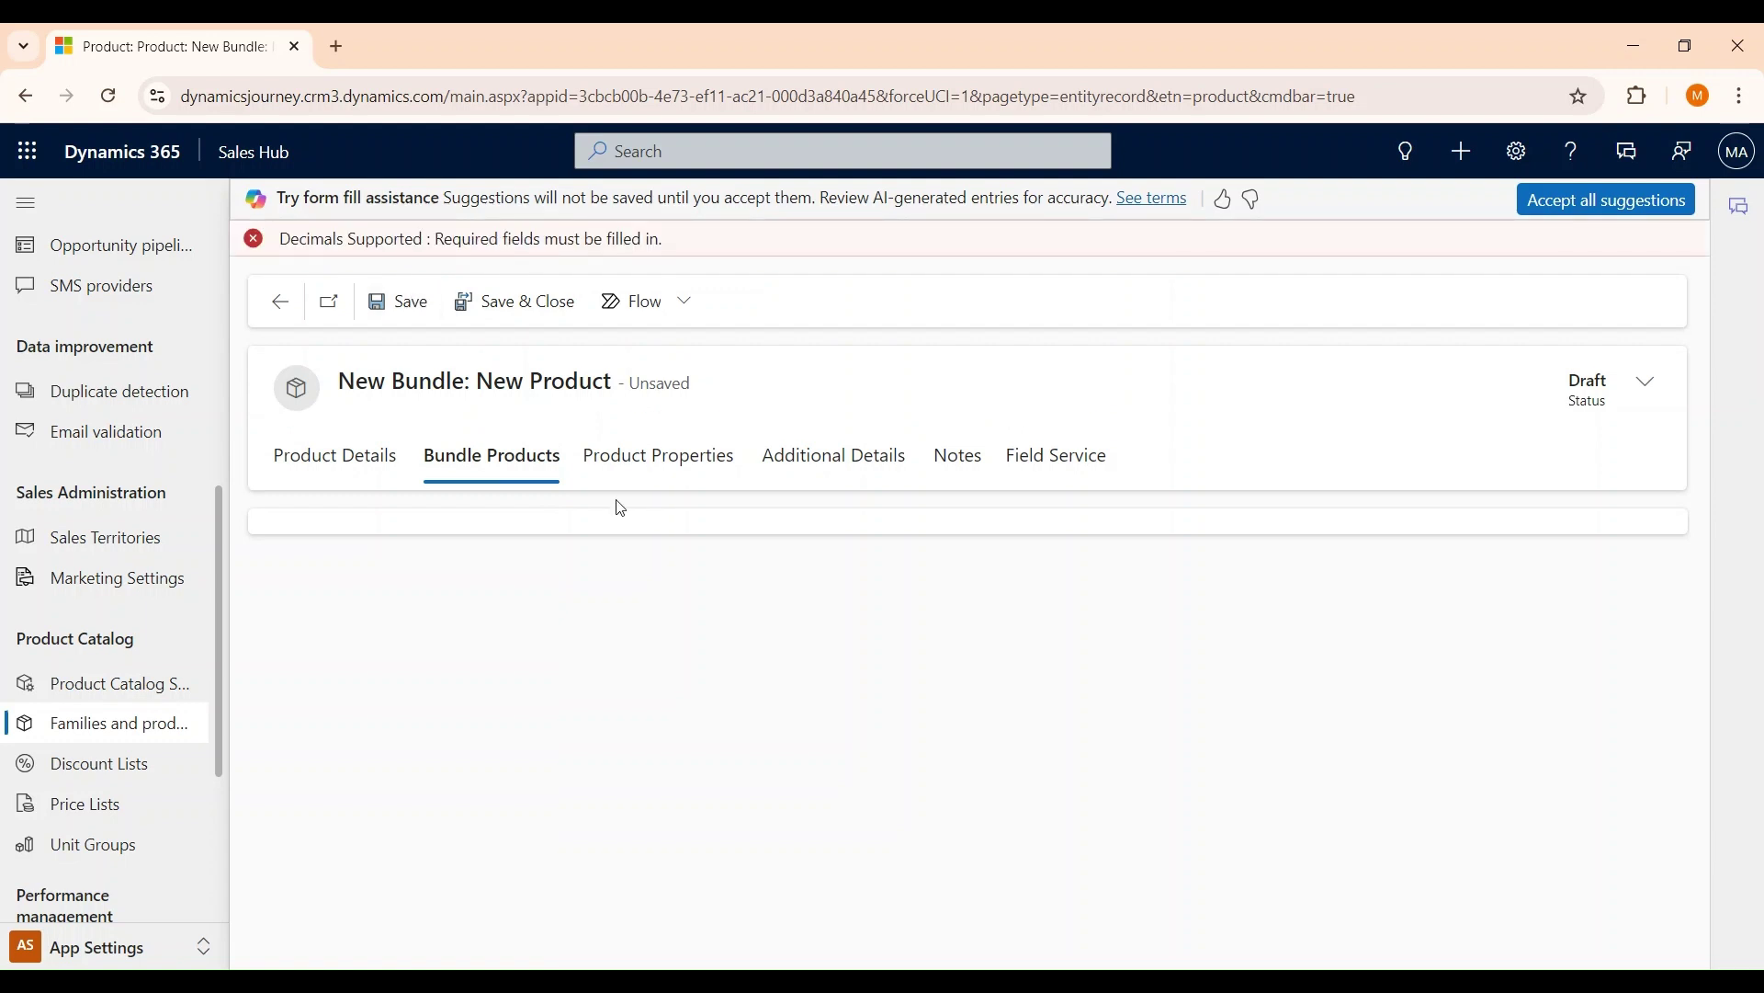
left_click(354, 460)
left_click(1331, 721)
type("0")
double_click(1265, 705)
type("2")
key("Tab")
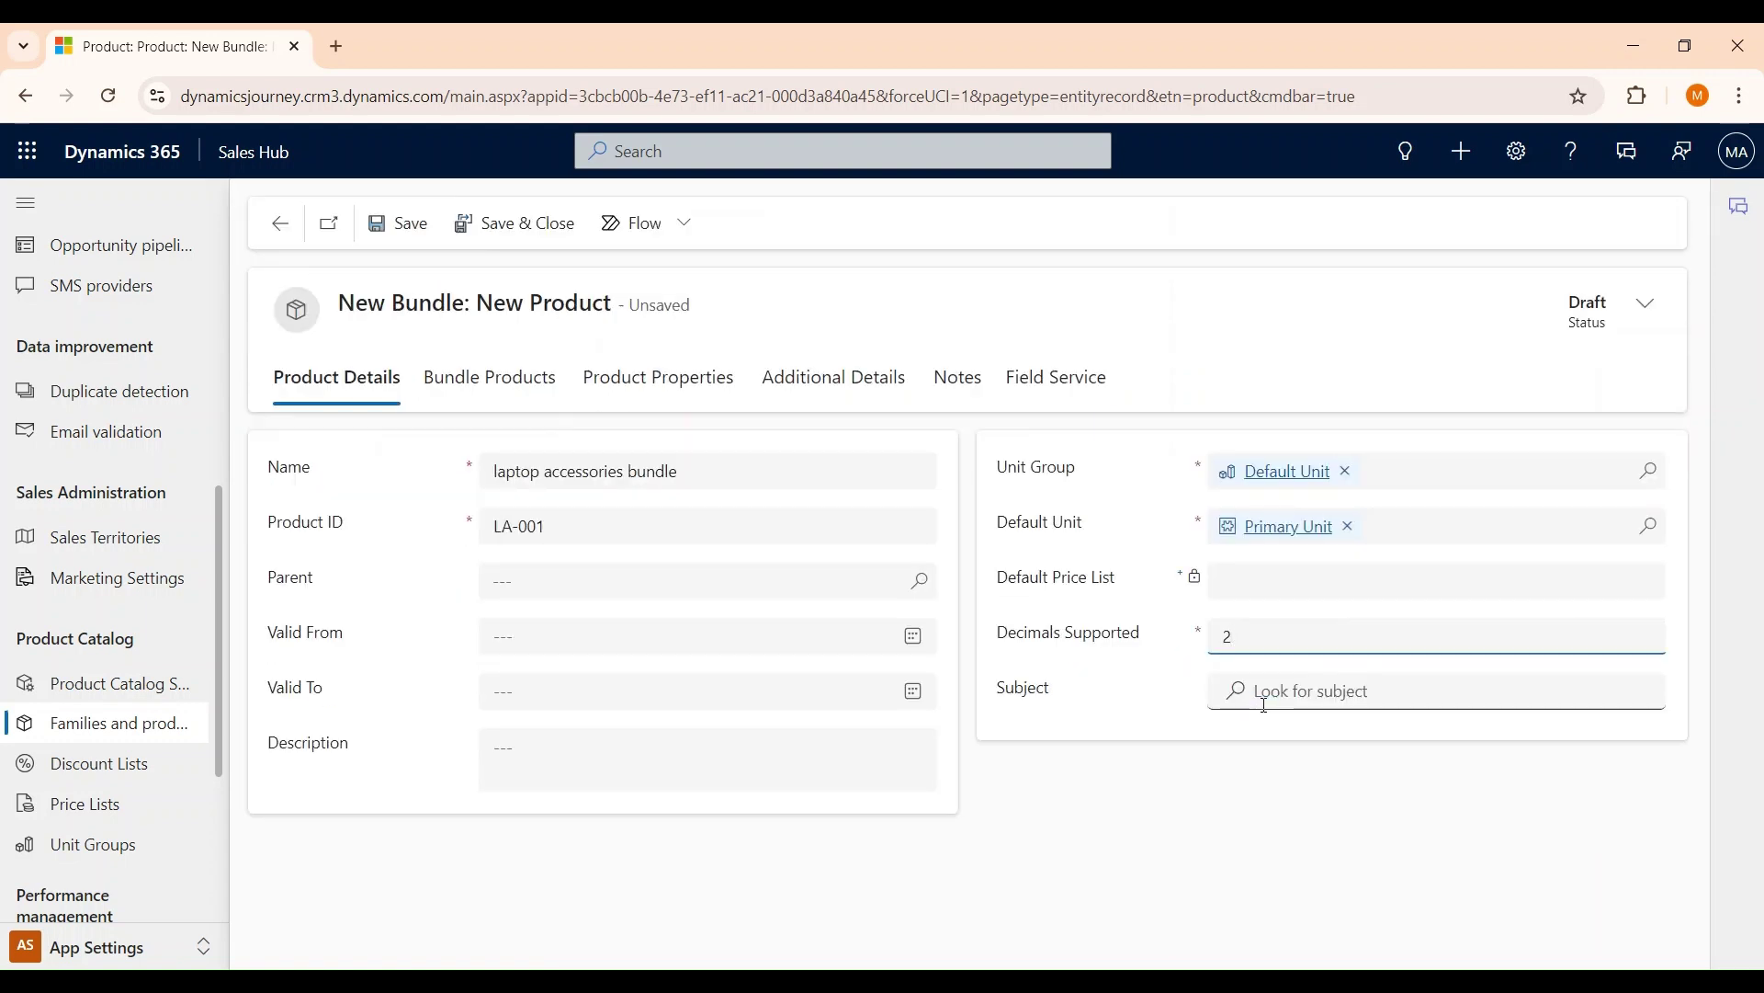
left_click(493, 382)
left_click(408, 235)
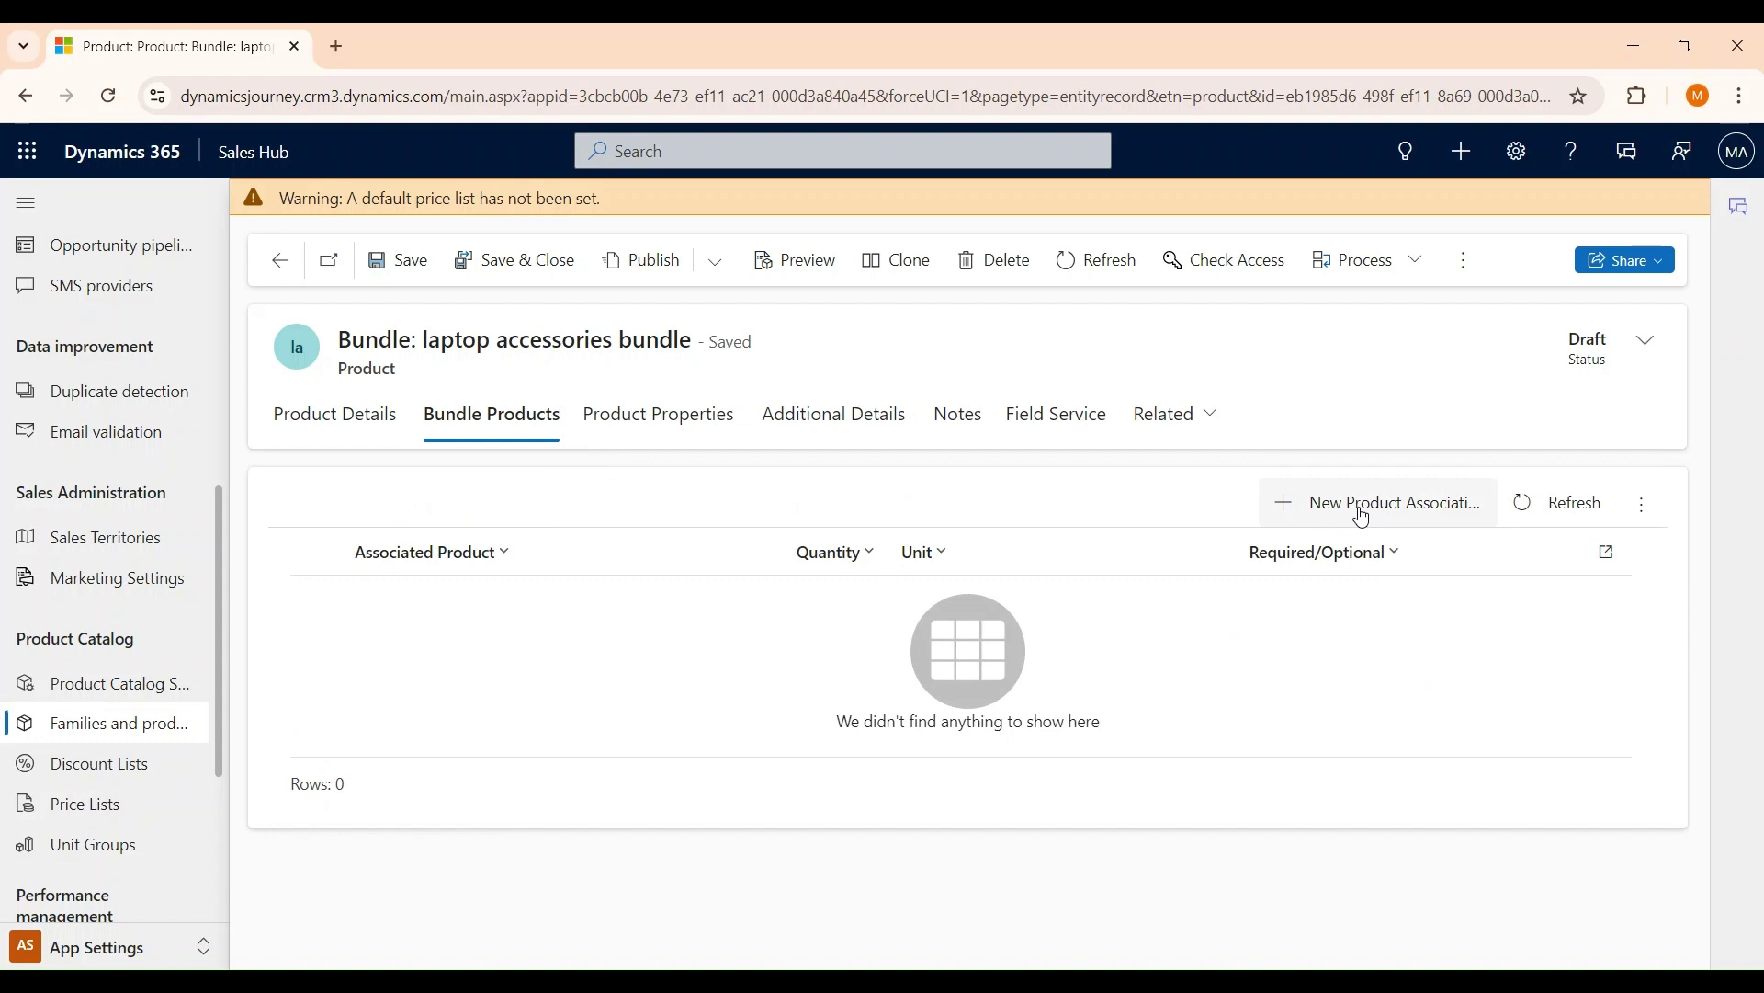
Step: Add Laptop to the bundle with quantity 1 and unit Each
left_click(1363, 510)
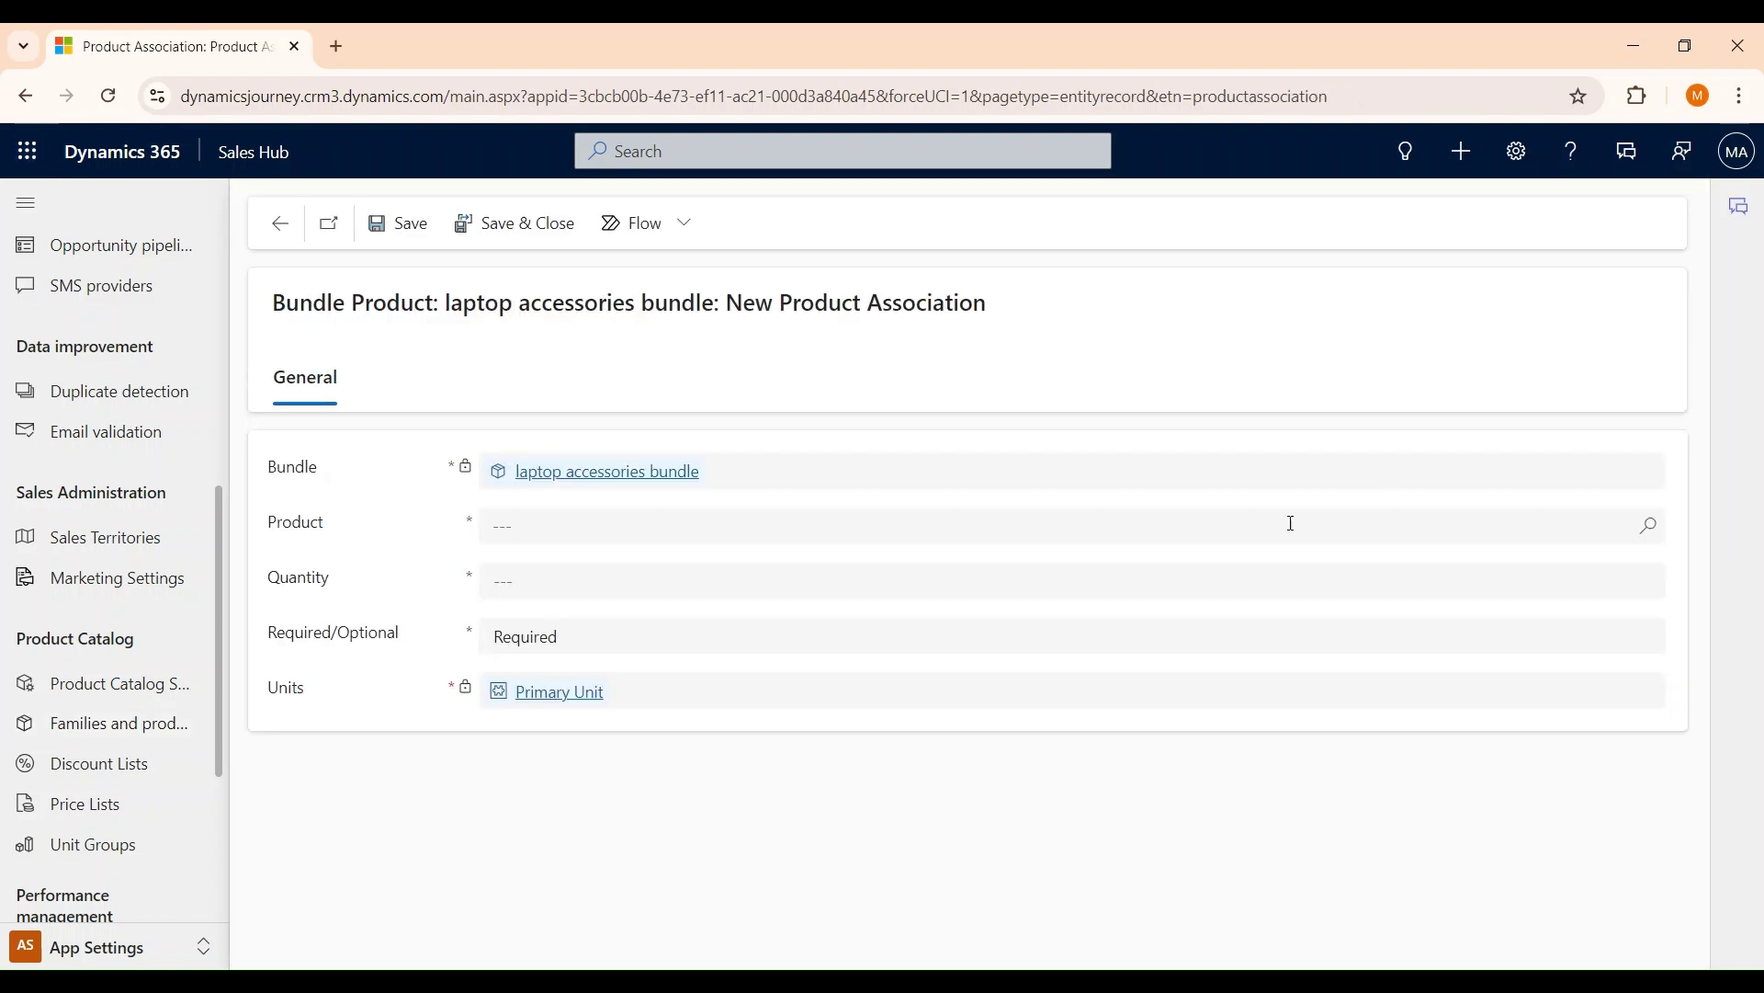
left_click(598, 538)
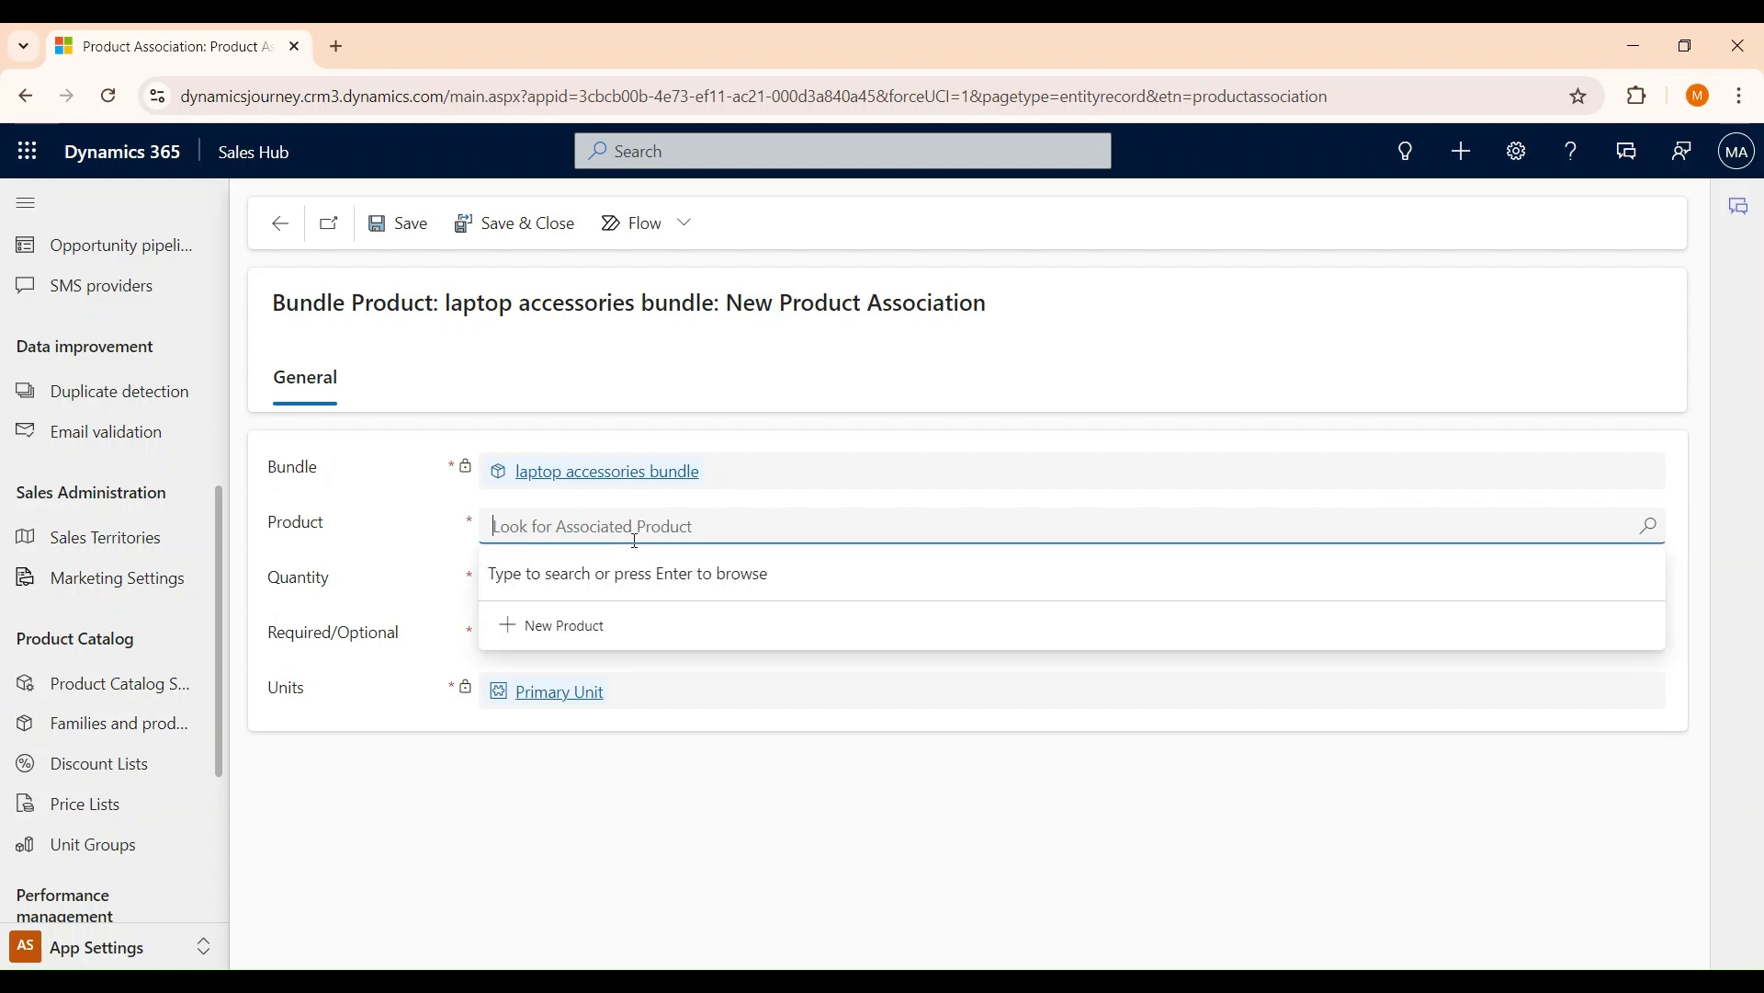
type("lap")
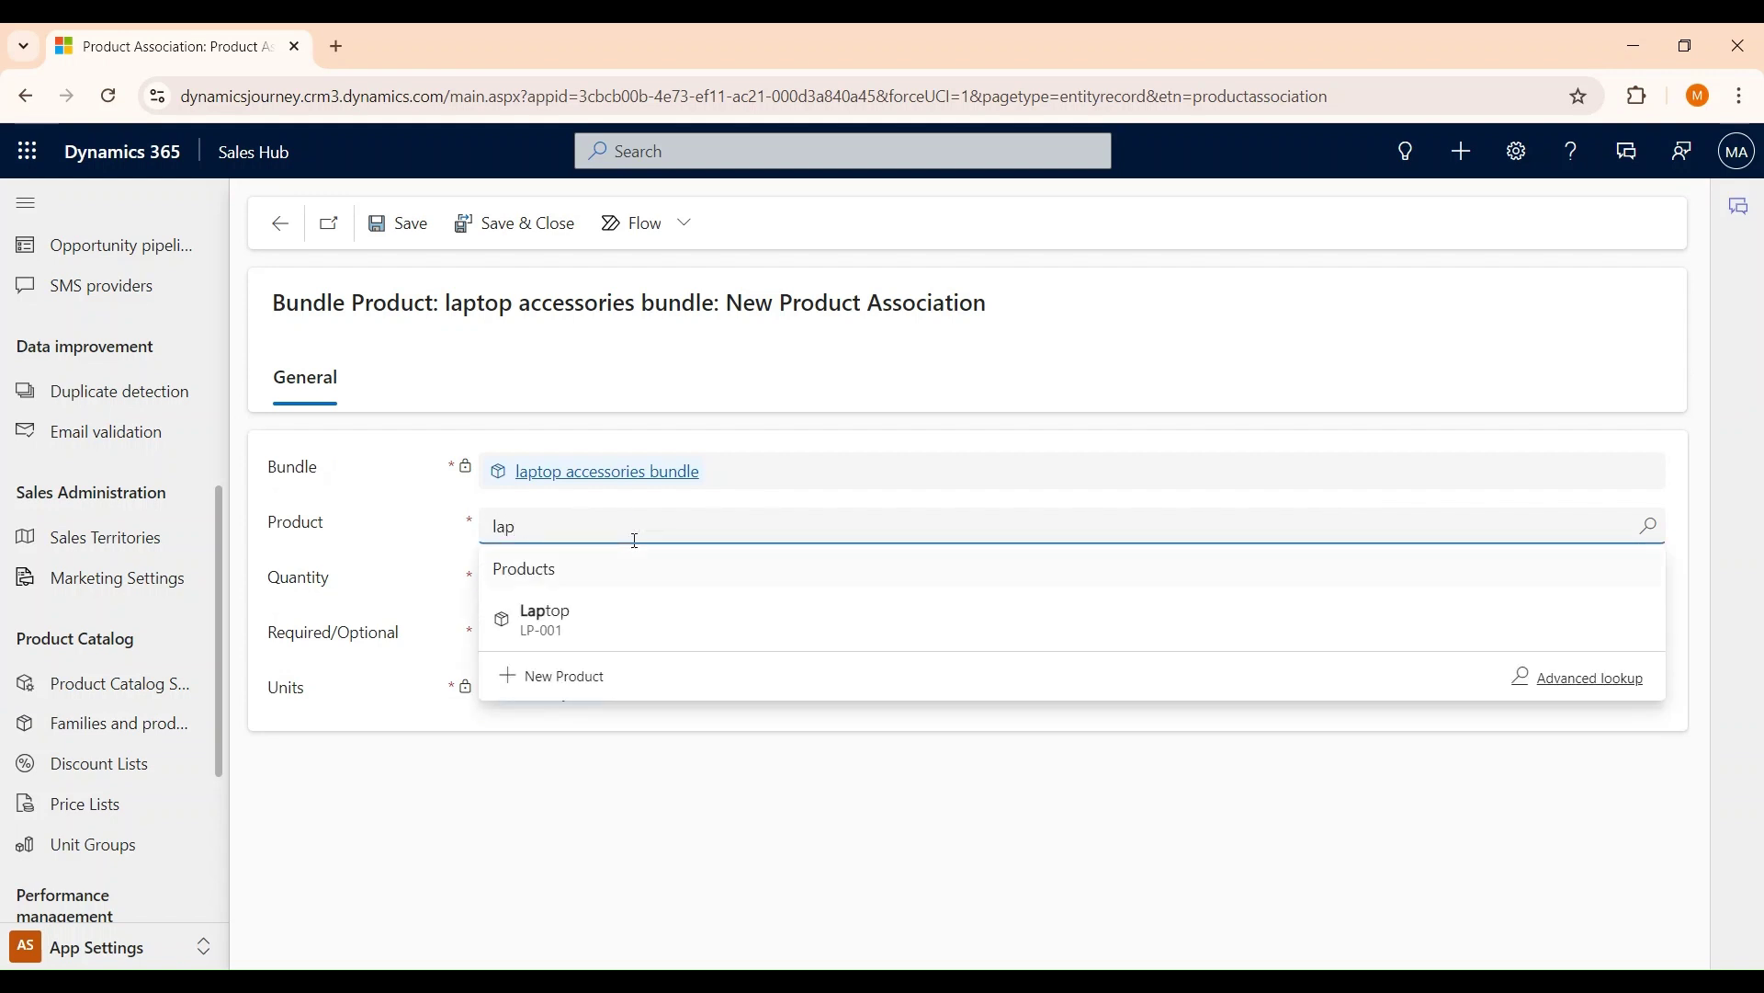
left_click(601, 618)
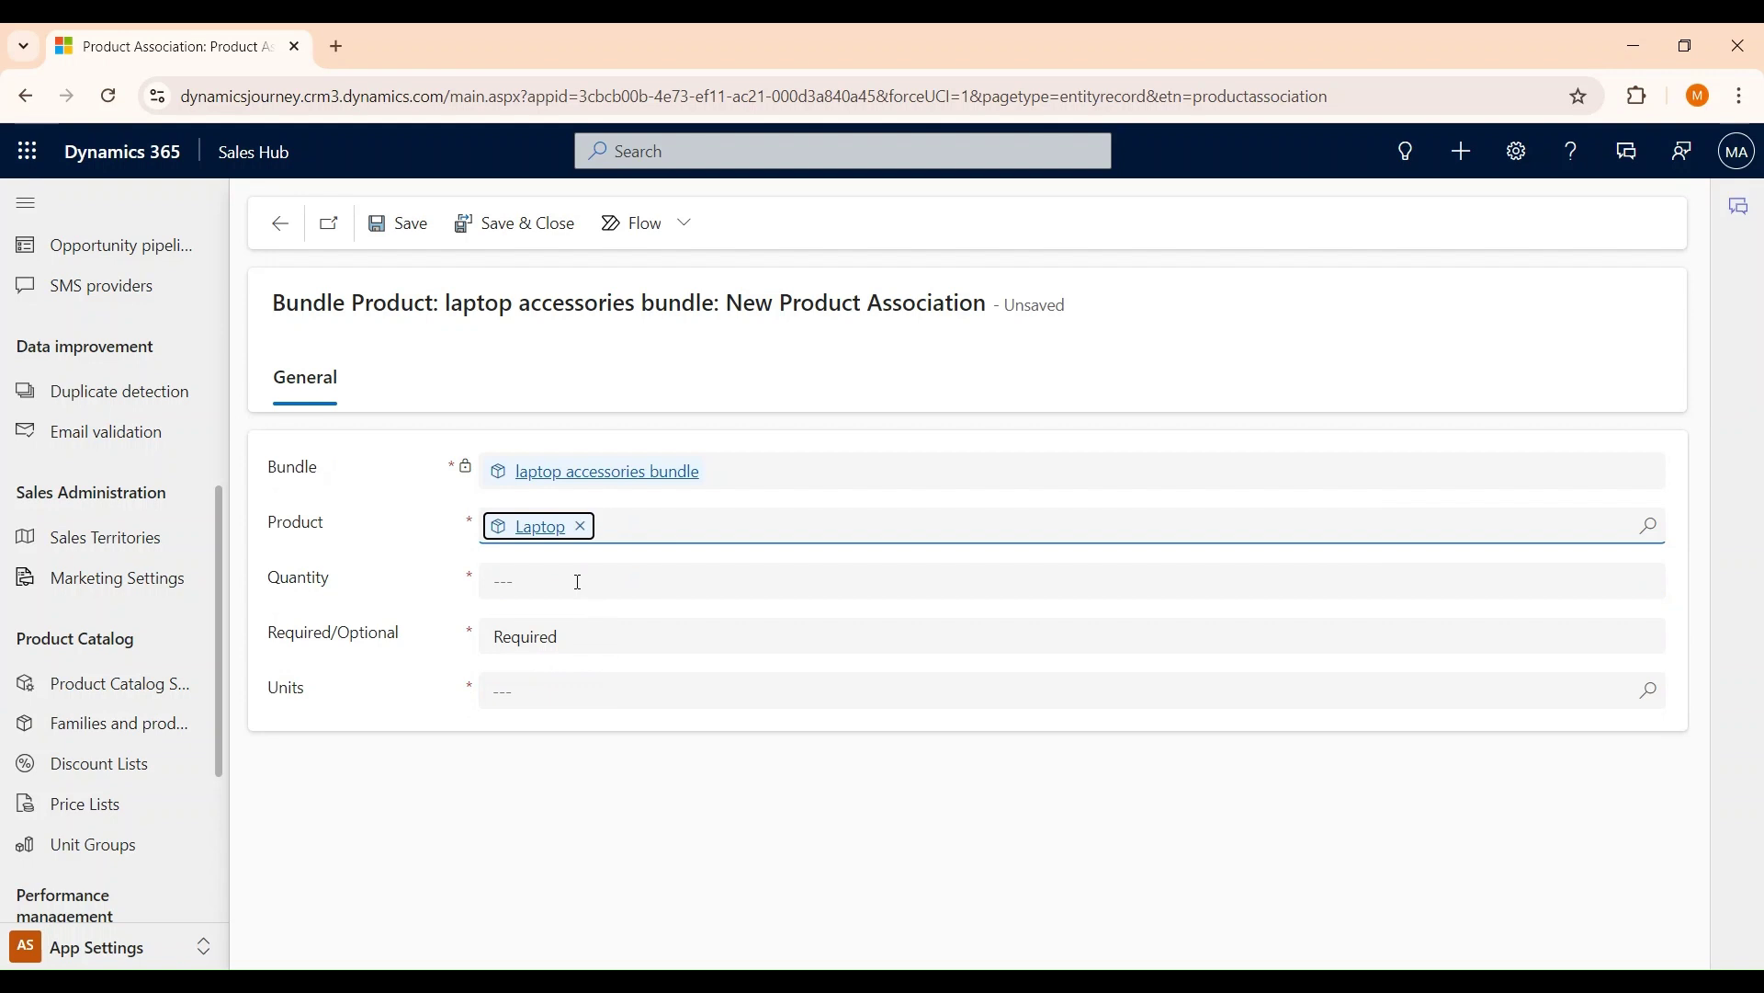
left_click(579, 583)
type("1")
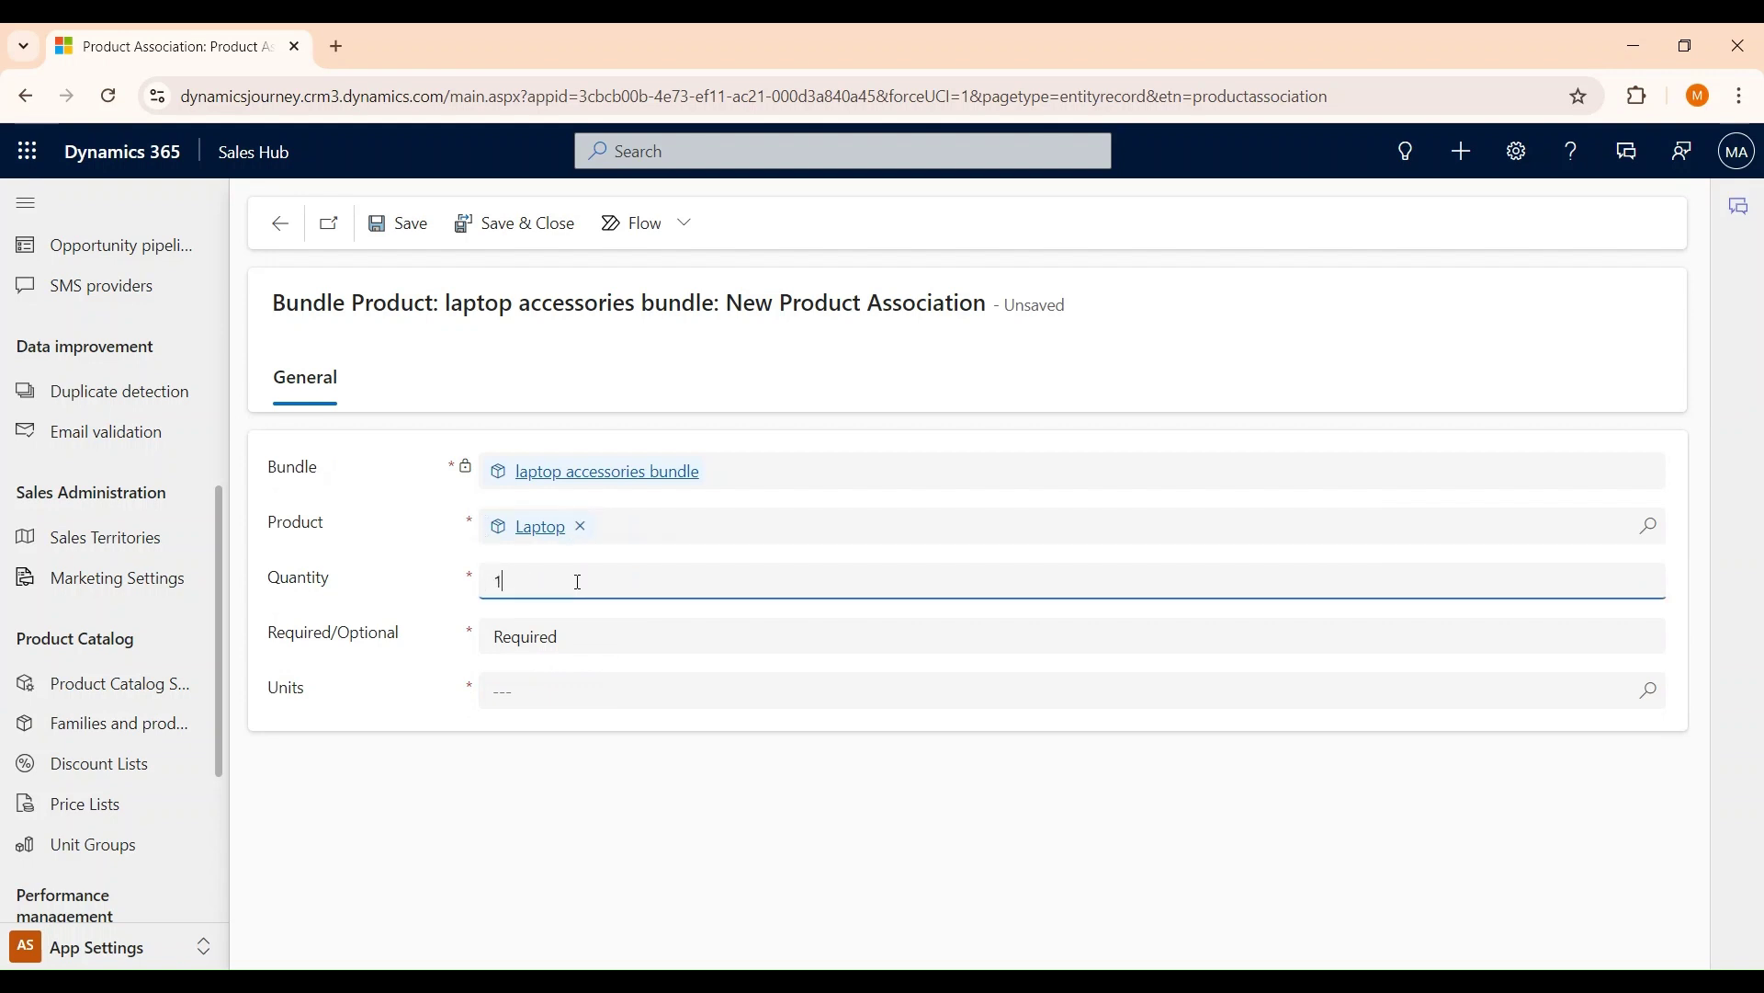
left_click(529, 694)
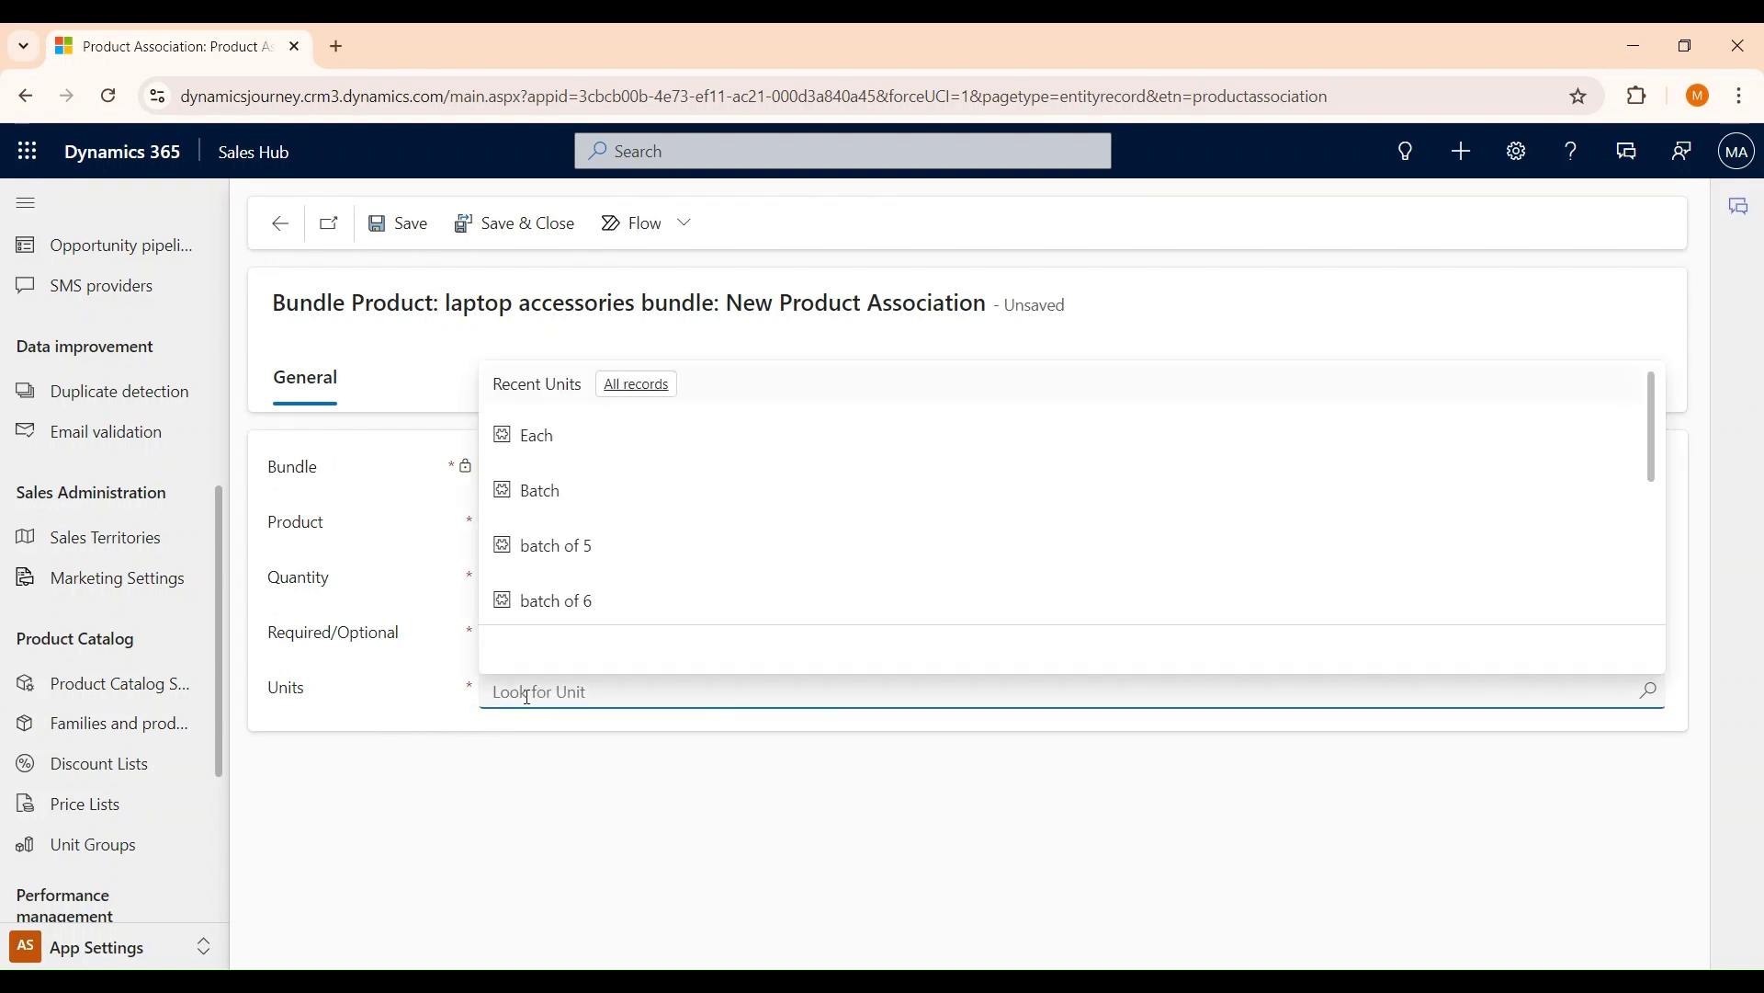
left_click(571, 438)
Step: Save the Laptop entry and publish the bundle
left_click(529, 227)
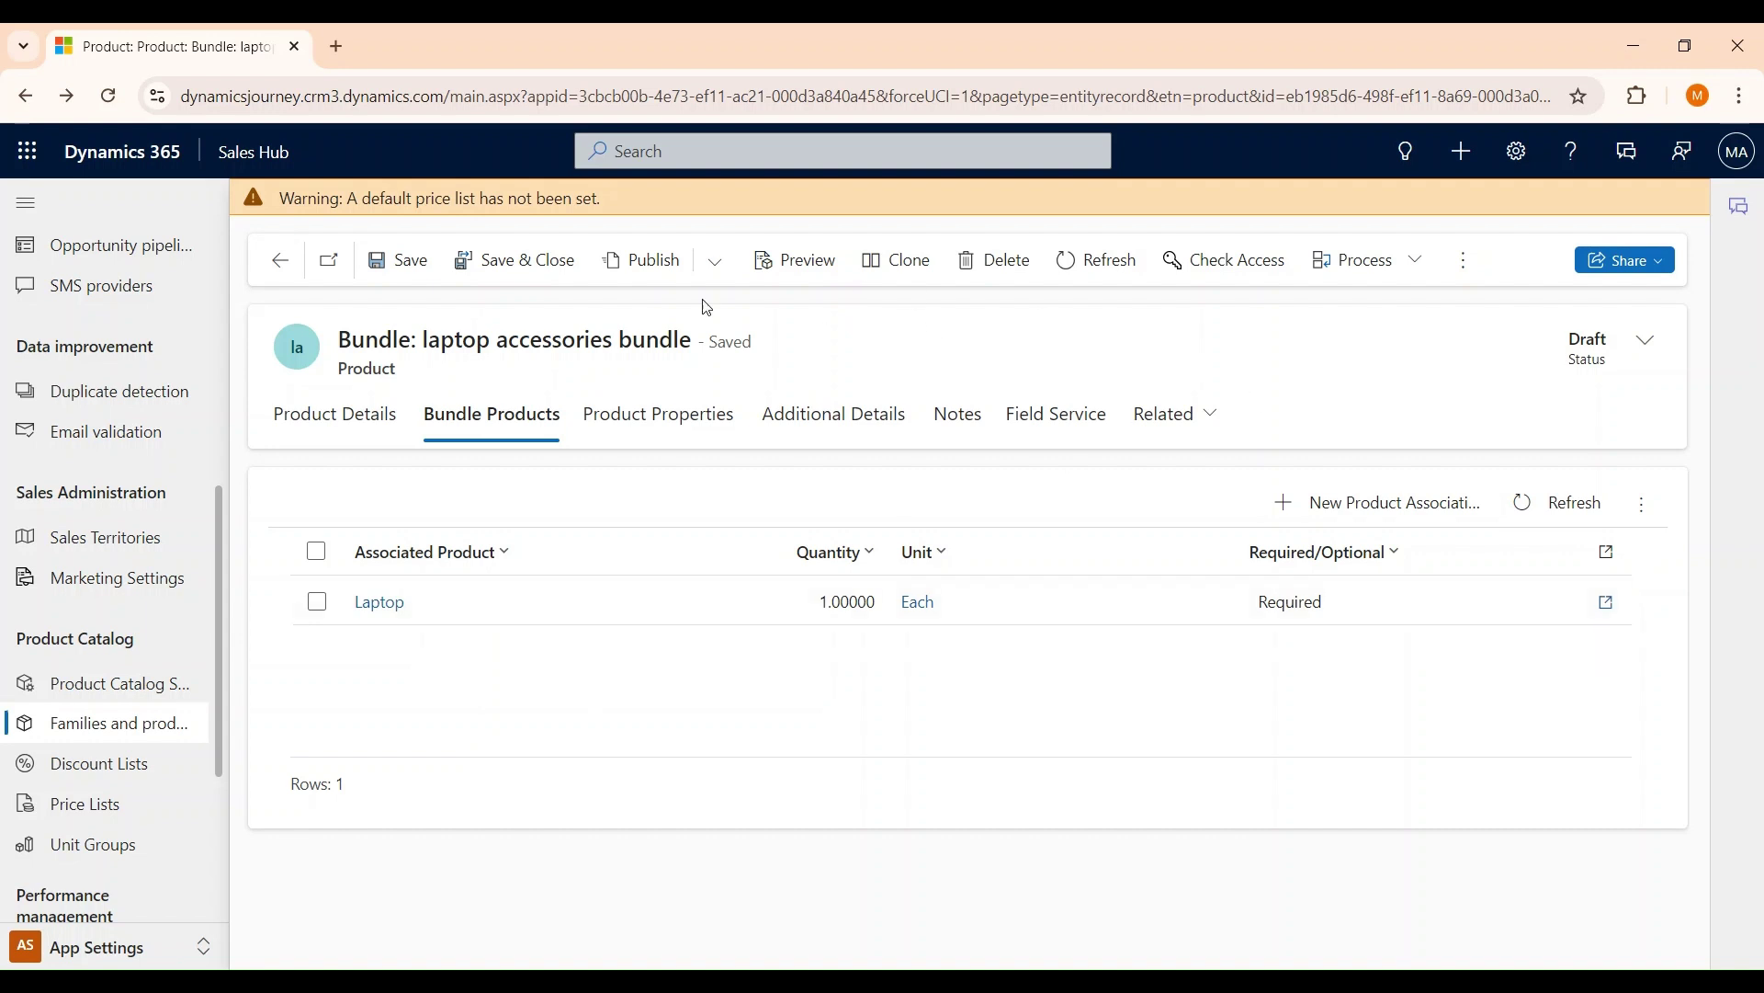
left_click(649, 265)
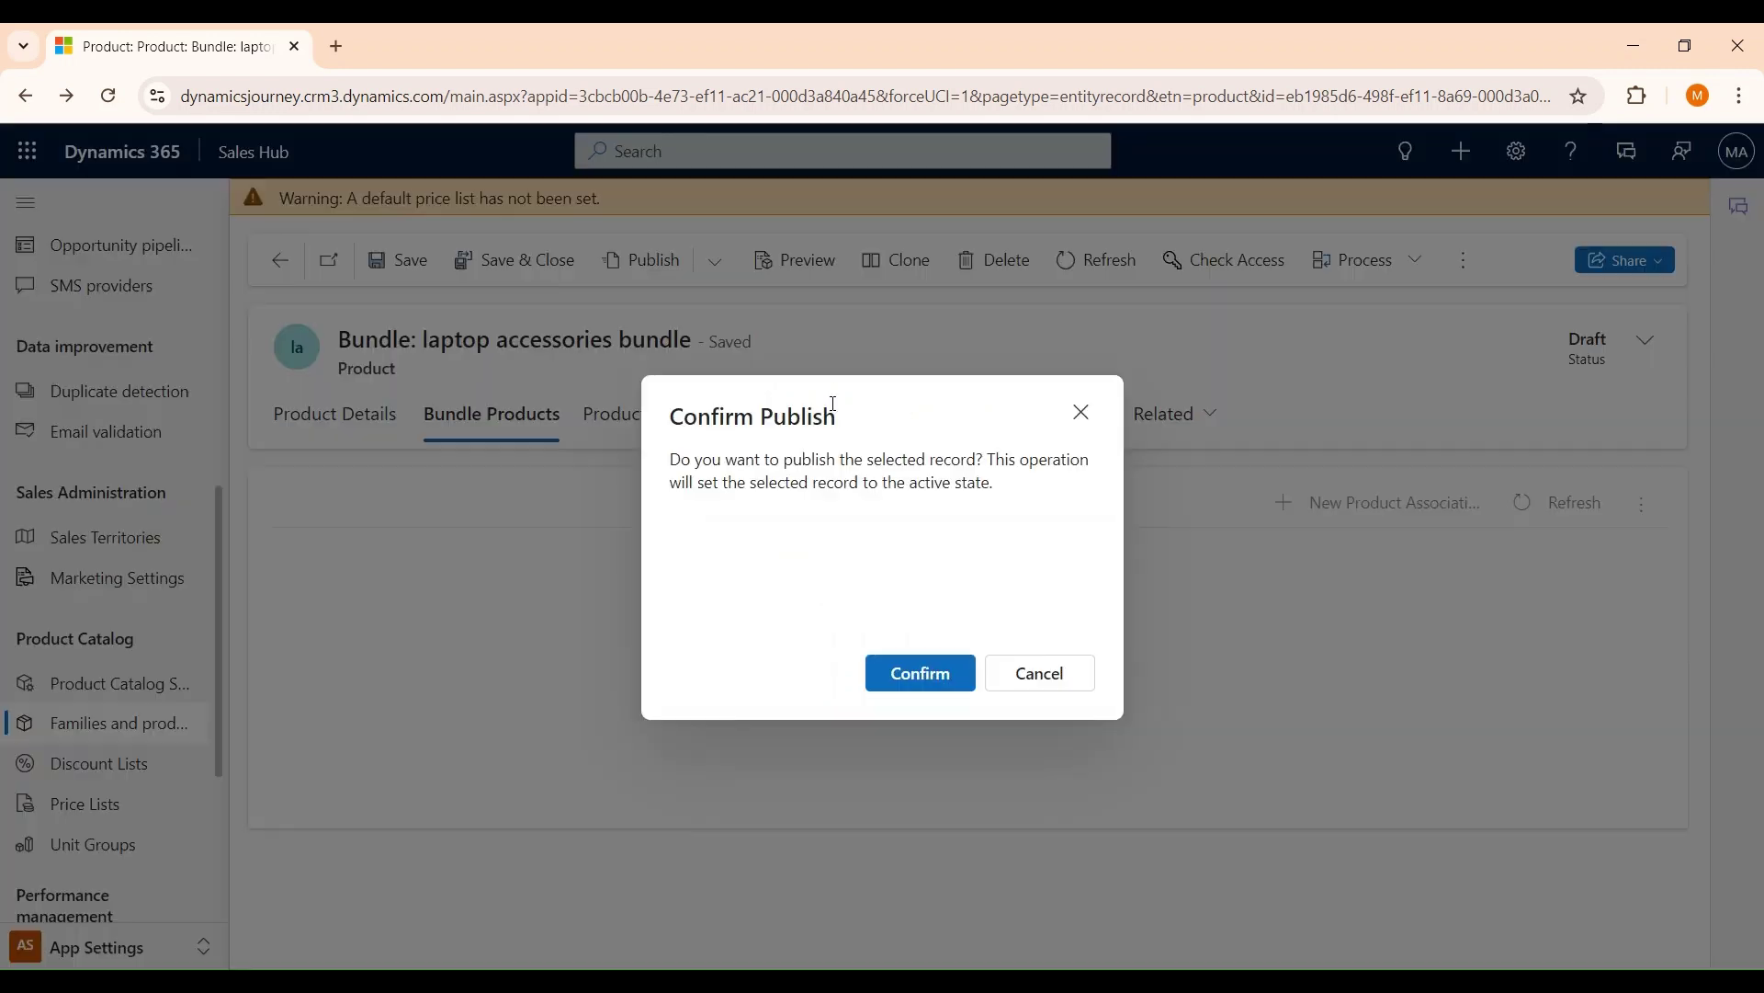
left_click(952, 682)
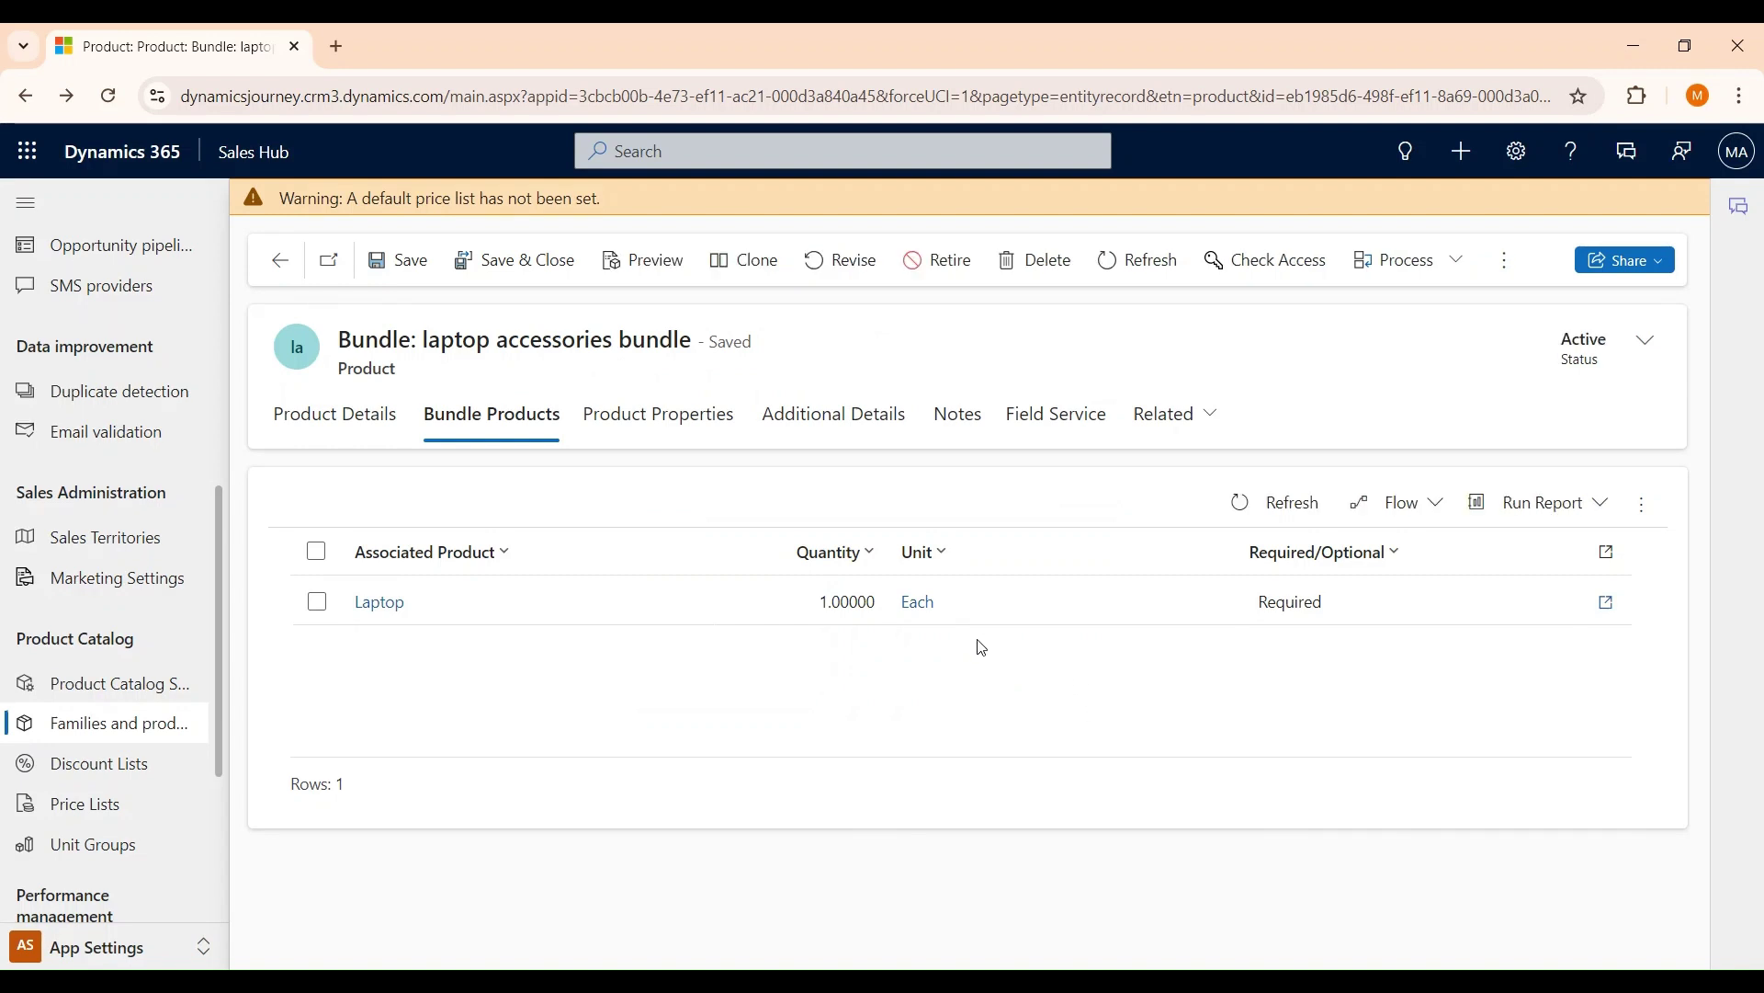
Step: Create a new price list named 'Laptop accessories' under Price Lists and save it
left_click(103, 817)
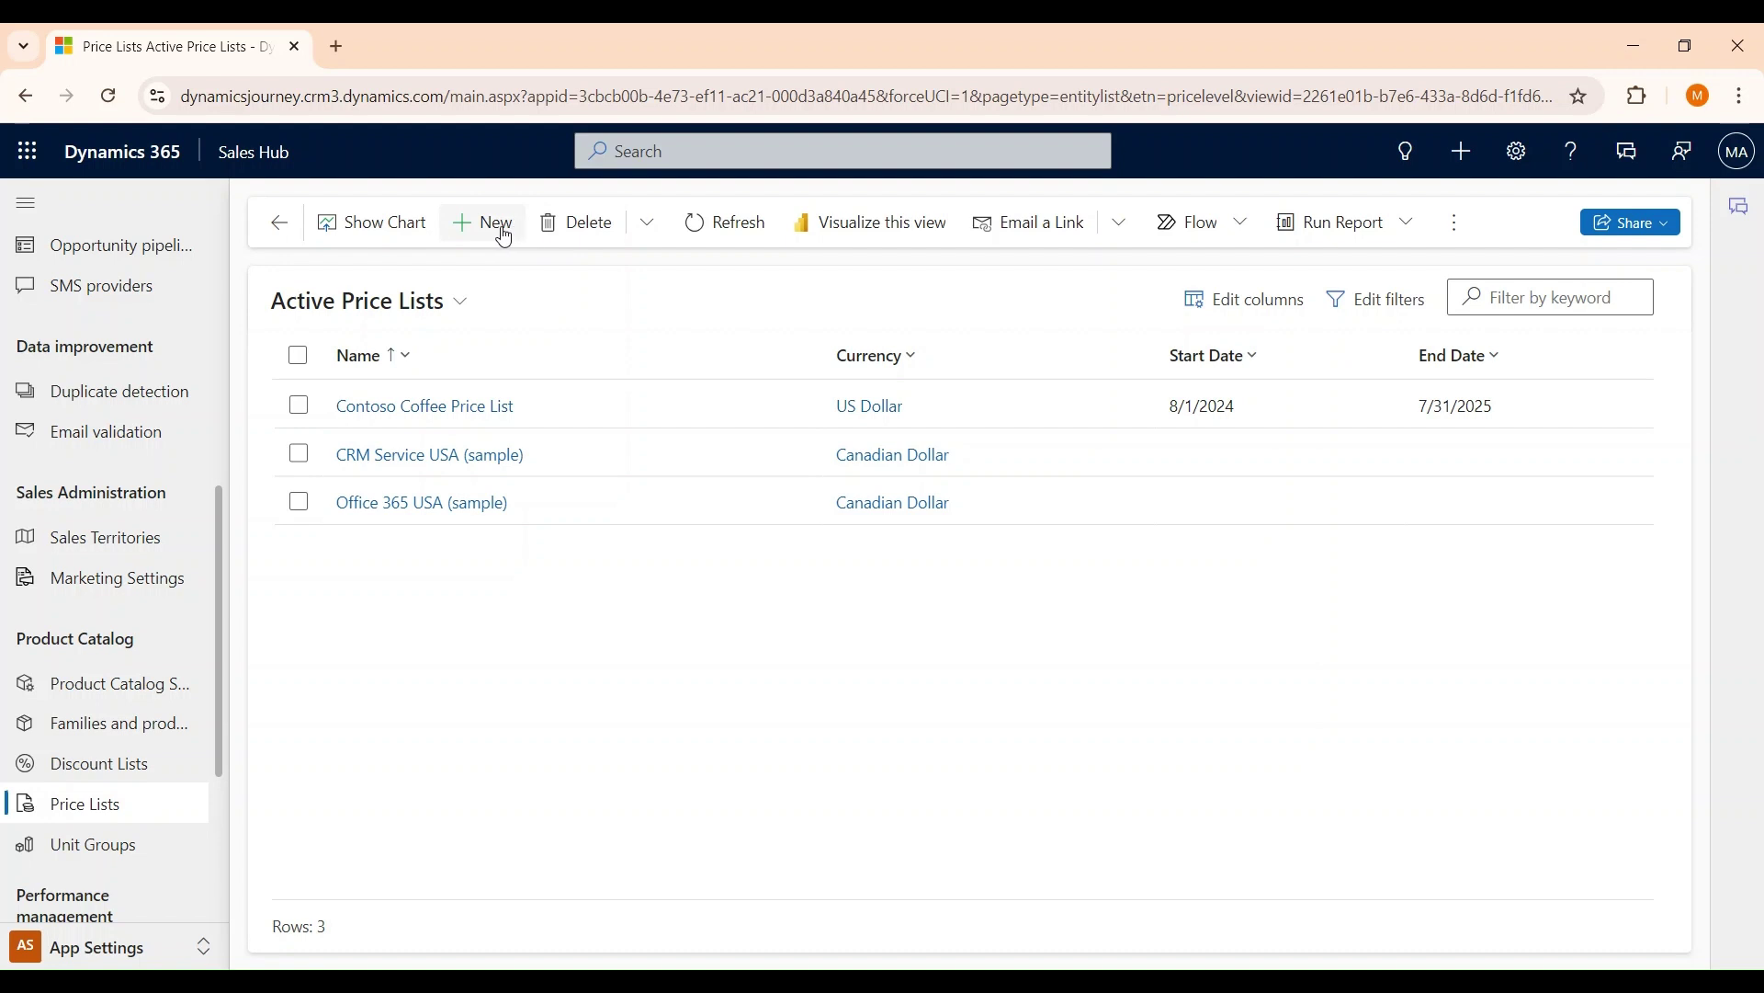
left_click(505, 238)
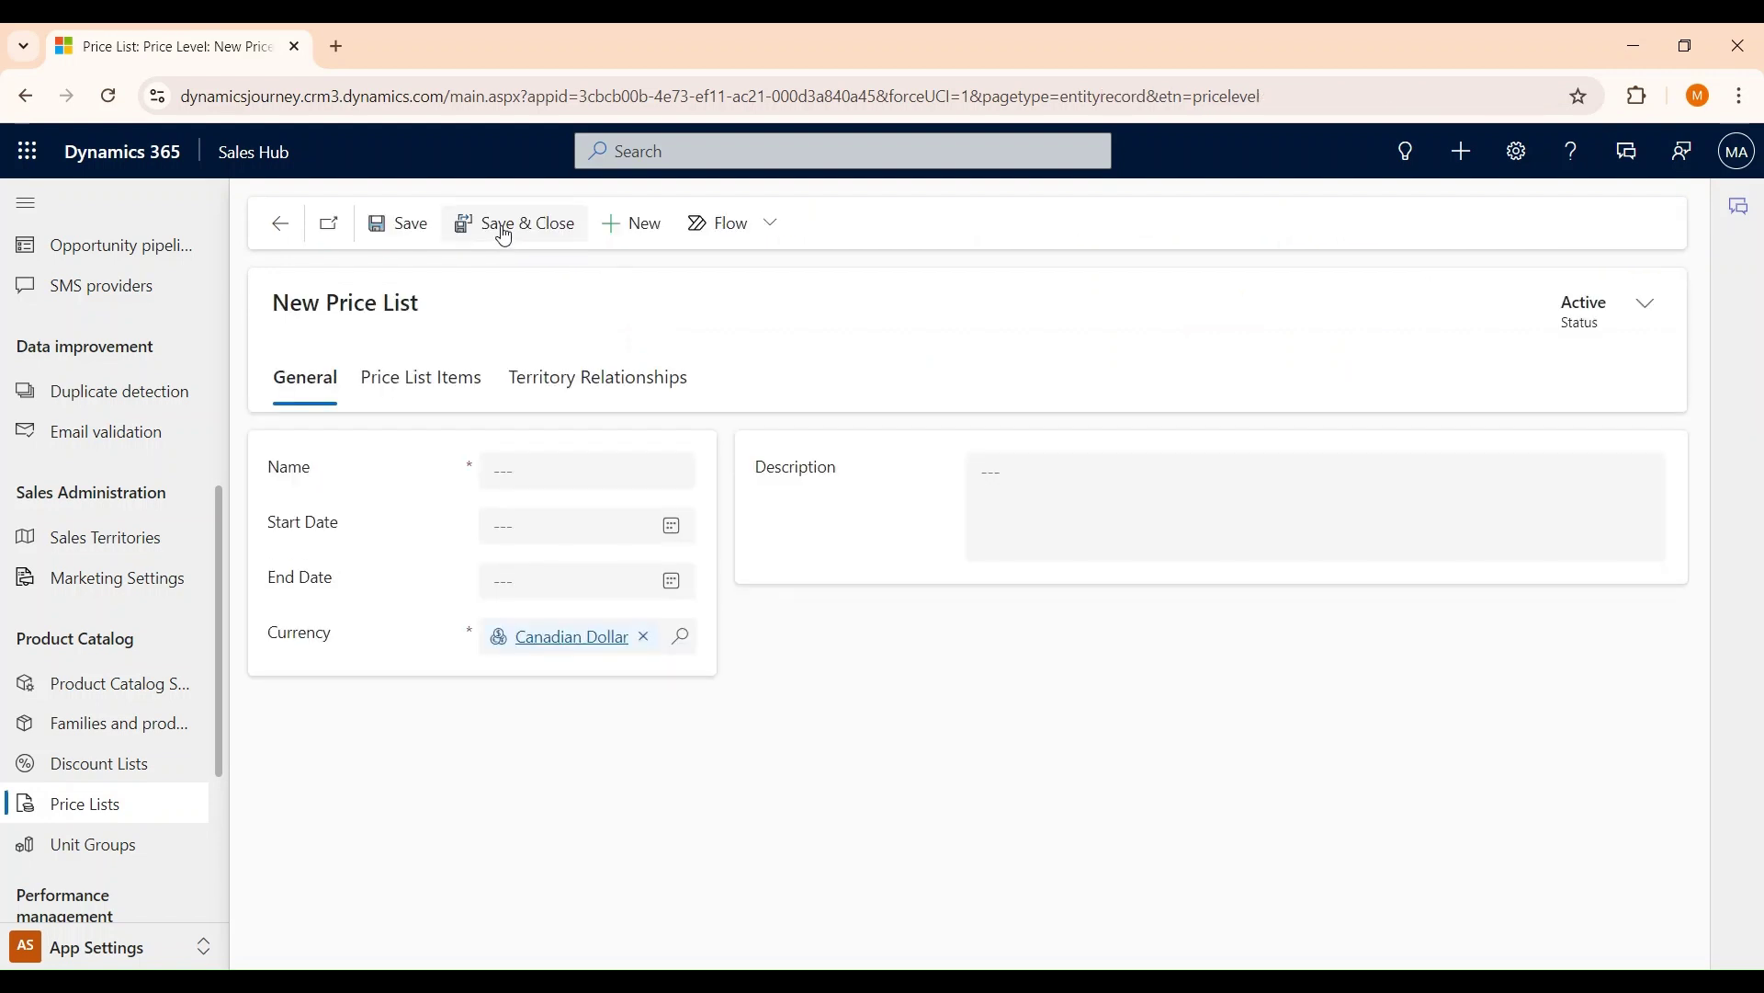
left_click(517, 471)
type("La")
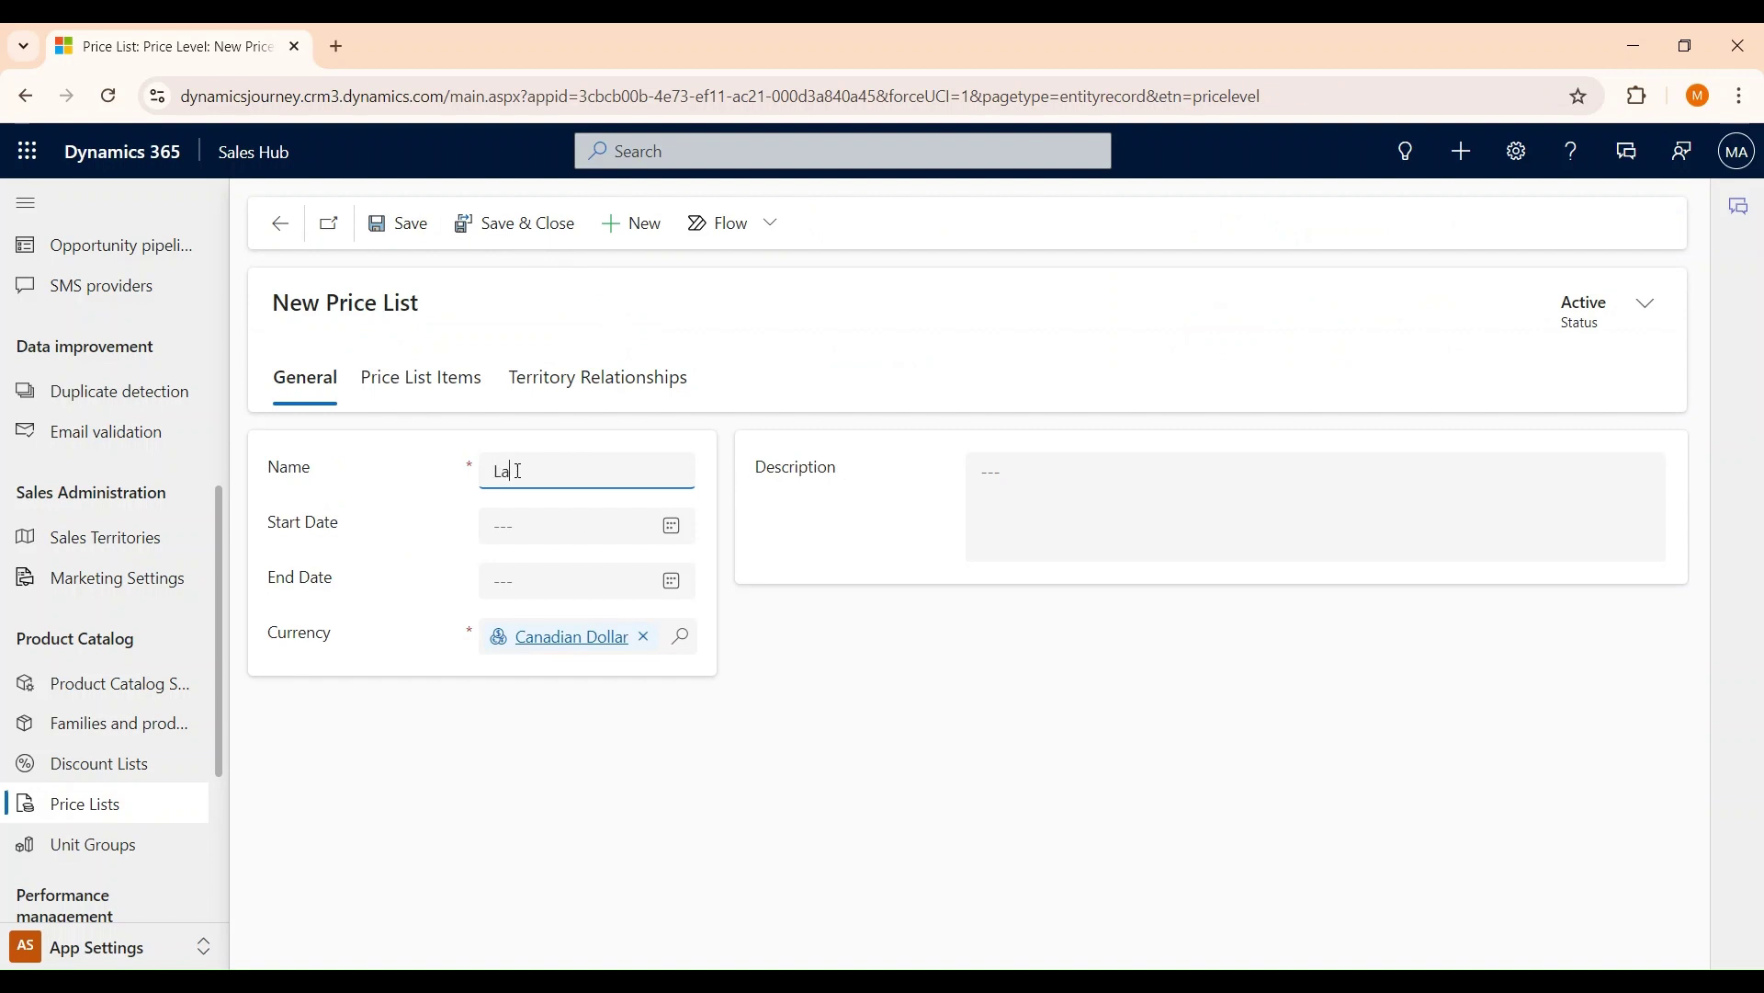
type("ptop accessories")
left_click(445, 381)
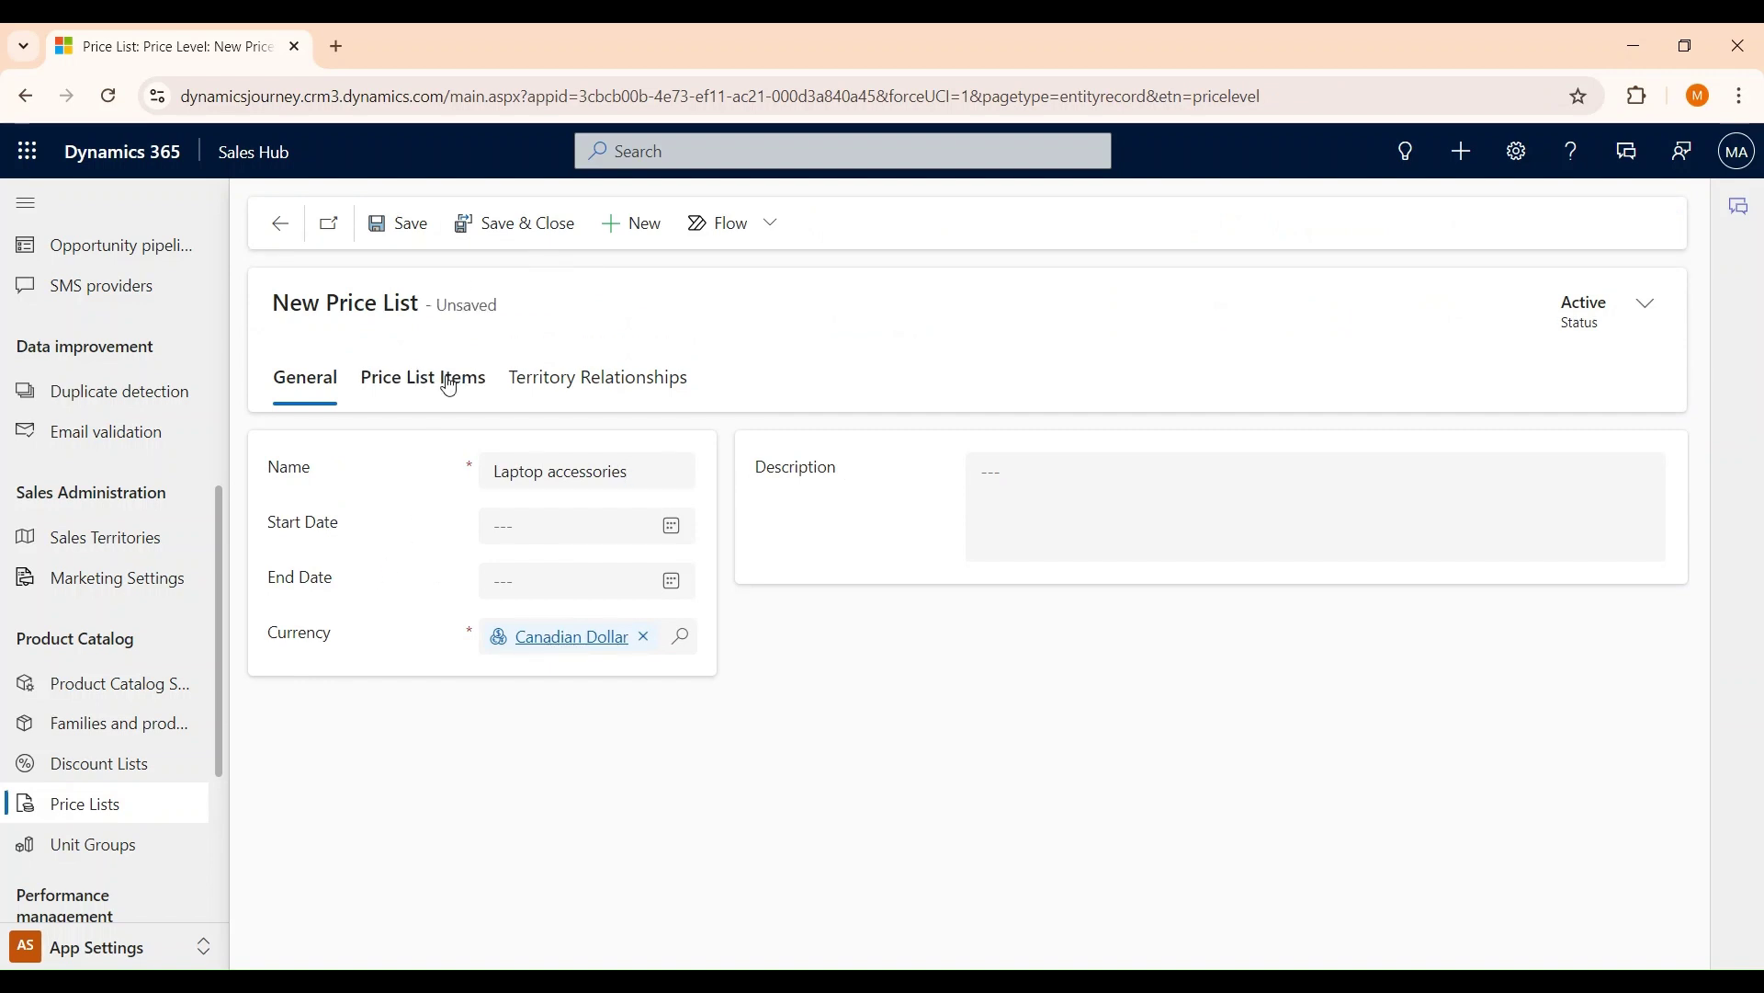
left_click(422, 239)
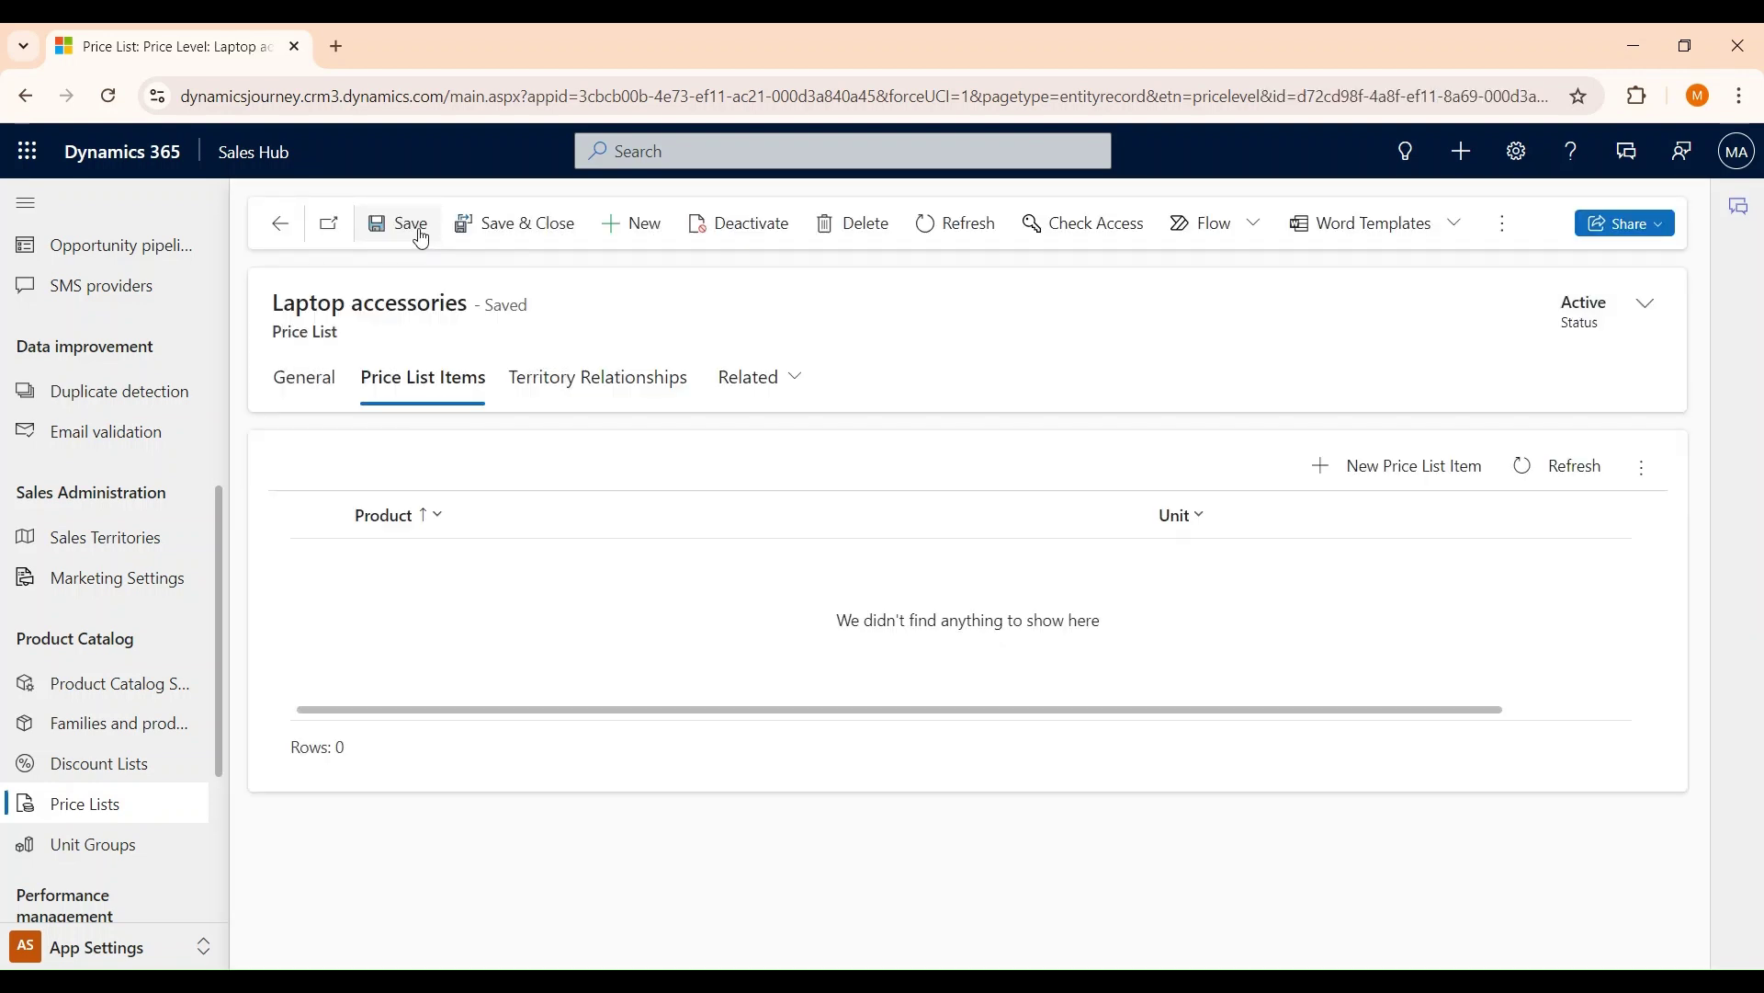
Step: Start a new price list item for the Laptop product
left_click(1378, 477)
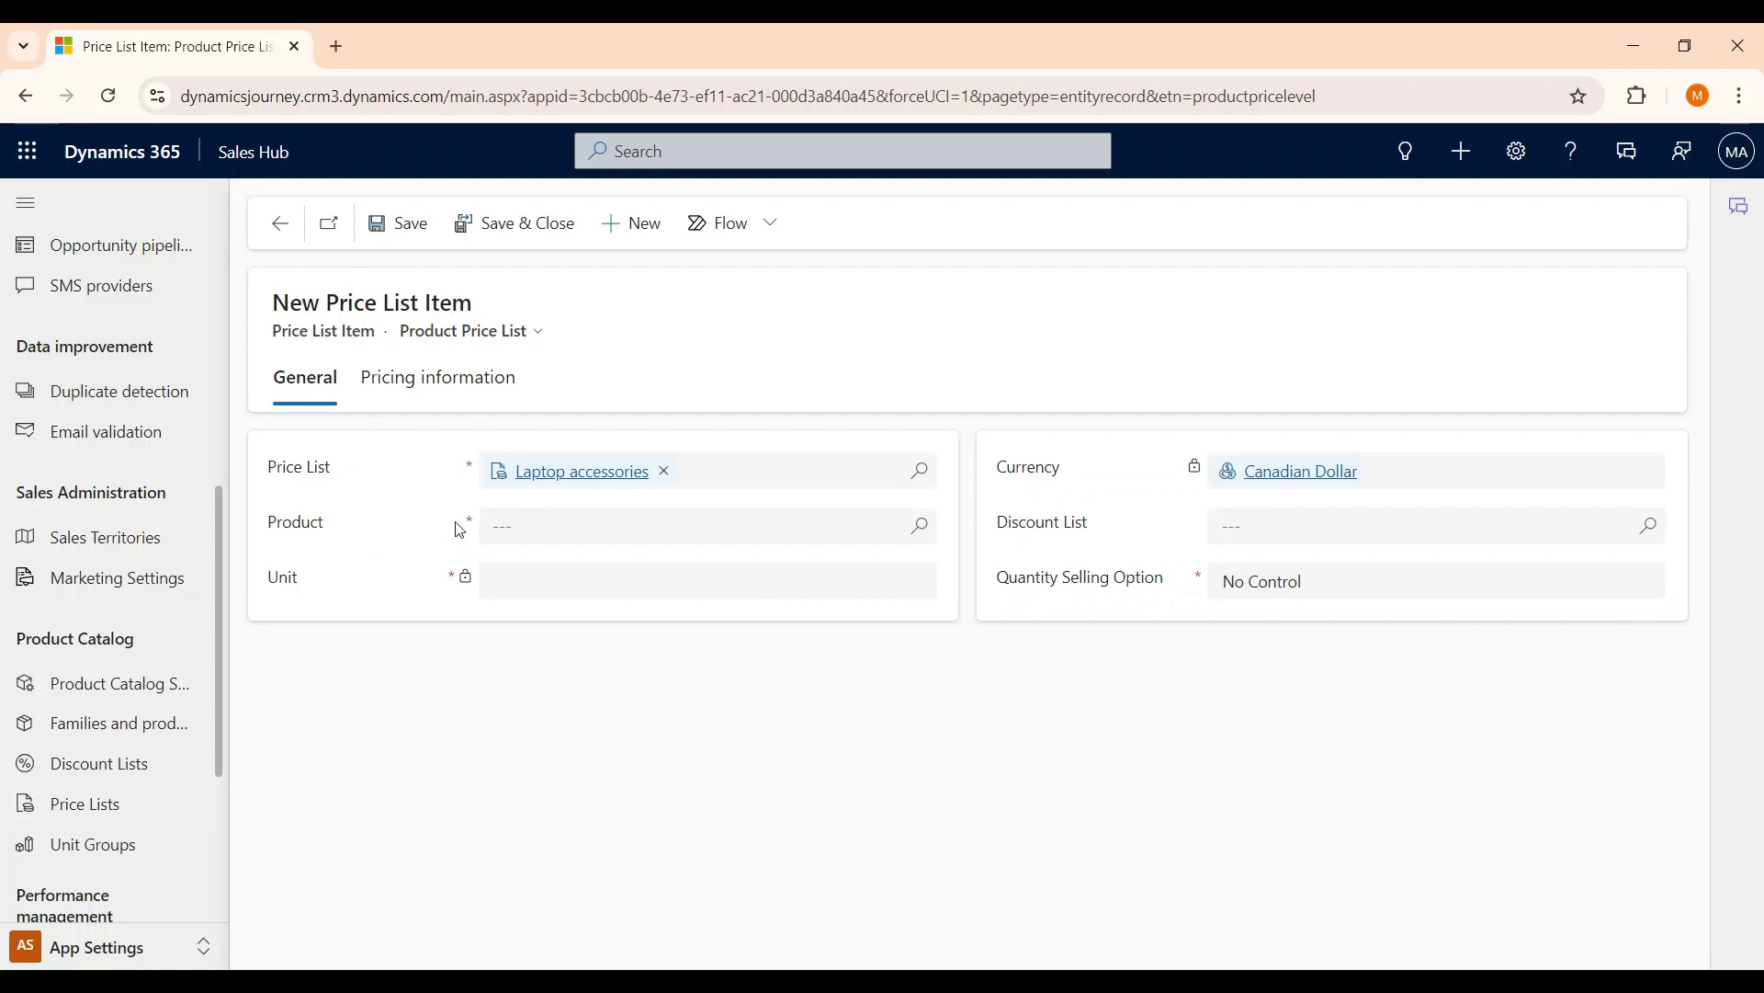
left_click(843, 523)
type("lap")
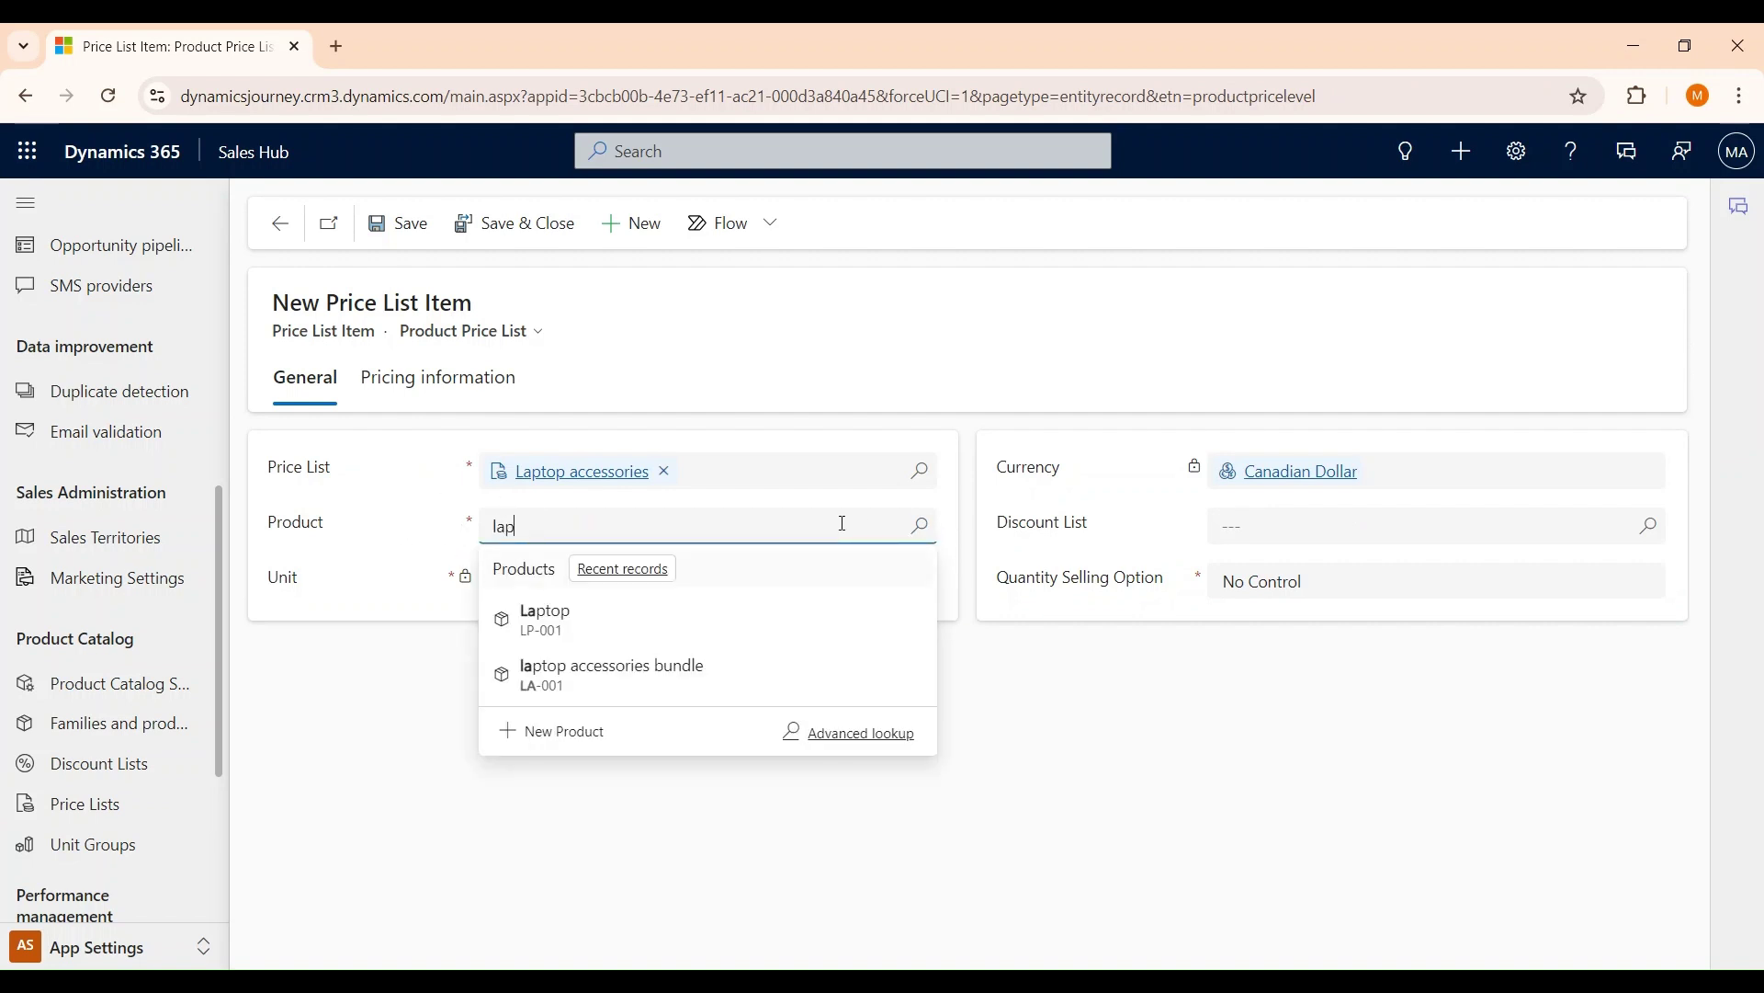
left_click(648, 637)
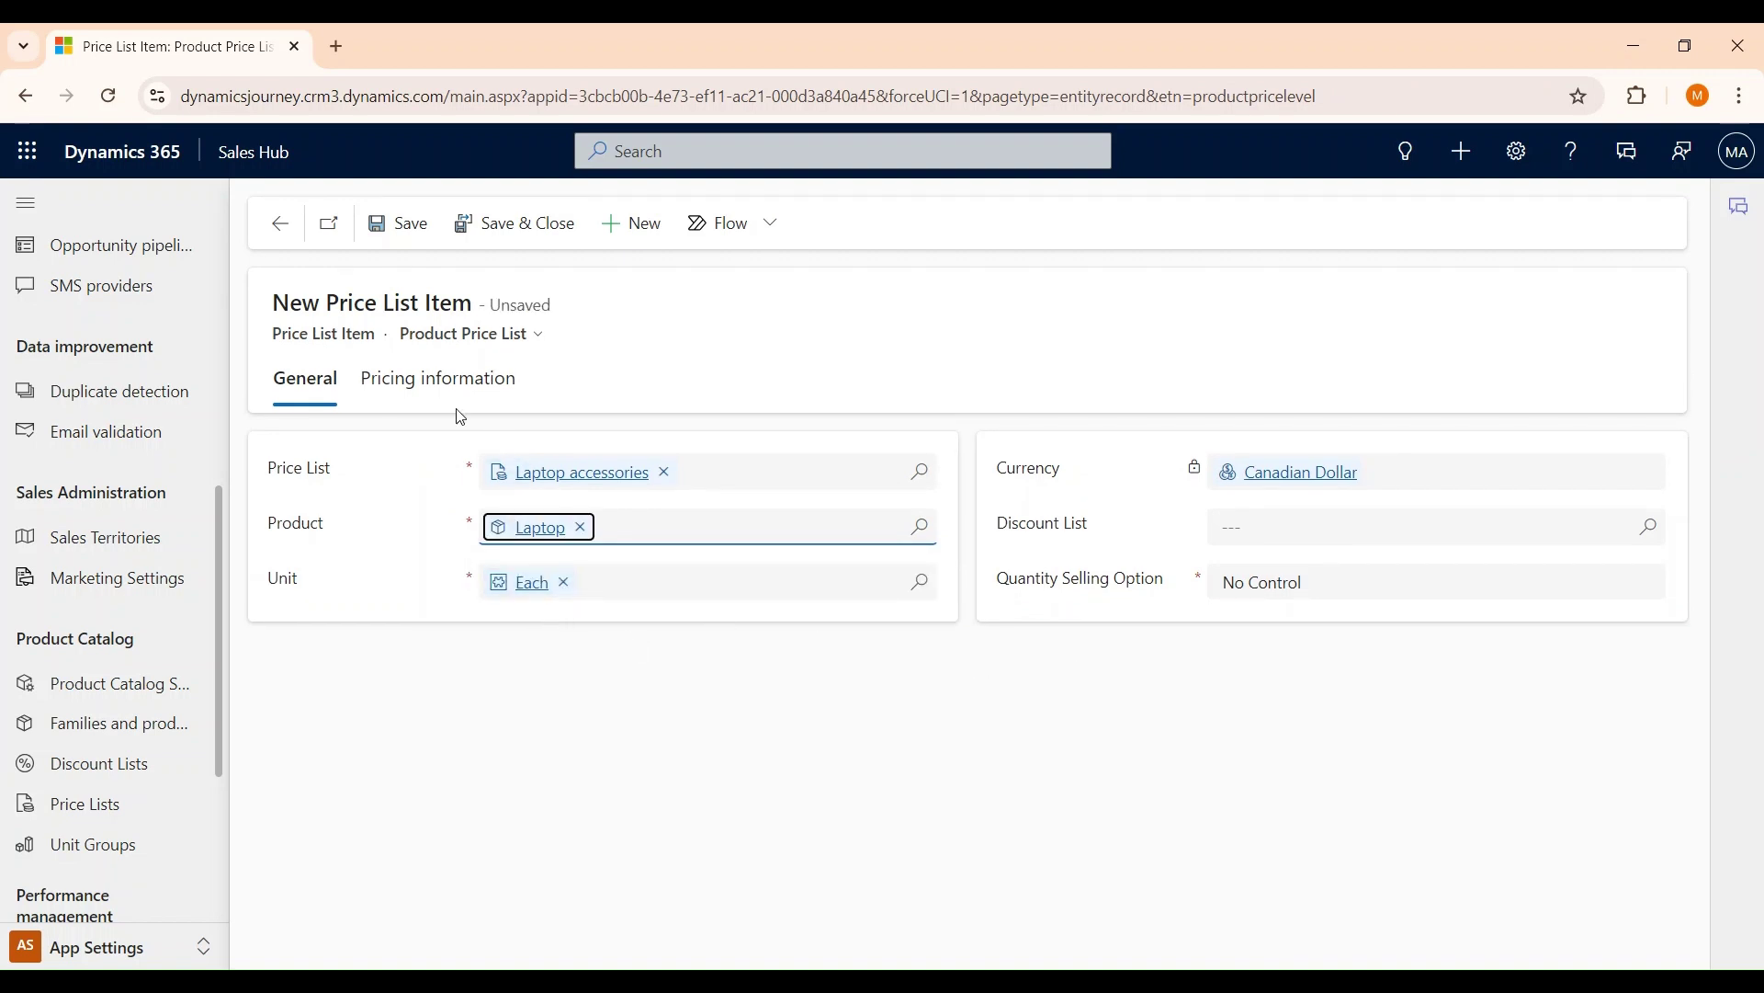
left_click(416, 232)
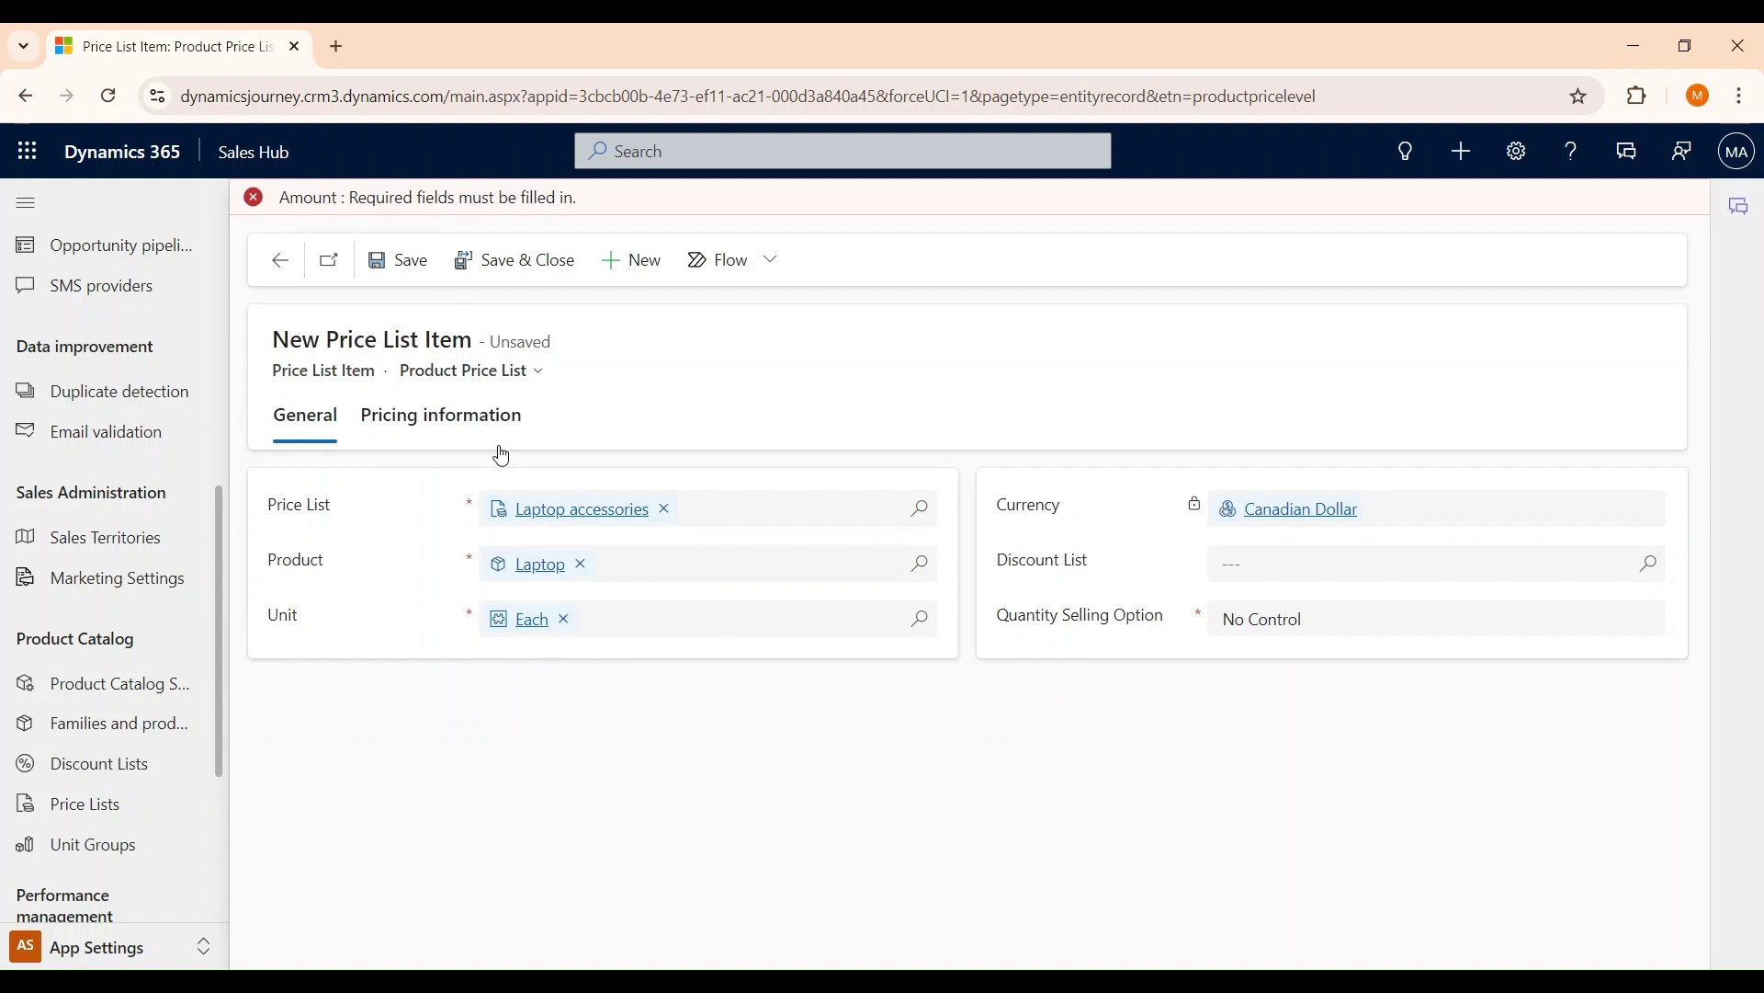
Step: Price the Laptop item by Currency Amount at 4000, then save and close it
left_click(438, 418)
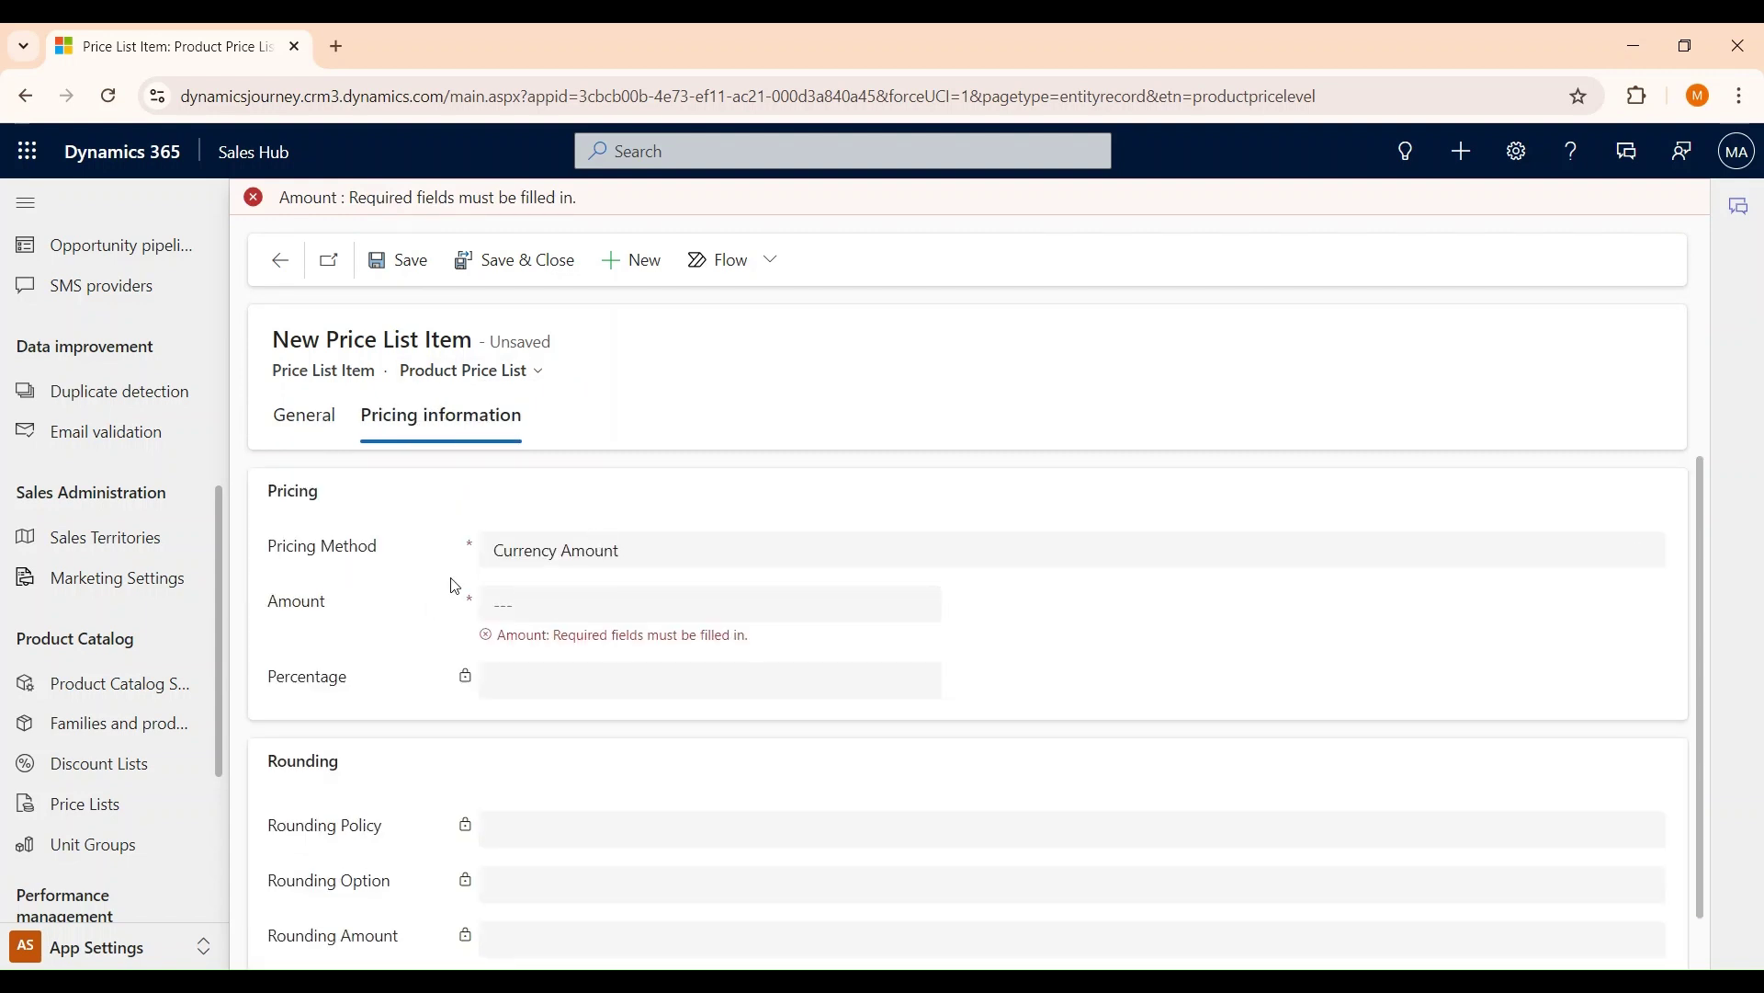
left_click(630, 563)
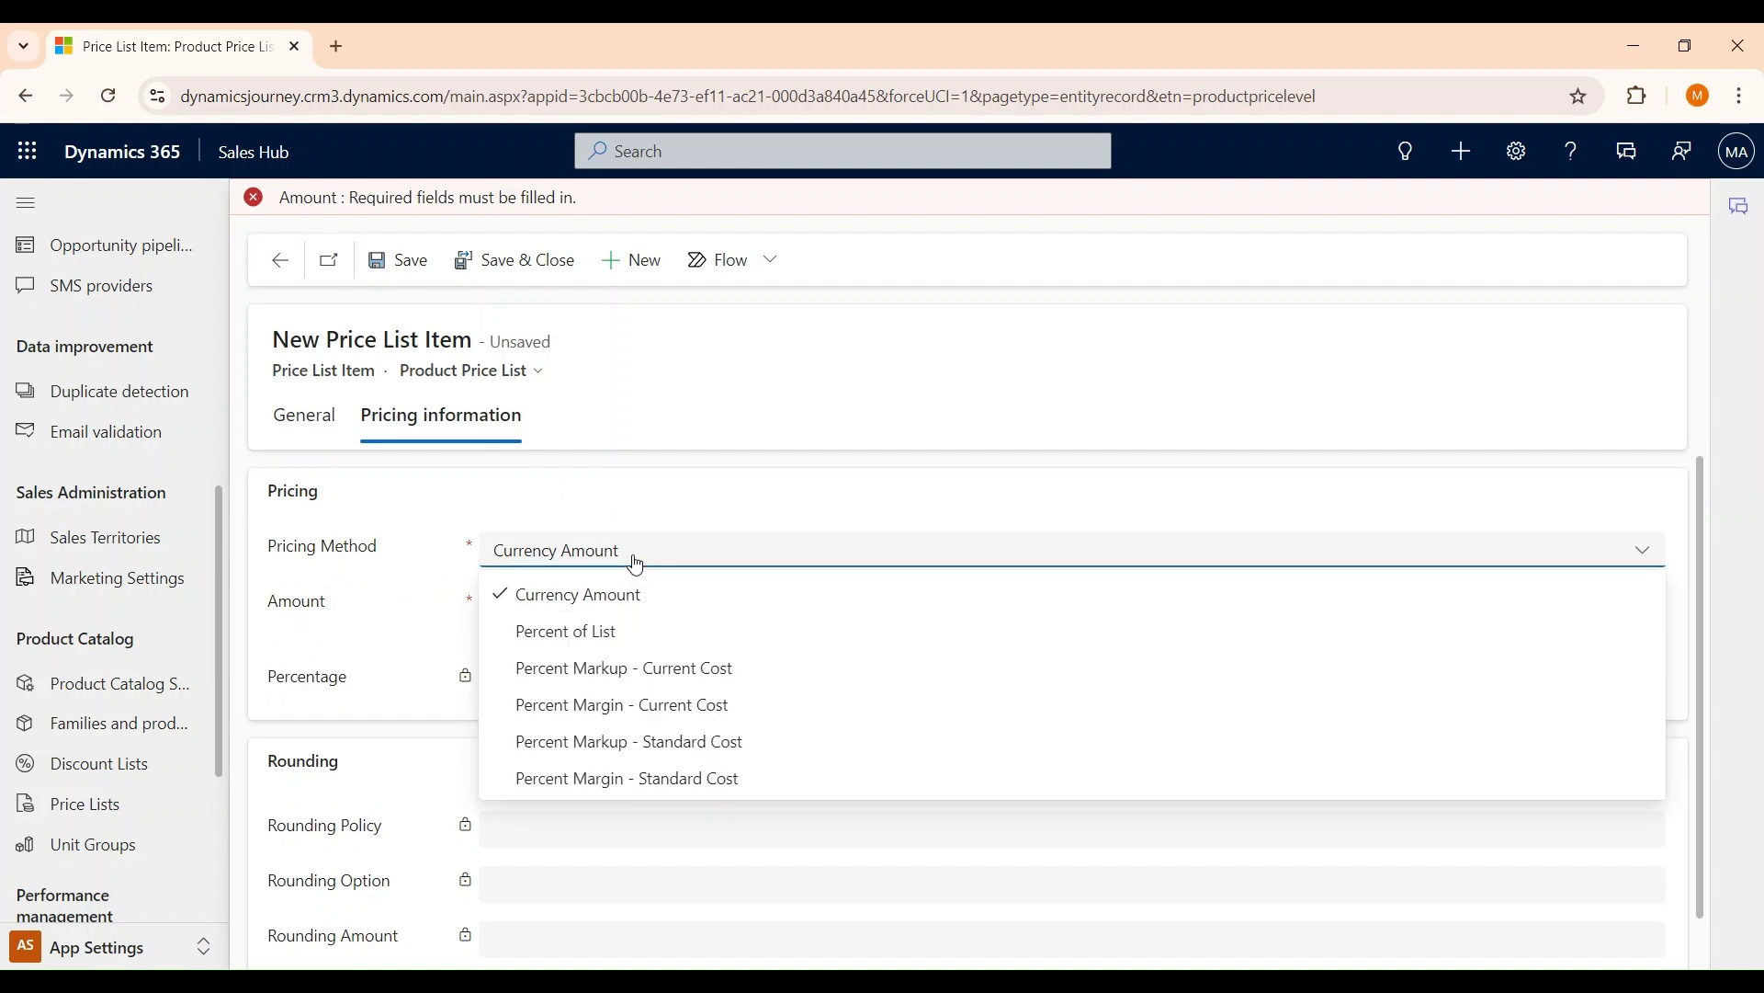
left_click(625, 606)
left_click(526, 604)
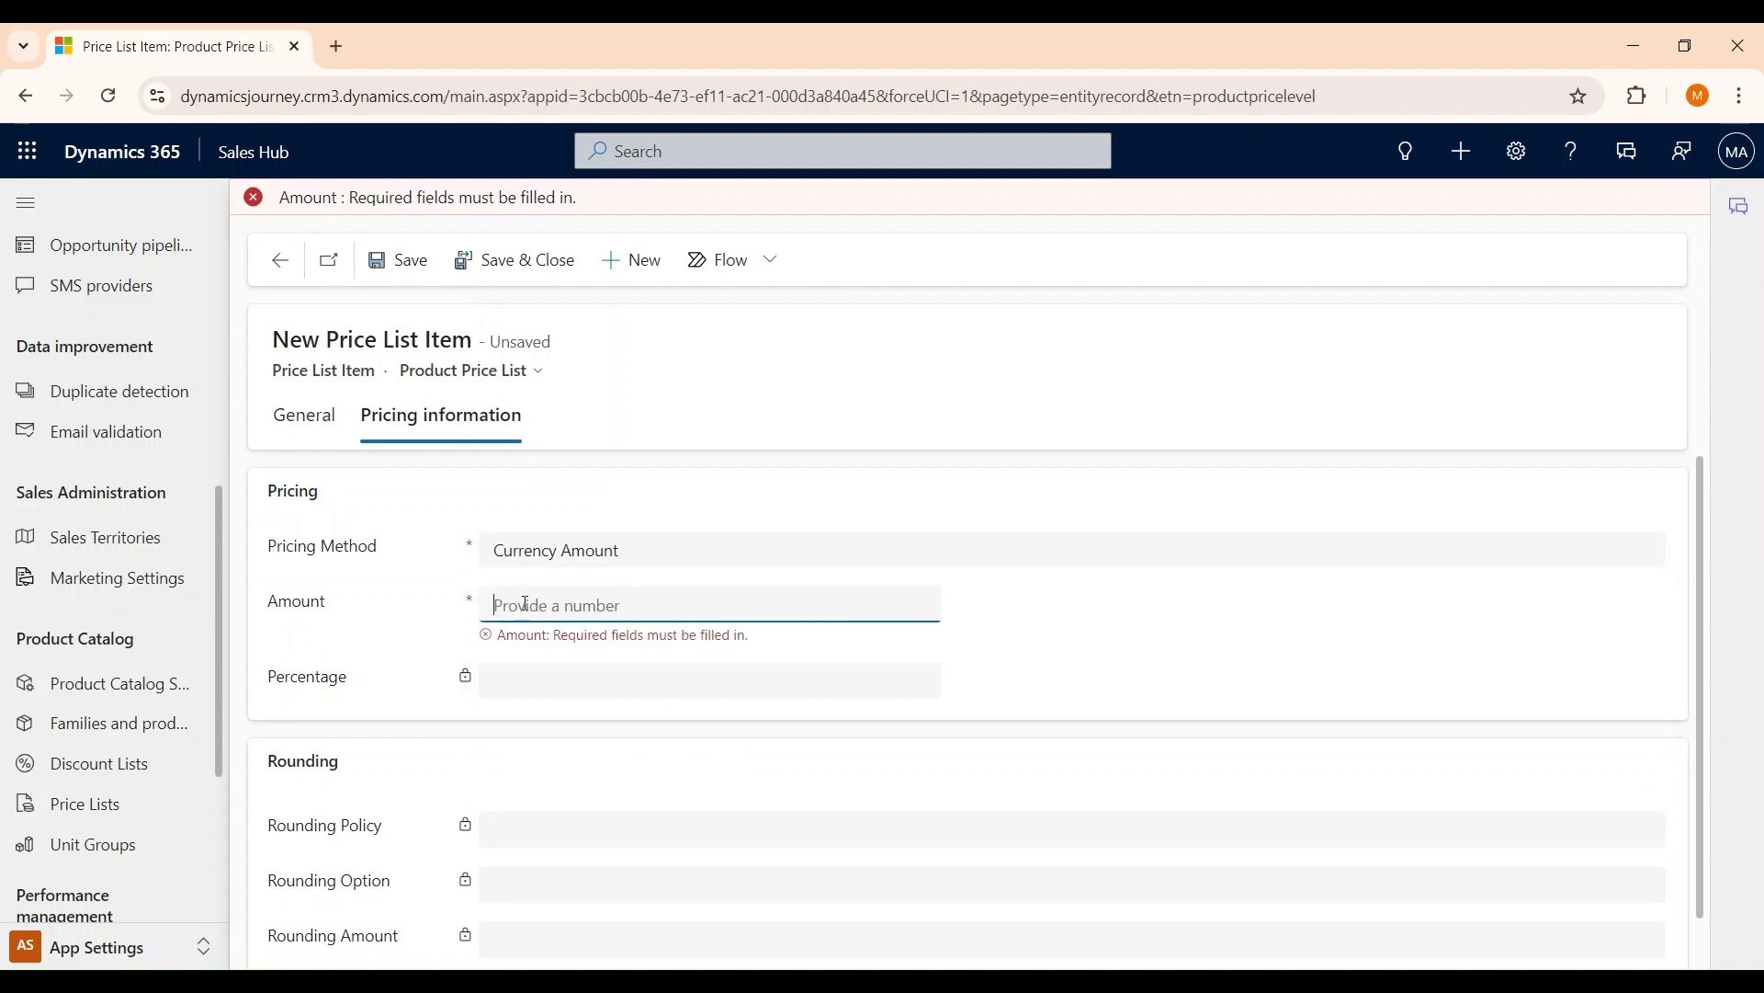
type("4000")
left_click(501, 275)
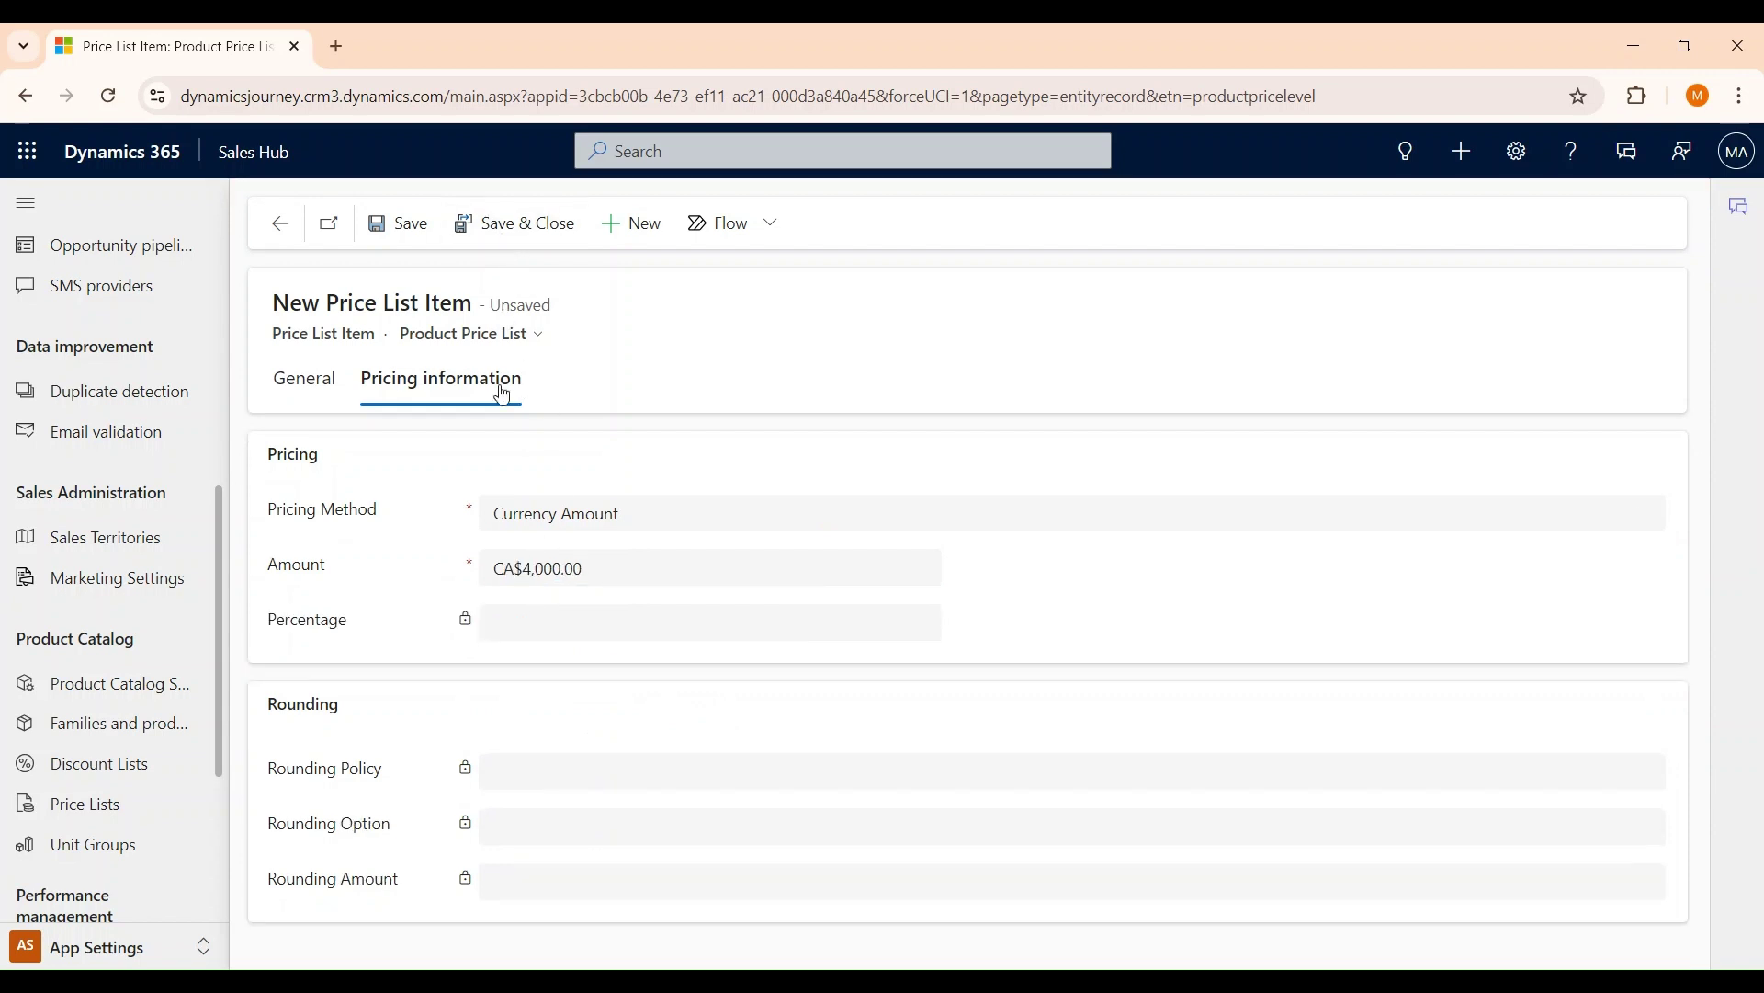
left_click(519, 225)
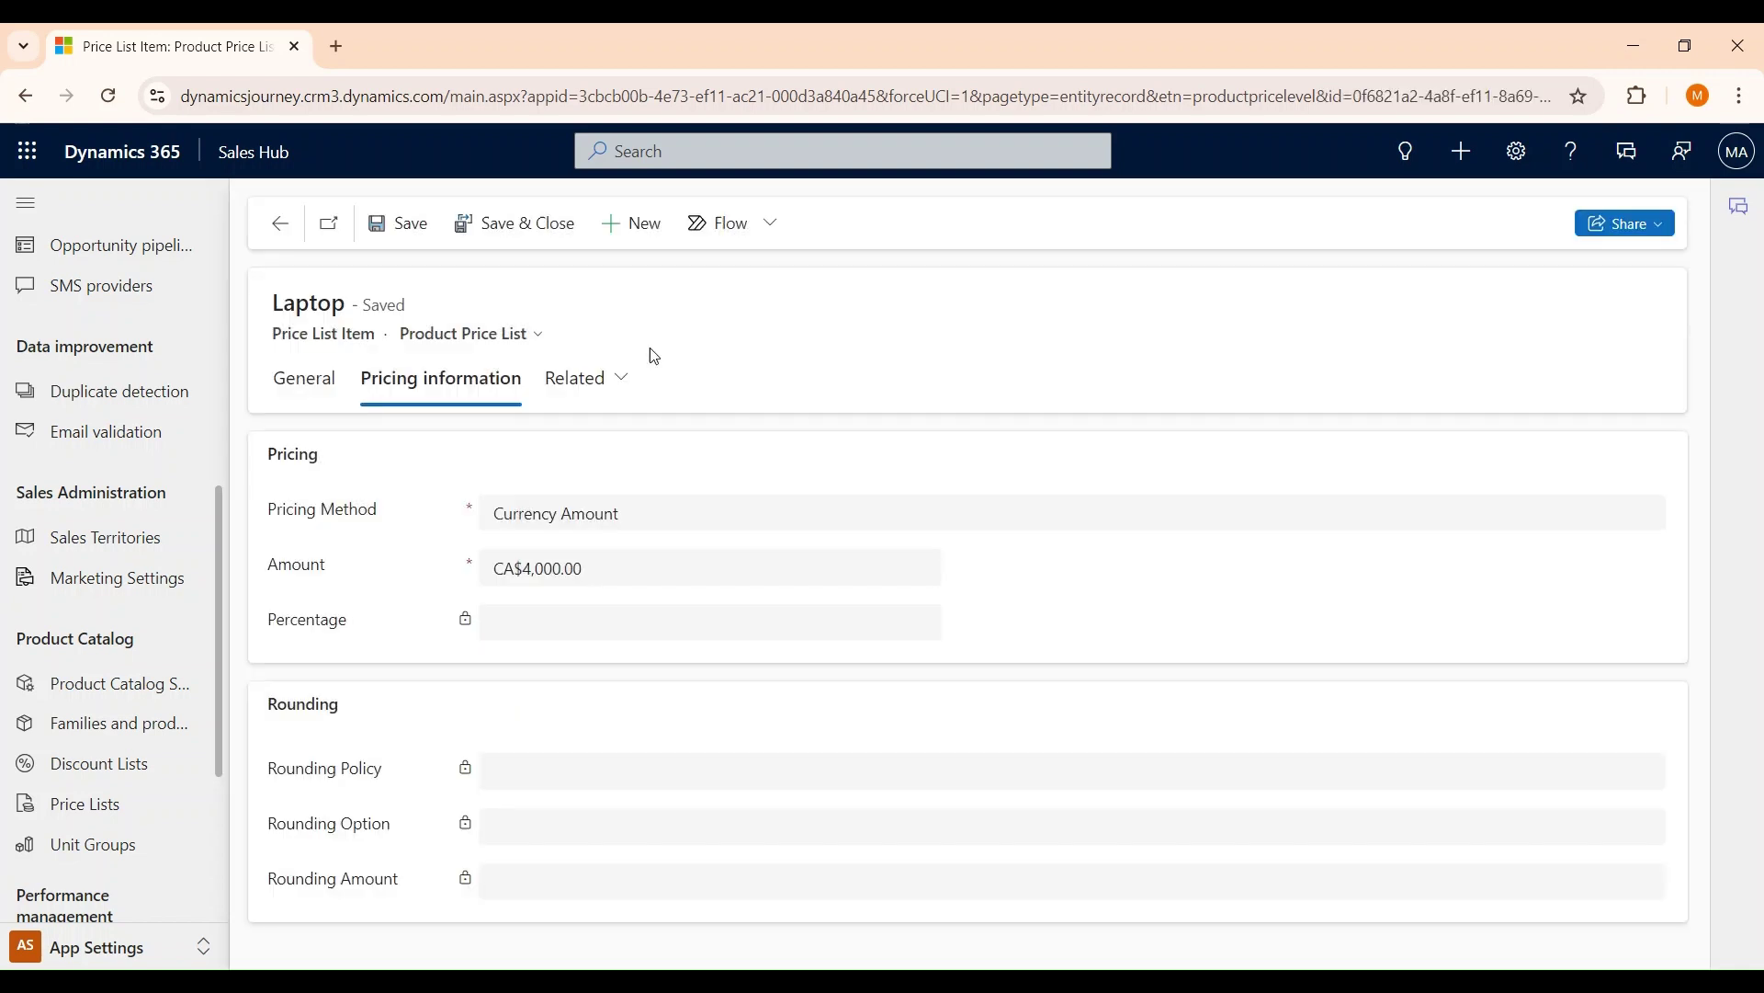
left_click(334, 393)
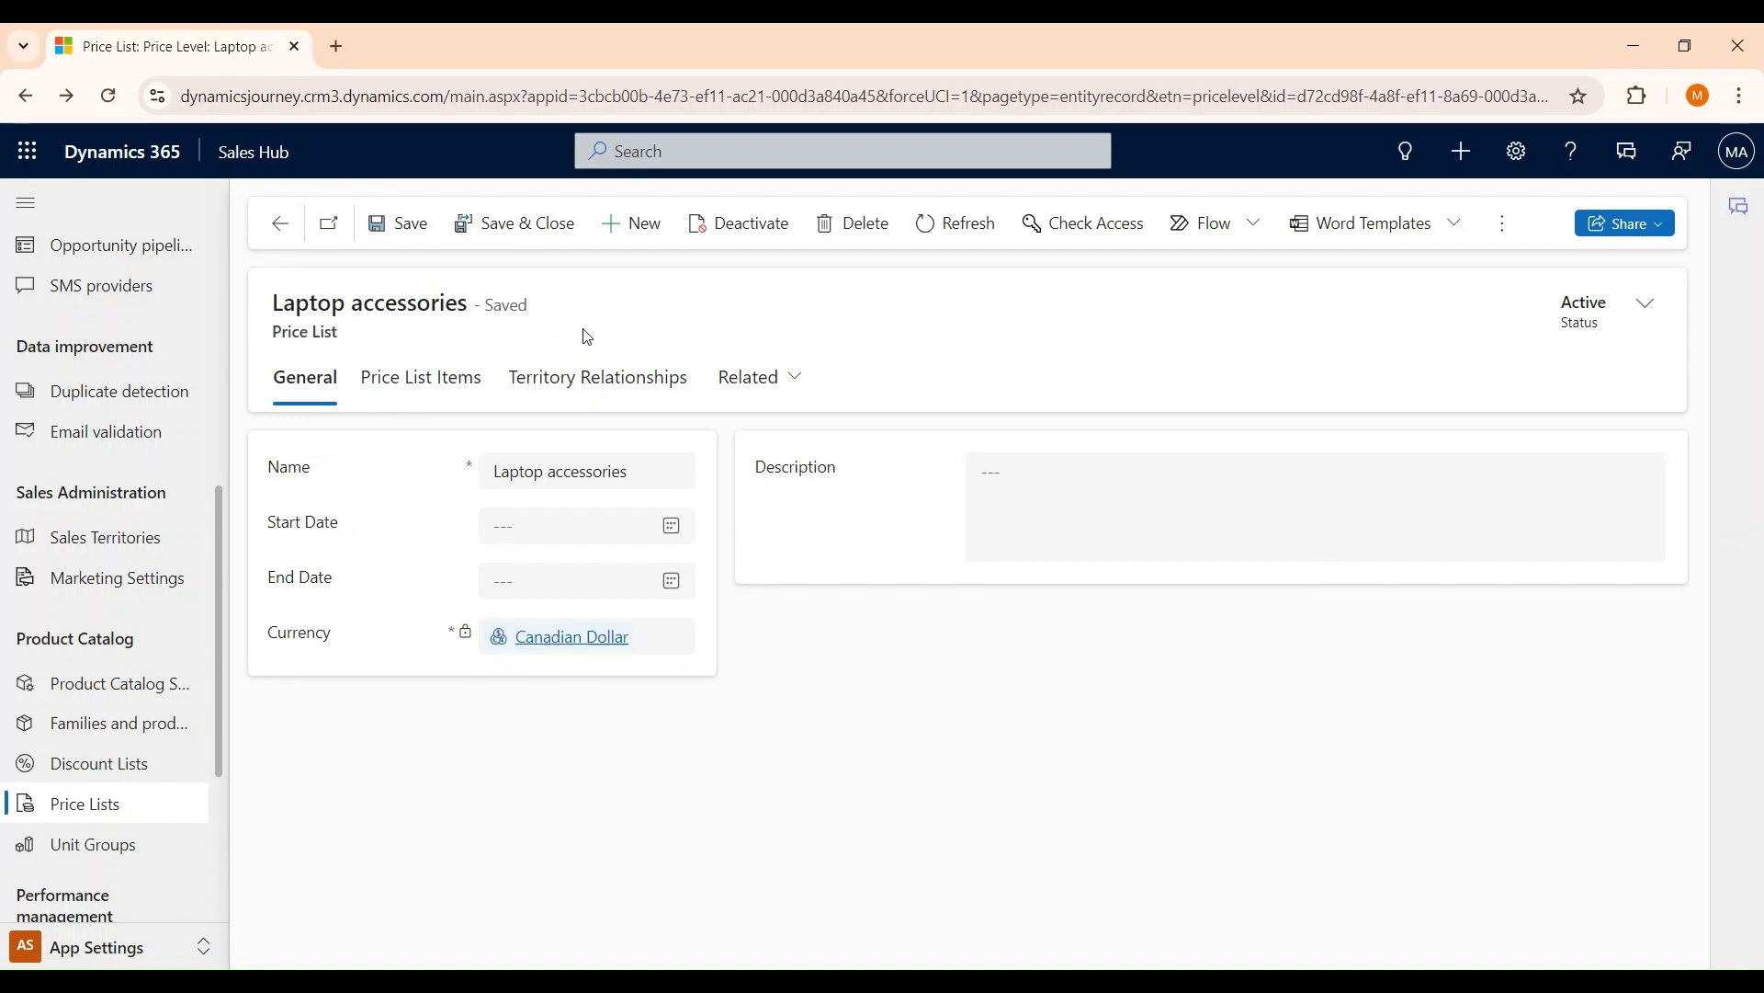
Step: Check the Laptop item's CA$4,000.00 amount in the price list items grid, then go to Discount Lists
left_click(440, 390)
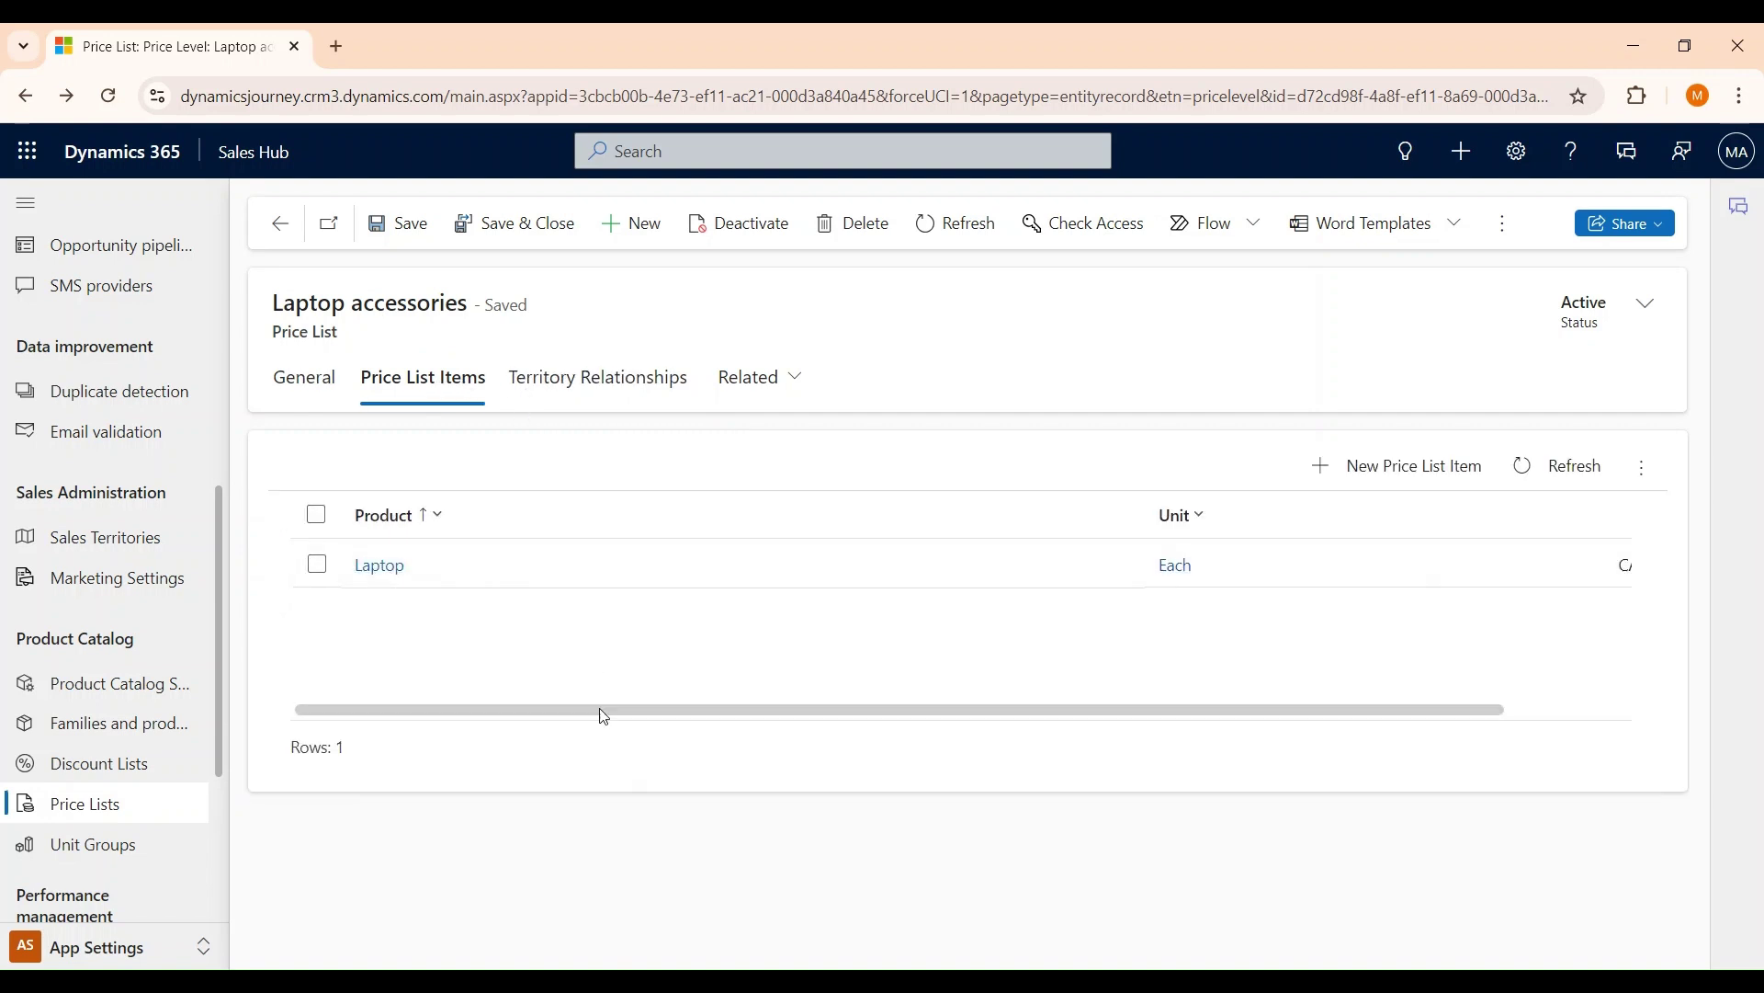
left_click_drag(602, 711, 757, 732)
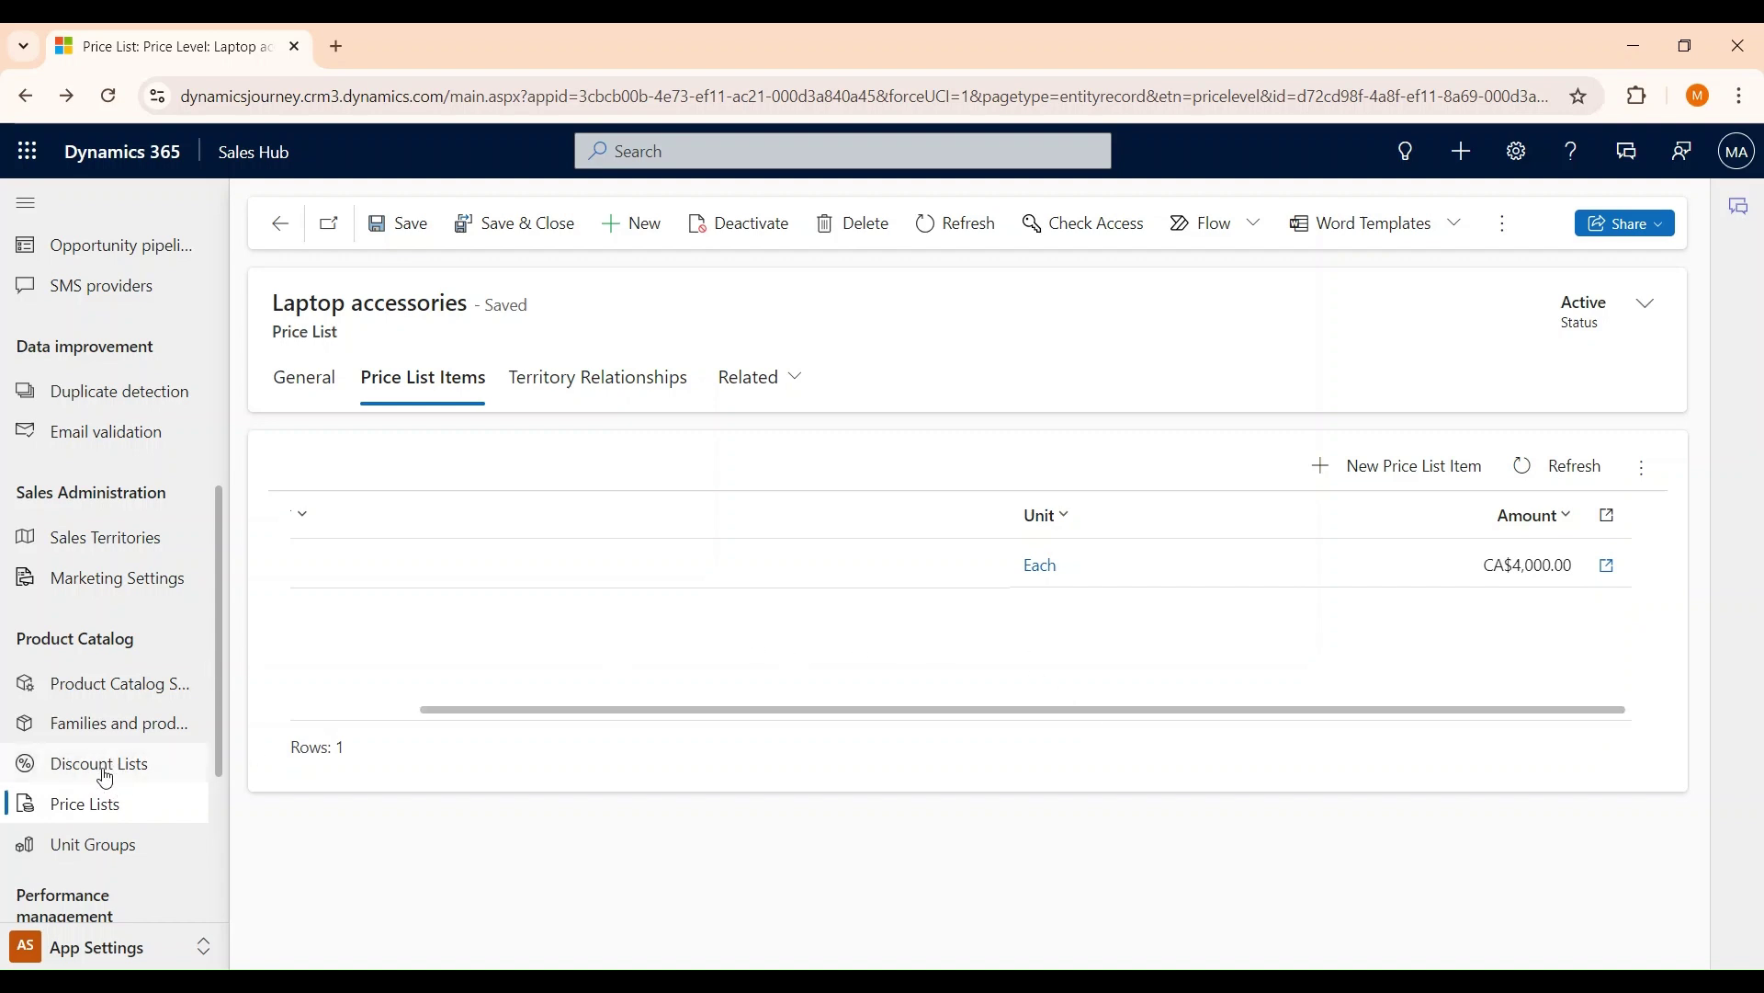
left_click(131, 770)
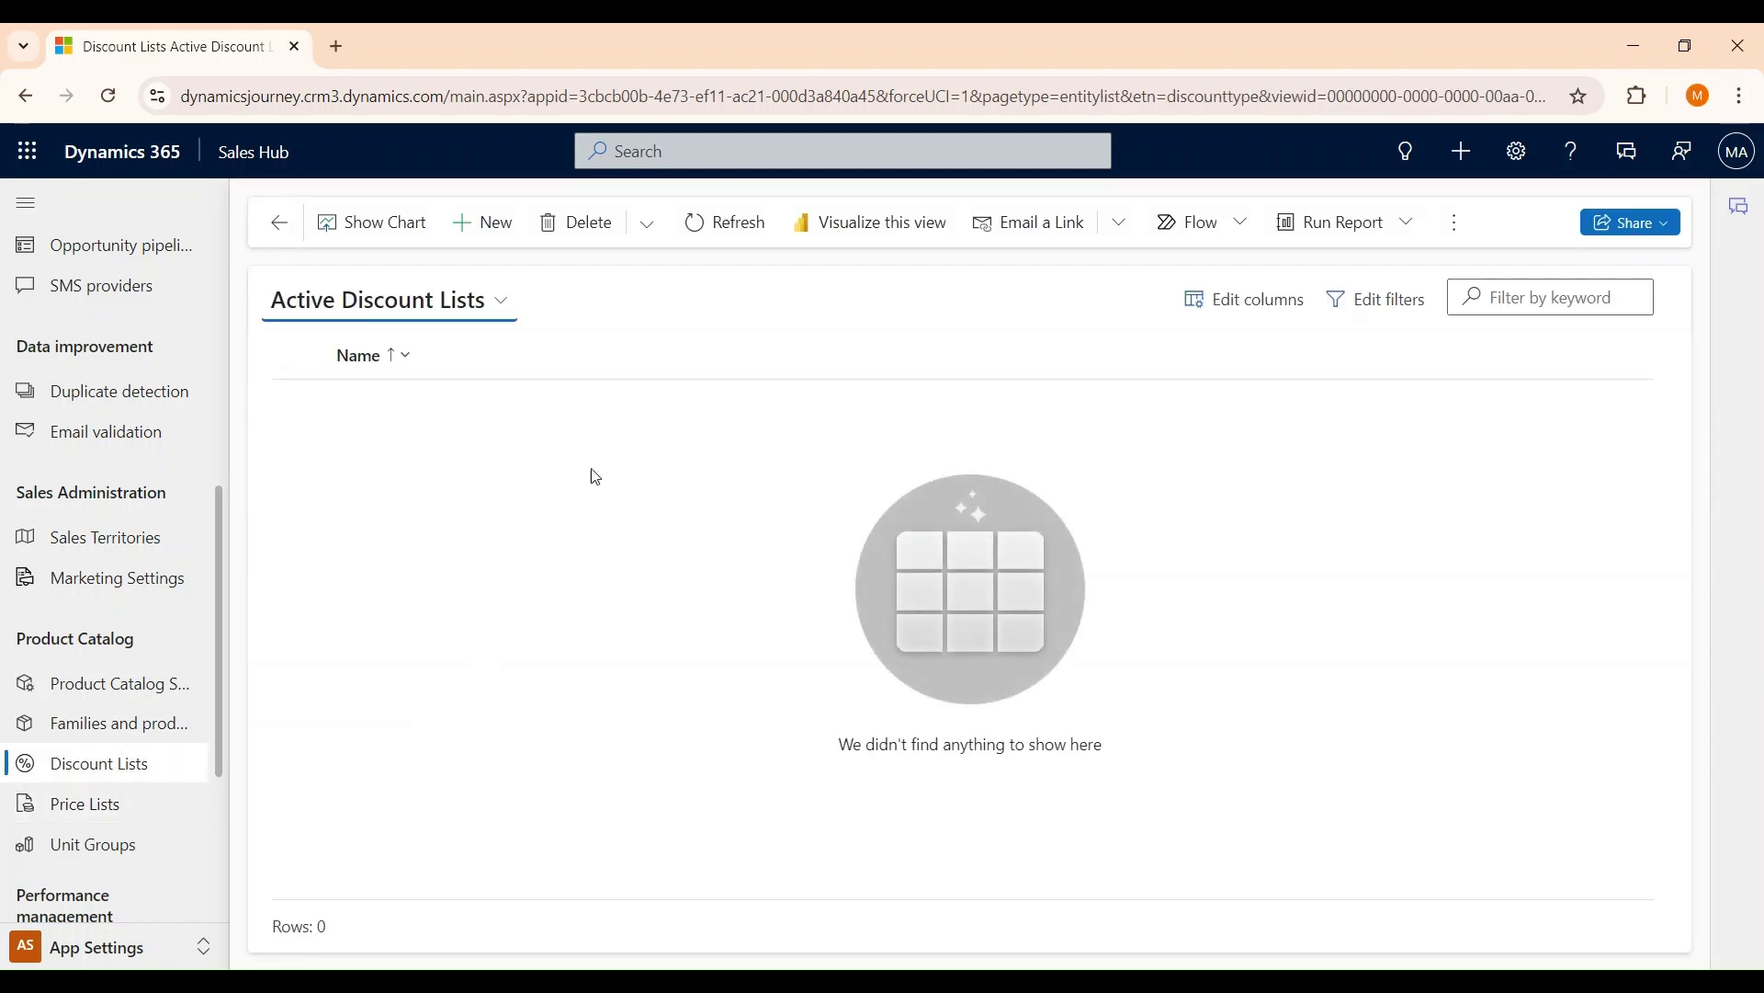
Step: Create and save a discount list named 'Laptop discount', then show its related Discounts
left_click(493, 239)
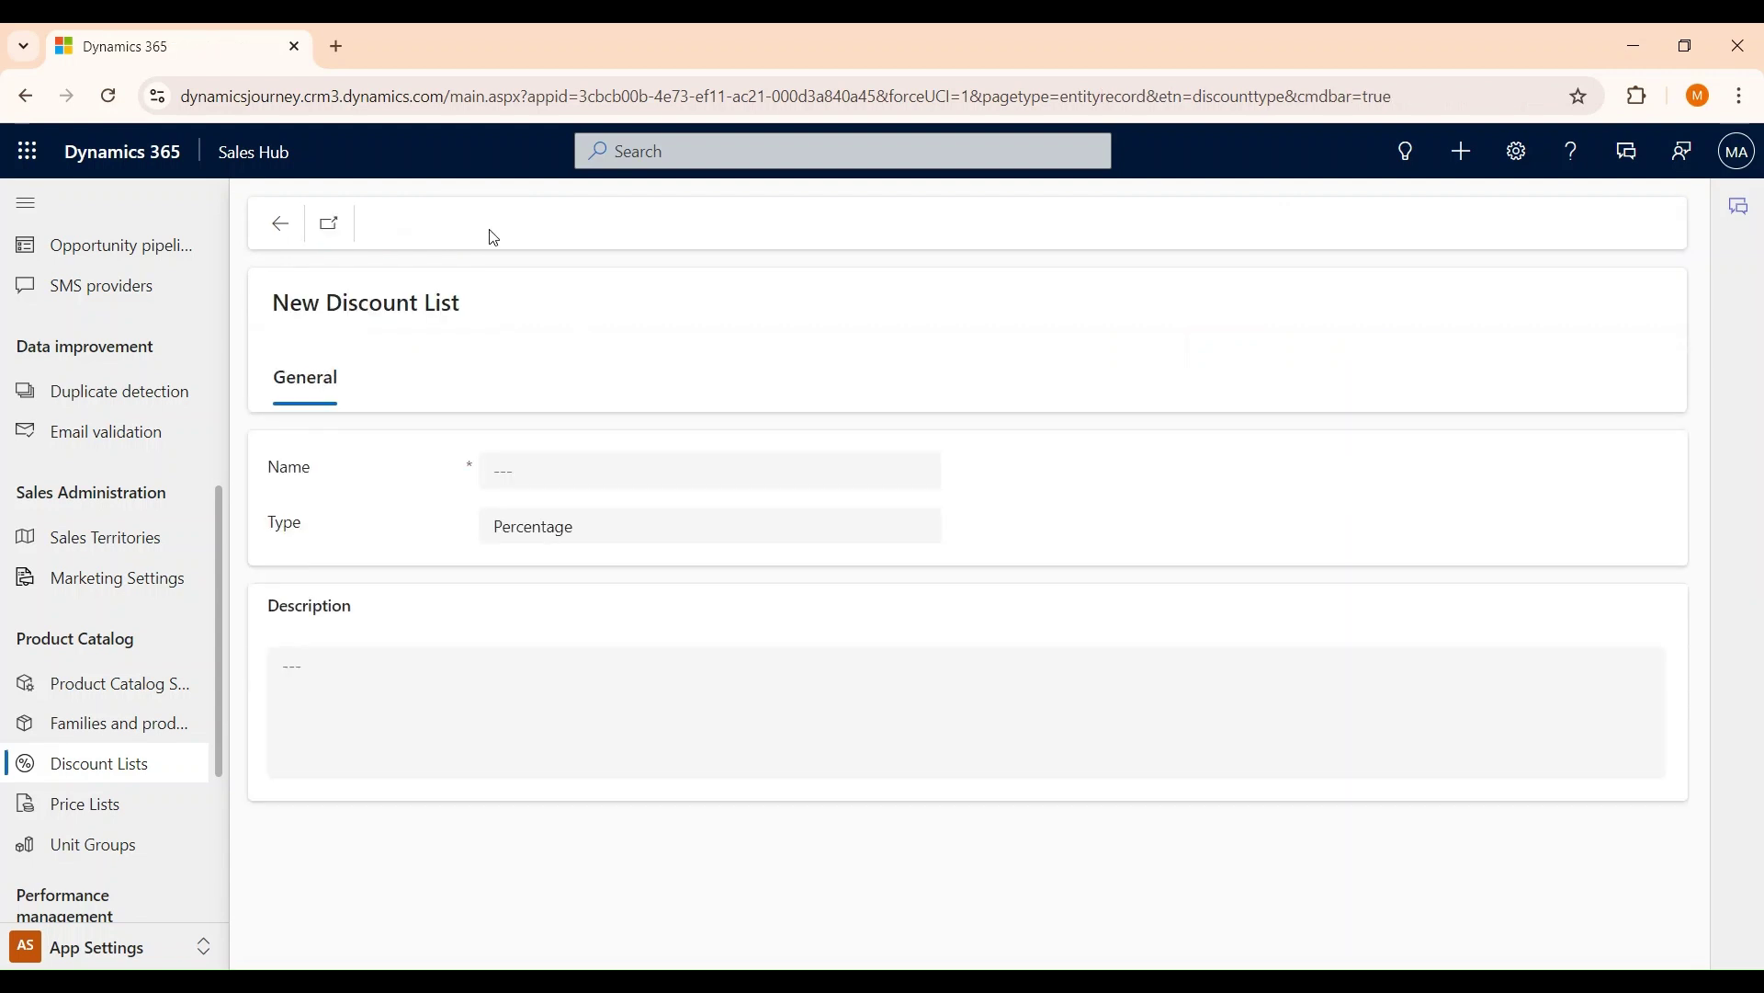
left_click(538, 473)
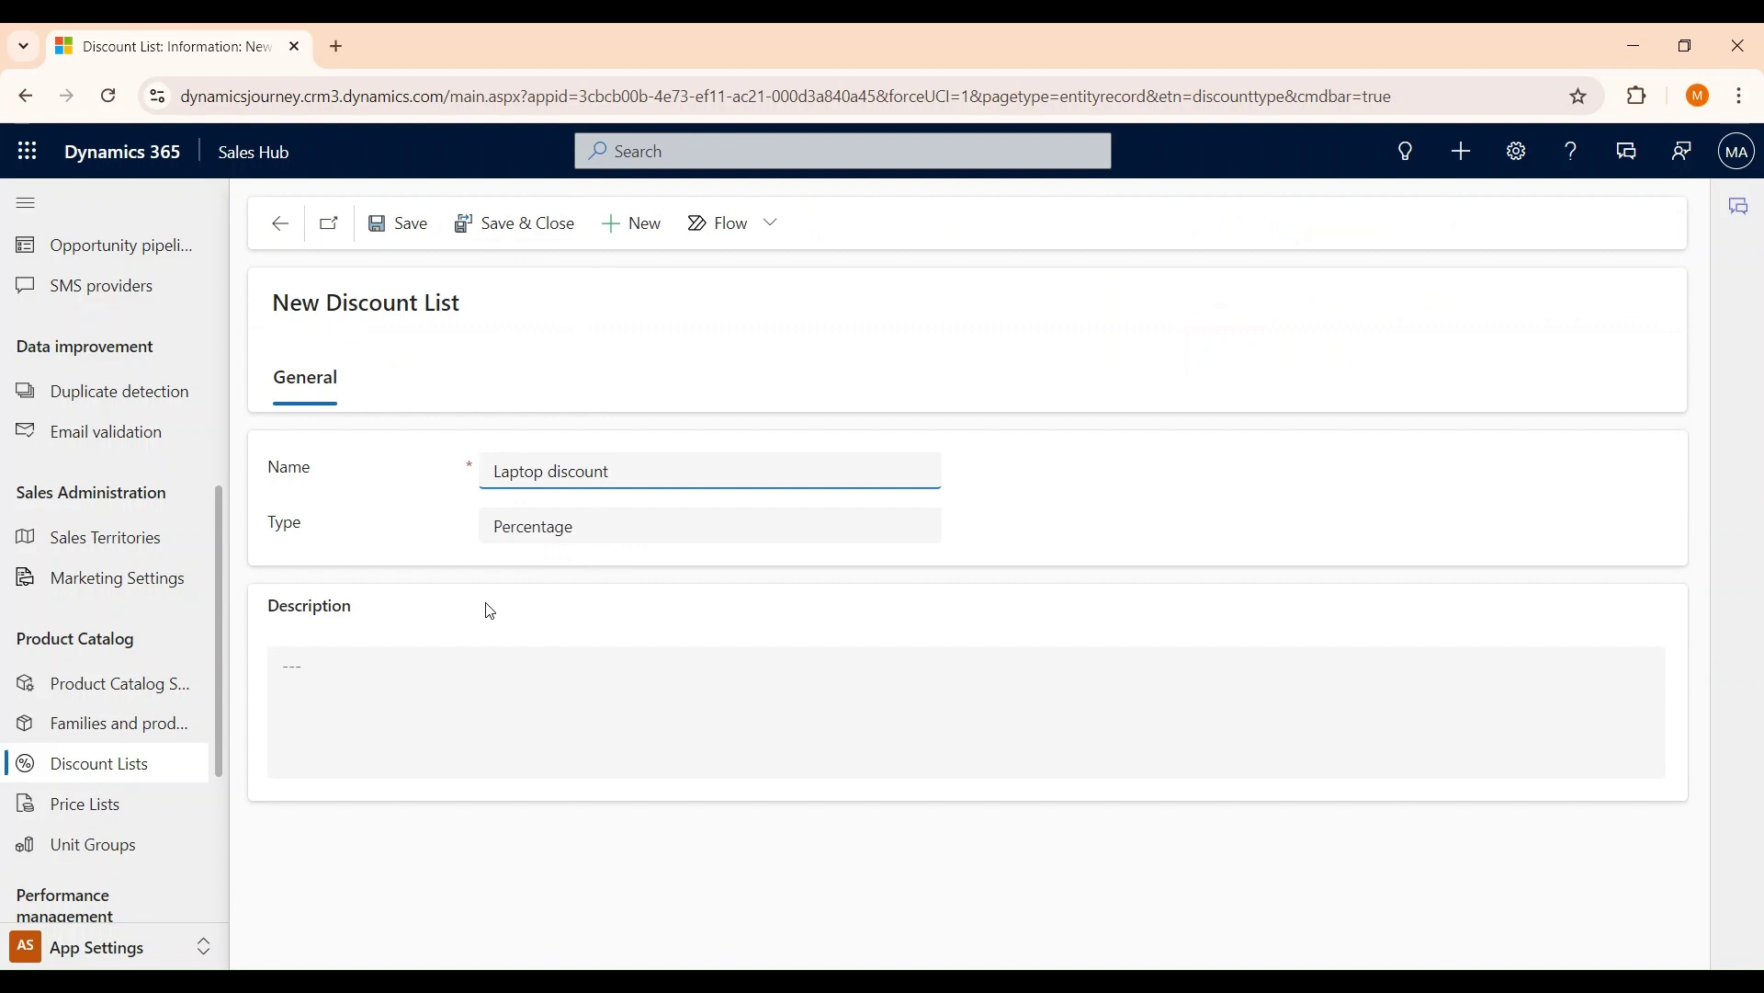
left_click(407, 223)
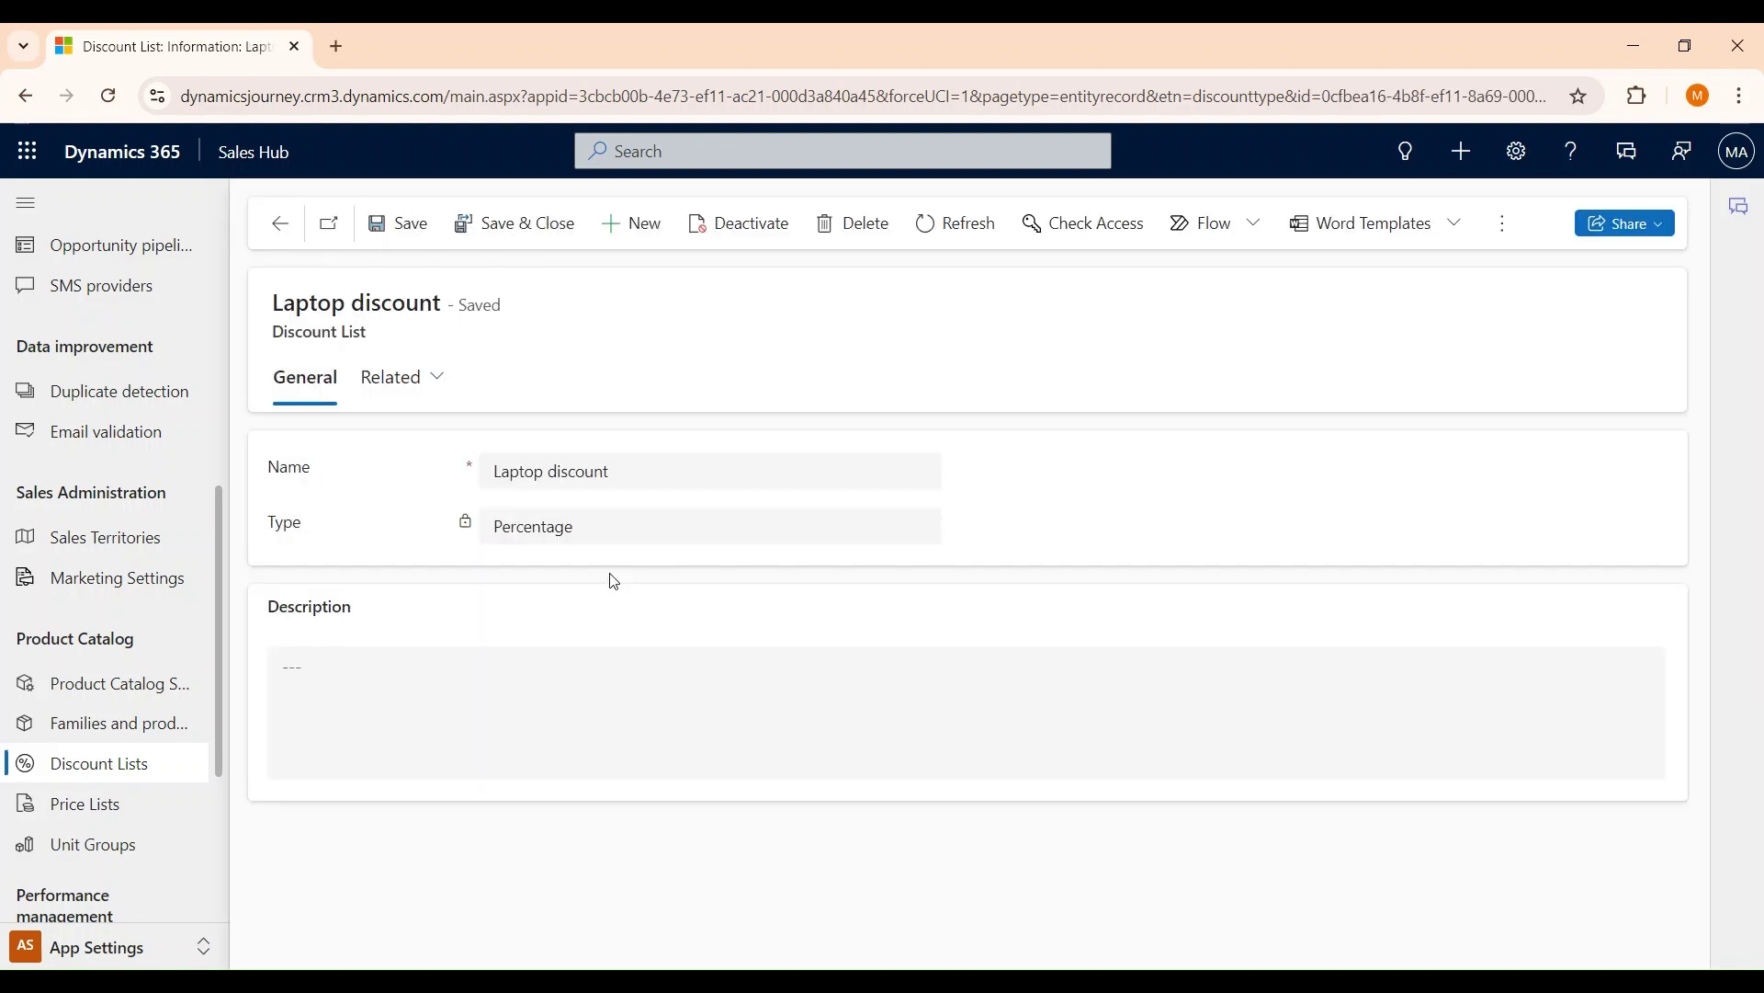
left_click(401, 376)
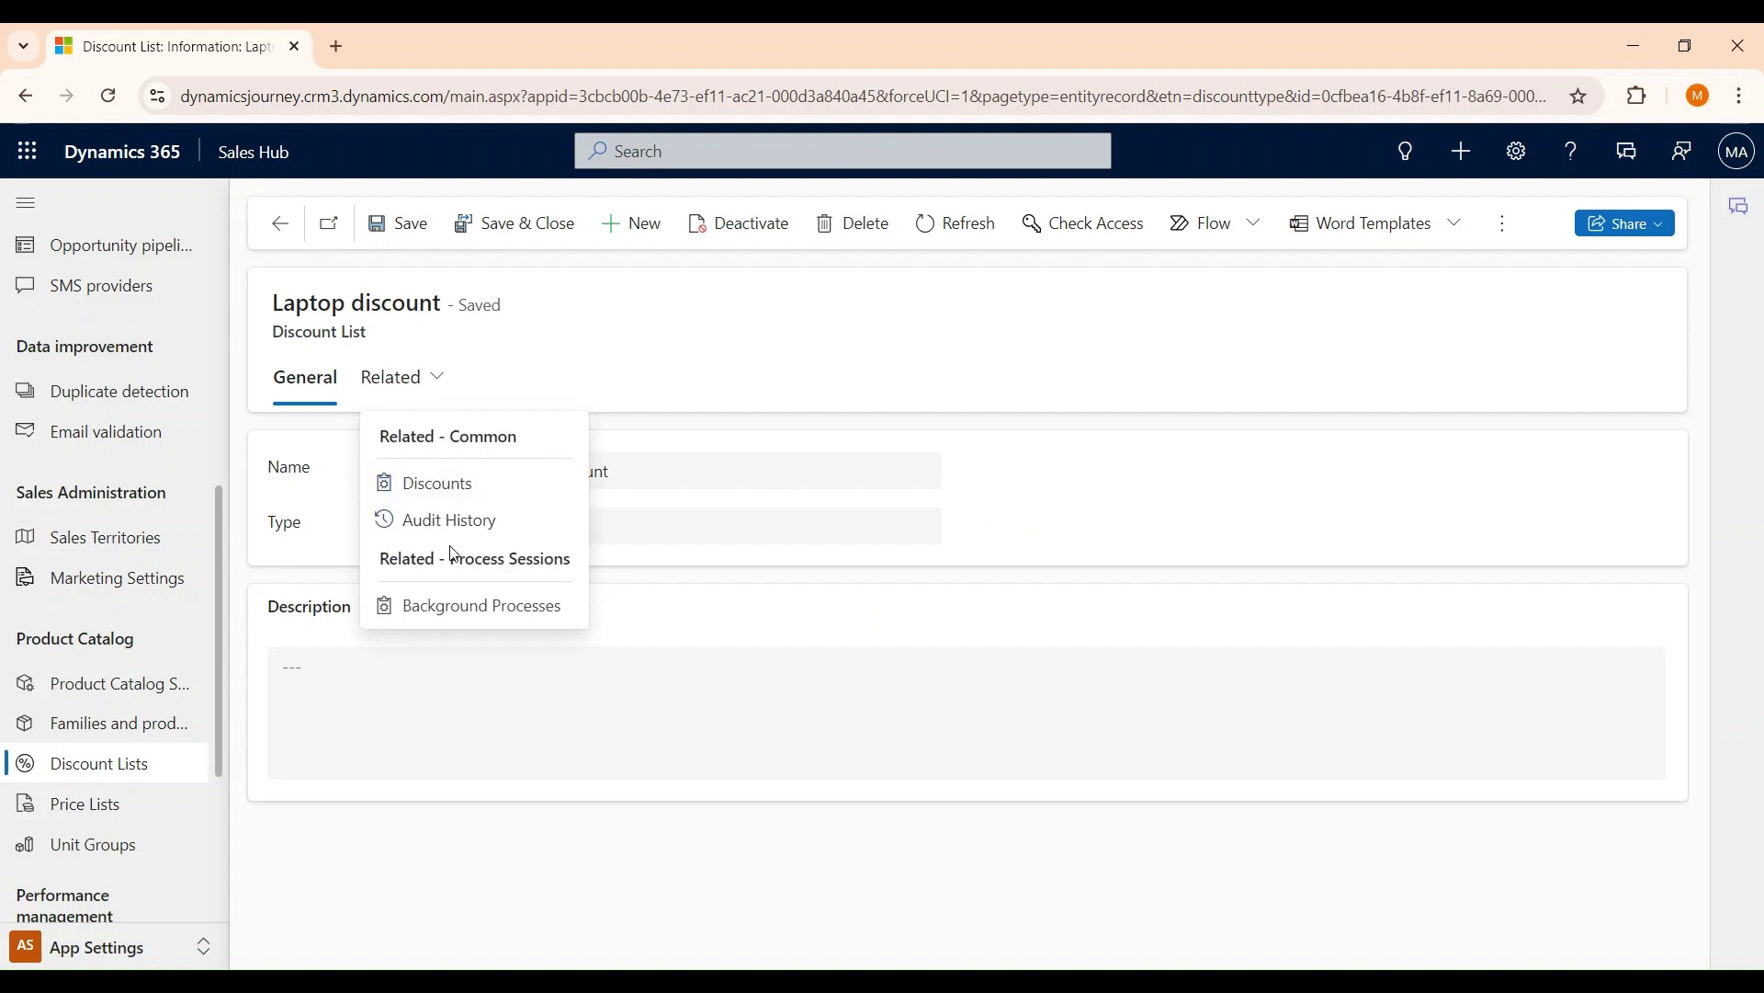
left_click(465, 481)
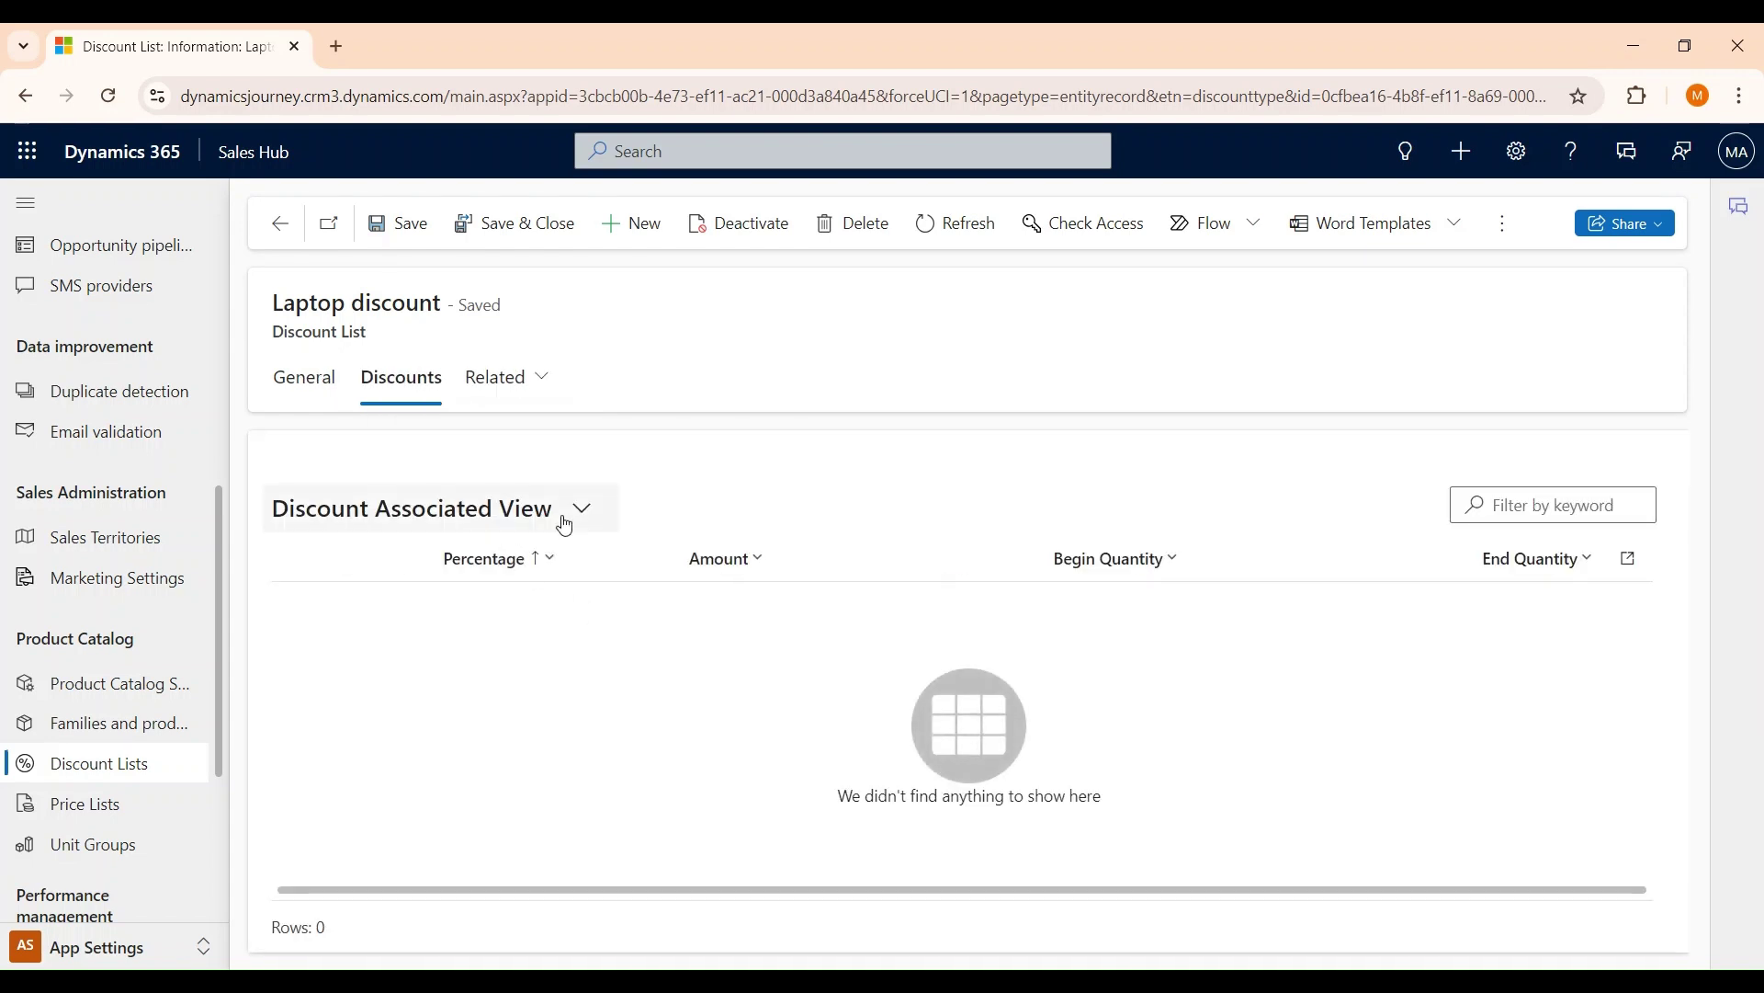
Step: Add a 10% discount with begin quantity 2 and end quantity 4, and save it
left_click(543, 493)
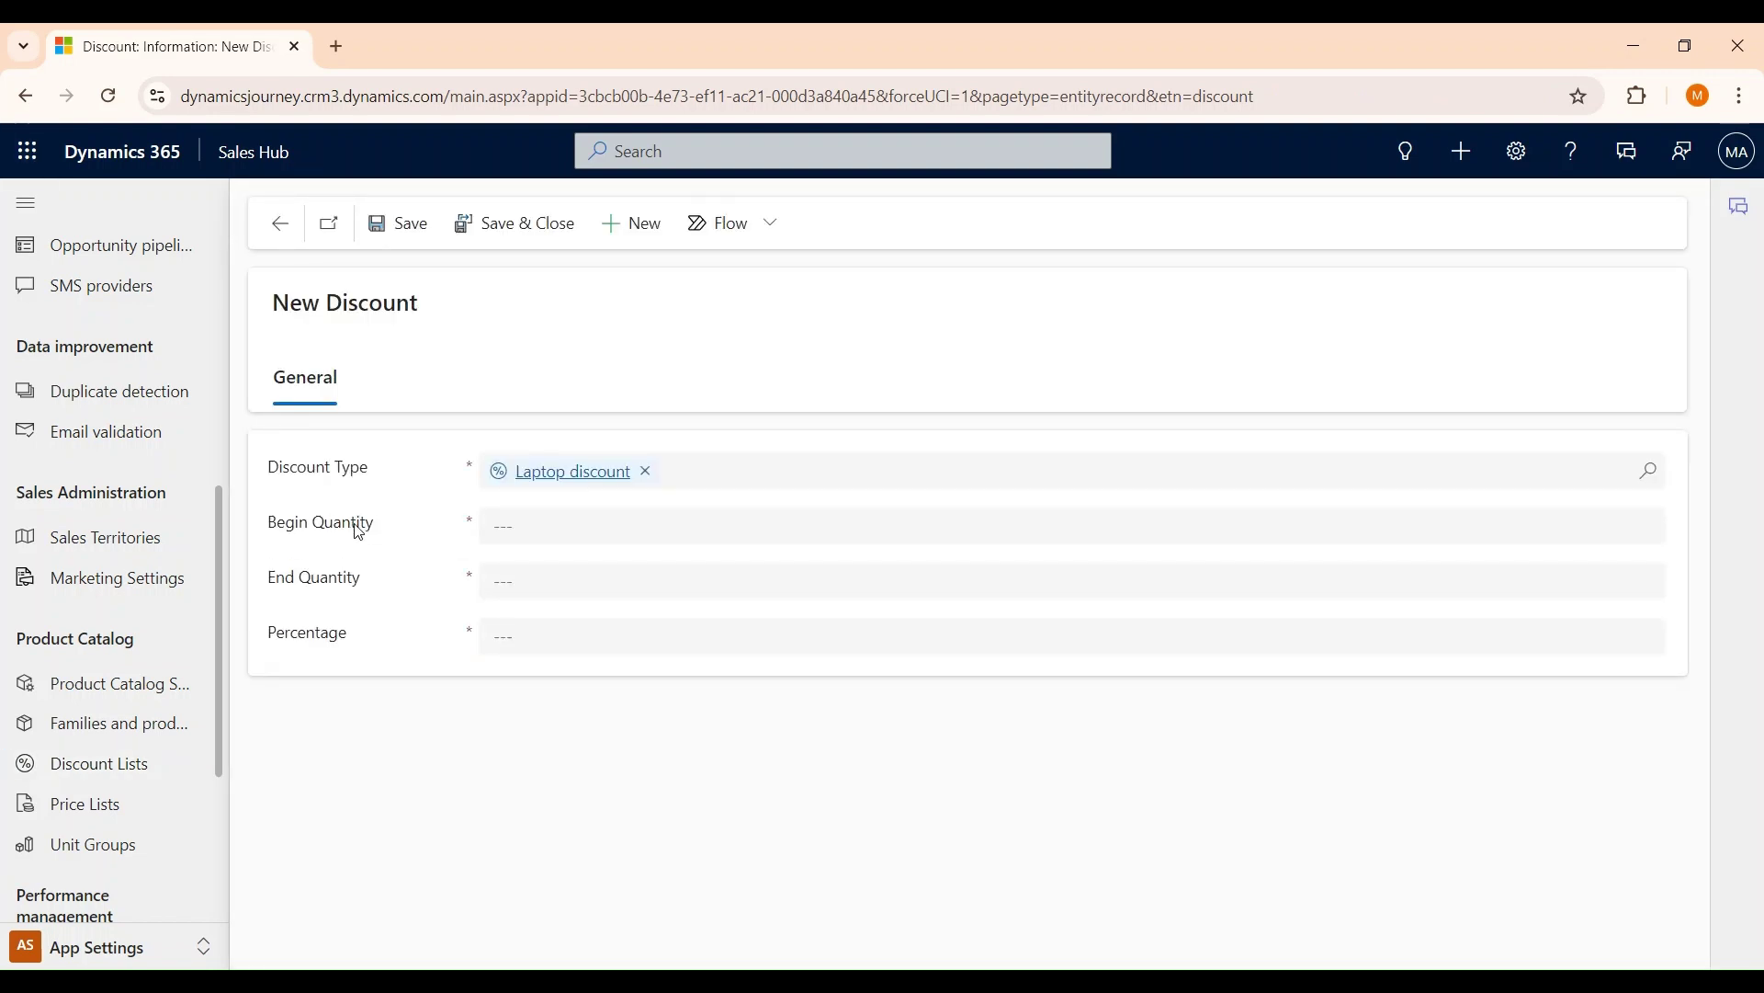
left_click(522, 532)
type("2")
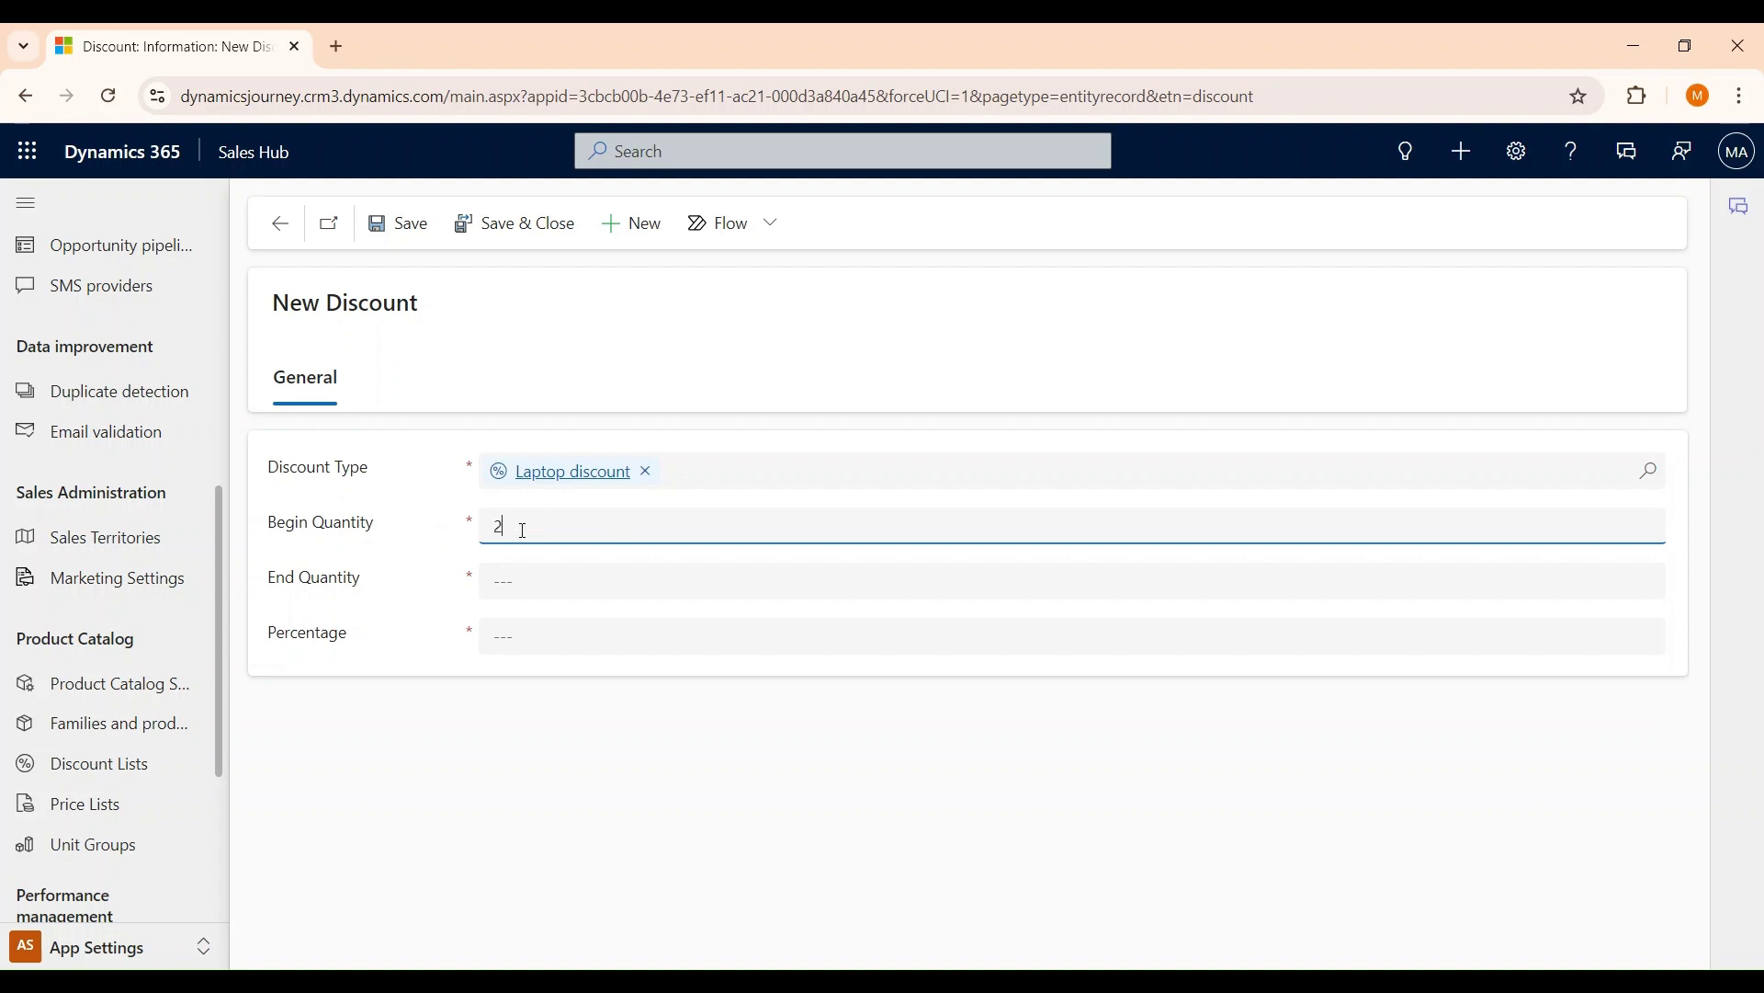
left_click(537, 589)
type("4")
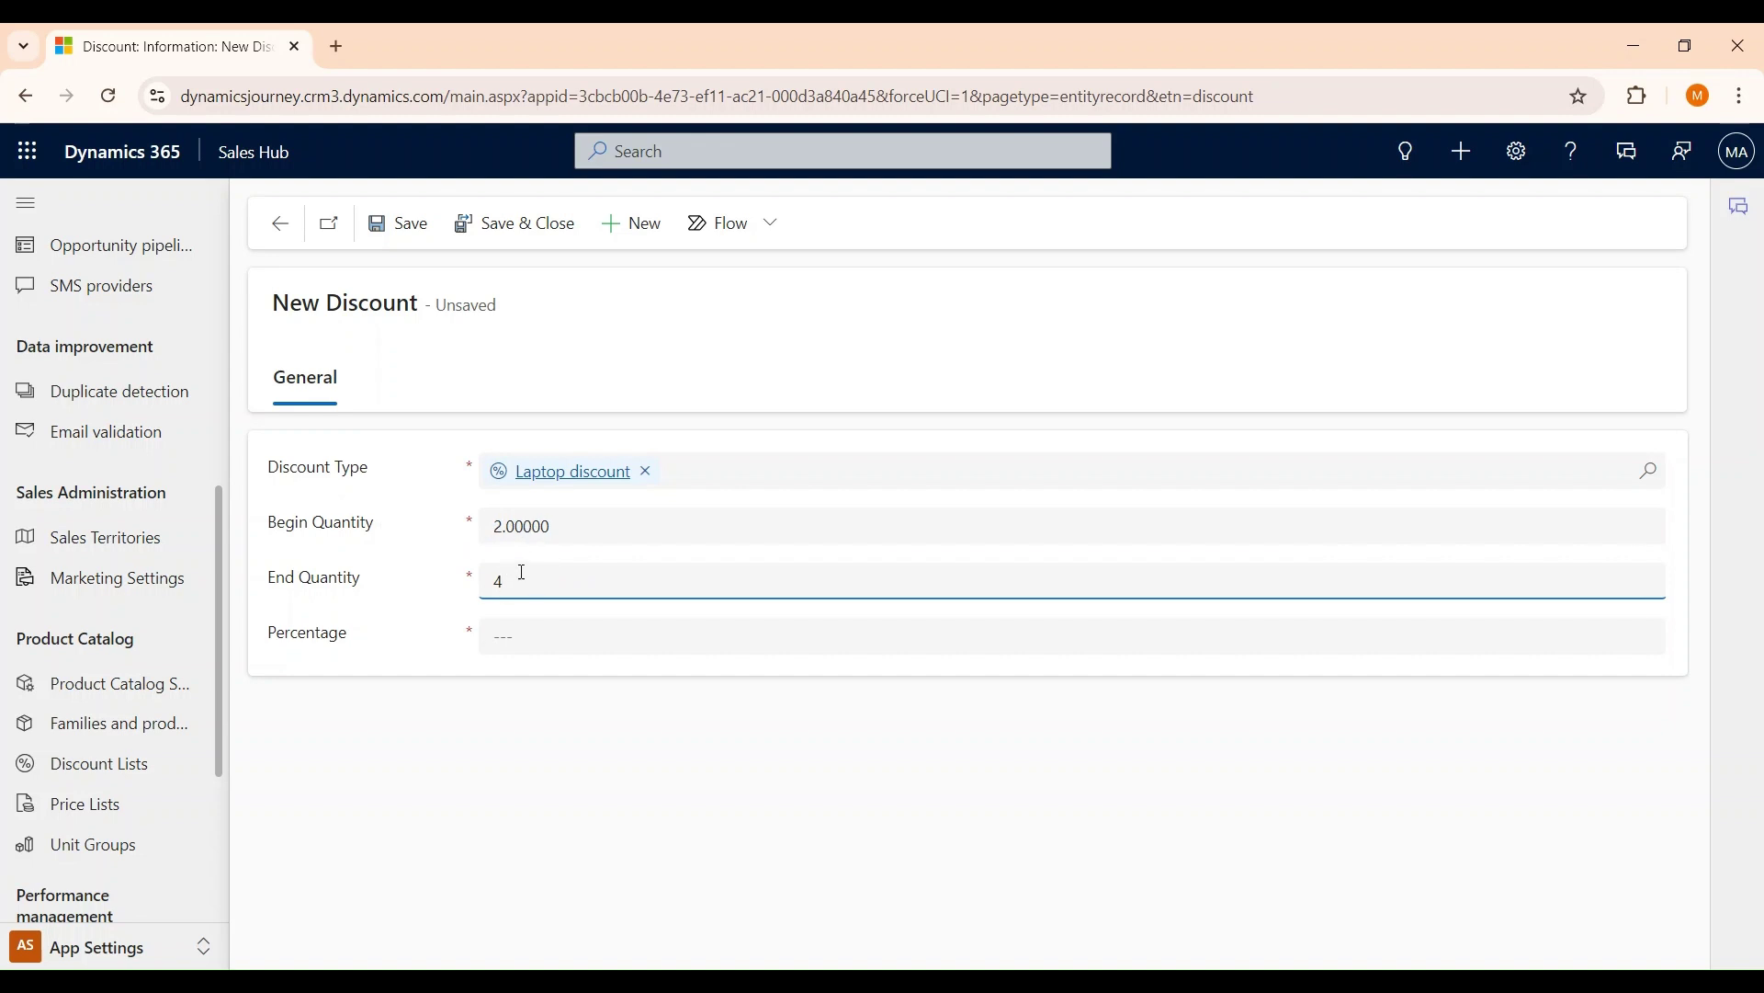
left_click(559, 636)
type("1")
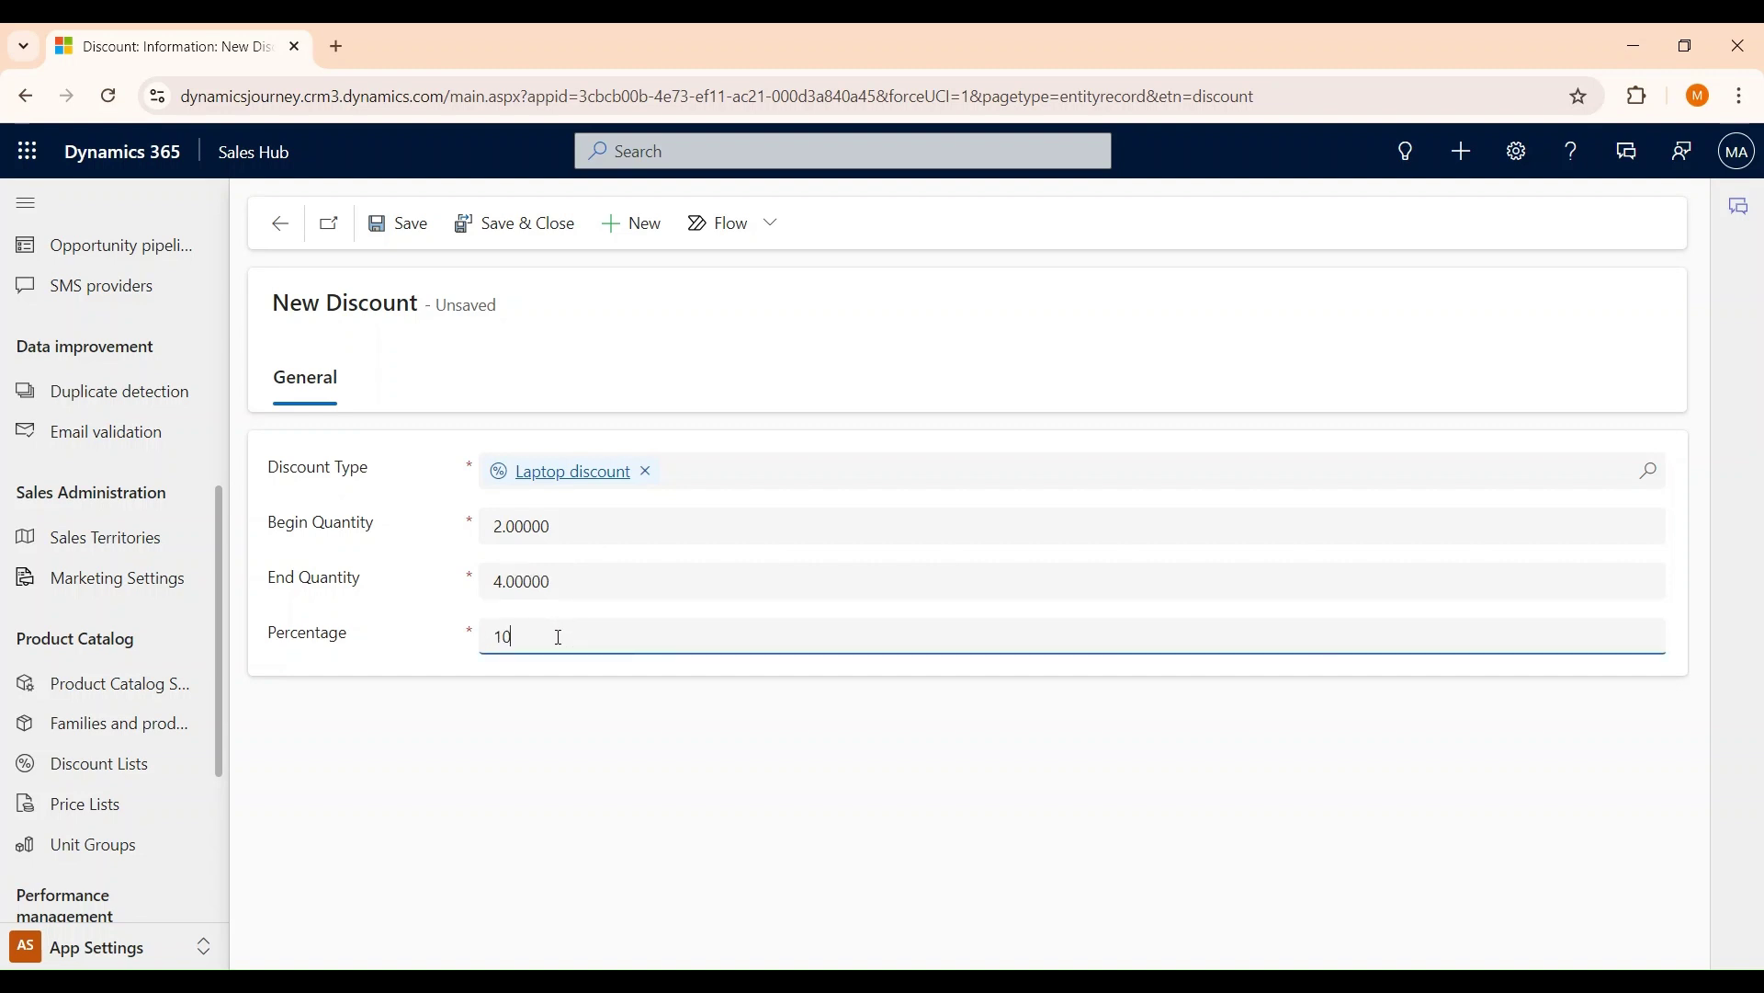
type("0")
left_click(516, 224)
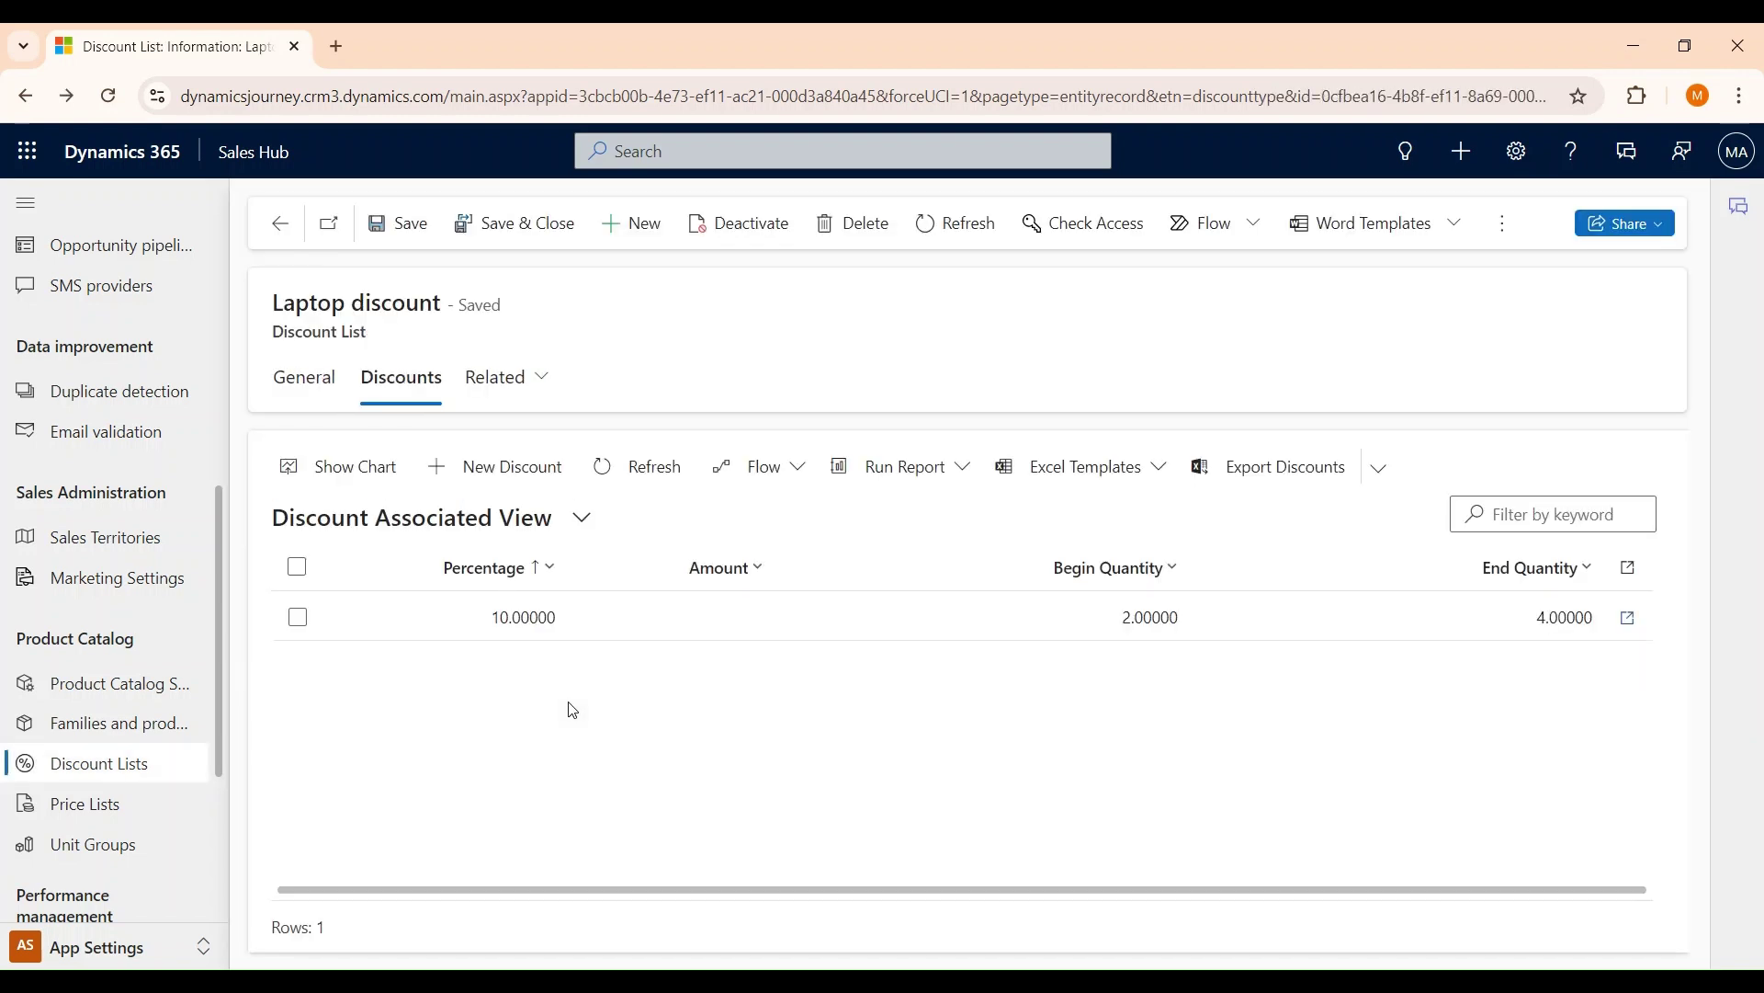
left_click(327, 387)
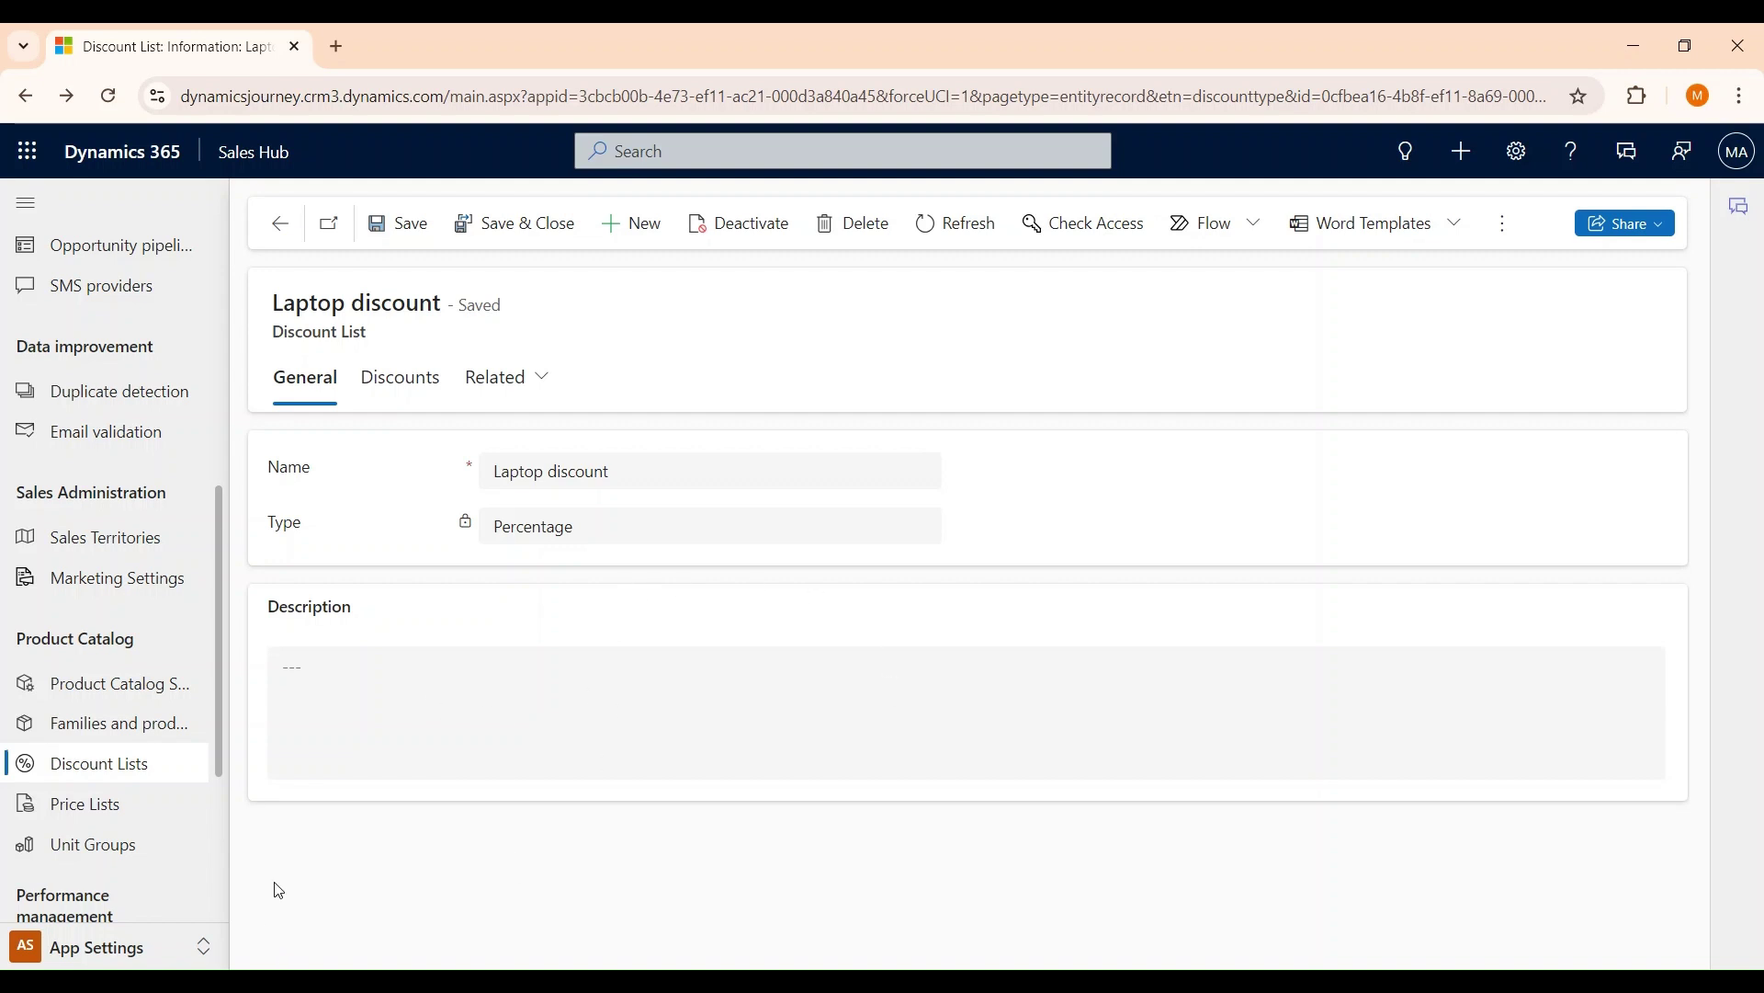
Step: Switch to the Sales area and open the Opportunities list
left_click(156, 947)
left_click(124, 745)
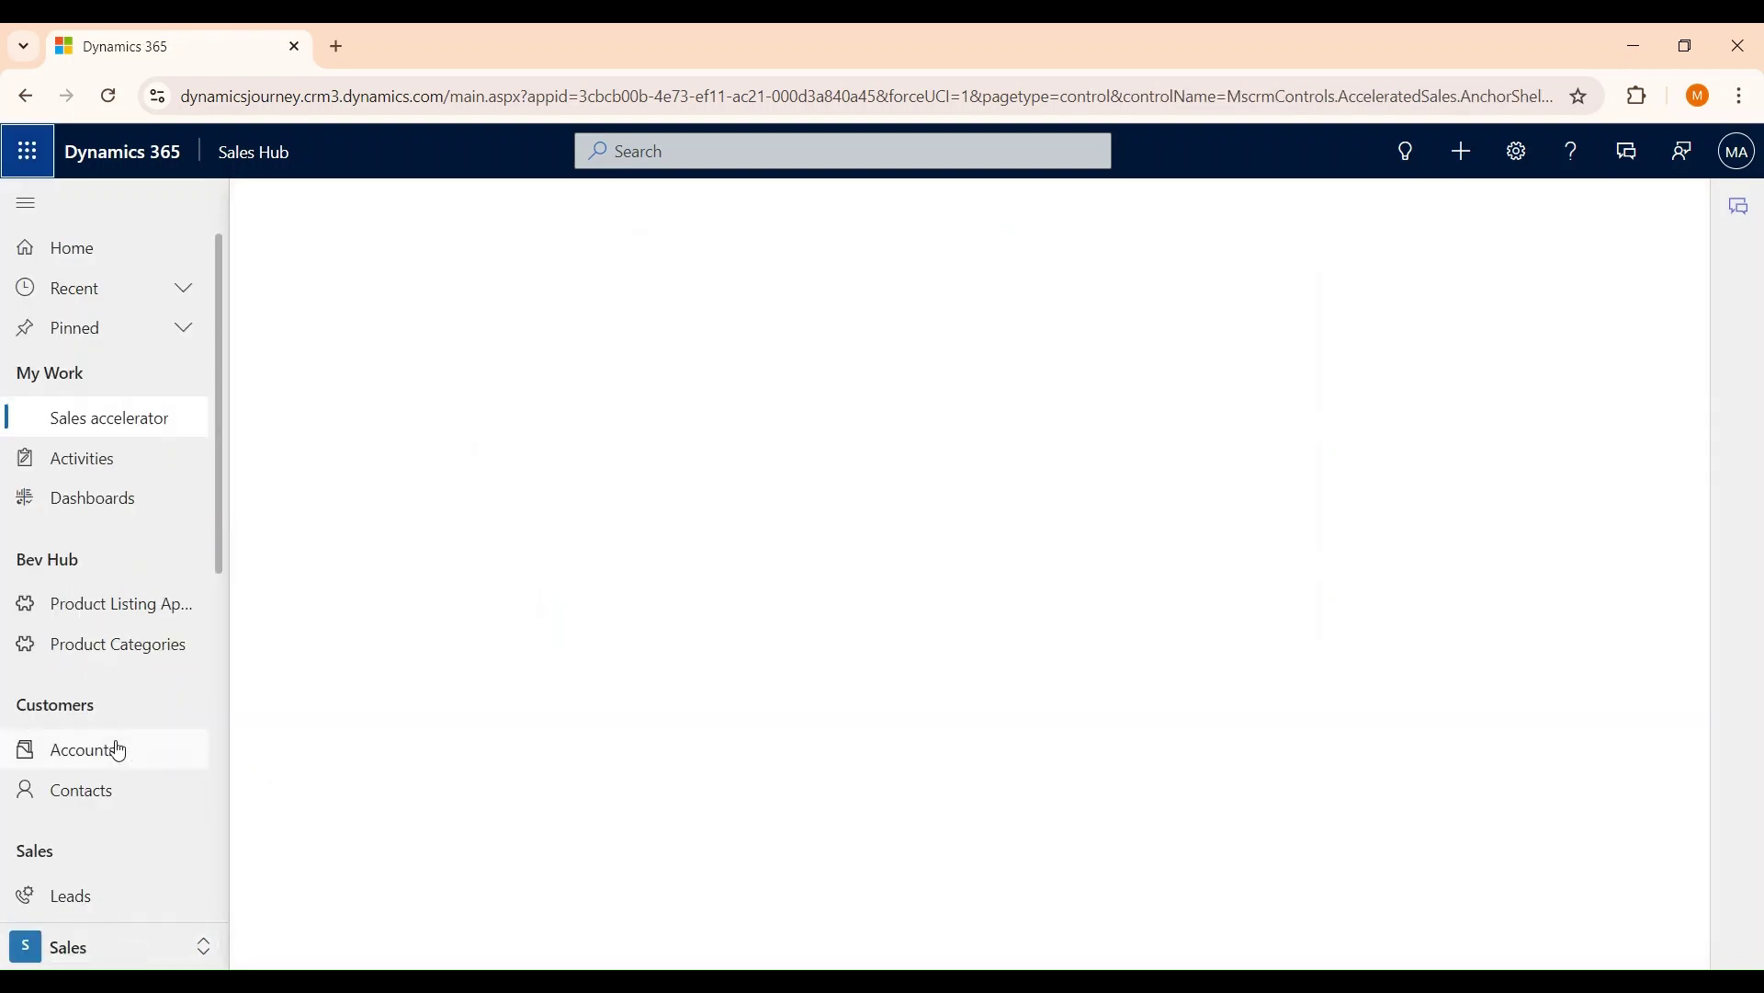
scroll(131, 744, "down", 5)
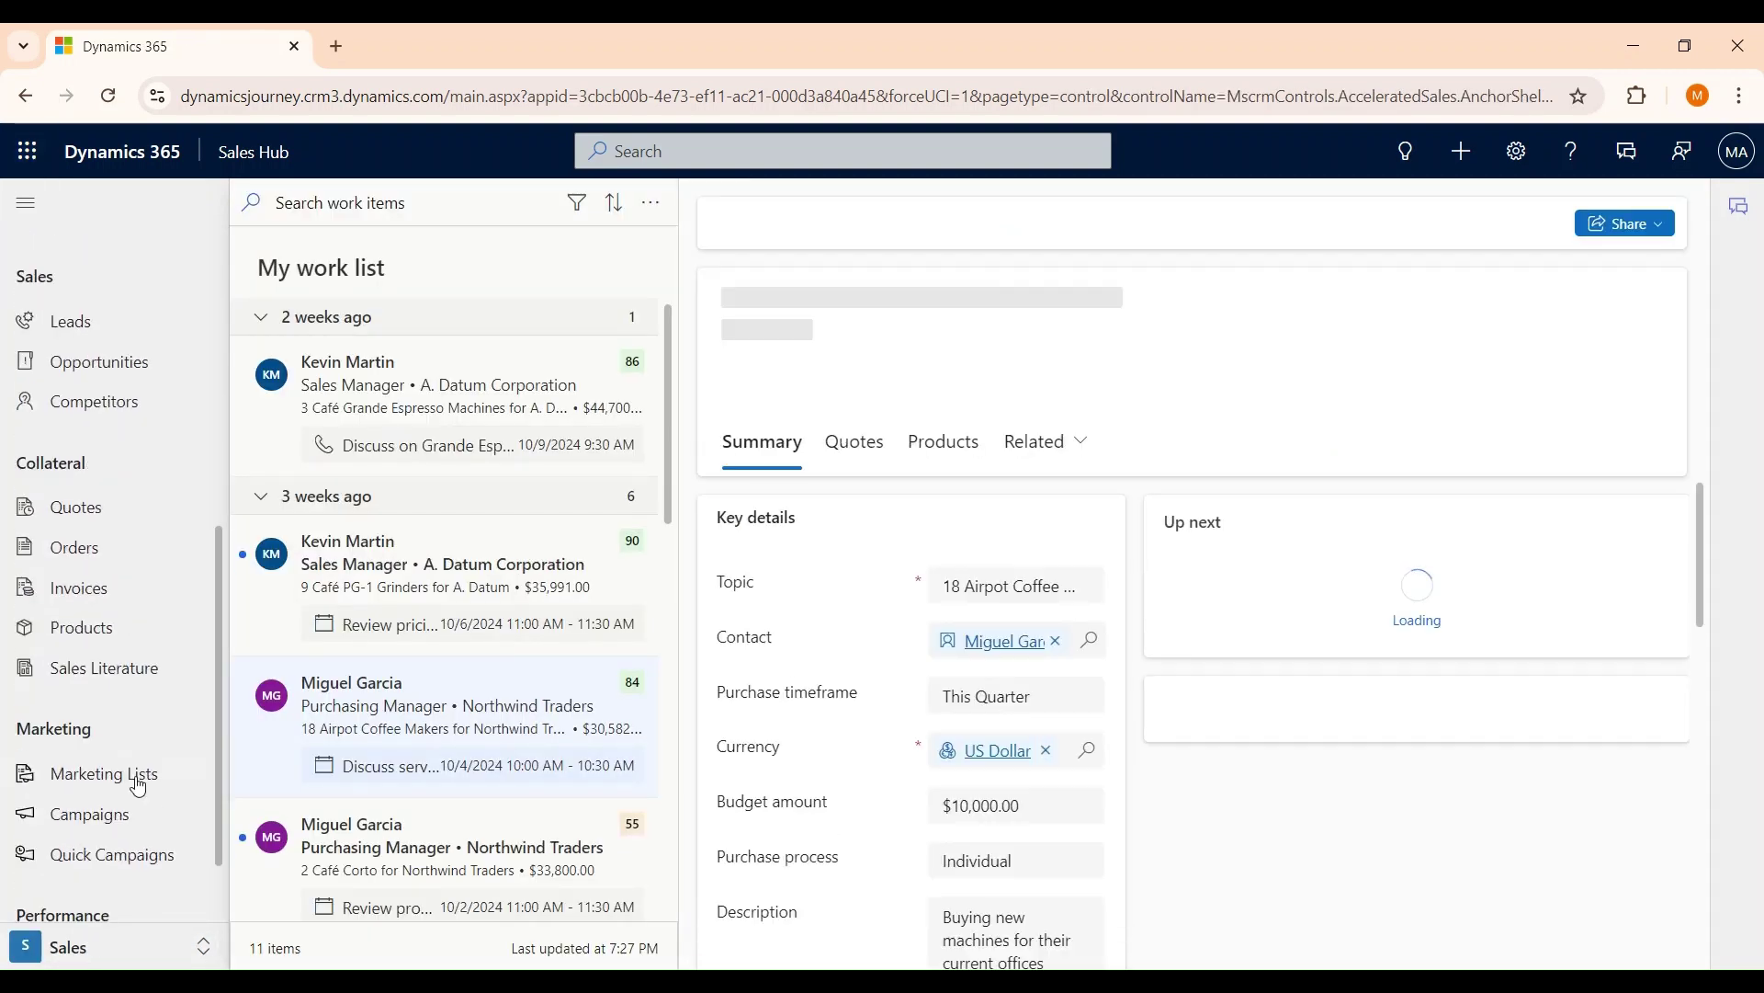
scroll(144, 820, "up", 3)
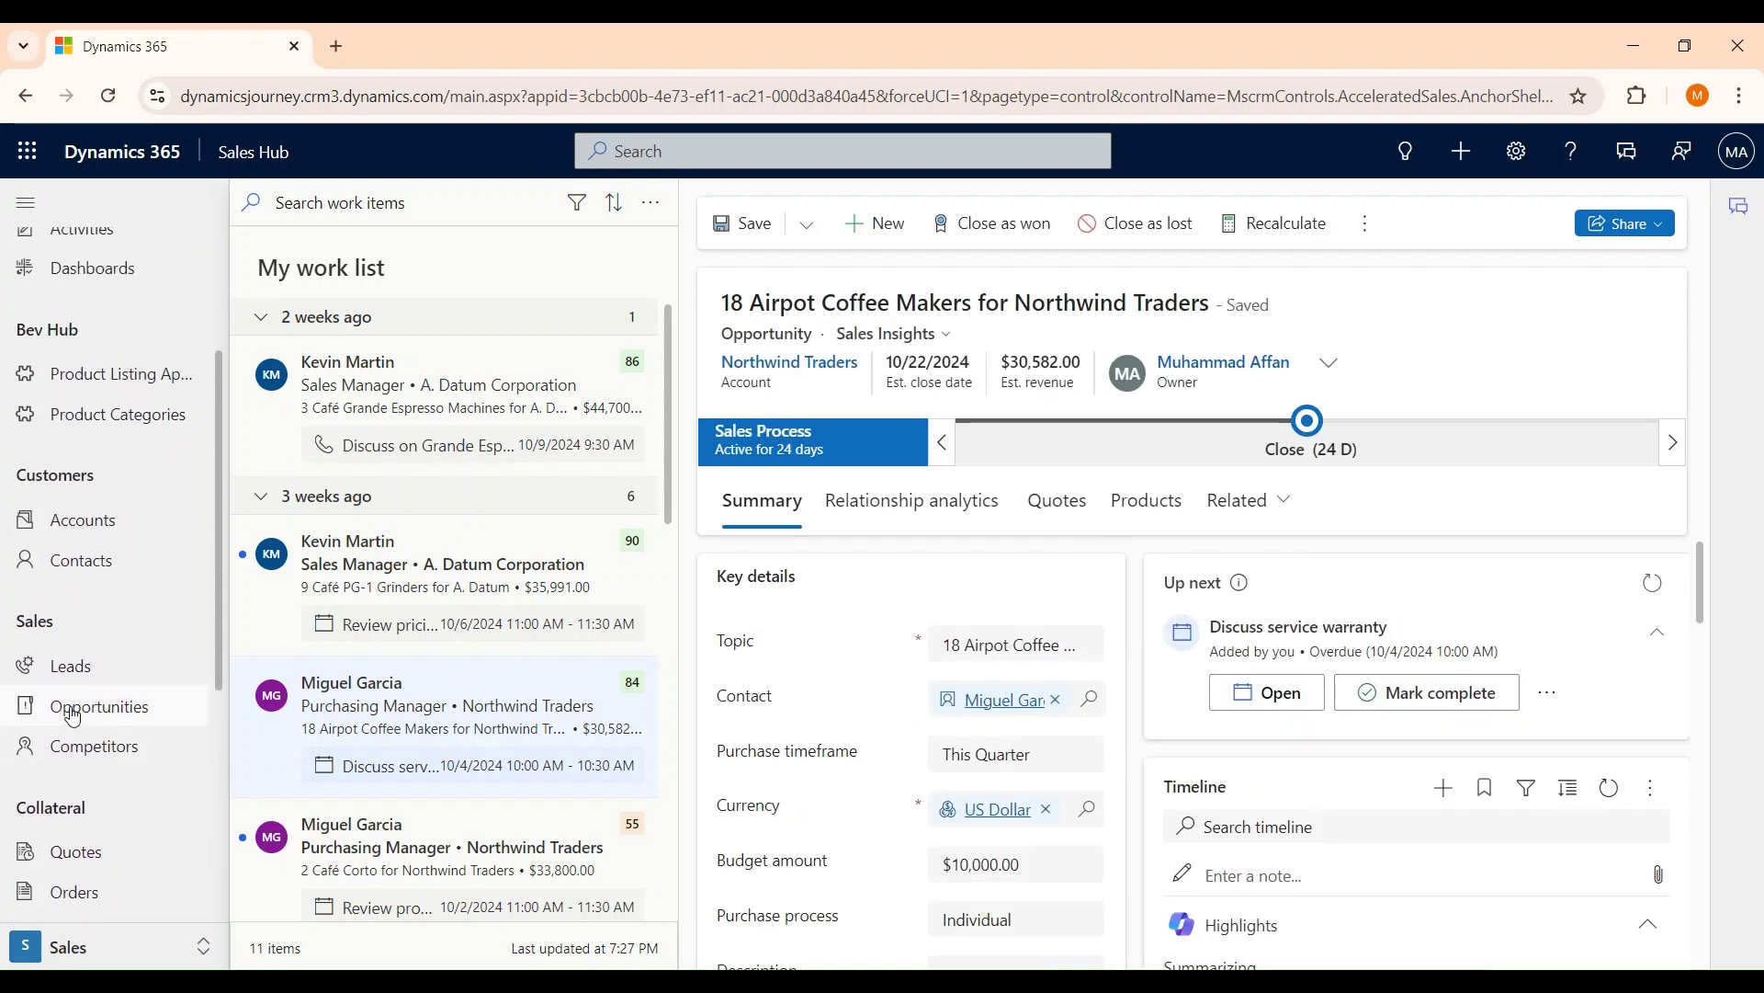
left_click(103, 713)
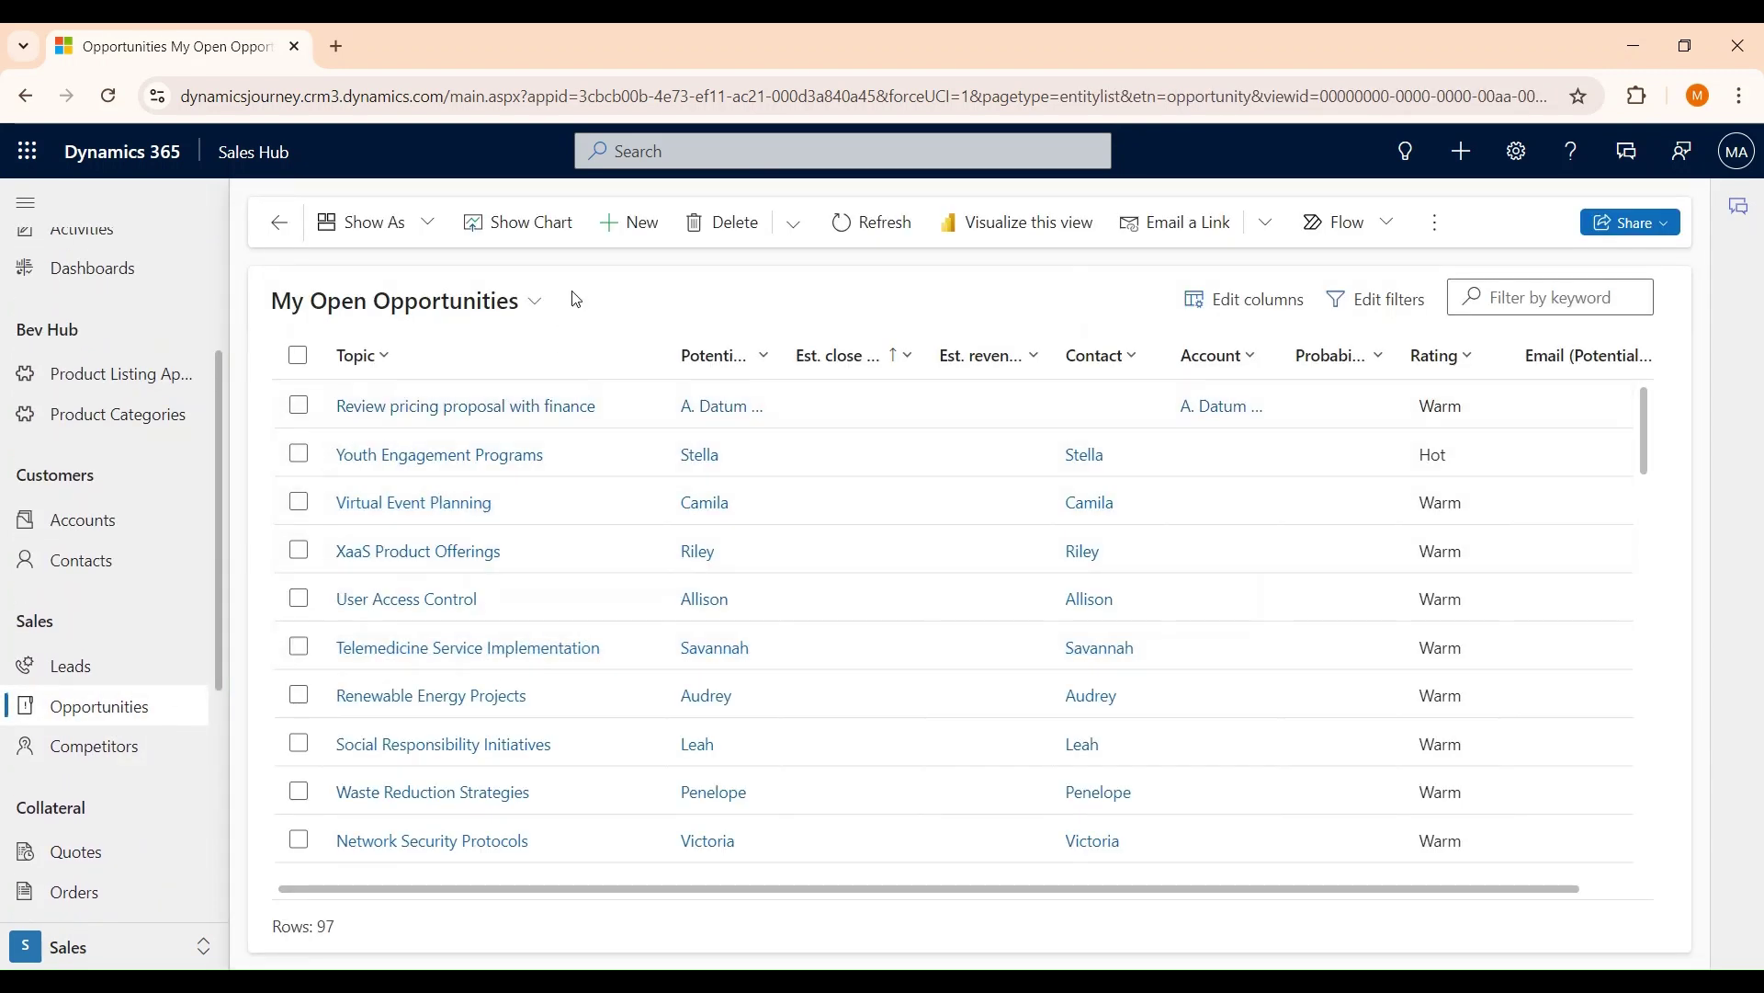
Step: Create and save an opportunity with topic 'test opp', then view its Products
left_click(630, 227)
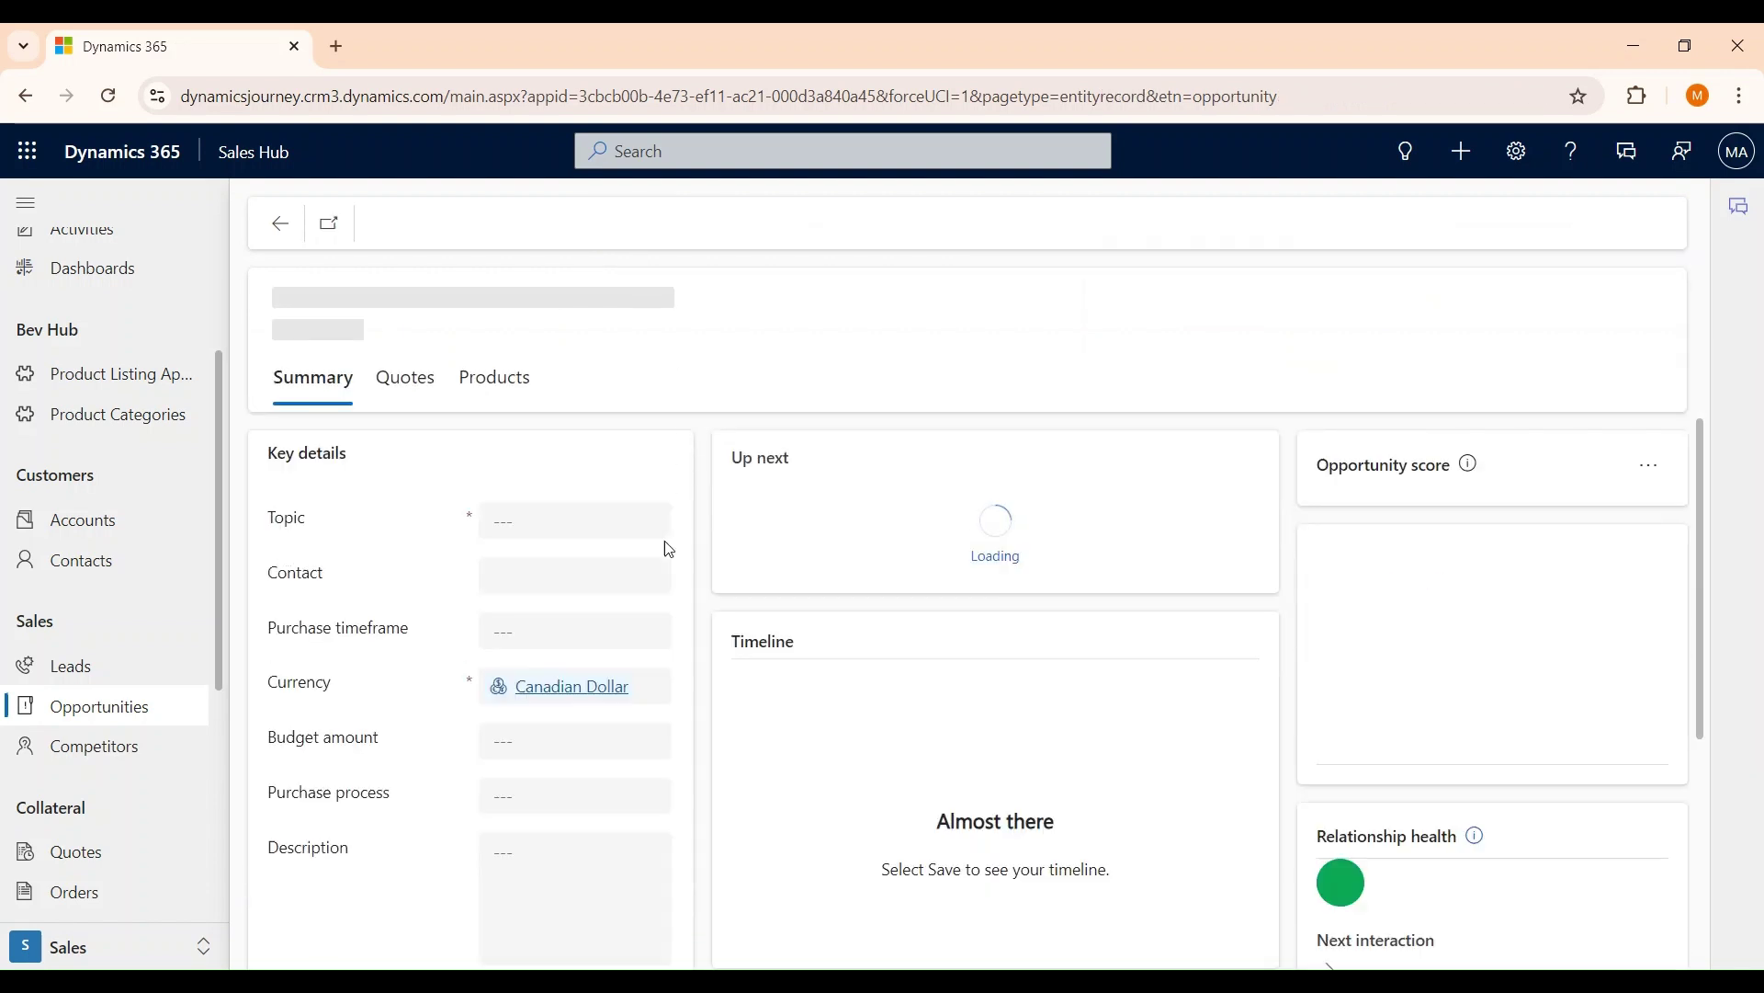
left_click(531, 588)
type("test opp")
left_click(399, 223)
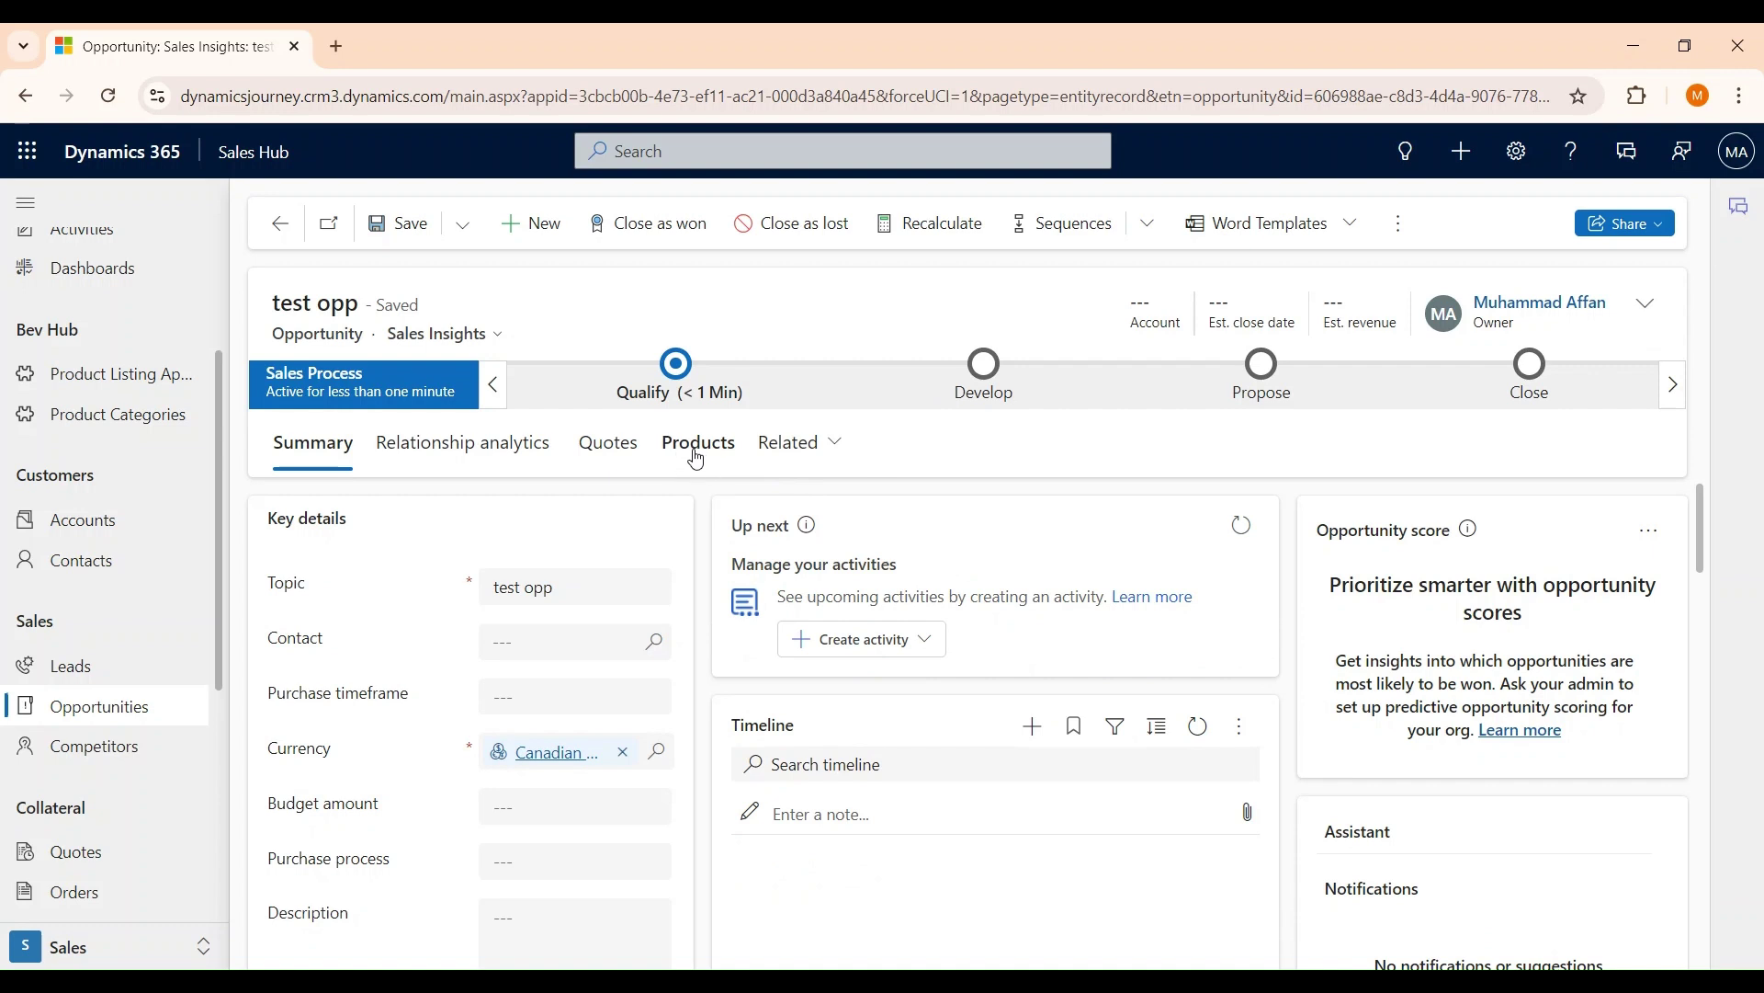
left_click(698, 450)
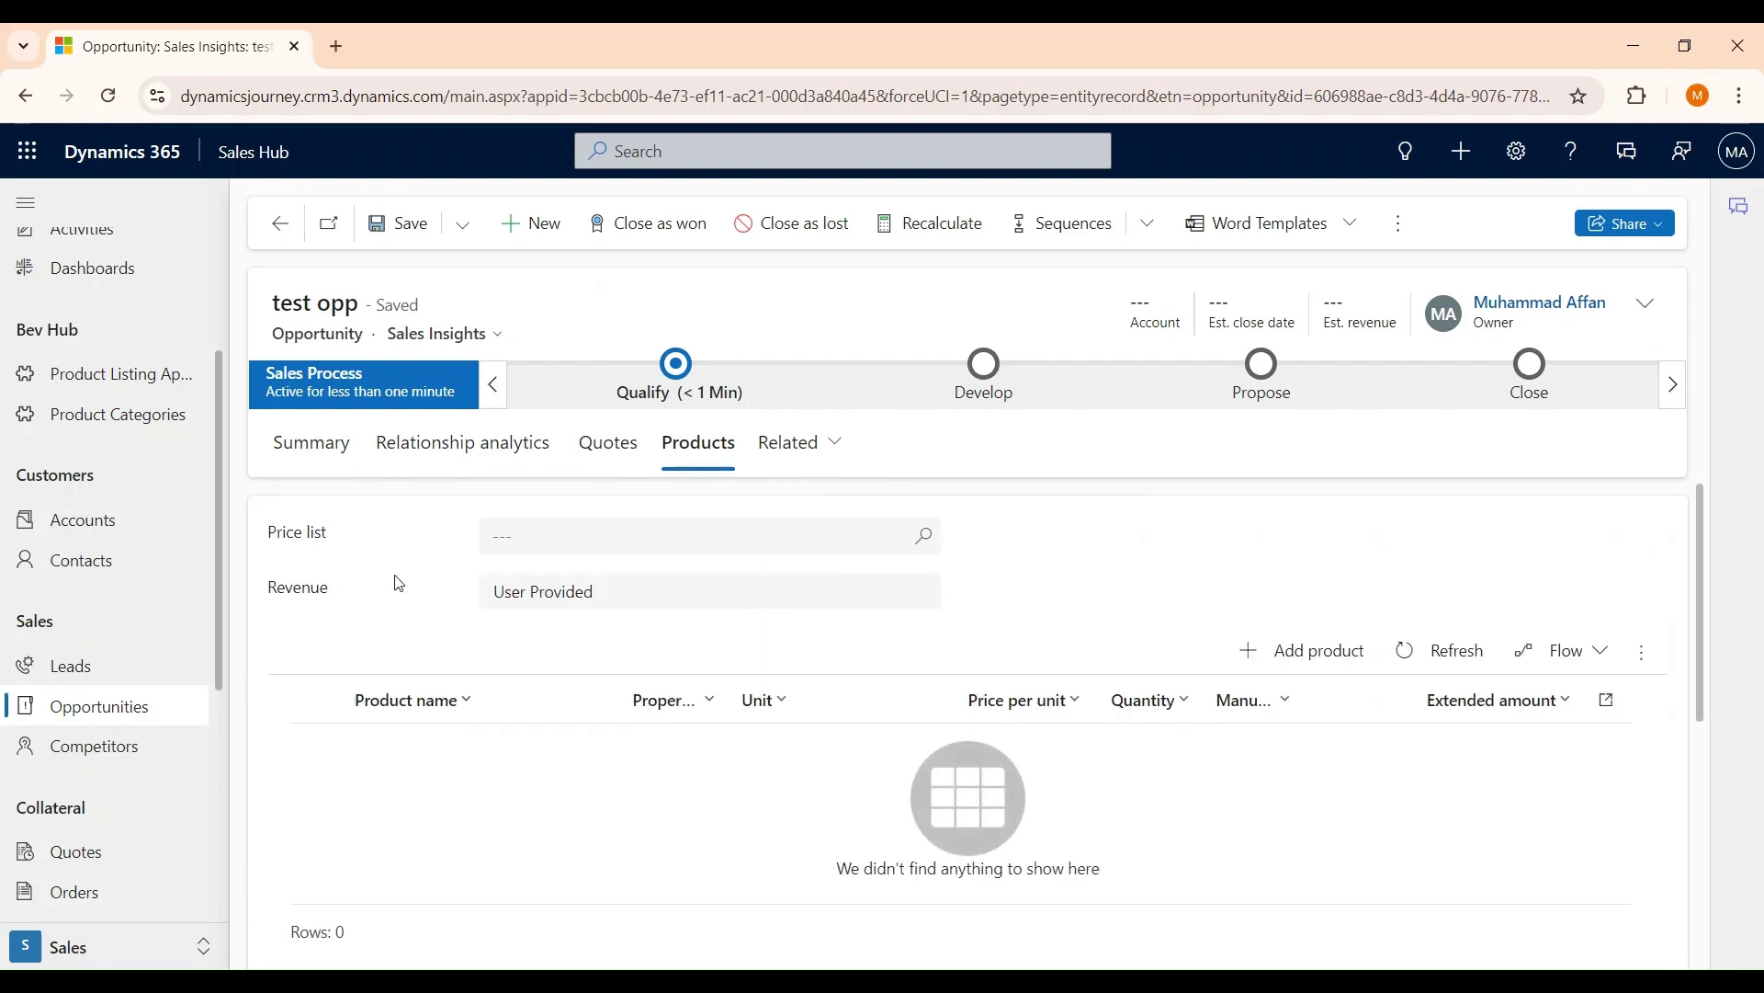
Step: Set the price list to Laptop accessories and add an existing-product Laptop line, then save it
left_click(930, 539)
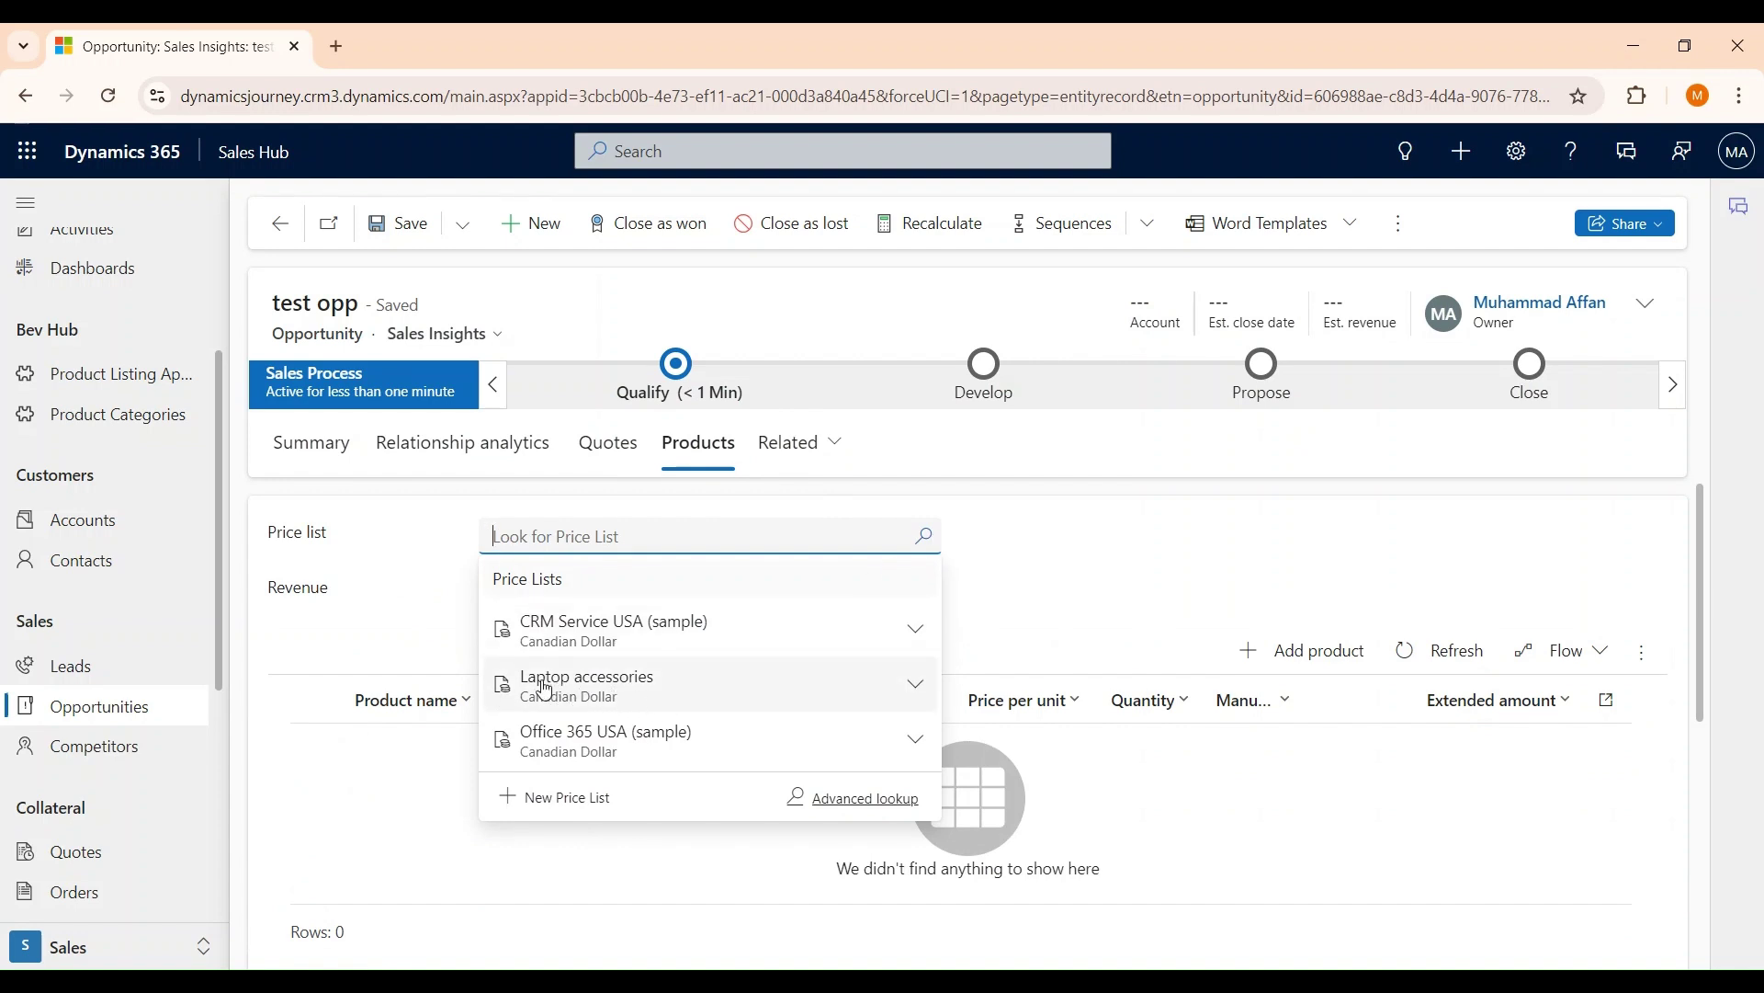
left_click(629, 691)
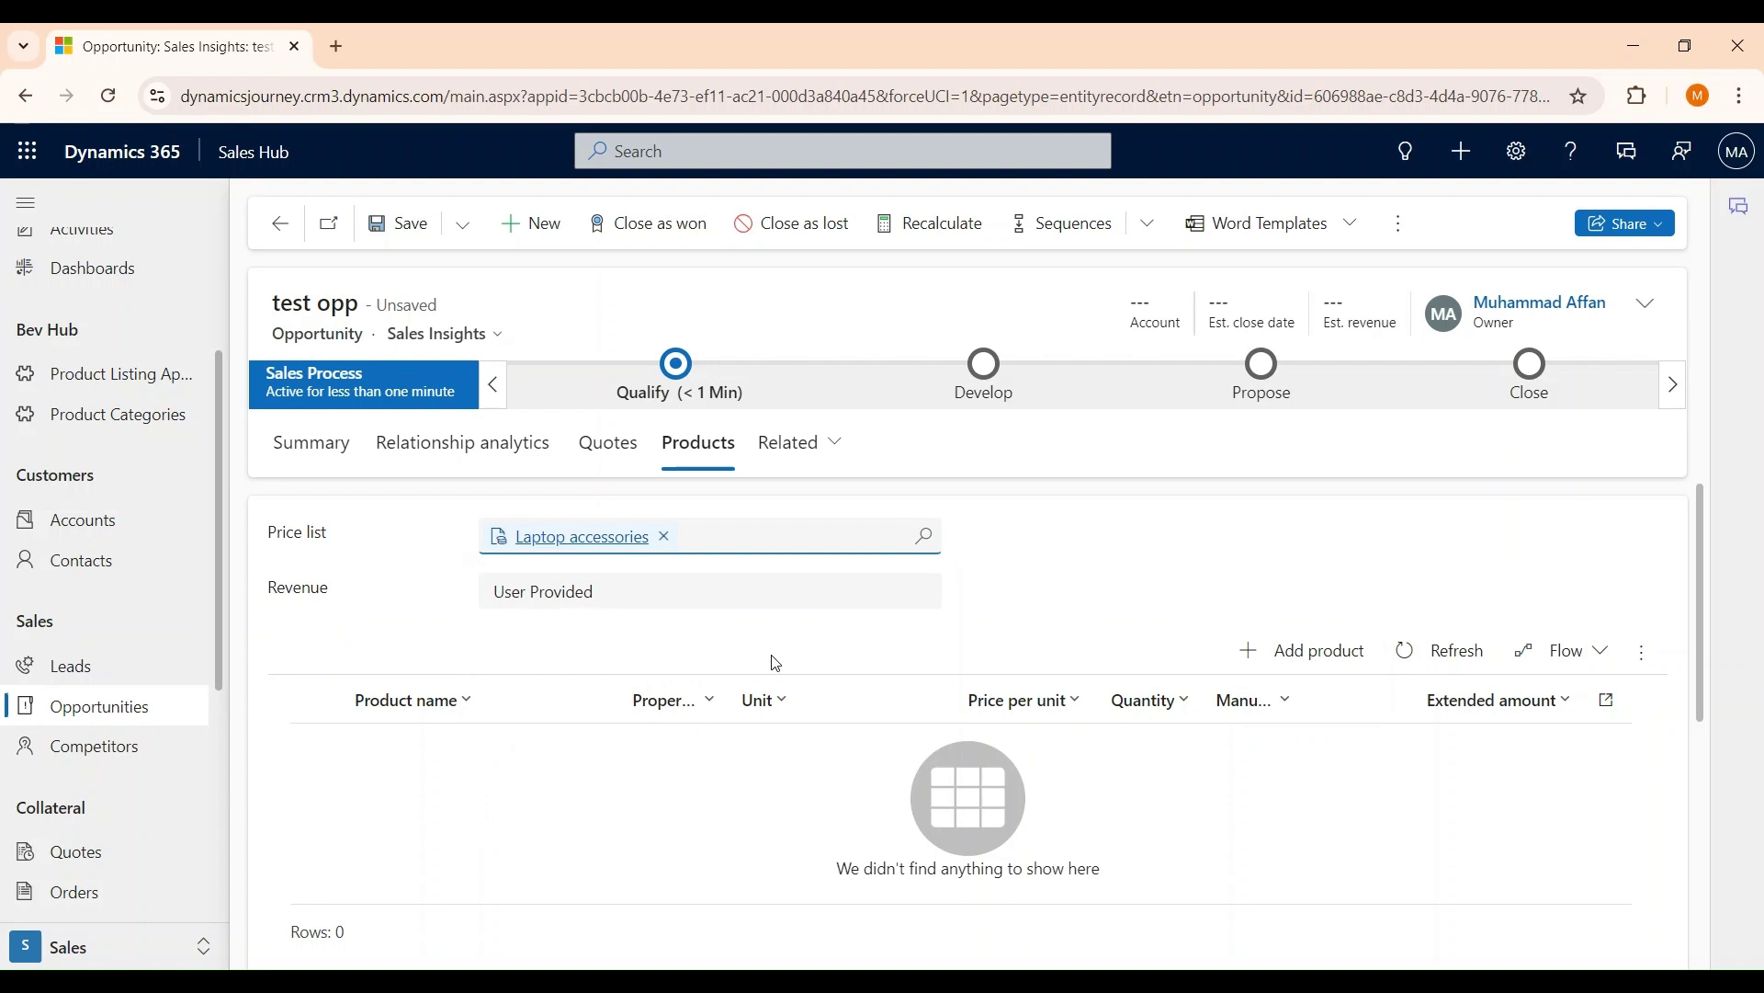
left_click(1301, 673)
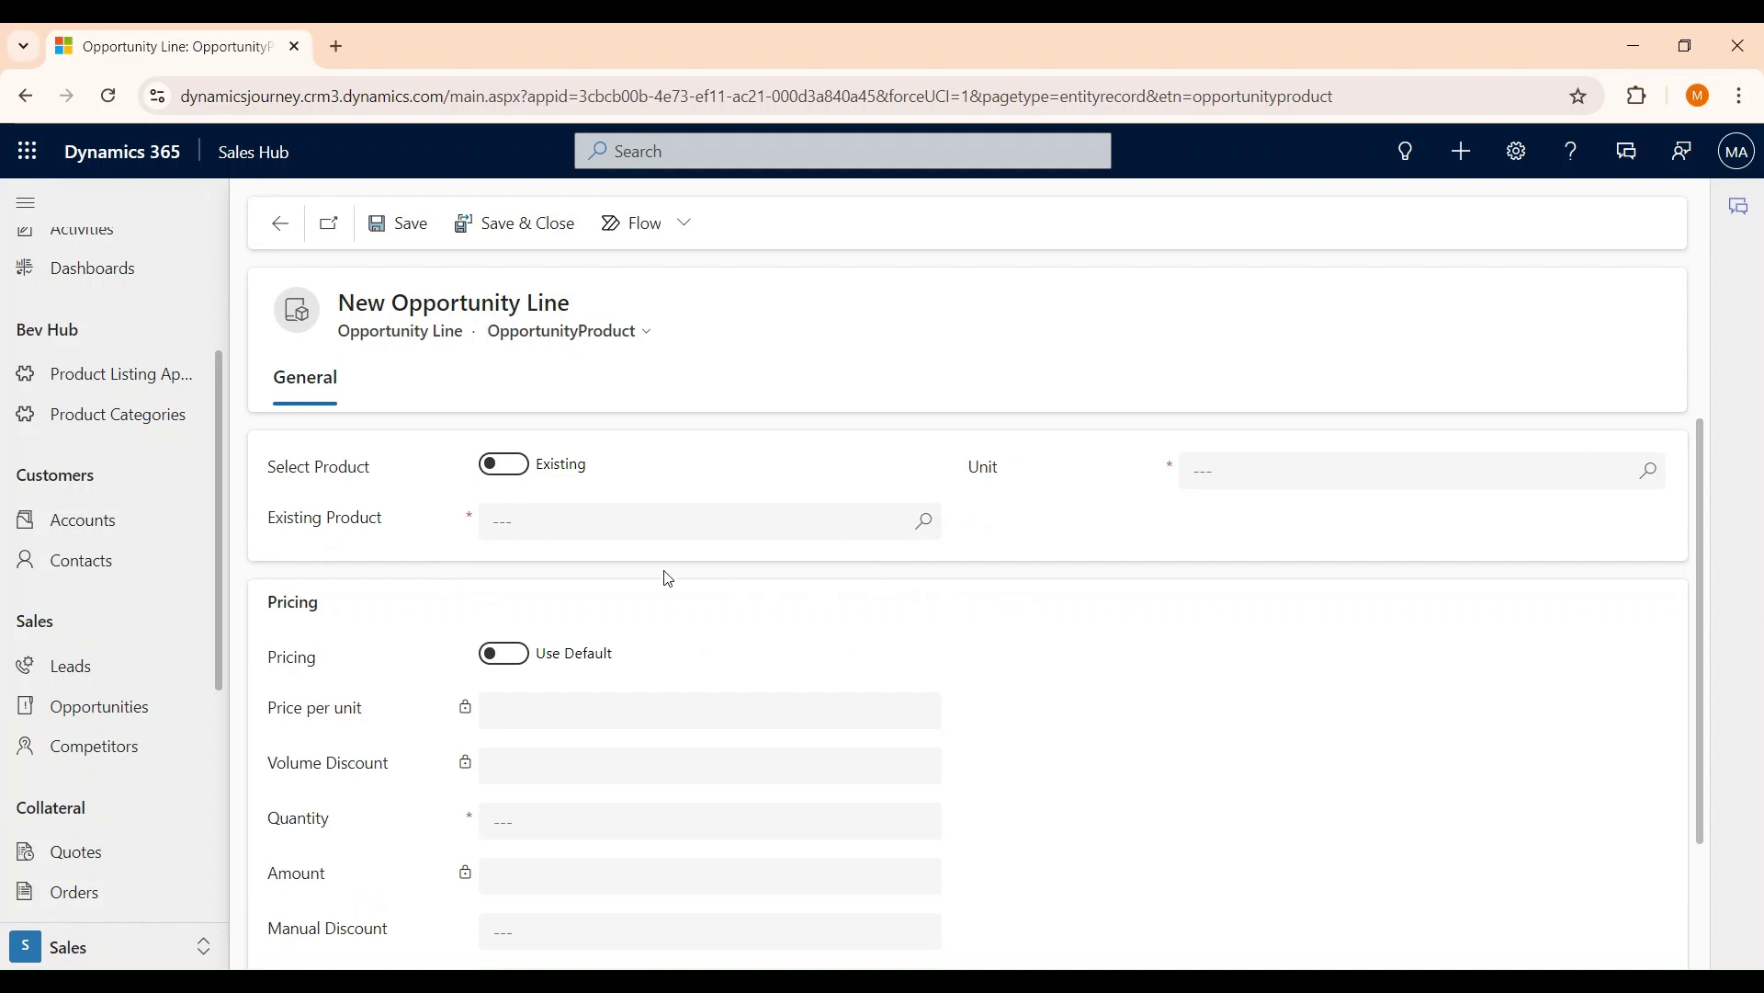
left_click(839, 540)
left_click(927, 531)
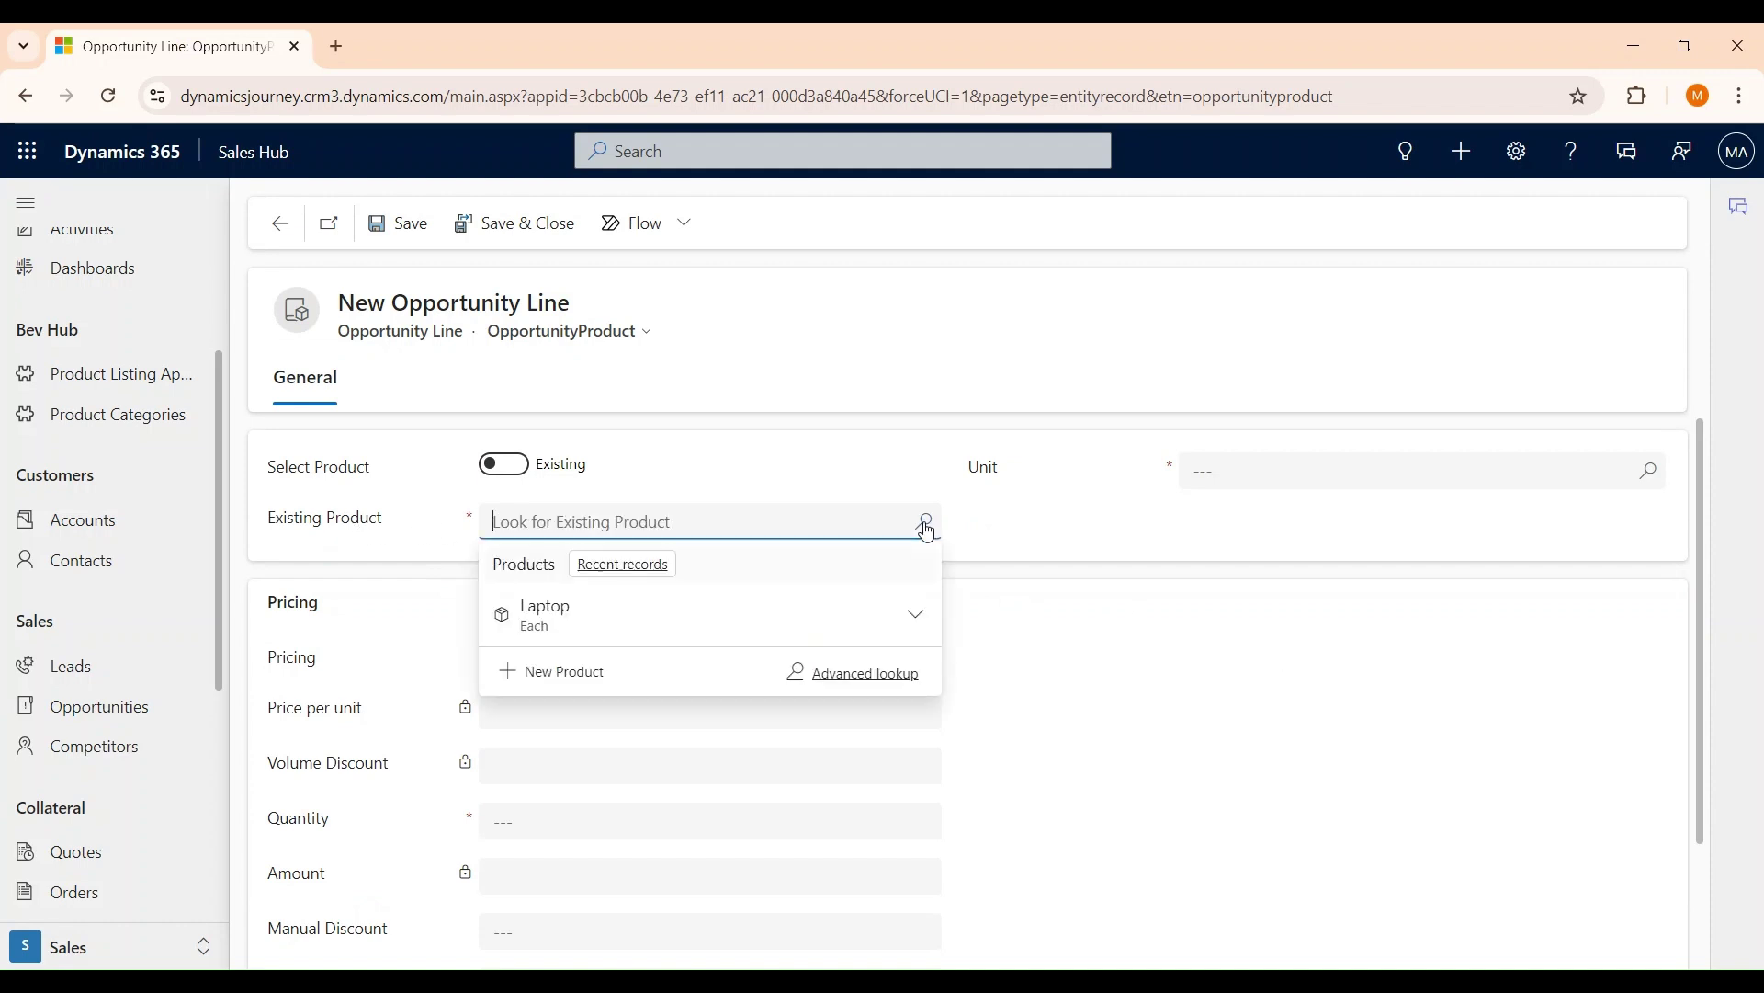
left_click(535, 614)
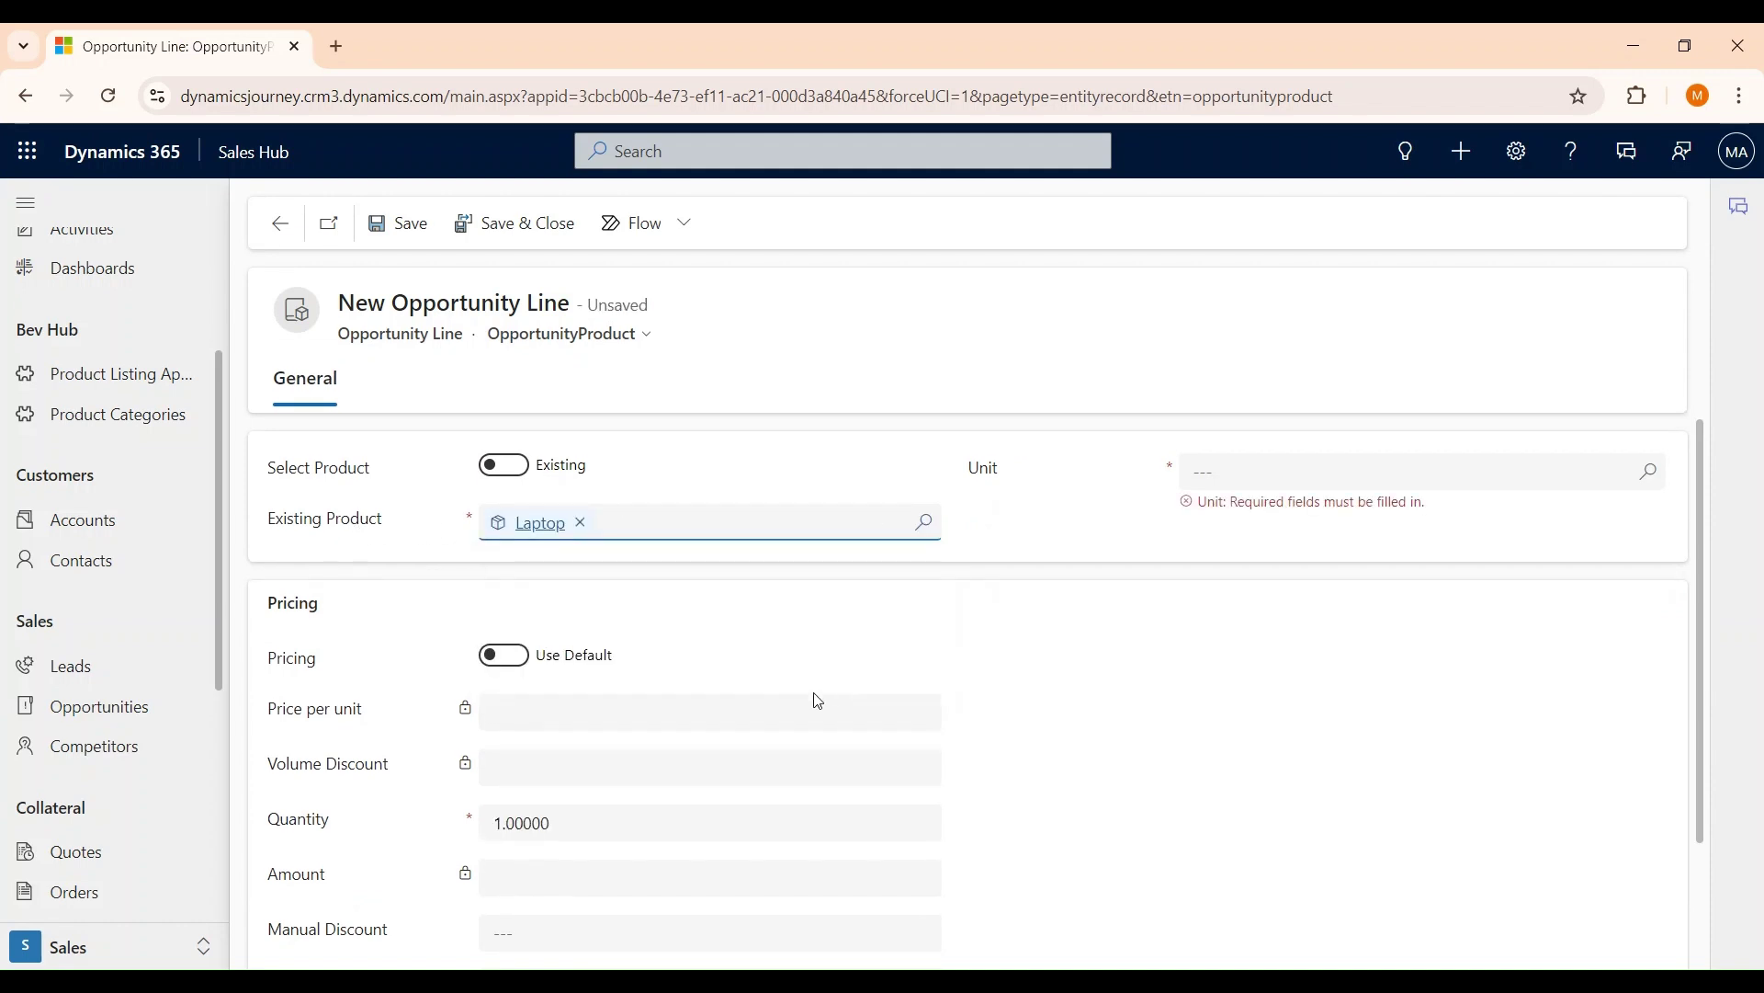
scroll(815, 701, "down", 2)
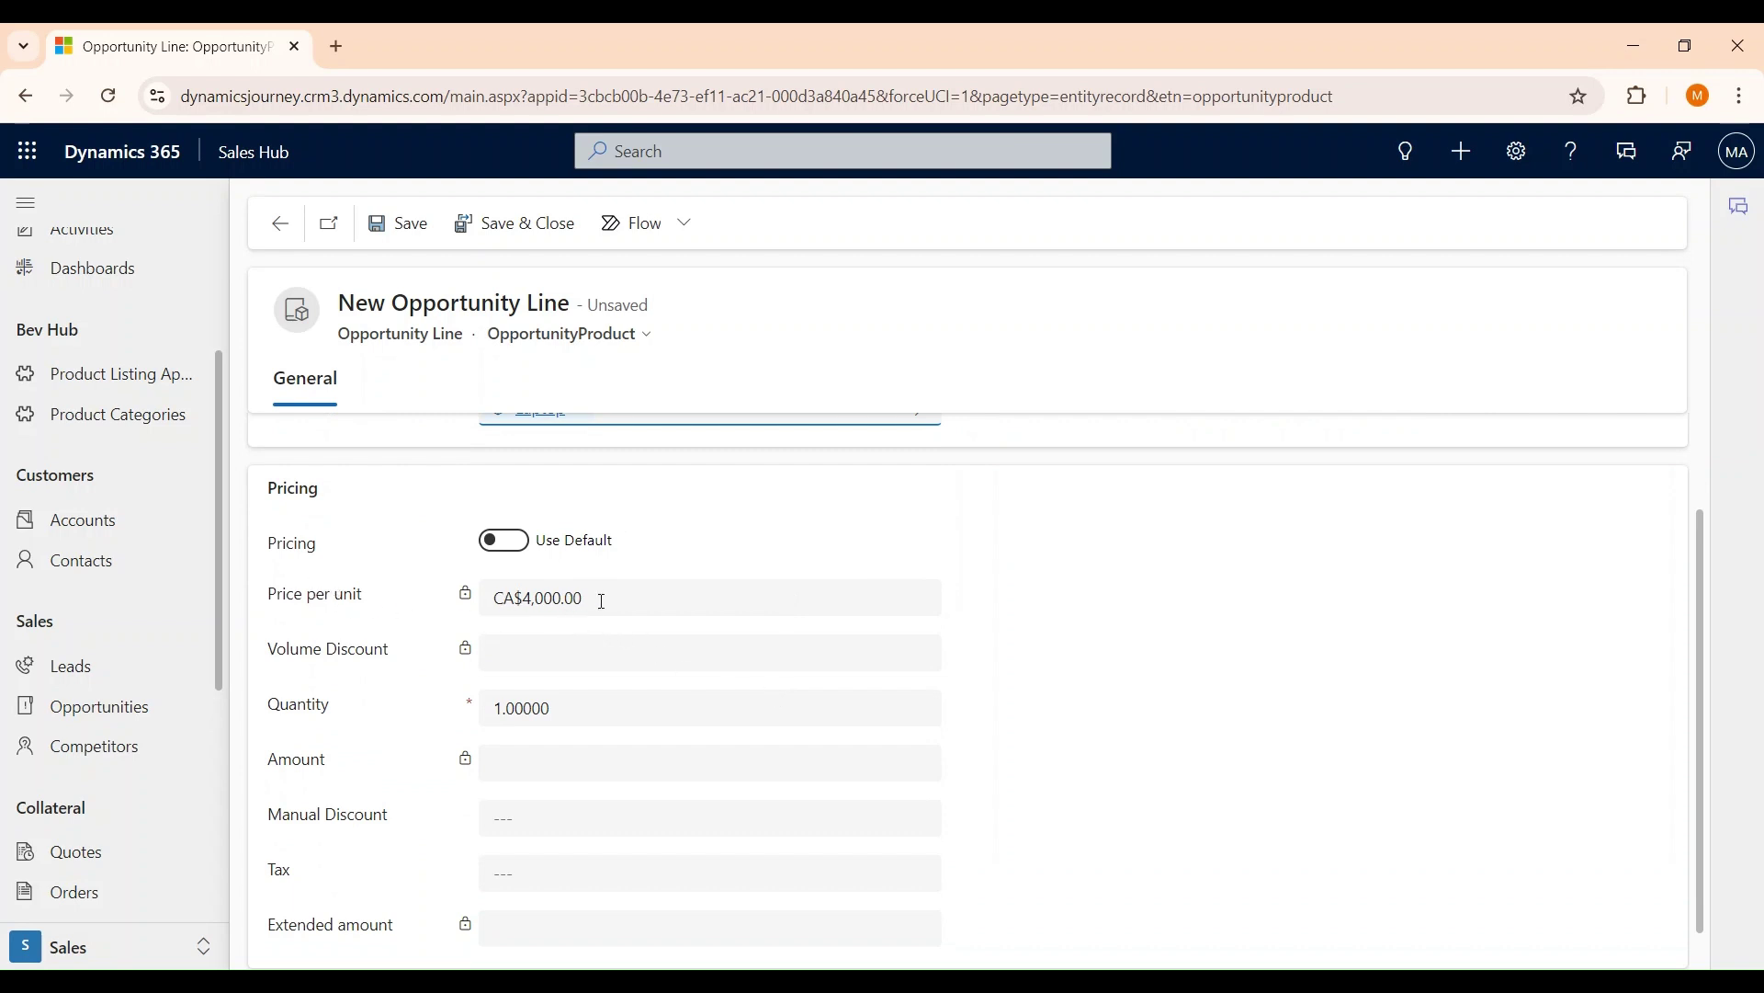
scroll(606, 616, "up", 2)
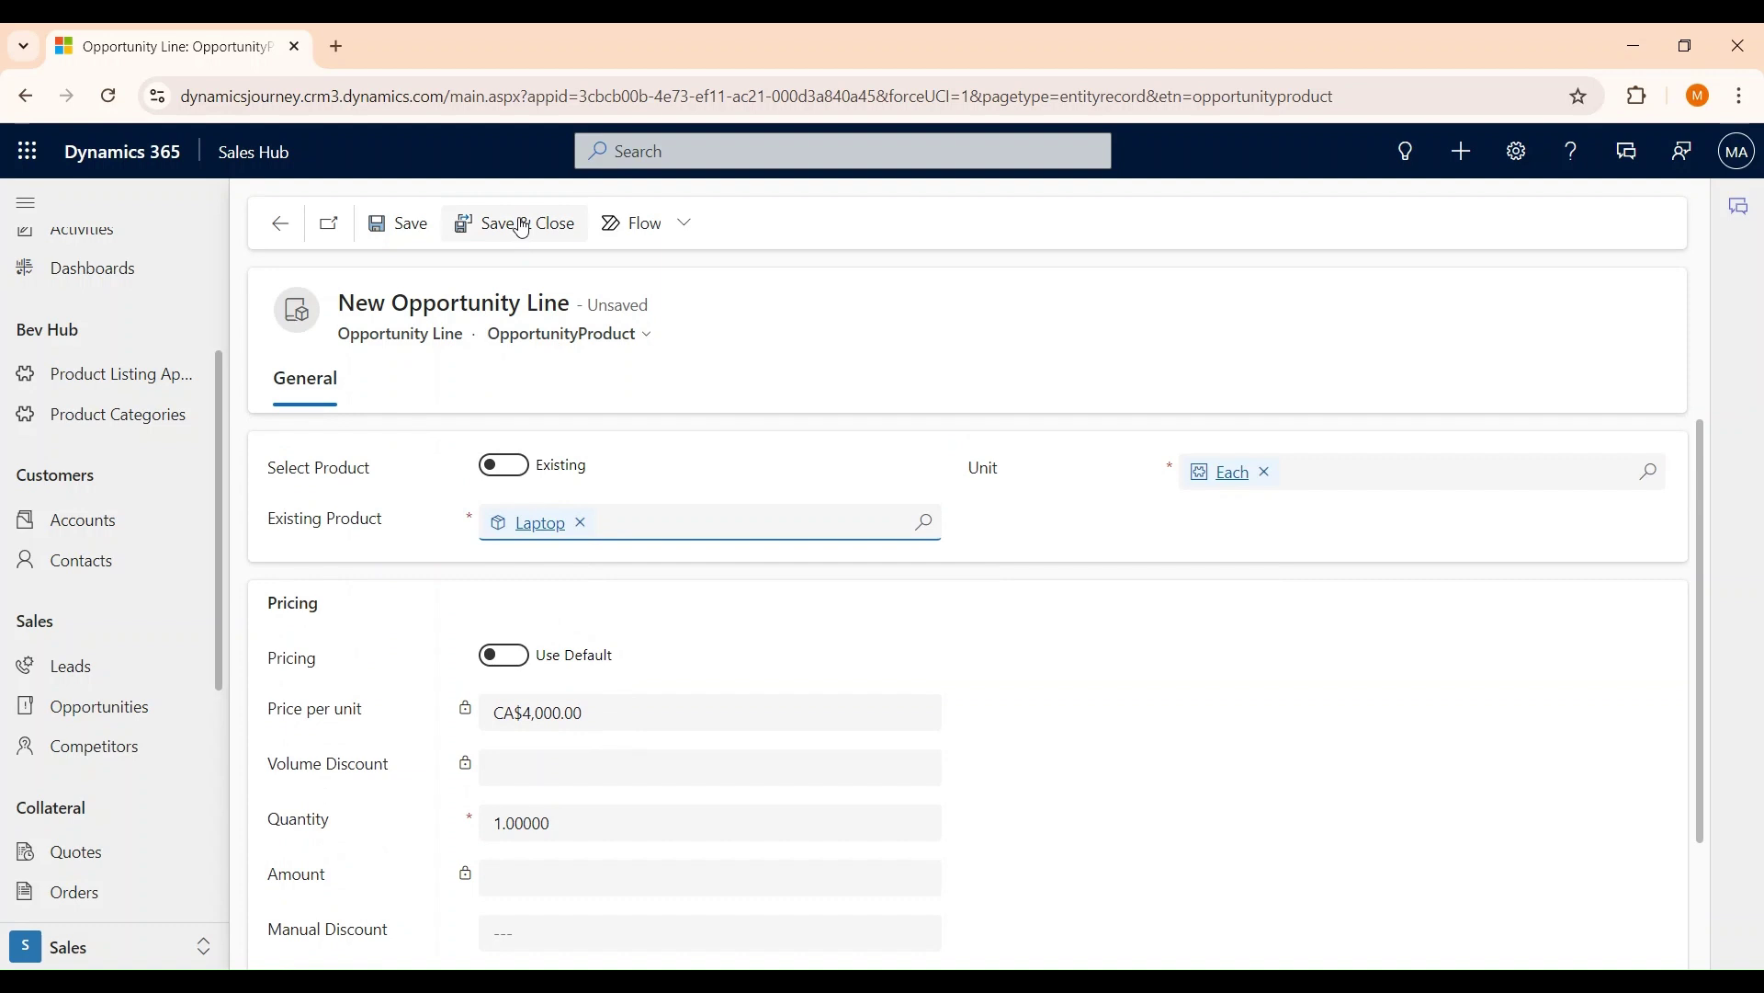
left_click(516, 224)
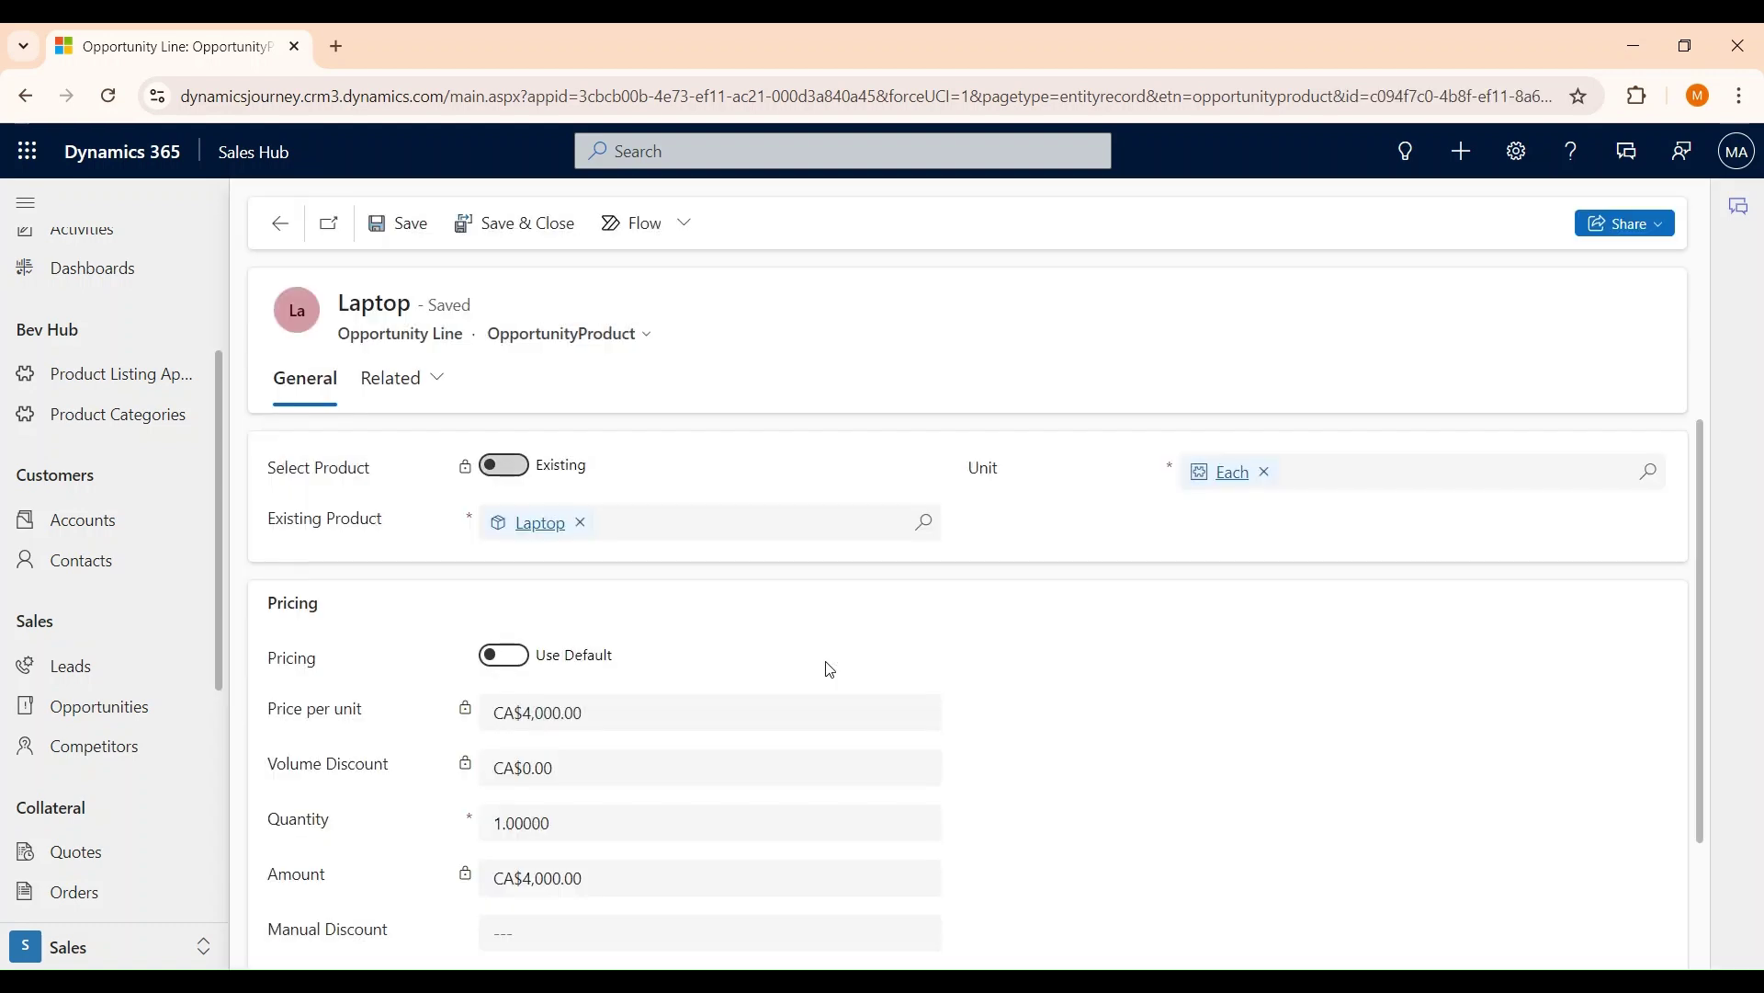